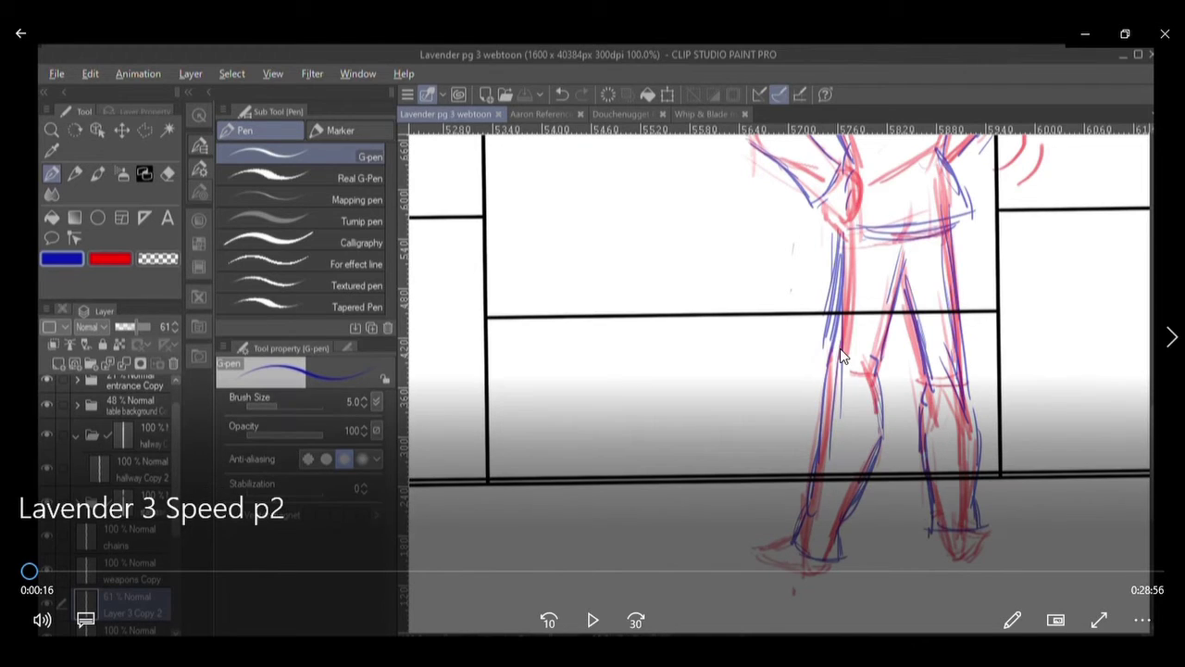
# Pan the page at 50% zoom to show the hunched figure by sign 201 and the hat-wearing figure.
pyautogui.press('space')
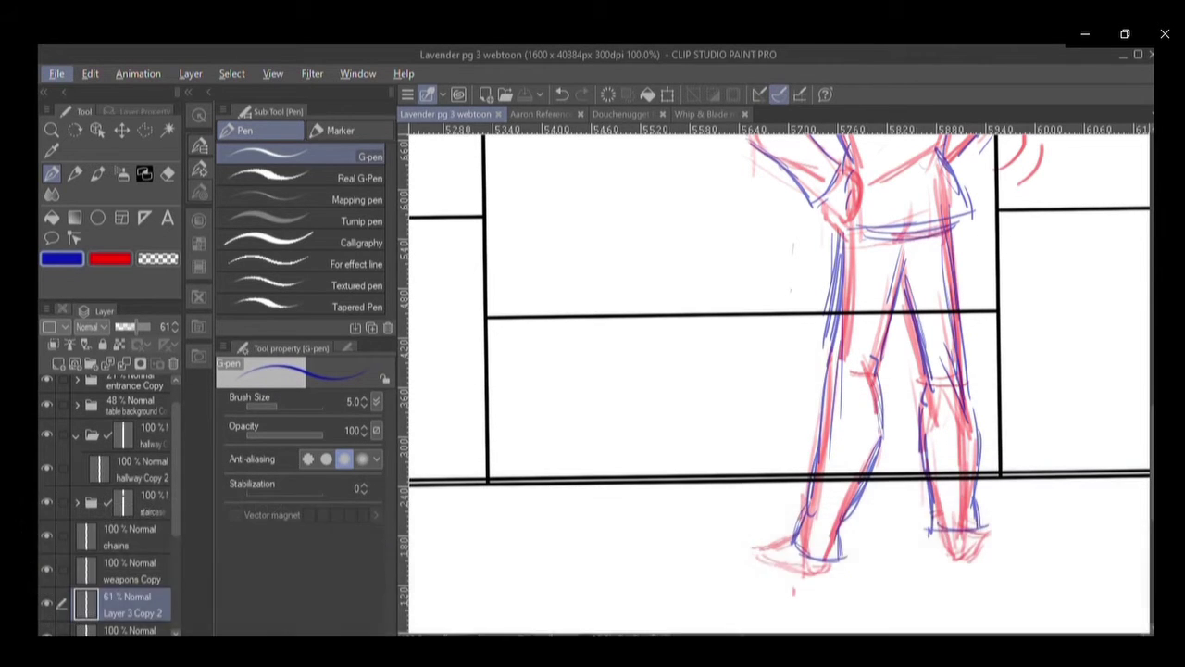
pyautogui.moveTo(1146, 497)
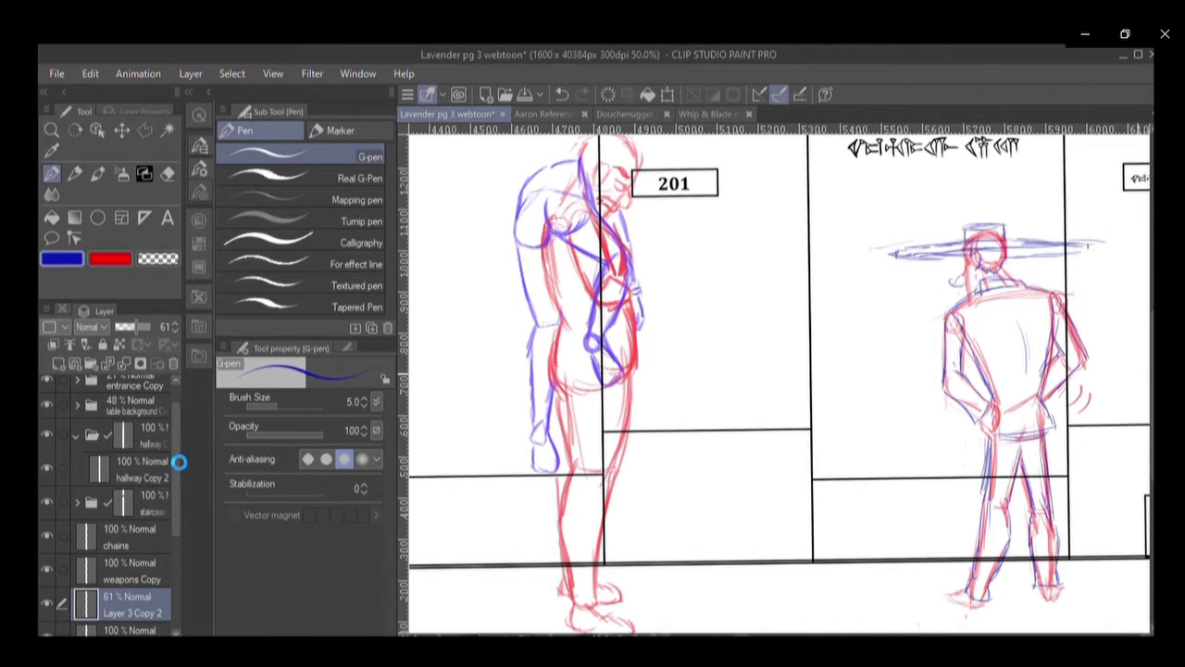
# Save the page and fade the hallway background folder to 19% opacity.
pyautogui.hotkey('ctrl', 's')
pyautogui.click(140, 463)
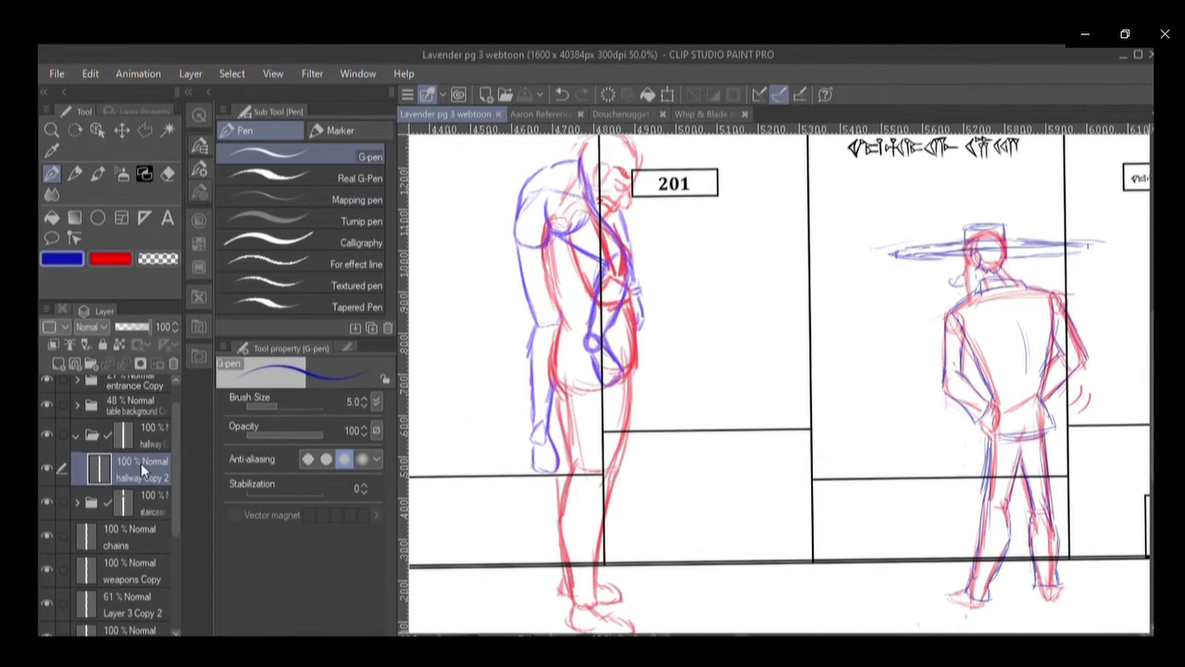
pyautogui.click(70, 431)
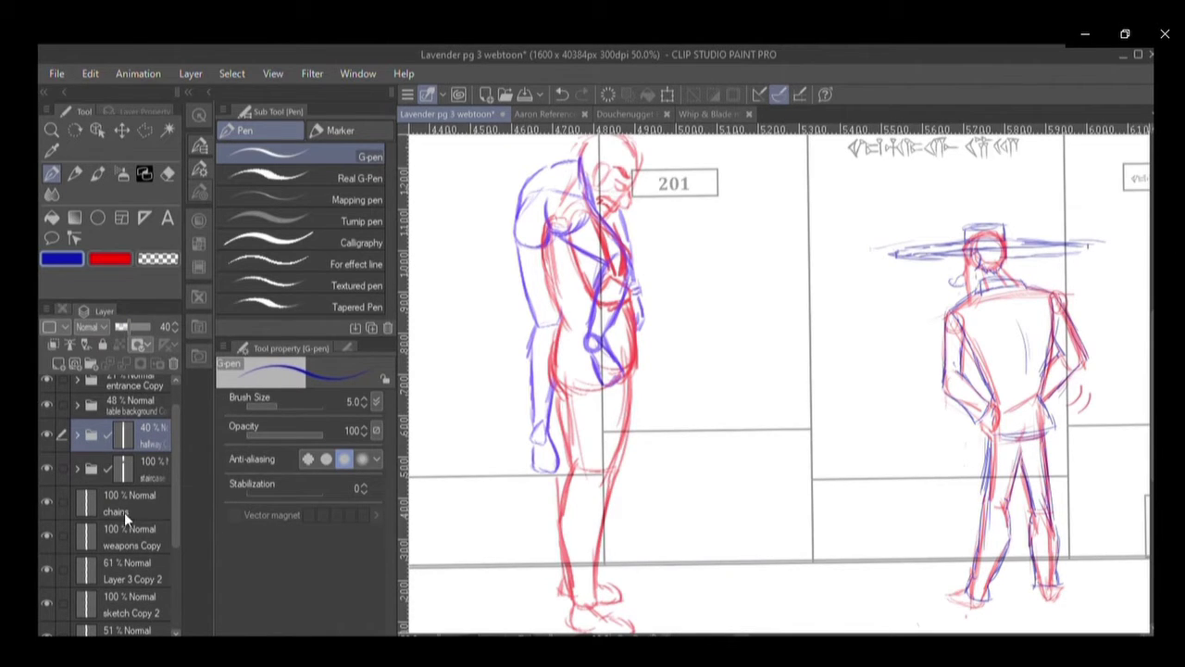
pyautogui.click(138, 579)
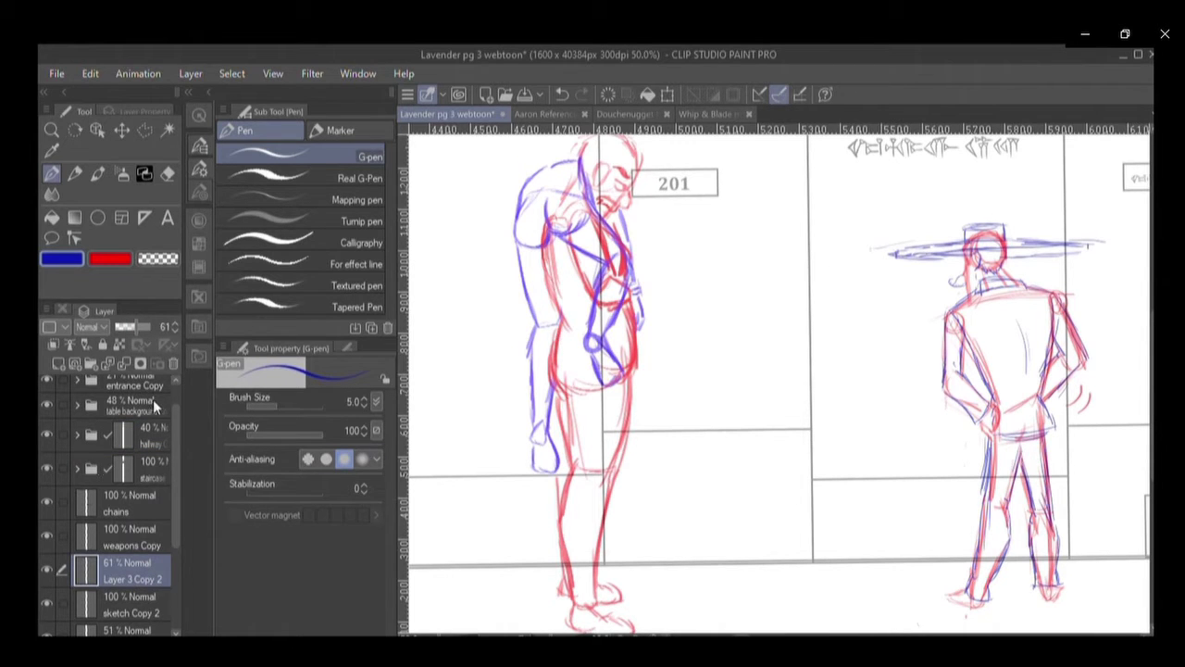
pyautogui.click(144, 434)
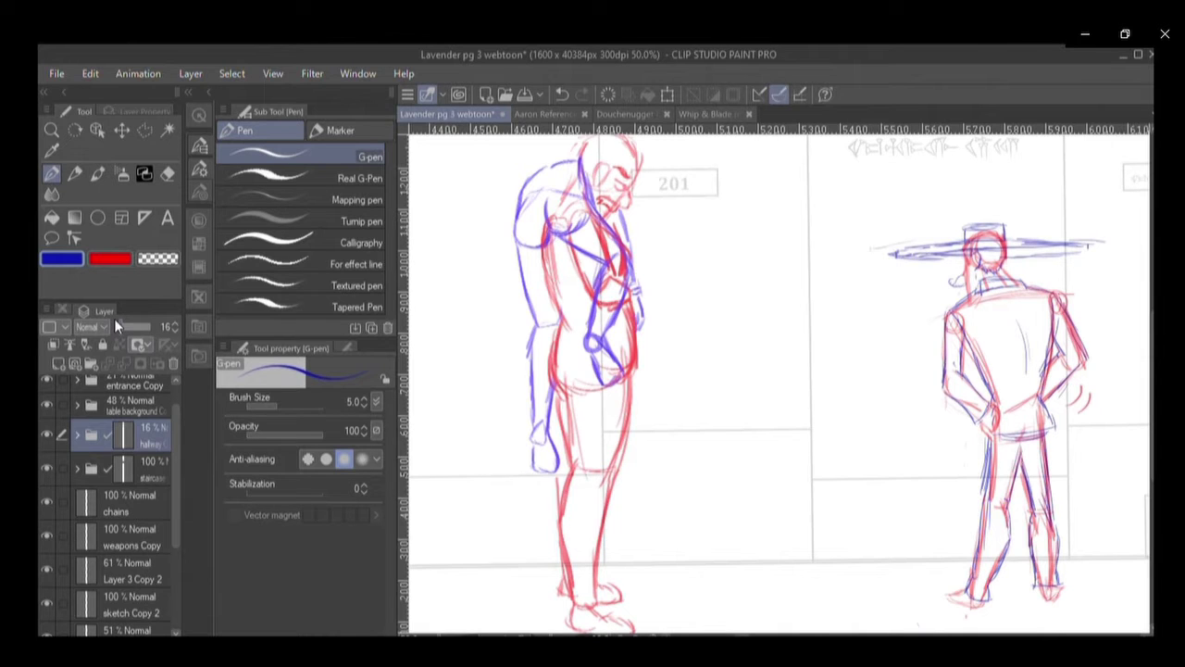
# On sketch Copy 2, erase stray lines on the hunched figure's shoulder with a size-50 Hard eraser.
pyautogui.click(131, 599)
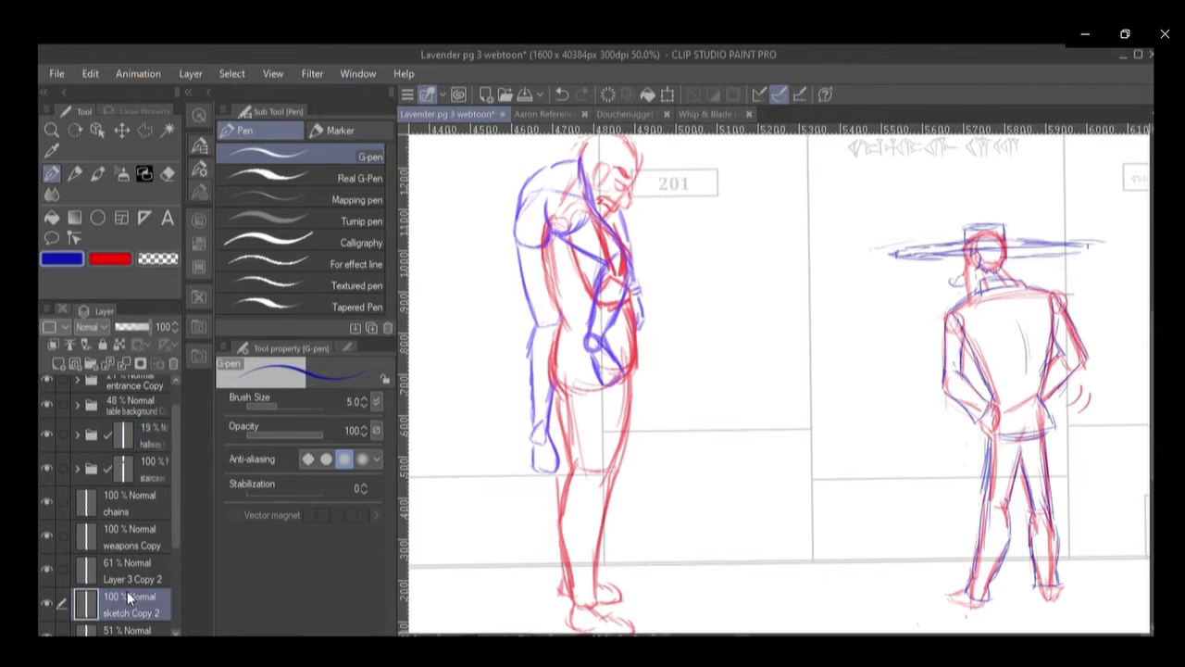
pyautogui.press('e')
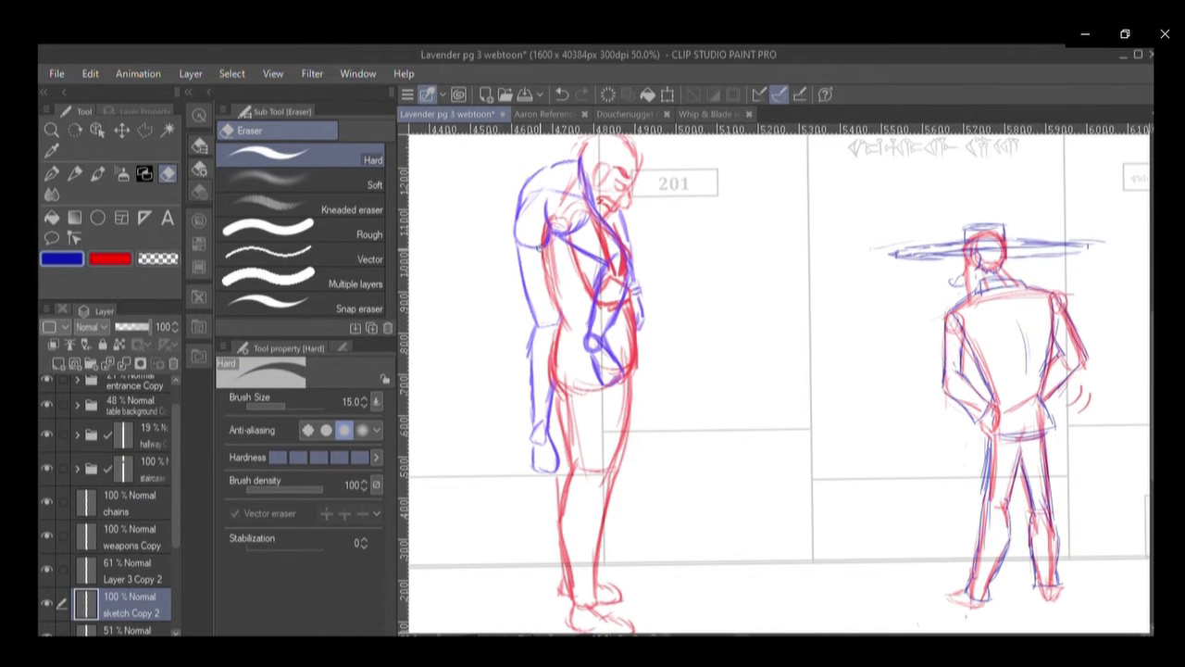
pyautogui.press(']')
pyautogui.press(']')
pyautogui.press(']')
pyautogui.press(']')
pyautogui.press(']')
pyautogui.press(']')
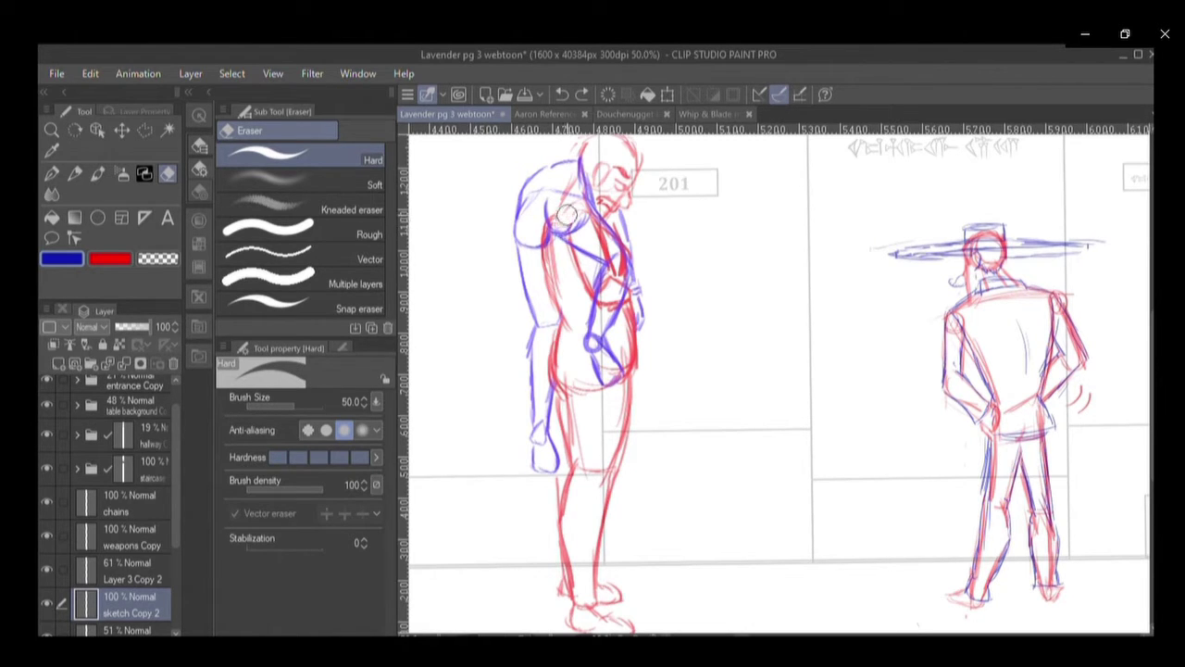
pyautogui.moveTo(569, 201)
pyautogui.mouseDown()
pyautogui.moveTo(567, 179)
pyautogui.moveTo(535, 190)
pyautogui.moveTo(524, 215)
pyautogui.moveTo(540, 224)
pyautogui.moveTo(540, 257)
pyautogui.mouseUp()
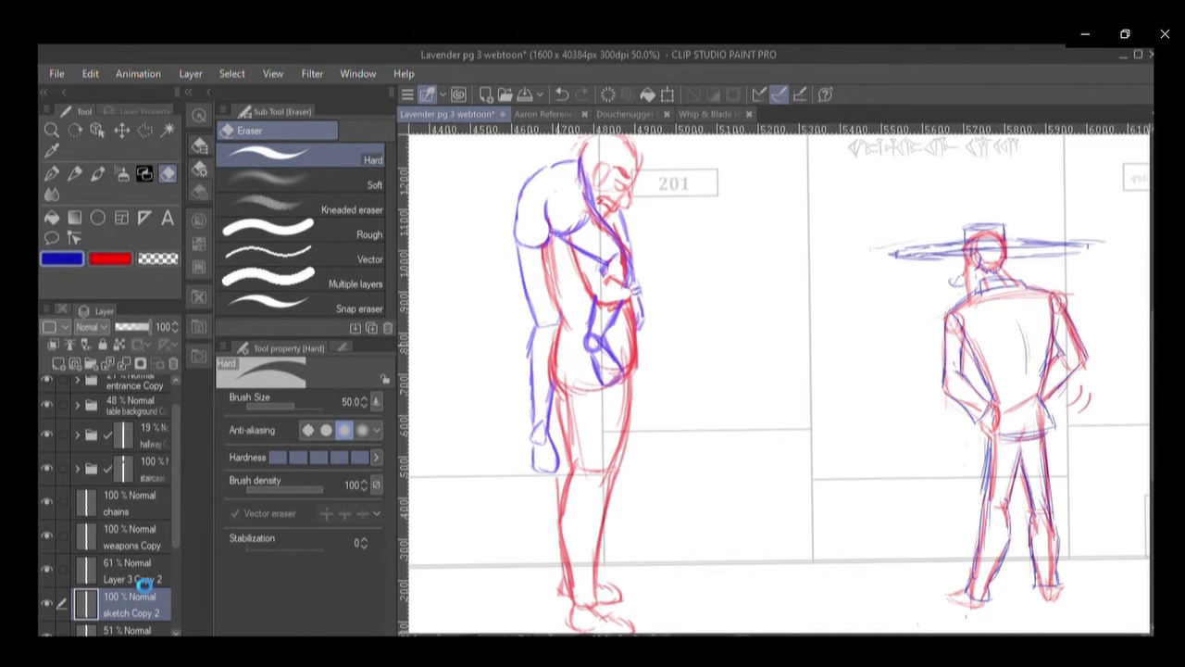
# Hide the hallway background, save, and fade sketch Copy 2 to 58% opacity.
pyautogui.hotkey('ctrl', 's')
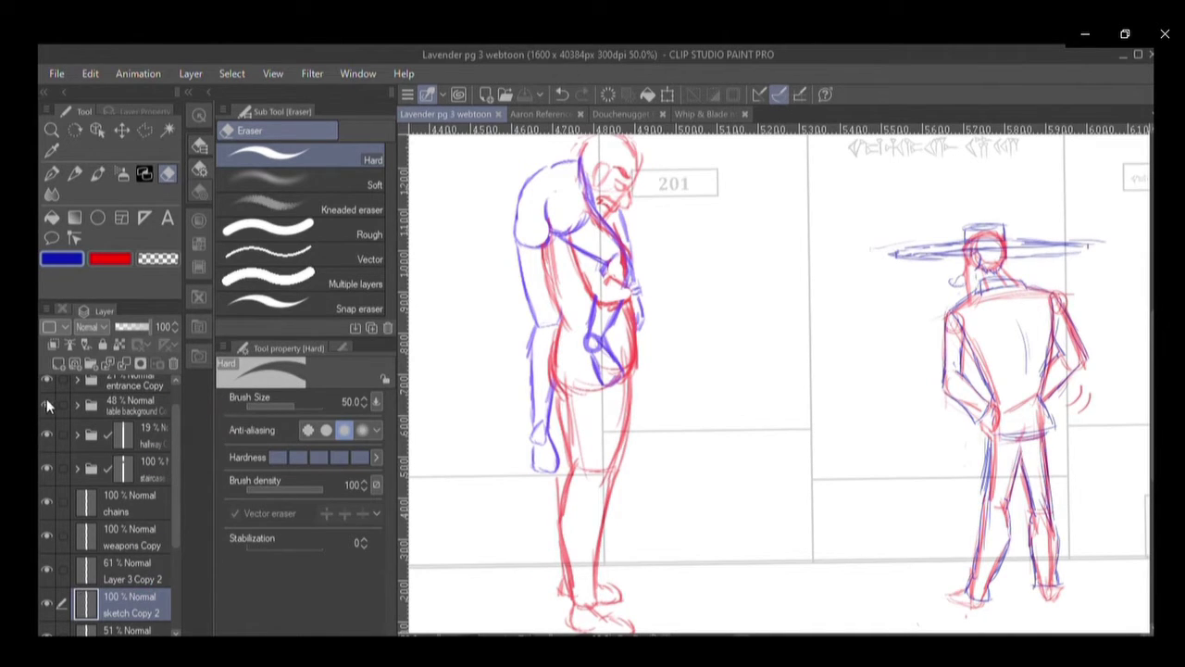
pyautogui.click(42, 425)
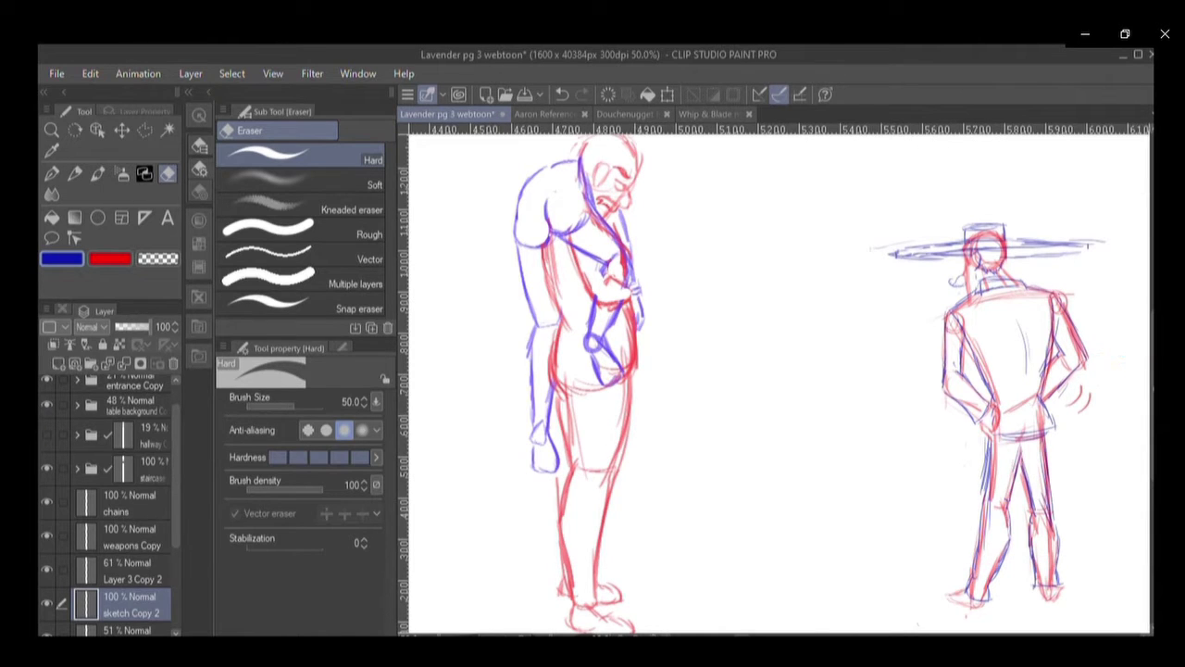
pyautogui.hotkey('ctrl', 's')
pyautogui.scroll(2, 1145, 343)
pyautogui.scroll(-1, 1145, 332)
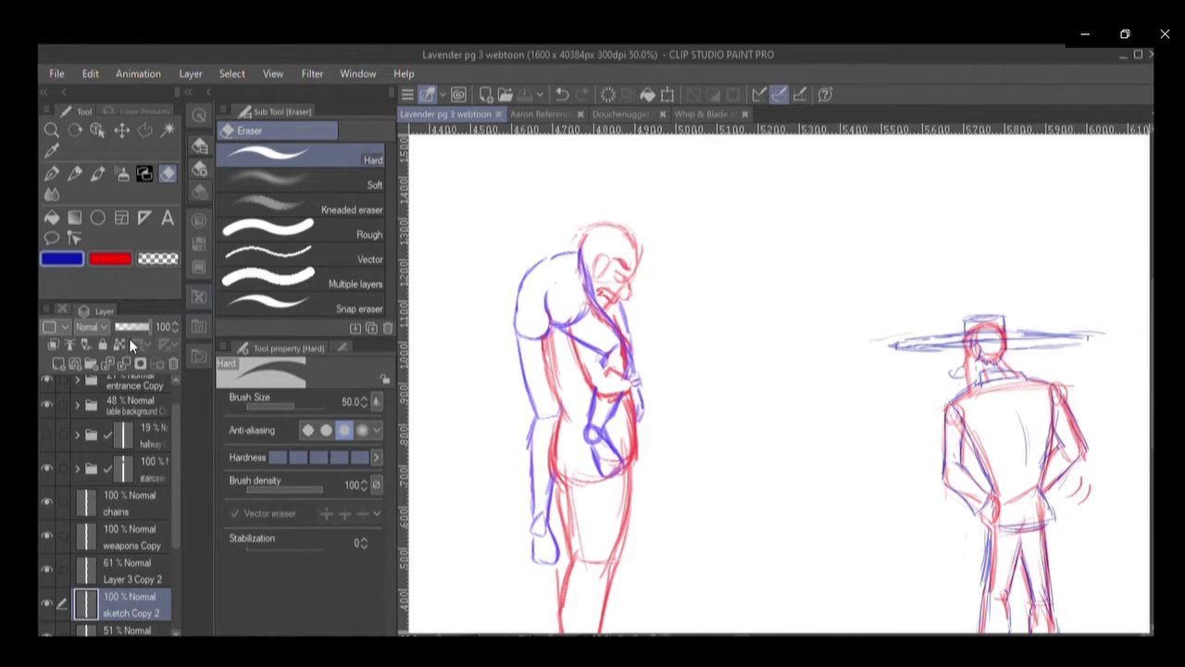
pyautogui.click(126, 325)
pyautogui.click(131, 324)
# Select Layer 3 Copy 2, choose red, and zoom to 66.7% on the hunched figure.
pyautogui.click(121, 557)
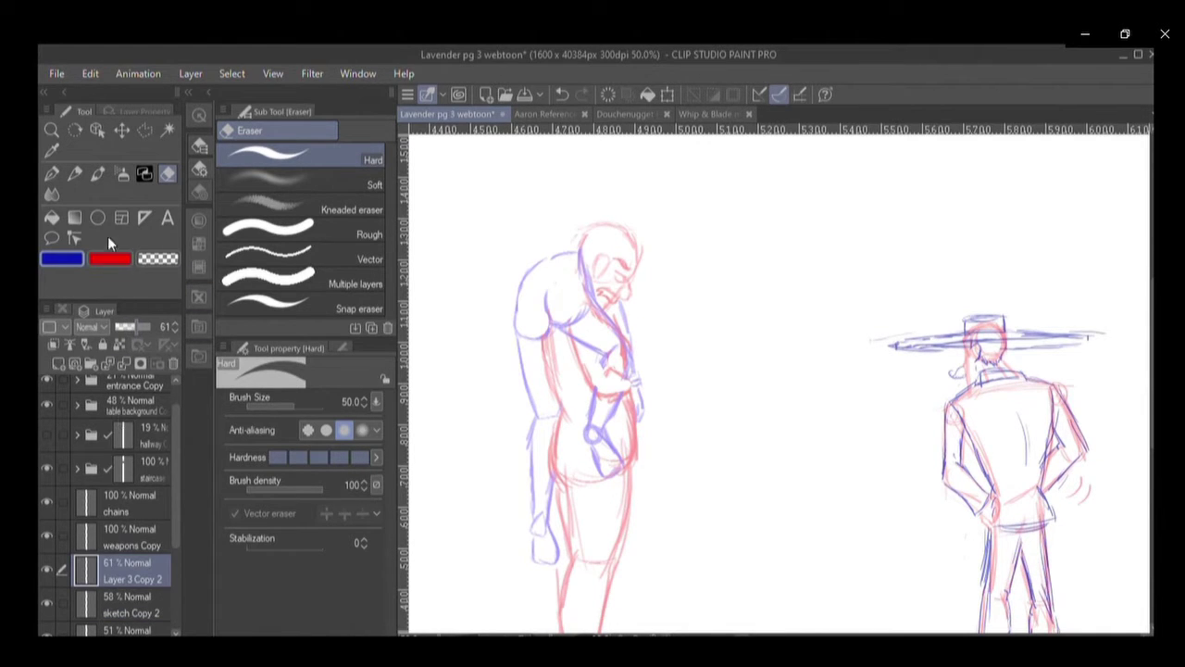
pyautogui.click(116, 261)
pyautogui.hotkey('ctrl', '=')
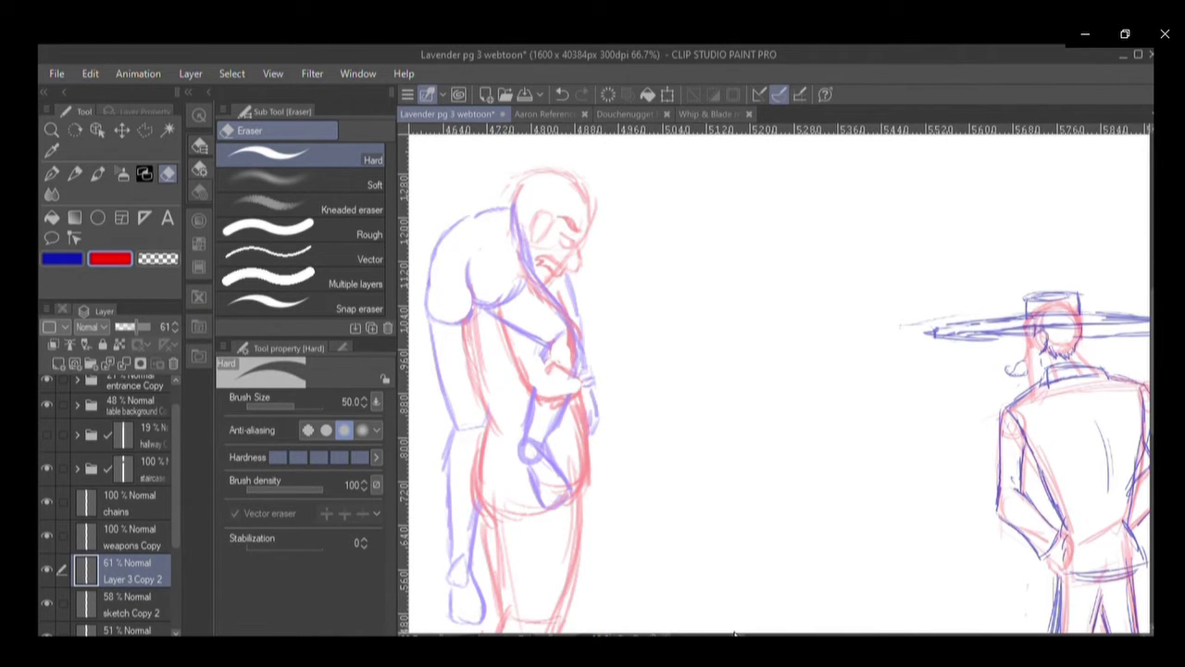
pyautogui.hscroll(-3, 731, 519)
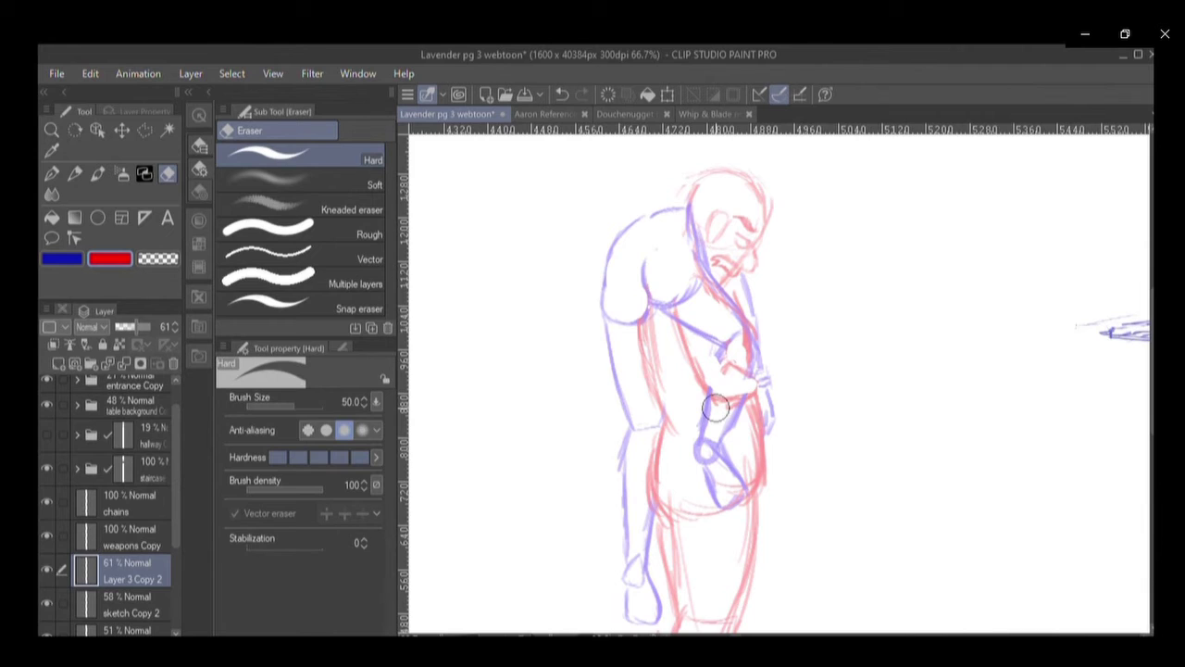
# Redraw the hunched figure's shoulder contour and marks in red with the G-pen.
pyautogui.press('p')
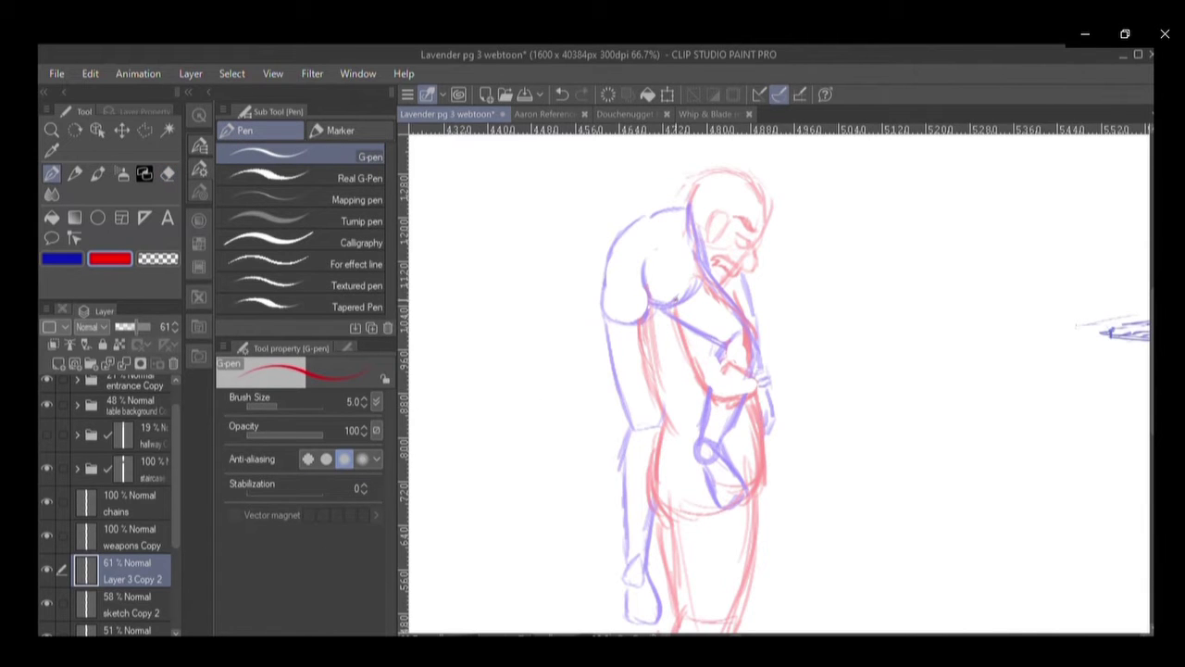
pyautogui.moveTo(597, 289)
pyautogui.mouseDown()
pyautogui.moveTo(633, 276)
pyautogui.moveTo(655, 255)
pyautogui.moveTo(640, 256)
pyautogui.moveTo(678, 239)
pyautogui.moveTo(649, 251)
pyautogui.moveTo(699, 247)
pyautogui.moveTo(687, 227)
pyautogui.moveTo(662, 225)
pyautogui.moveTo(592, 289)
pyautogui.mouseUp()
pyautogui.moveTo(630, 222); pyautogui.dragTo(611, 250)
pyautogui.moveTo(661, 208)
pyautogui.mouseDown()
pyautogui.moveTo(619, 234)
pyautogui.moveTo(658, 211)
pyautogui.moveTo(650, 219)
pyautogui.mouseUp()
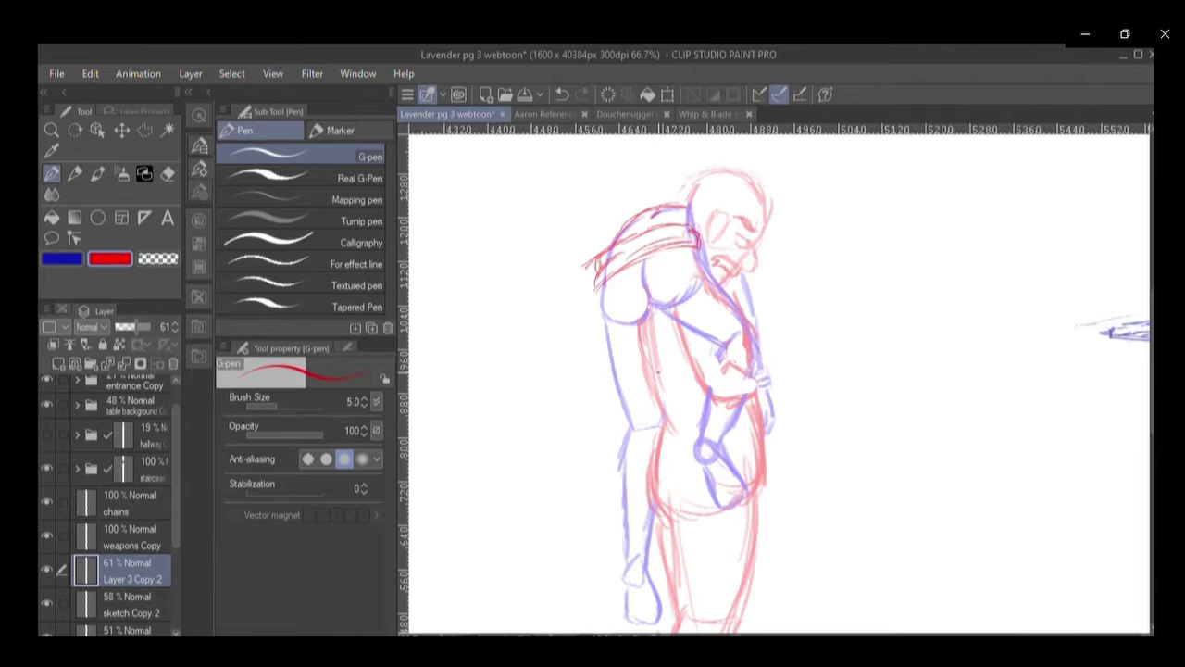
pyautogui.moveTo(670, 263); pyautogui.dragTo(696, 275)
pyautogui.press('e')
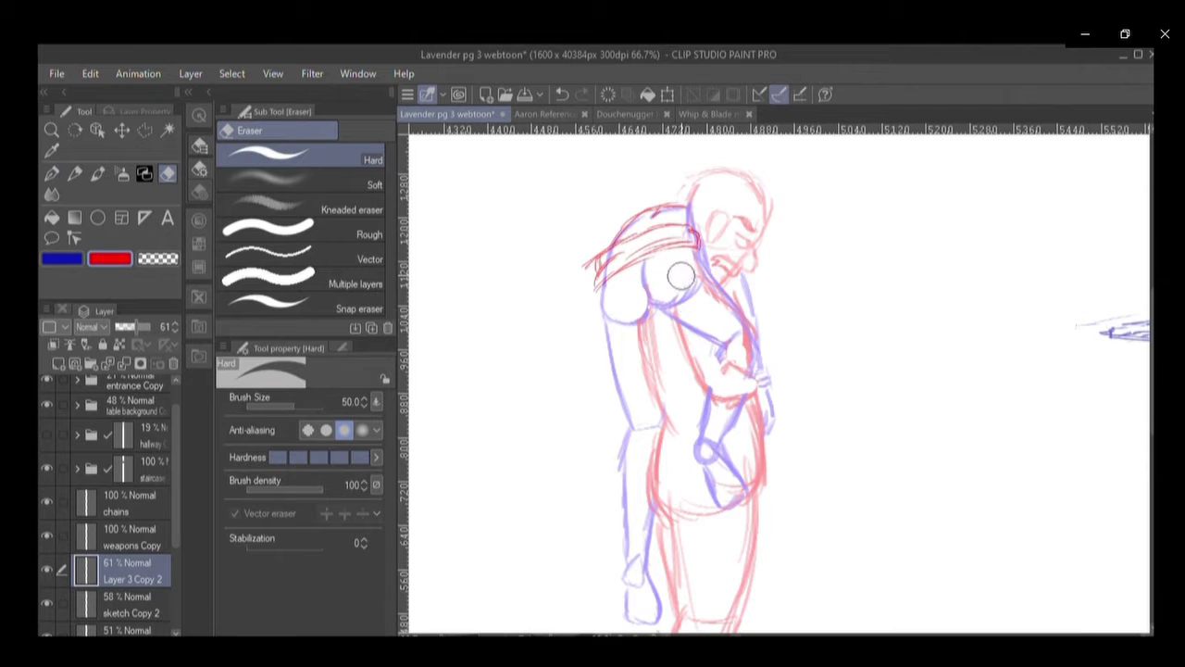
pyautogui.press('p')
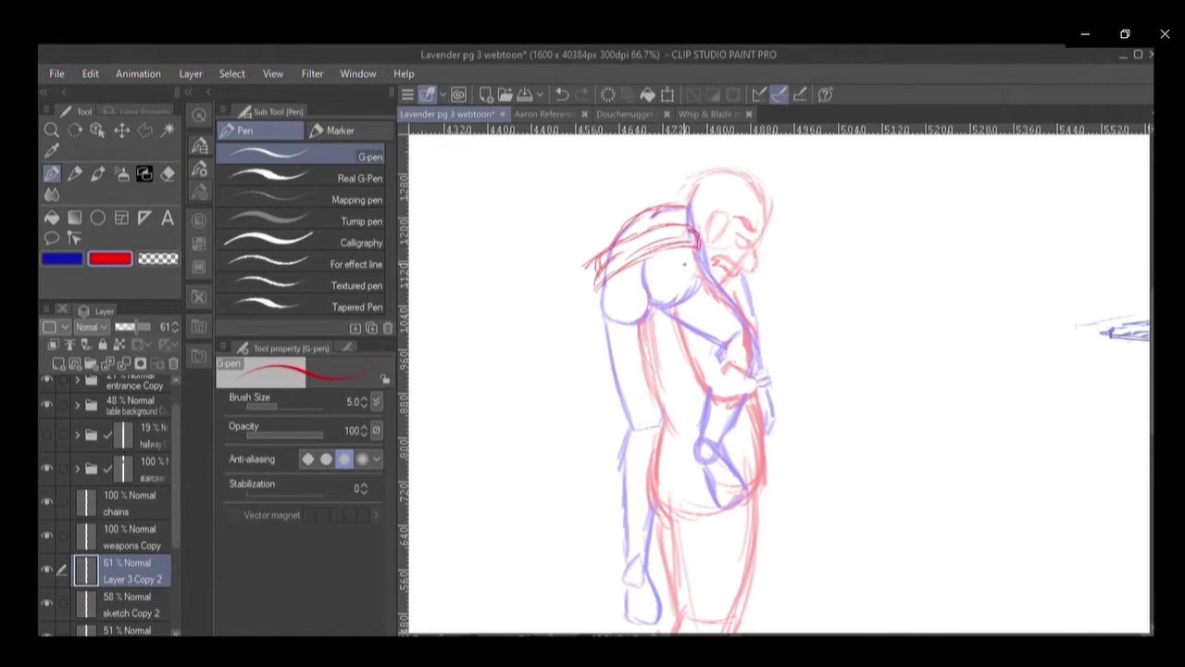
pyautogui.moveTo(686, 251)
pyautogui.mouseDown()
pyautogui.moveTo(685, 273)
pyautogui.moveTo(704, 265)
pyautogui.moveTo(742, 307)
pyautogui.mouseUp()
# Strengthen the red lines down the back, along the arm, and on the forearm and hip.
pyautogui.moveTo(641, 272); pyautogui.dragTo(656, 315)
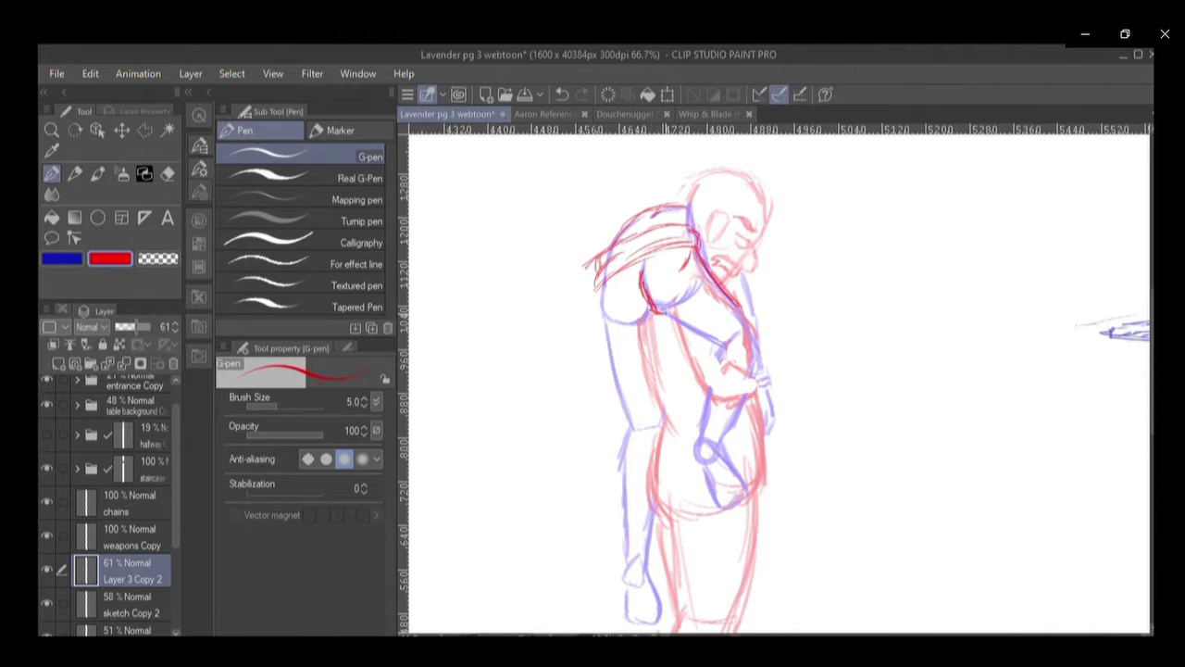
pyautogui.moveTo(664, 312)
pyautogui.mouseDown()
pyautogui.moveTo(720, 345)
pyautogui.moveTo(723, 329)
pyautogui.moveTo(686, 432)
pyautogui.moveTo(728, 454)
pyautogui.mouseUp()
pyautogui.moveTo(748, 396); pyautogui.dragTo(727, 437)
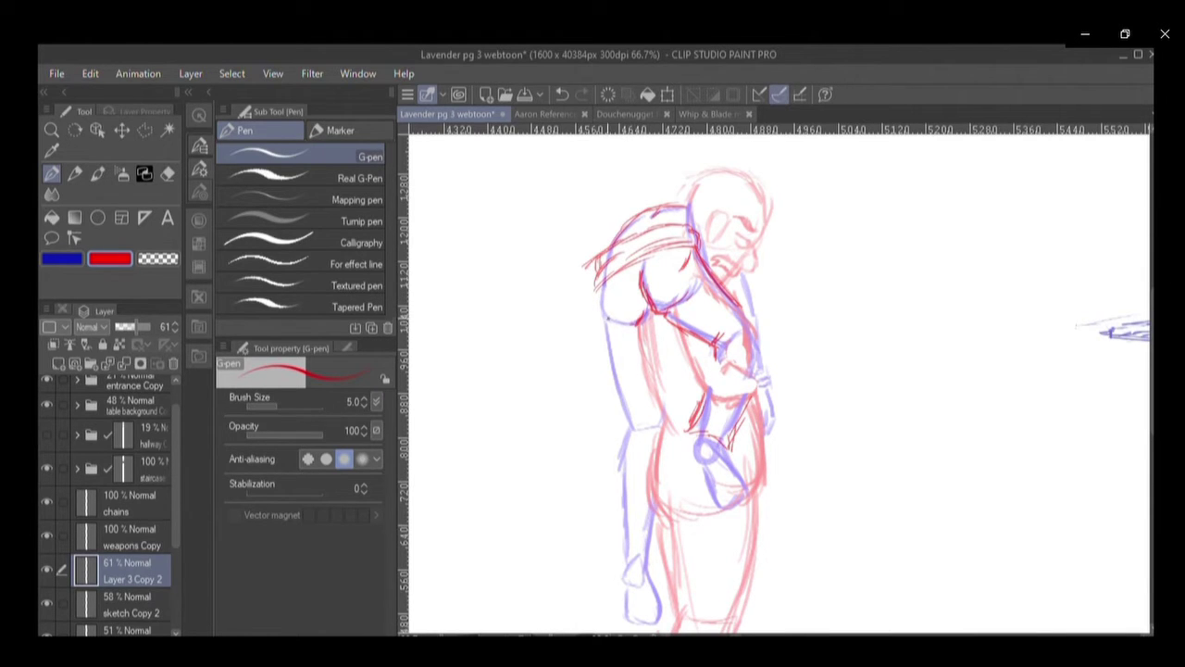
# Trace the front body contour, lower leg and foot in darker red.
pyautogui.moveTo(602, 317); pyautogui.dragTo(600, 280)
pyautogui.moveTo(605, 320)
pyautogui.mouseDown()
pyautogui.moveTo(624, 417)
pyautogui.moveTo(609, 565)
pyautogui.moveTo(657, 572)
pyautogui.moveTo(648, 552)
pyautogui.mouseUp()
pyautogui.moveTo(657, 507)
pyautogui.mouseDown()
pyautogui.moveTo(654, 565)
pyautogui.moveTo(648, 544)
pyautogui.moveTo(616, 571)
pyautogui.moveTo(637, 570)
pyautogui.mouseUp()
pyautogui.moveTo(620, 574)
pyautogui.mouseDown()
pyautogui.moveTo(635, 569)
pyautogui.moveTo(657, 618)
pyautogui.mouseUp()
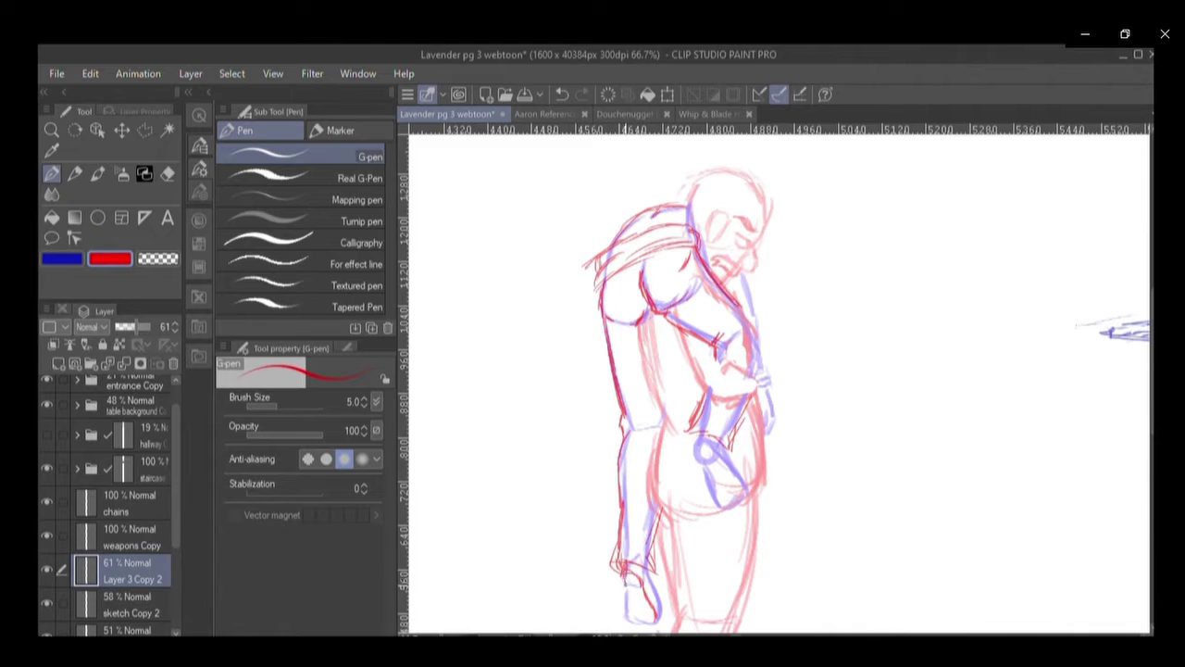
pyautogui.moveTo(626, 603)
pyautogui.mouseDown()
pyautogui.moveTo(657, 624)
pyautogui.moveTo(647, 612)
pyautogui.mouseUp()
pyautogui.moveTo(656, 587); pyautogui.dragTo(663, 620)
pyautogui.moveTo(646, 571); pyautogui.dragTo(652, 590)
pyautogui.moveTo(647, 569); pyautogui.dragTo(651, 579)
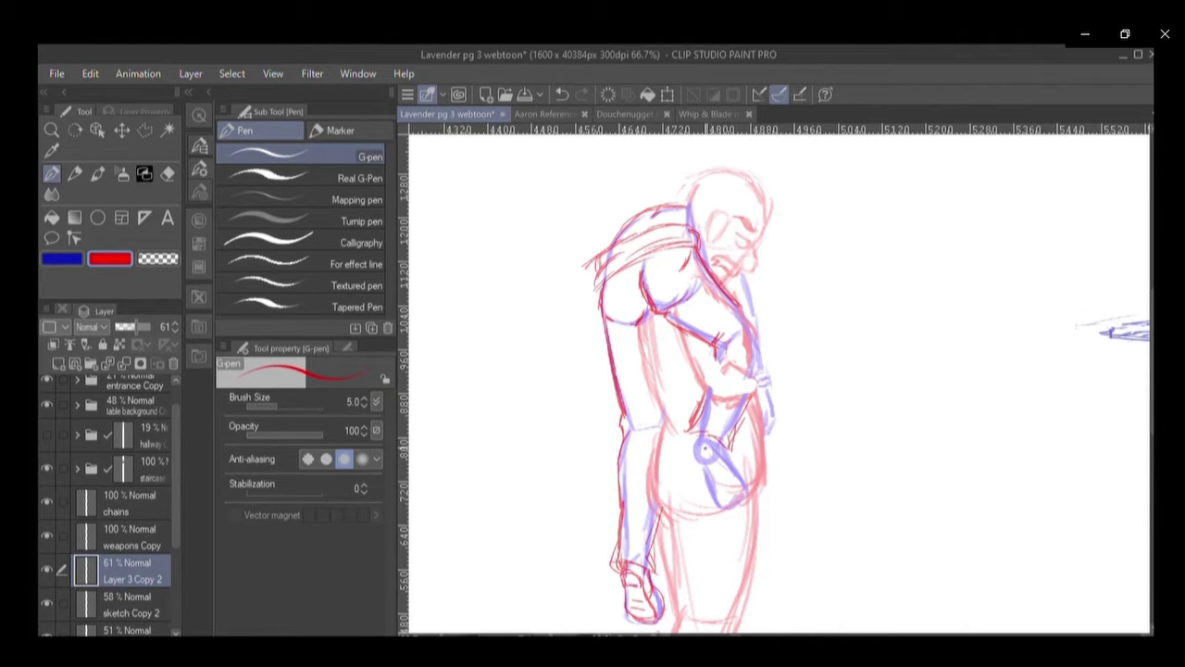
# Outline the hand and knee and redraw the line down the arm and back in red.
pyautogui.moveTo(687, 431)
pyautogui.mouseDown()
pyautogui.moveTo(693, 442)
pyautogui.moveTo(711, 434)
pyautogui.moveTo(700, 464)
pyautogui.moveTo(709, 491)
pyautogui.mouseUp()
pyautogui.moveTo(722, 504)
pyautogui.mouseDown()
pyautogui.moveTo(746, 500)
pyautogui.moveTo(745, 474)
pyautogui.moveTo(707, 437)
pyautogui.moveTo(701, 465)
pyautogui.moveTo(718, 504)
pyautogui.mouseUp()
pyautogui.moveTo(713, 447)
pyautogui.mouseDown()
pyautogui.moveTo(700, 453)
pyautogui.moveTo(722, 472)
pyautogui.mouseUp()
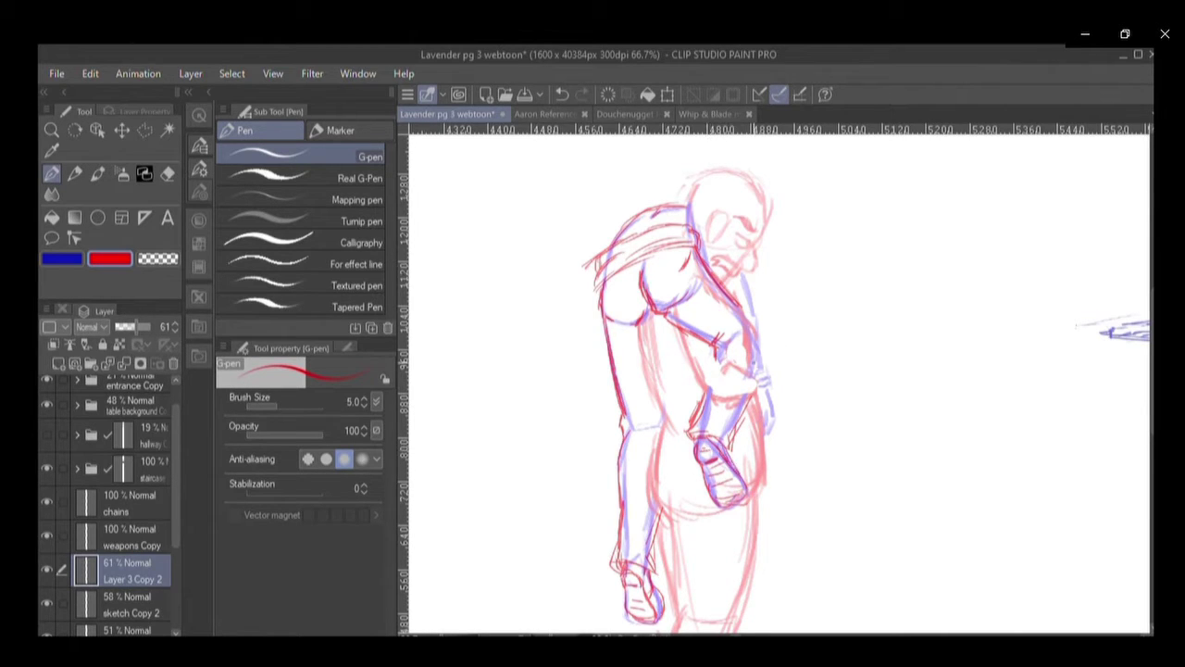
pyautogui.moveTo(741, 328); pyautogui.dragTo(731, 338)
pyautogui.moveTo(720, 290)
pyautogui.mouseDown()
pyautogui.moveTo(757, 344)
pyautogui.moveTo(724, 448)
pyautogui.mouseUp()
pyautogui.moveTo(731, 432); pyautogui.dragTo(721, 445)
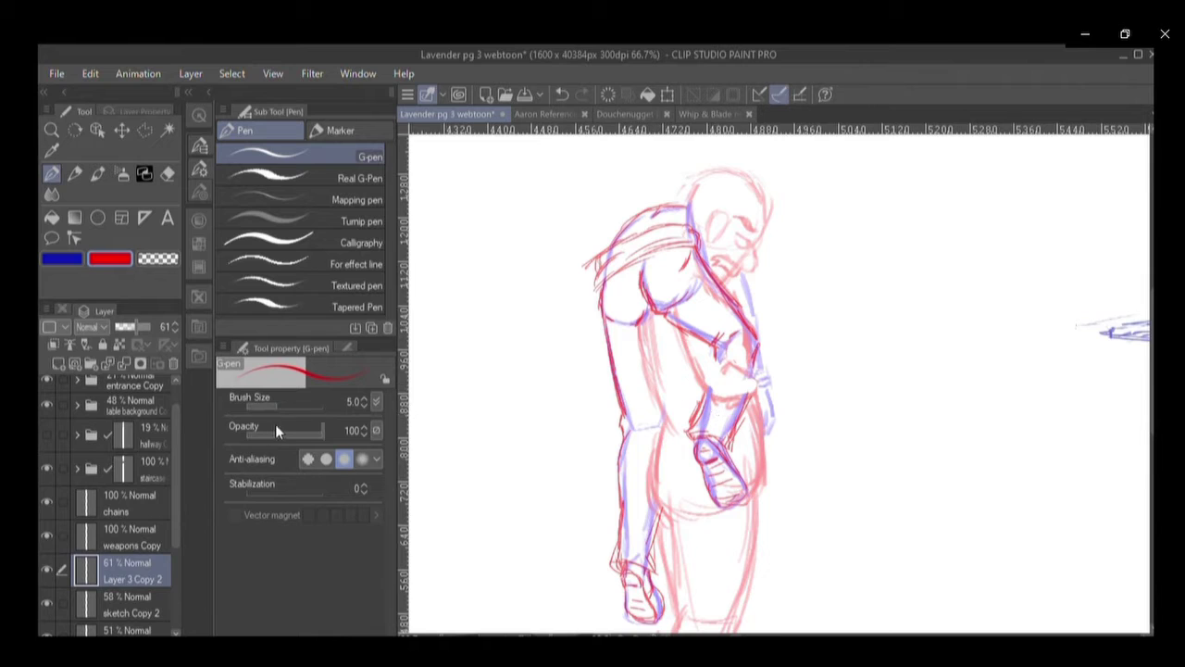
# Check sketch Copy 2 by toggling its visibility, then erase stray lines on the figure's back.
pyautogui.click(102, 602)
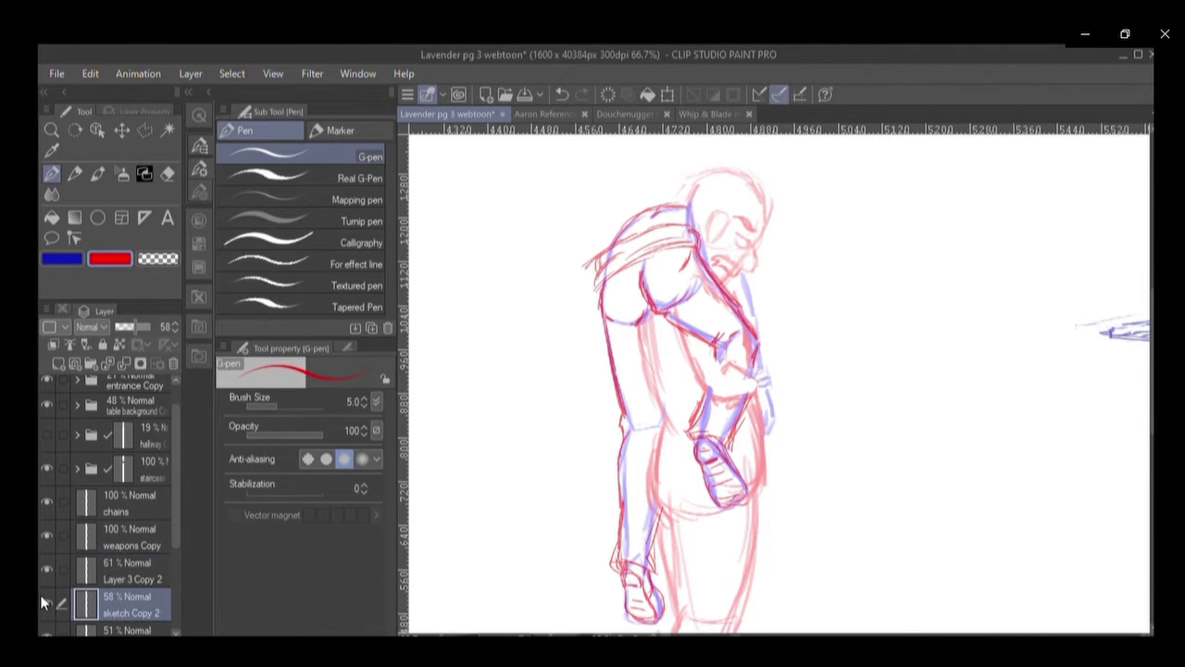
pyautogui.click(42, 600)
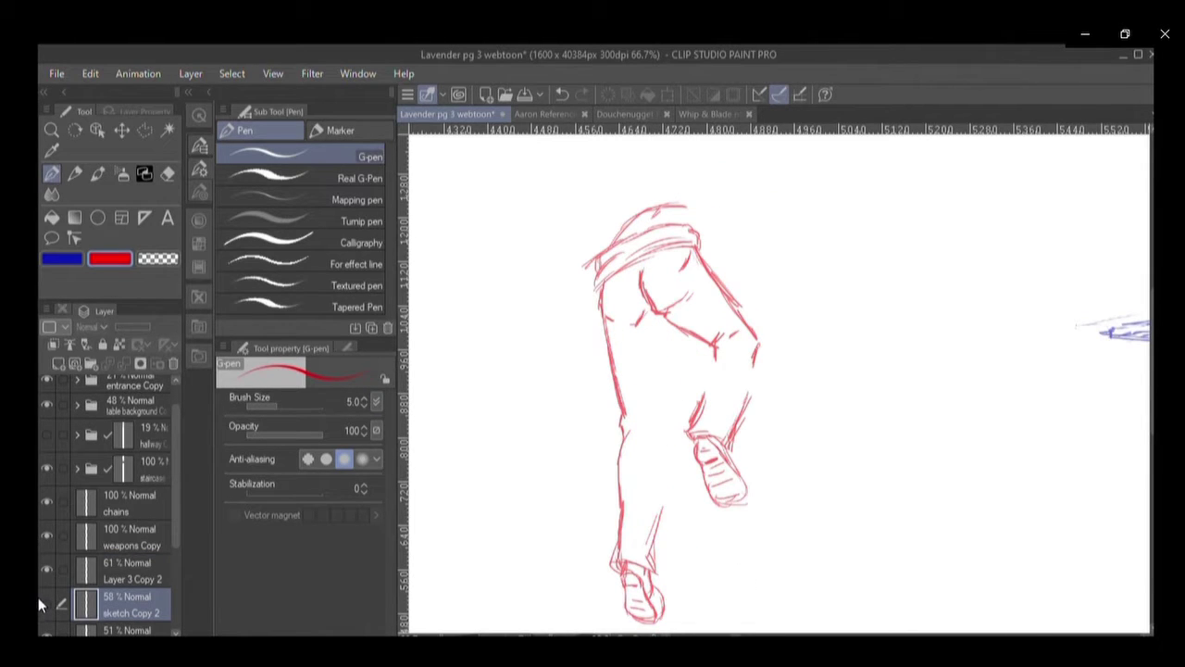
pyautogui.click(42, 600)
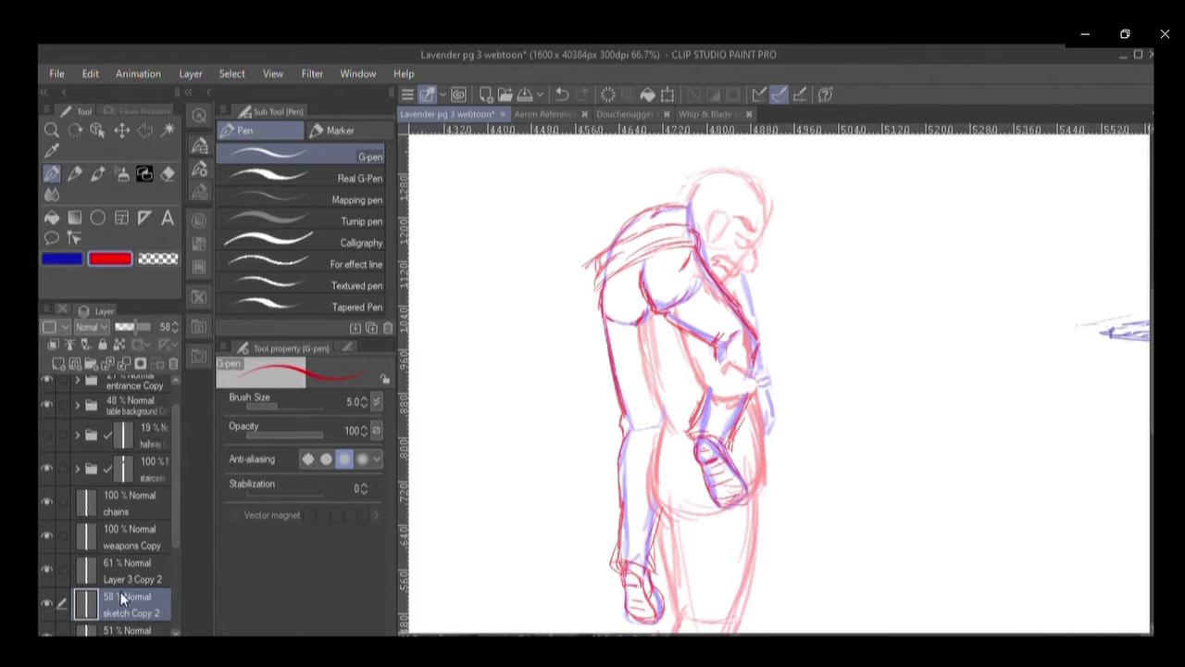
pyautogui.press('e')
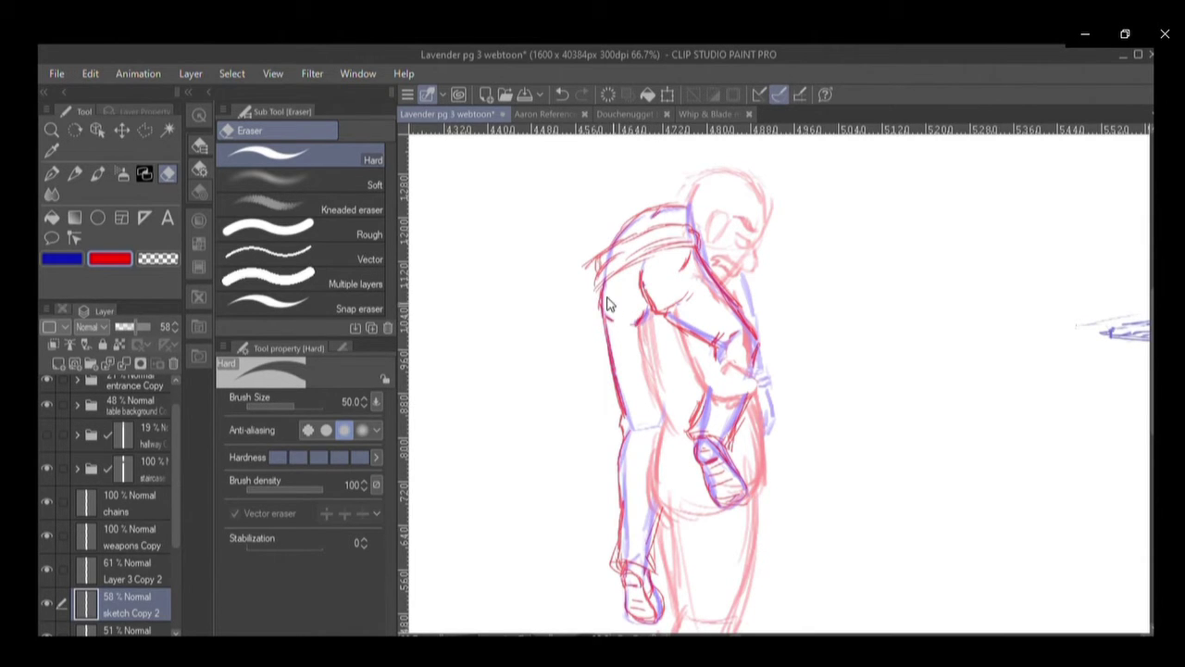
pyautogui.click(619, 310)
# Set up the G-pen in blue on Layer 3 Copy 2.
pyautogui.press('p')
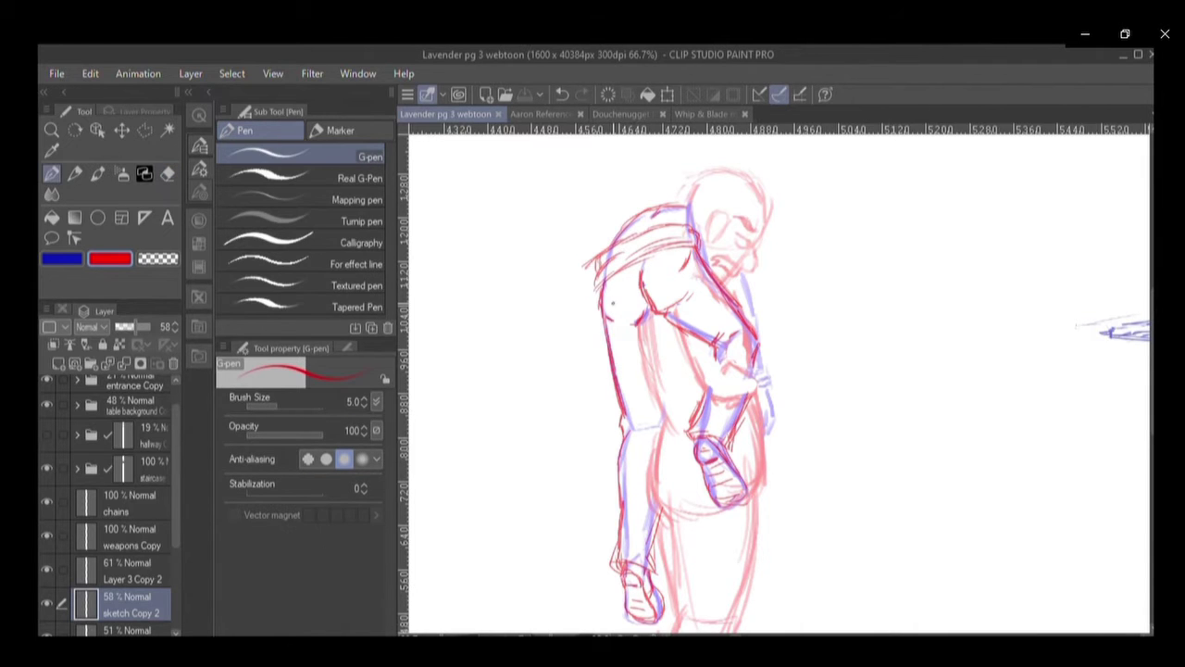
pyautogui.click(139, 574)
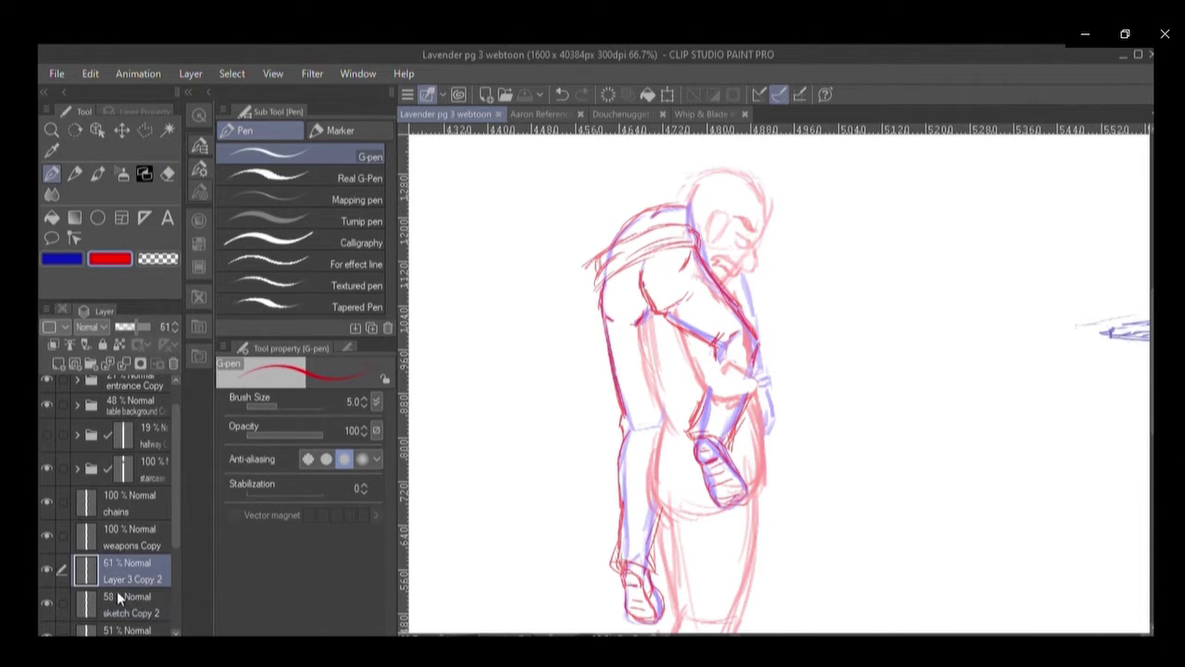
pyautogui.click(77, 259)
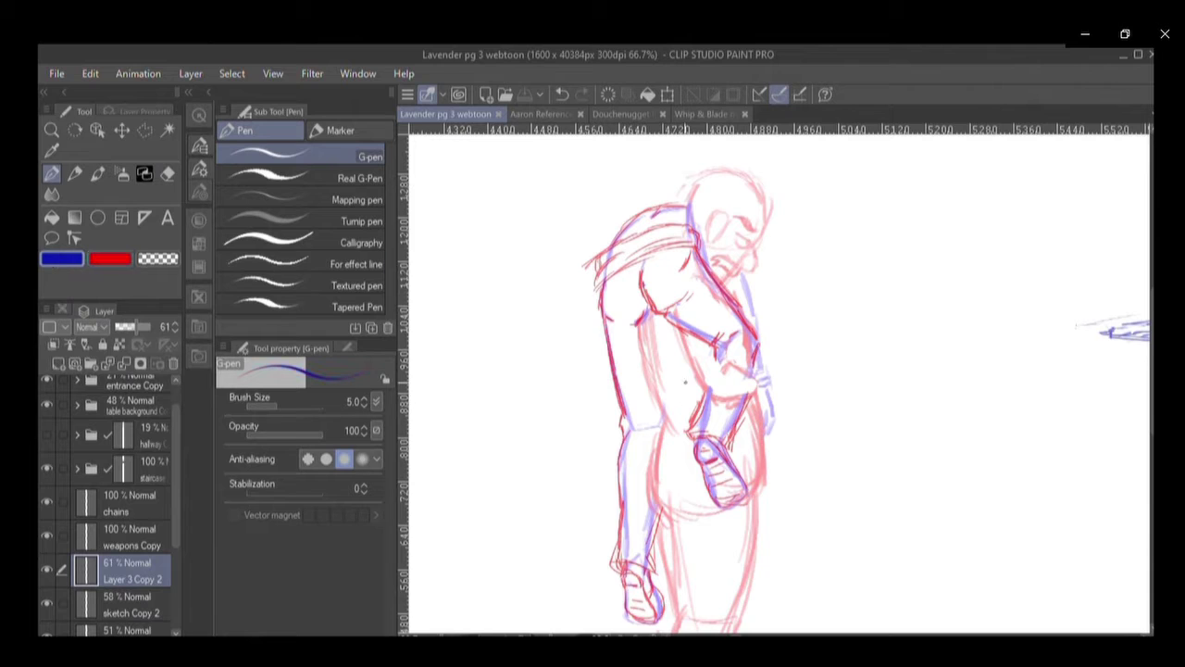
# Hatch blue pencil lines over the figure's torso.
pyautogui.moveTo(684, 356); pyautogui.dragTo(686, 365)
pyautogui.moveTo(672, 321); pyautogui.dragTo(694, 391)
pyautogui.moveTo(685, 348); pyautogui.dragTo(703, 403)
pyautogui.moveTo(715, 345); pyautogui.dragTo(722, 366)
pyautogui.moveTo(718, 361)
pyautogui.mouseDown()
pyautogui.moveTo(755, 374)
pyautogui.moveTo(757, 395)
pyautogui.moveTo(726, 402)
pyautogui.mouseUp()
# Refine the back, hip and right thigh outline with blue lines.
pyautogui.moveTo(638, 326); pyautogui.dragTo(642, 383)
pyautogui.moveTo(641, 339)
pyautogui.mouseDown()
pyautogui.moveTo(652, 400)
pyautogui.moveTo(642, 389)
pyautogui.mouseUp()
pyautogui.moveTo(641, 370)
pyautogui.mouseDown()
pyautogui.moveTo(660, 422)
pyautogui.moveTo(655, 413)
pyautogui.moveTo(639, 506)
pyautogui.moveTo(735, 525)
pyautogui.mouseUp()
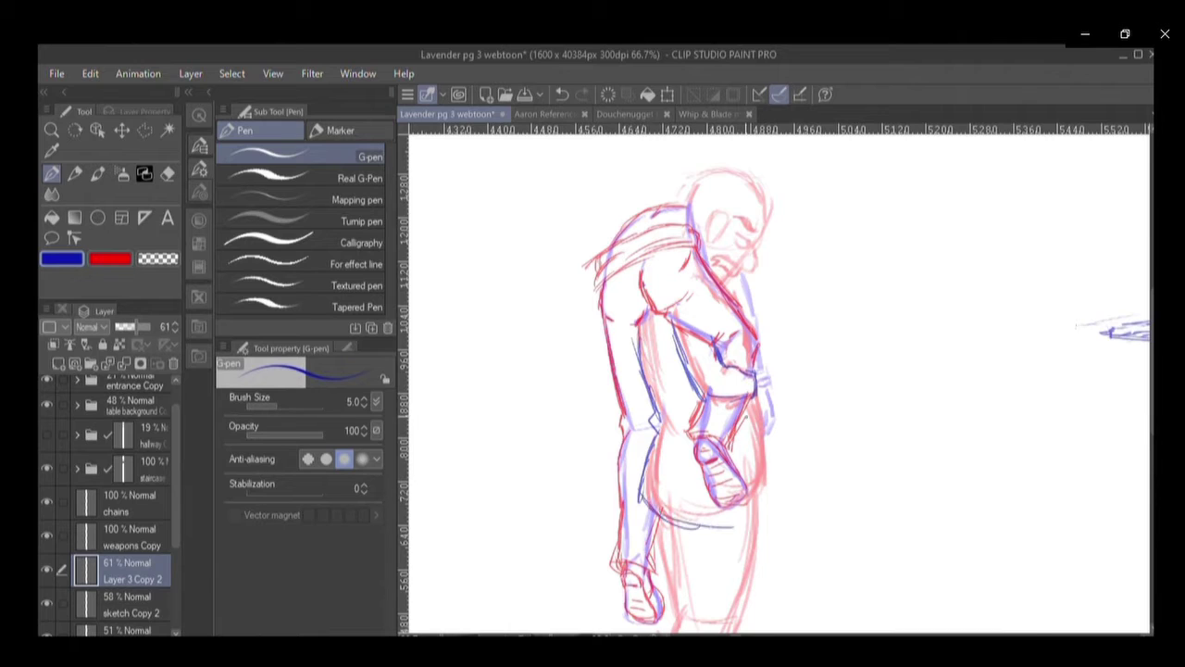
pyautogui.moveTo(752, 407)
pyautogui.mouseDown()
pyautogui.moveTo(759, 497)
pyautogui.moveTo(727, 526)
pyautogui.mouseUp()
pyautogui.moveTo(756, 476); pyautogui.dragTo(750, 507)
pyautogui.moveTo(730, 446); pyautogui.dragTo(754, 490)
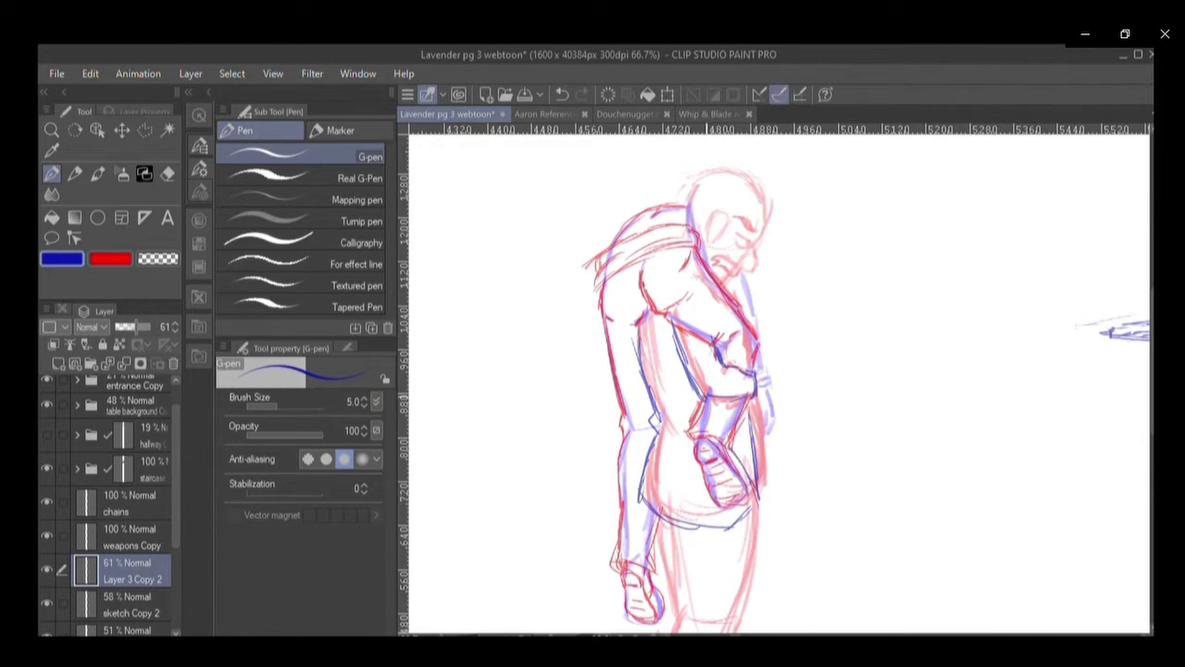
pyautogui.moveTo(755, 403); pyautogui.dragTo(768, 483)
pyautogui.moveTo(765, 431); pyautogui.dragTo(768, 453)
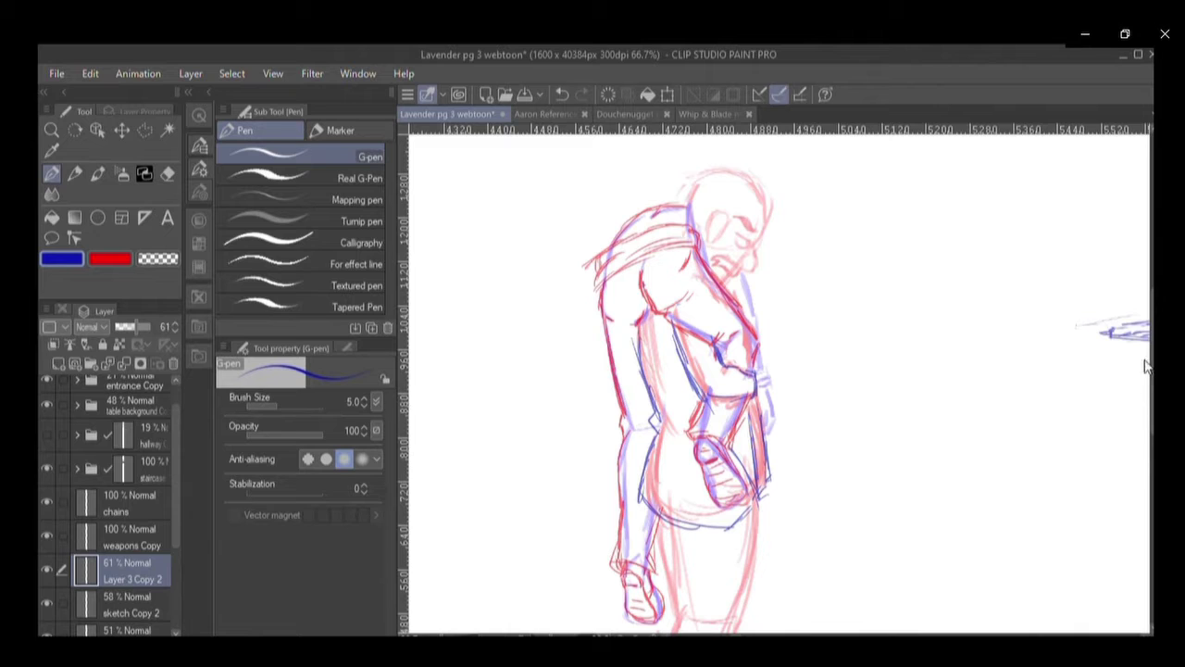
# Trace the front of the leg, the ankle and the top of the foot in blue.
pyautogui.scroll(-3, 1145, 405)
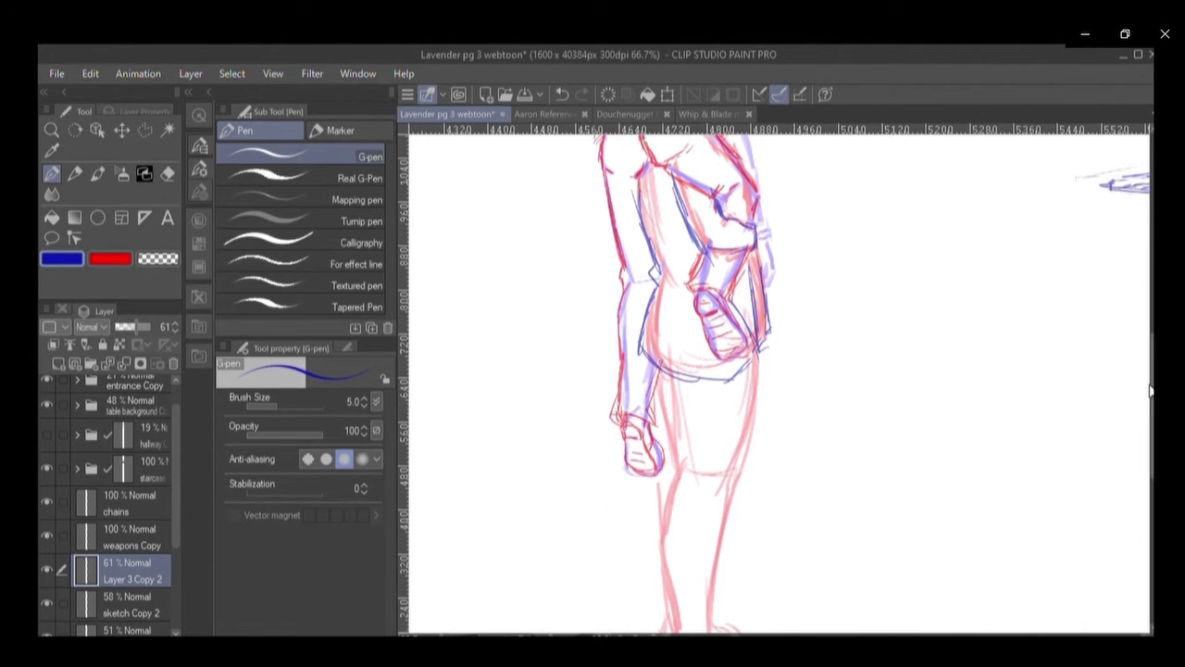
pyautogui.scroll(-4, 1144, 403)
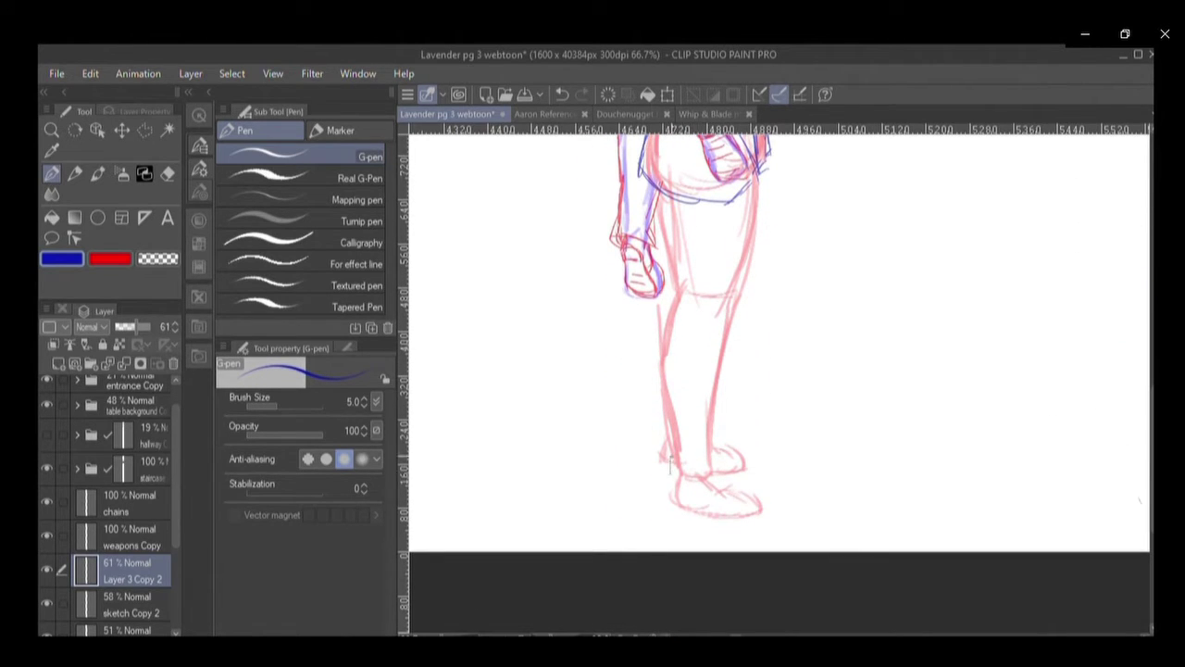
pyautogui.moveTo(672, 450)
pyautogui.mouseDown()
pyautogui.moveTo(674, 477)
pyautogui.moveTo(709, 480)
pyautogui.moveTo(746, 207)
pyautogui.mouseUp()
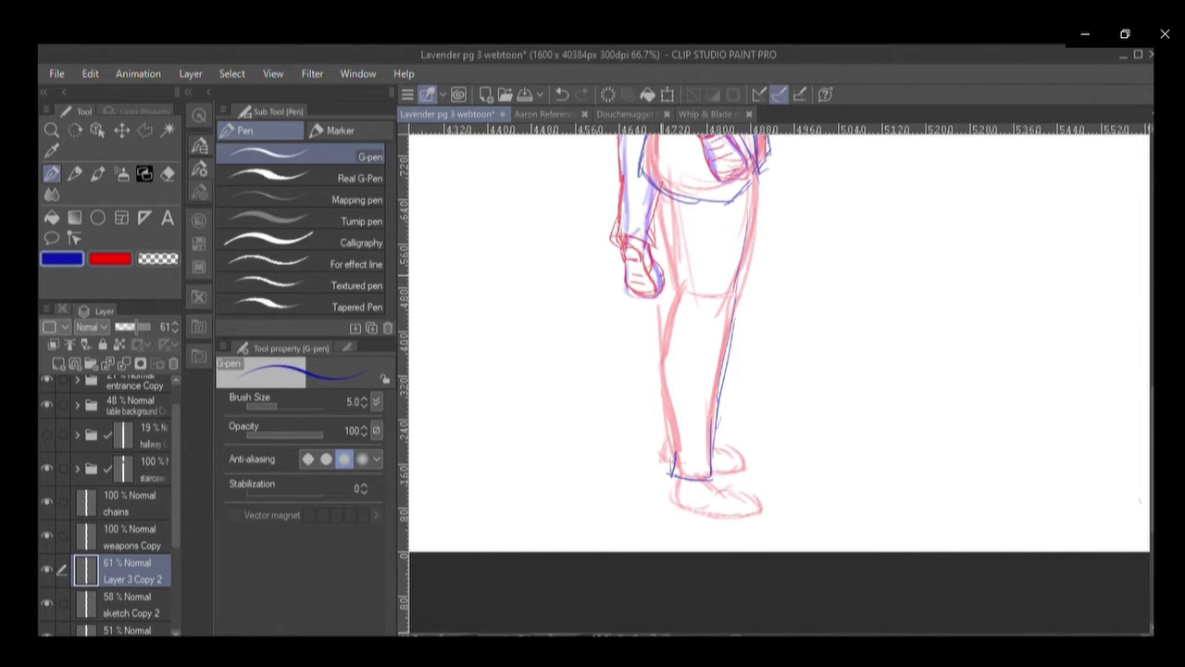
pyautogui.moveTo(676, 281)
pyautogui.mouseDown()
pyautogui.moveTo(657, 374)
pyautogui.moveTo(667, 483)
pyautogui.mouseUp()
pyautogui.moveTo(663, 437)
pyautogui.mouseDown()
pyautogui.moveTo(674, 519)
pyautogui.moveTo(761, 524)
pyautogui.moveTo(761, 505)
pyautogui.moveTo(727, 487)
pyautogui.moveTo(708, 494)
pyautogui.moveTo(701, 472)
pyautogui.mouseUp()
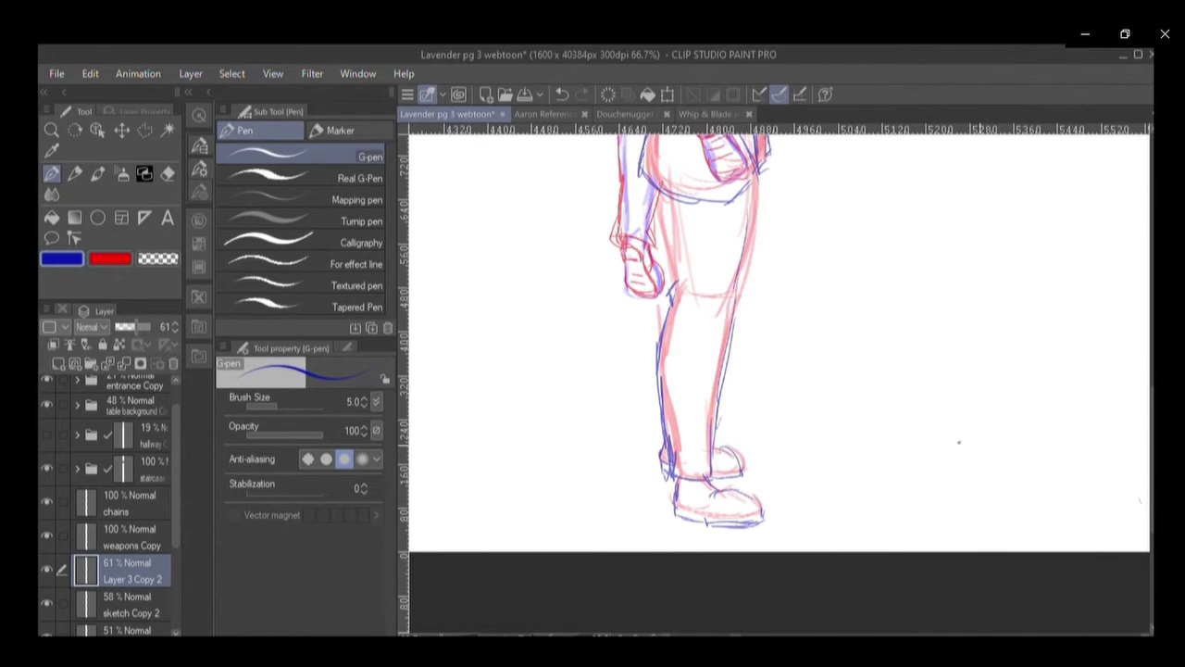
pyautogui.scroll(5, 1148, 479)
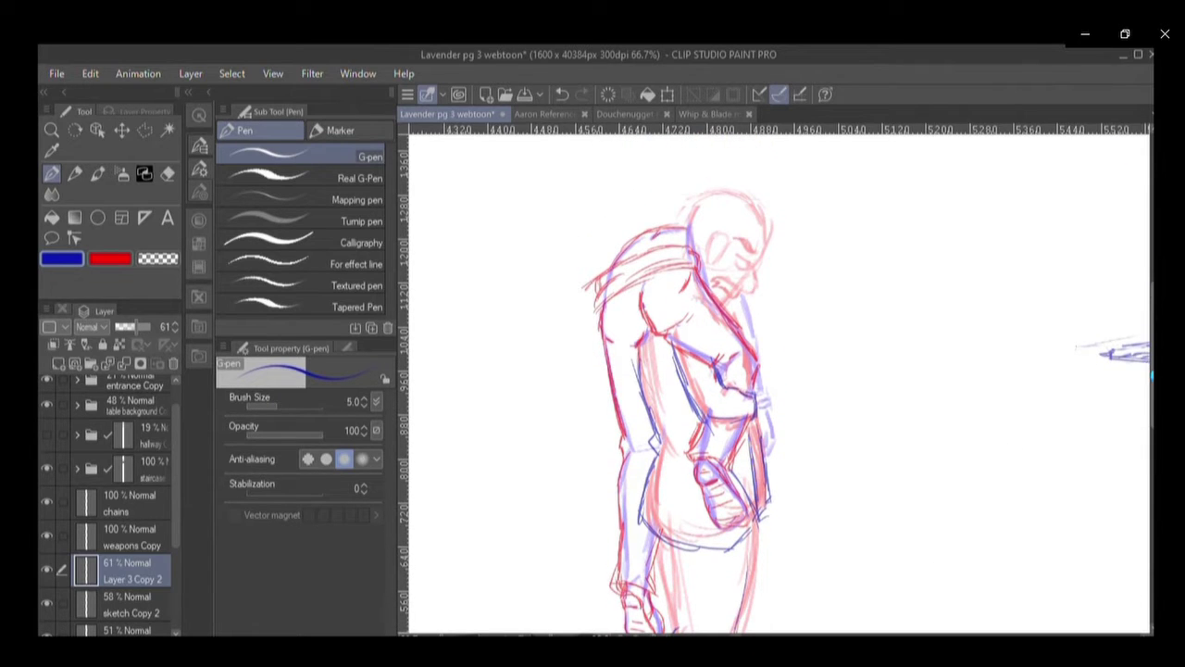
# Save, add a stroke at the right figure's hands, show the hallway layer, and rotate the view clockwise.
pyautogui.hotkey('ctrl', 's')
pyautogui.hotkey('ctrl', '-')
pyautogui.hotkey('ctrl', '-')
pyautogui.hotkey('ctrl', '-')
pyautogui.hotkey('ctrl', '-')
pyautogui.hotkey('ctrl', '-')
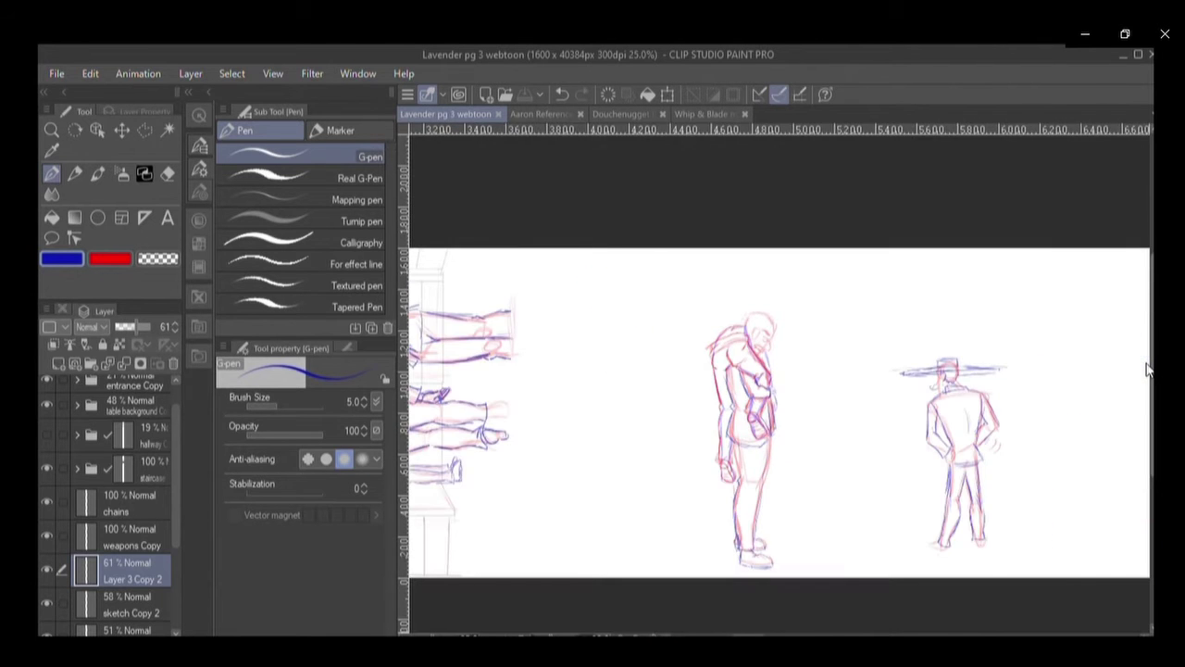
pyautogui.hotkey('ctrl', '+')
pyautogui.hotkey('ctrl', '+')
pyautogui.hotkey('ctrl', '+')
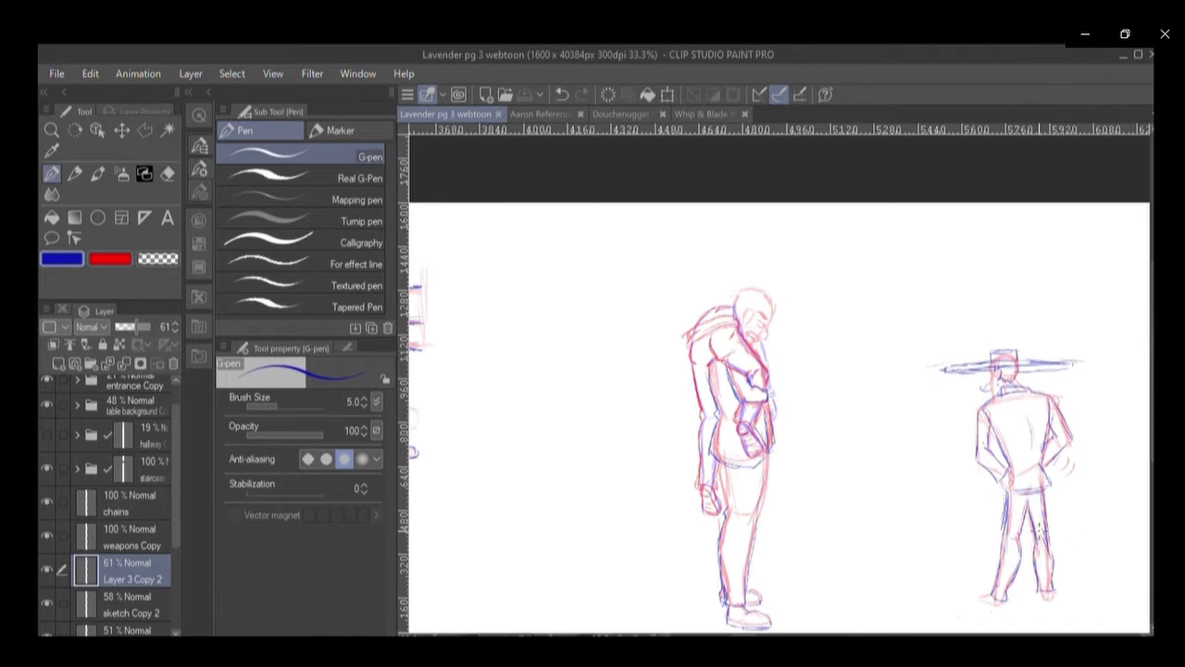
pyautogui.moveTo(1027, 463); pyautogui.dragTo(1037, 474)
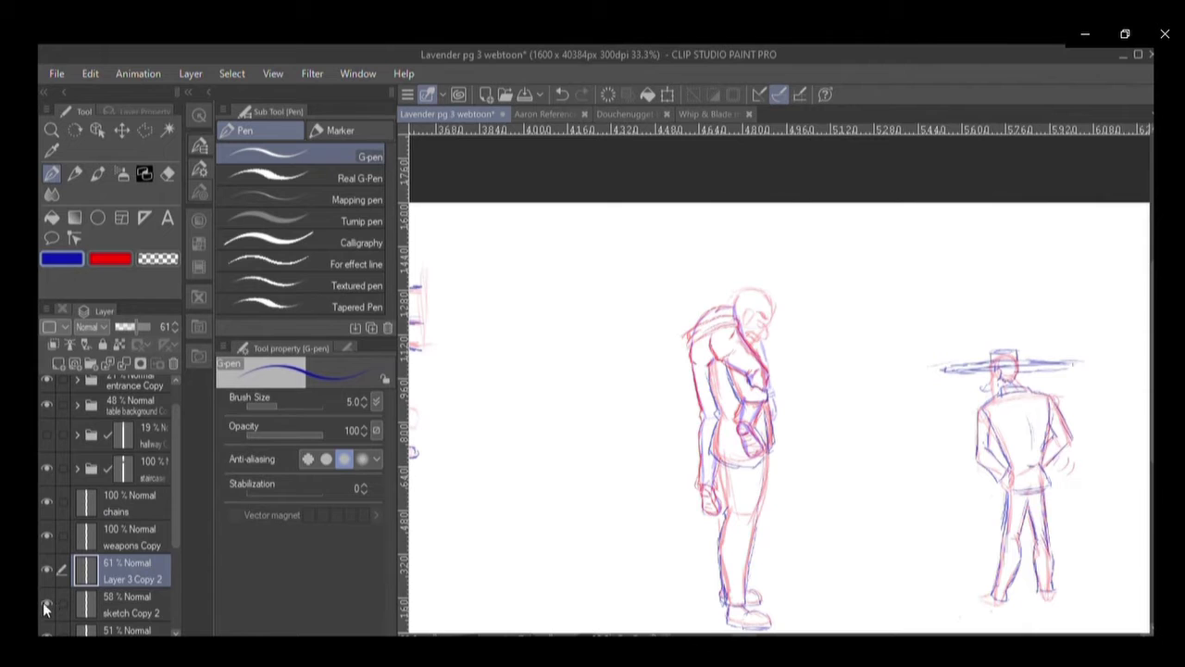
pyautogui.click(47, 432)
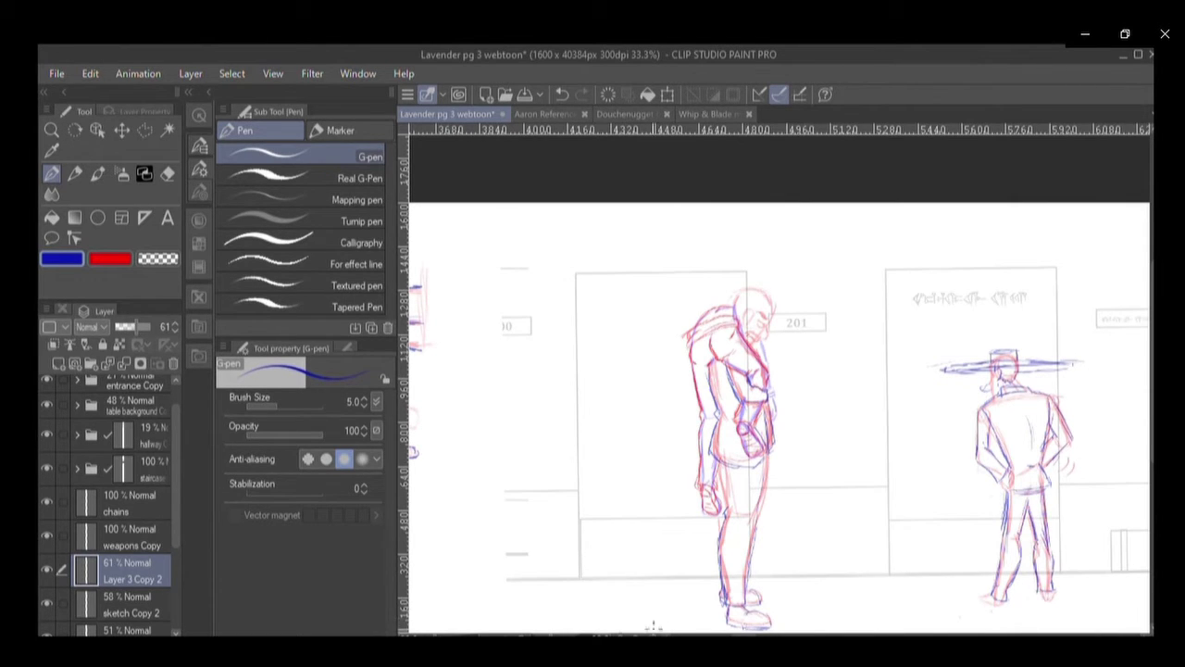
pyautogui.moveTo(627, 629)
pyautogui.mouseDown()
pyautogui.moveTo(611, 632)
pyautogui.moveTo(625, 636)
pyautogui.mouseUp()
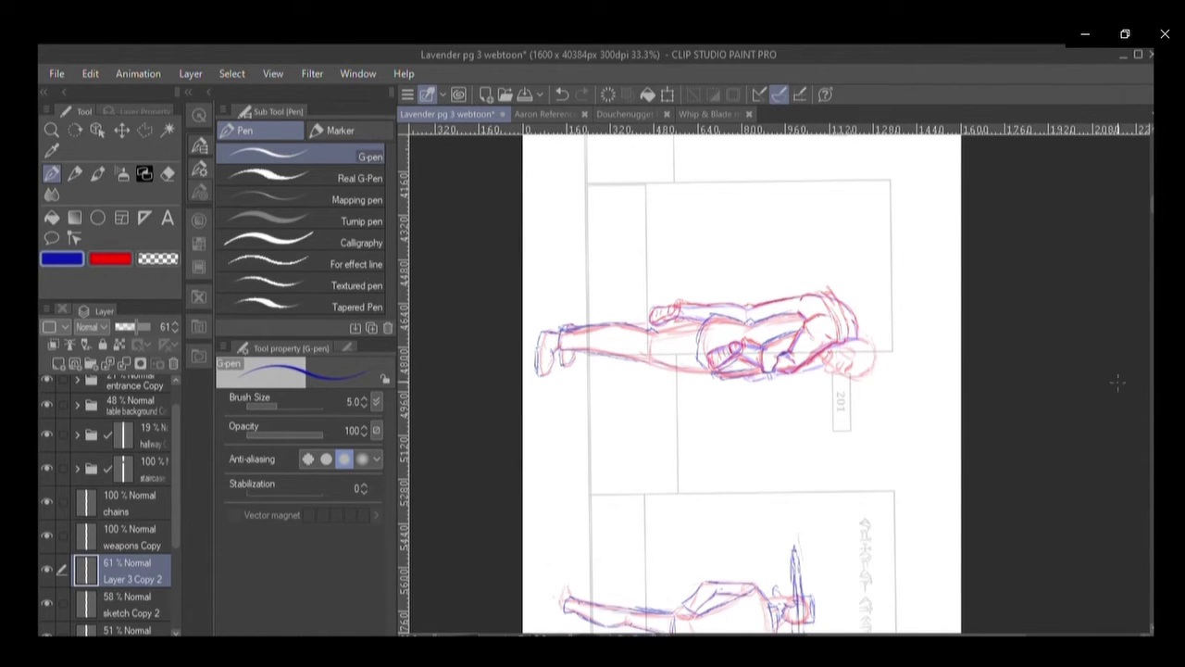
# Scroll down to the chains panel and raise the G-pen Brush Size to 10.
pyautogui.scroll(-15, 1145, 198)
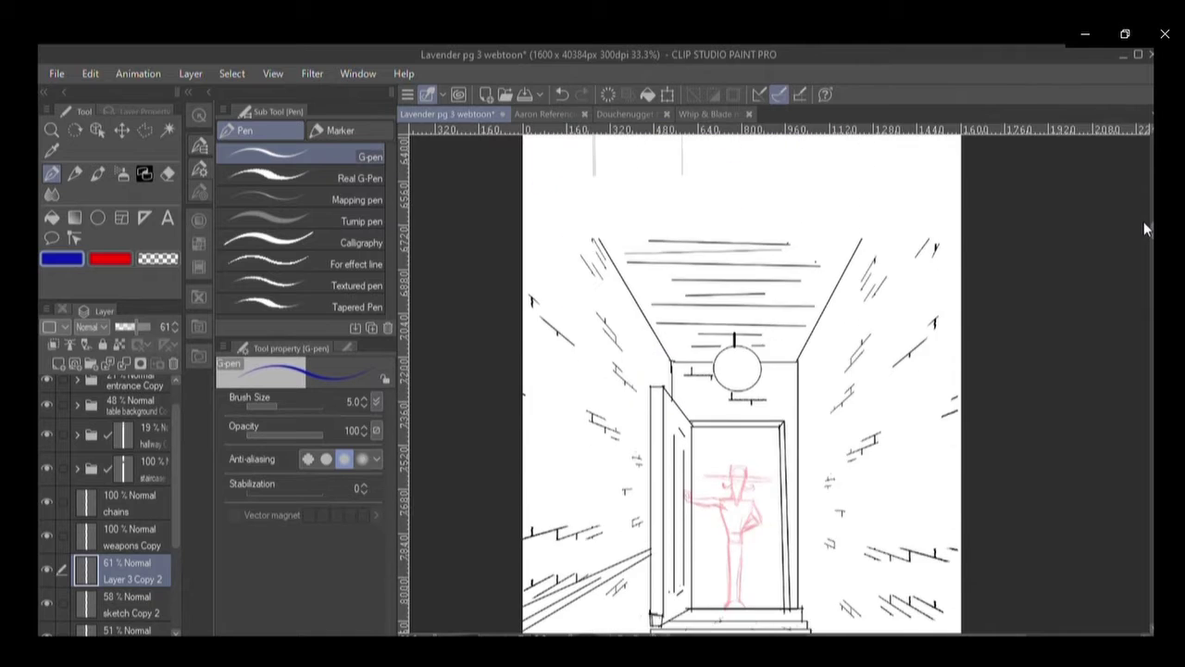
pyautogui.scroll(-4, 1142, 252)
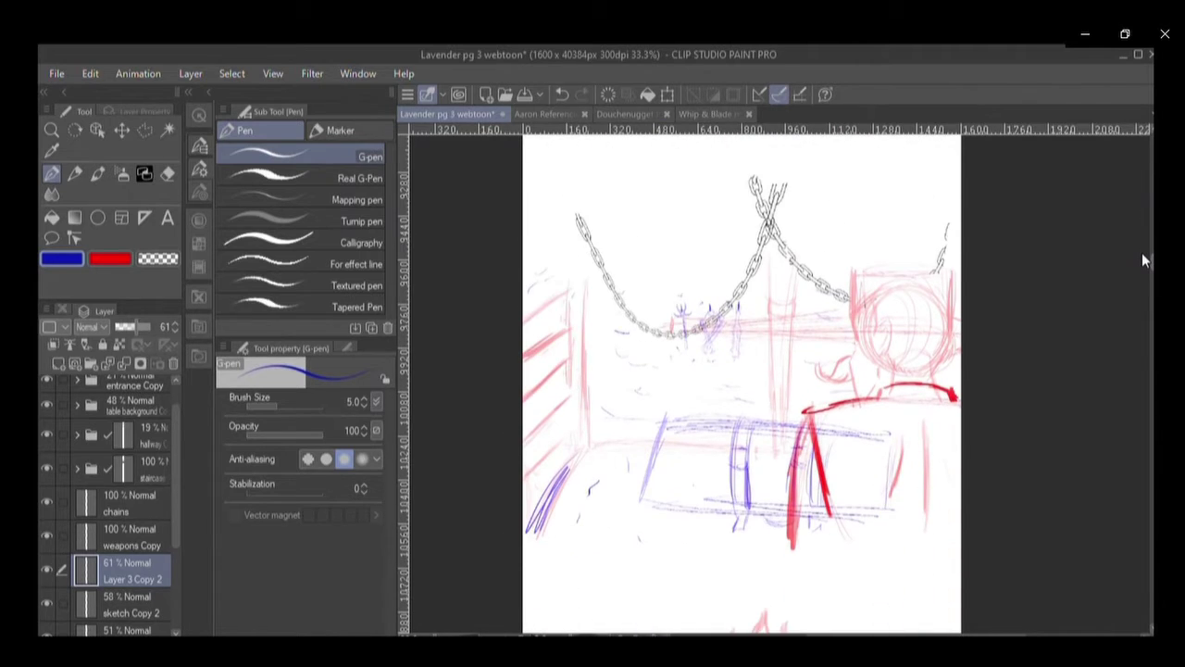
pyautogui.scroll(2, 1141, 251)
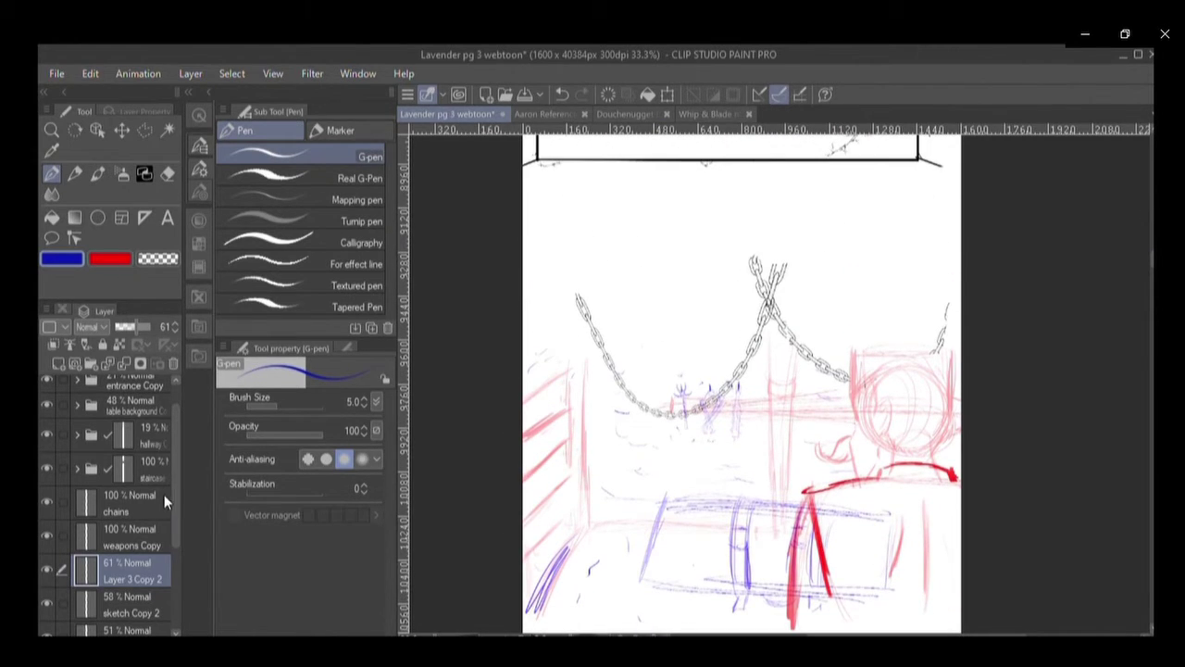
pyautogui.scroll(-1, 170, 498)
pyautogui.scroll(-1, 170, 502)
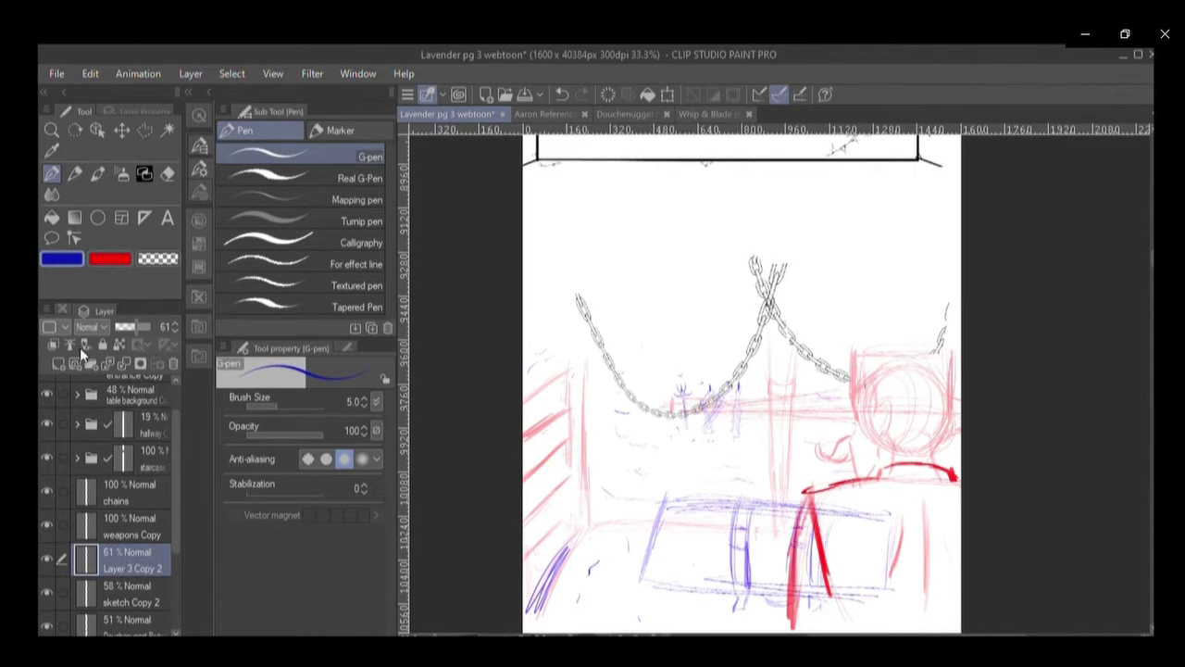
pyautogui.click(103, 259)
pyautogui.press(']')
pyautogui.press(']')
pyautogui.press(']')
pyautogui.press(']')
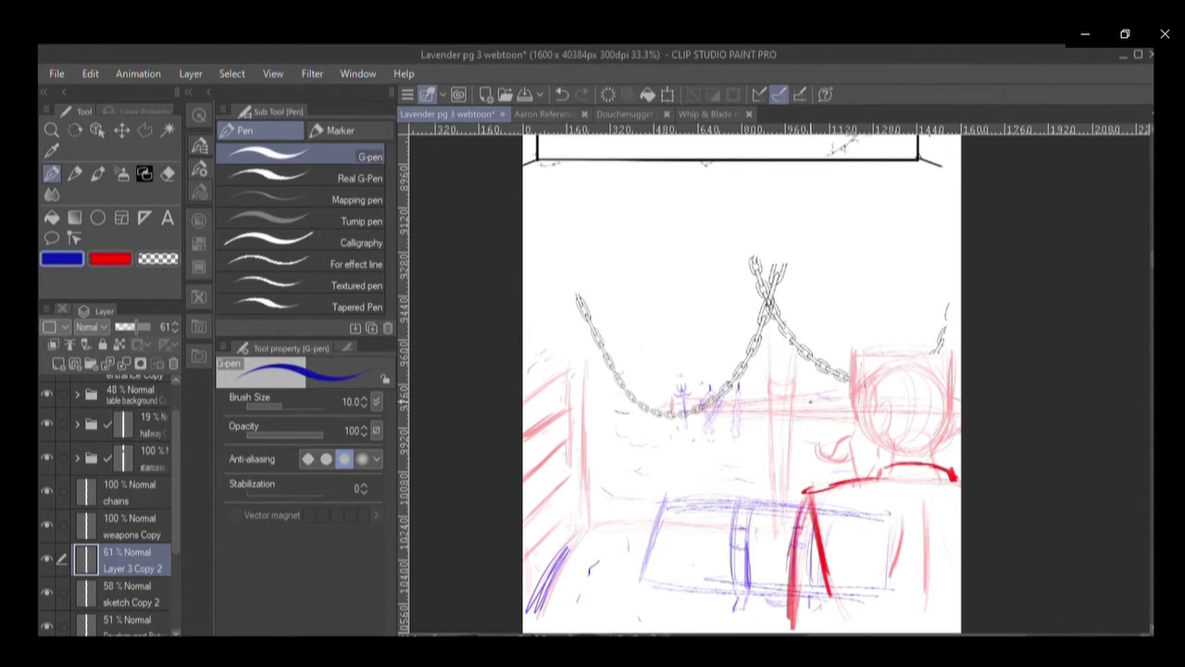
# Draw bold blue horizontal strokes across the chains panel, plus a line beside the head and hair hatching.
pyautogui.moveTo(667, 409); pyautogui.dragTo(802, 398)
pyautogui.moveTo(726, 404); pyautogui.dragTo(852, 392)
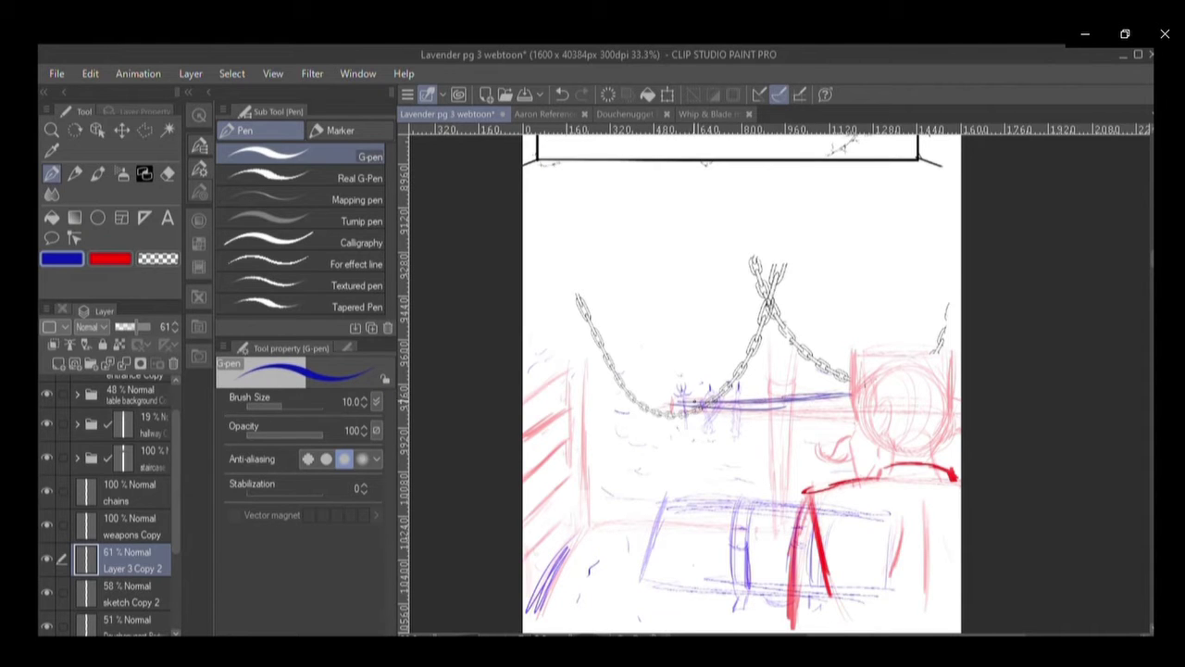
pyautogui.moveTo(661, 402); pyautogui.dragTo(874, 424)
pyautogui.moveTo(803, 410); pyautogui.dragTo(961, 413)
pyautogui.moveTo(860, 415); pyautogui.dragTo(961, 421)
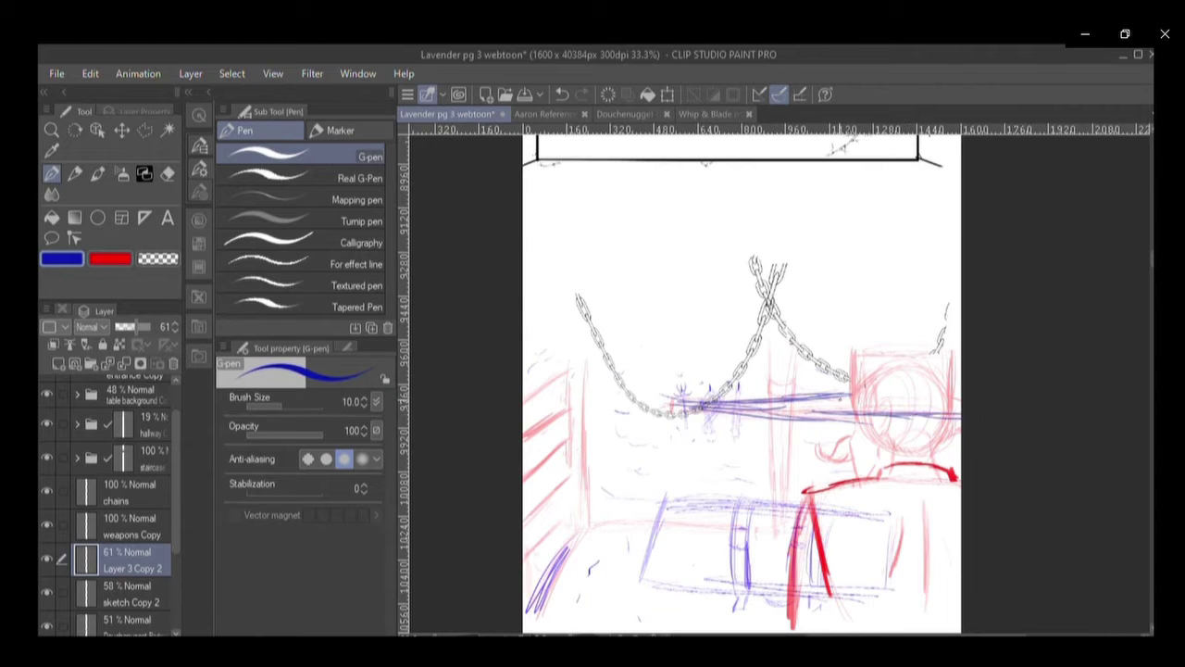
pyautogui.moveTo(840, 404); pyautogui.dragTo(961, 400)
pyautogui.moveTo(854, 354)
pyautogui.mouseDown()
pyautogui.moveTo(854, 386)
pyautogui.moveTo(853, 351)
pyautogui.moveTo(958, 352)
pyautogui.moveTo(953, 404)
pyautogui.mouseUp()
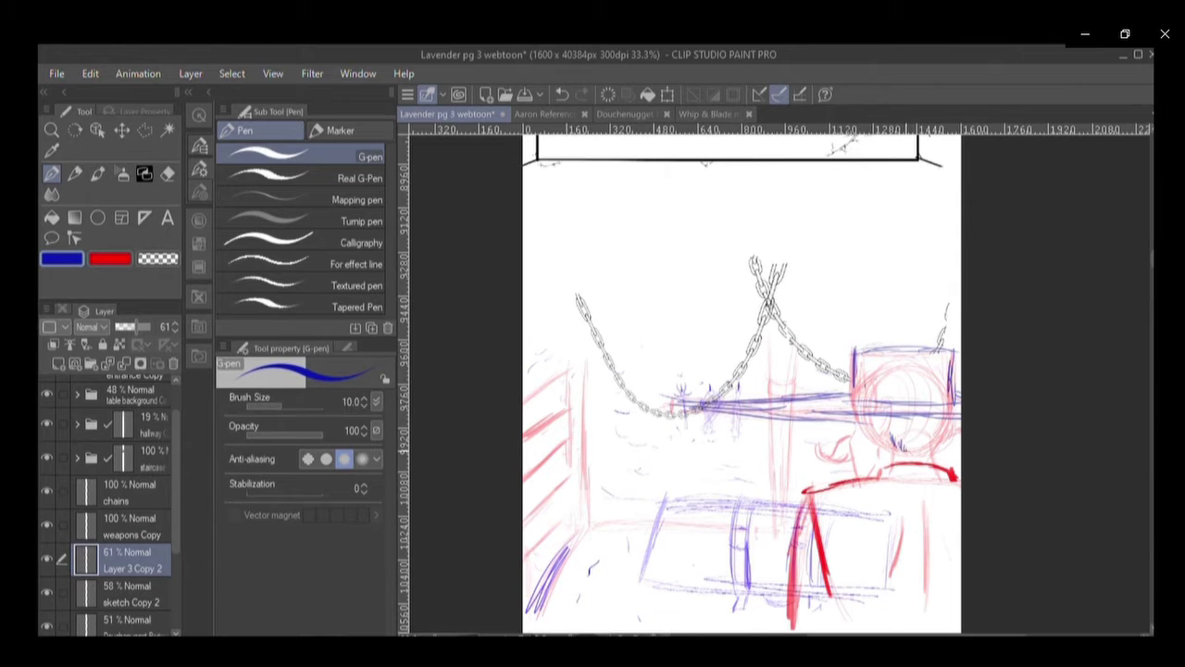
pyautogui.moveTo(902, 442)
pyautogui.mouseDown()
pyautogui.moveTo(911, 454)
pyautogui.moveTo(955, 443)
pyautogui.moveTo(905, 452)
pyautogui.moveTo(917, 458)
pyautogui.moveTo(946, 450)
pyautogui.mouseUp()
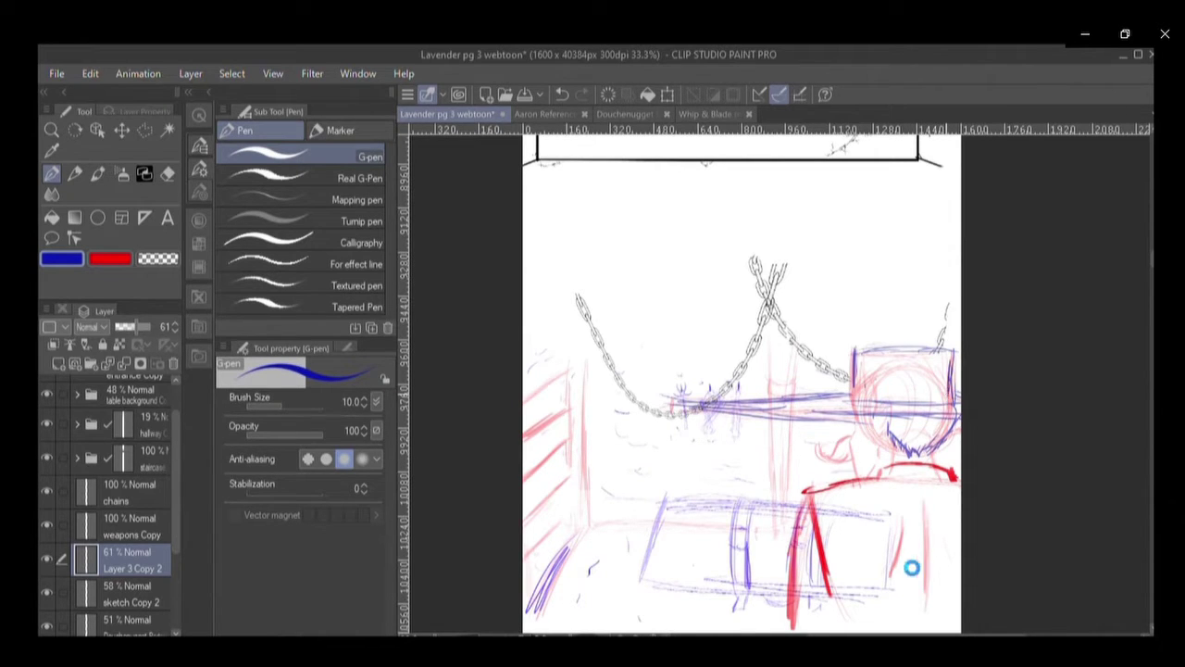
# Save the page and draw a five-corner polyline selection below the red shoulder.
pyautogui.hotkey('ctrl', 's')
pyautogui.press('m')
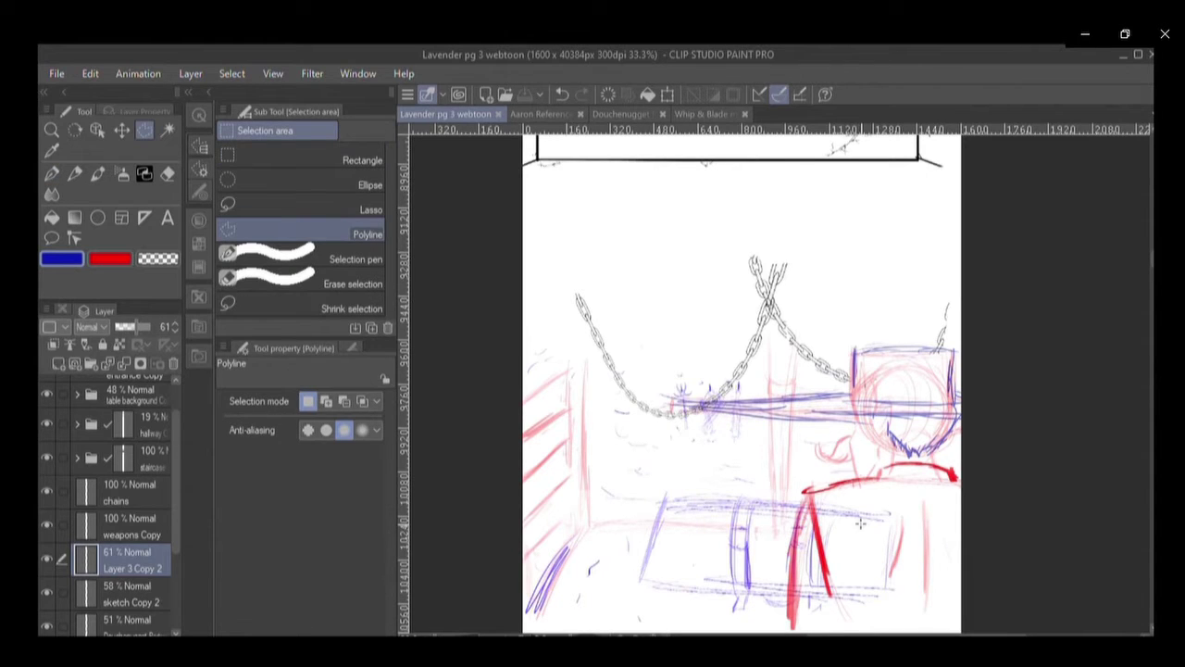
pyautogui.click(912, 498)
pyautogui.click(818, 497)
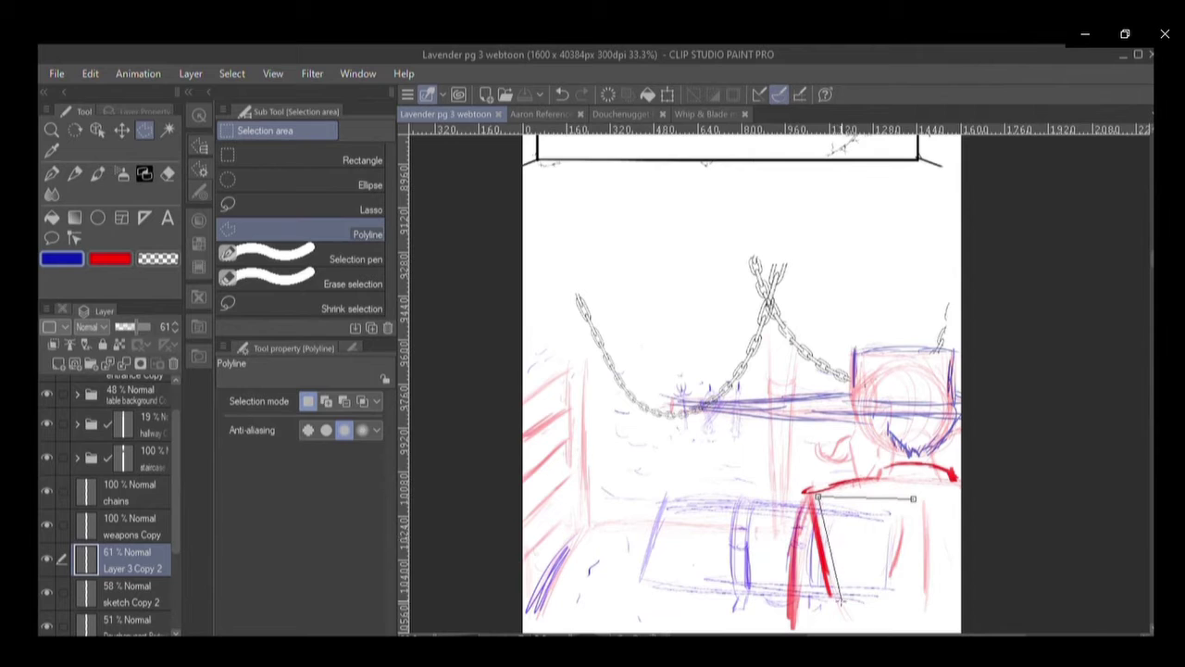
pyautogui.click(843, 608)
pyautogui.click(898, 600)
pyautogui.click(885, 571)
pyautogui.click(912, 500)
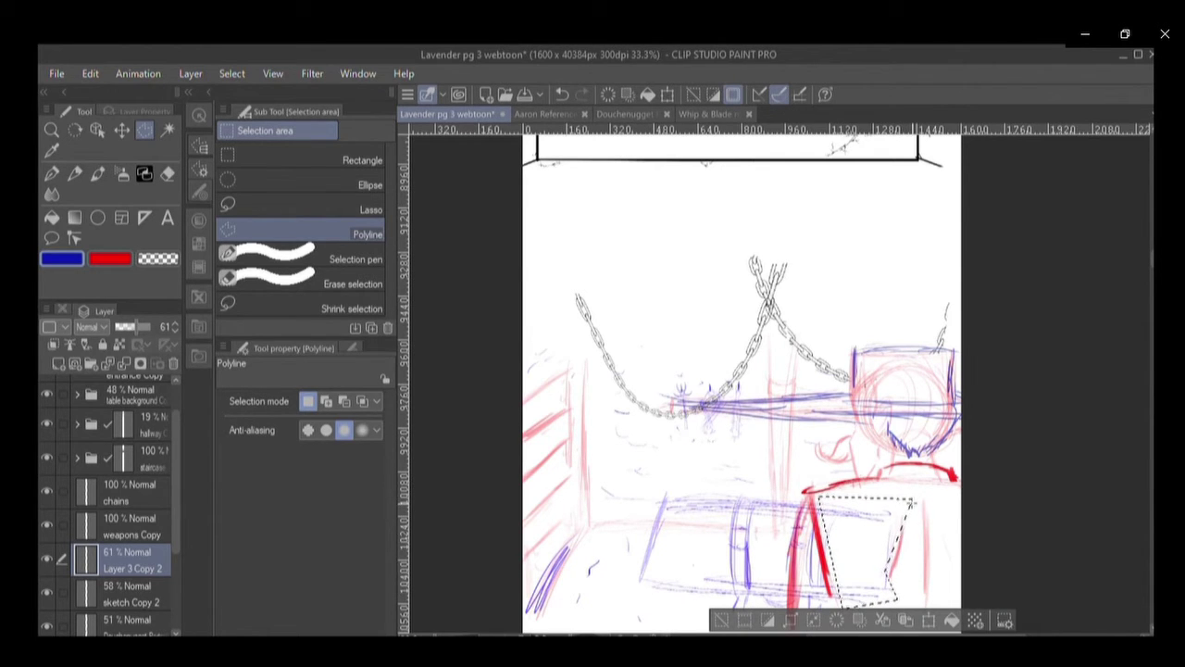
# Make sketch Copy 2 active, toggle the weapons Copy layer's visibility, then activate weapons Copy.
pyautogui.click(157, 585)
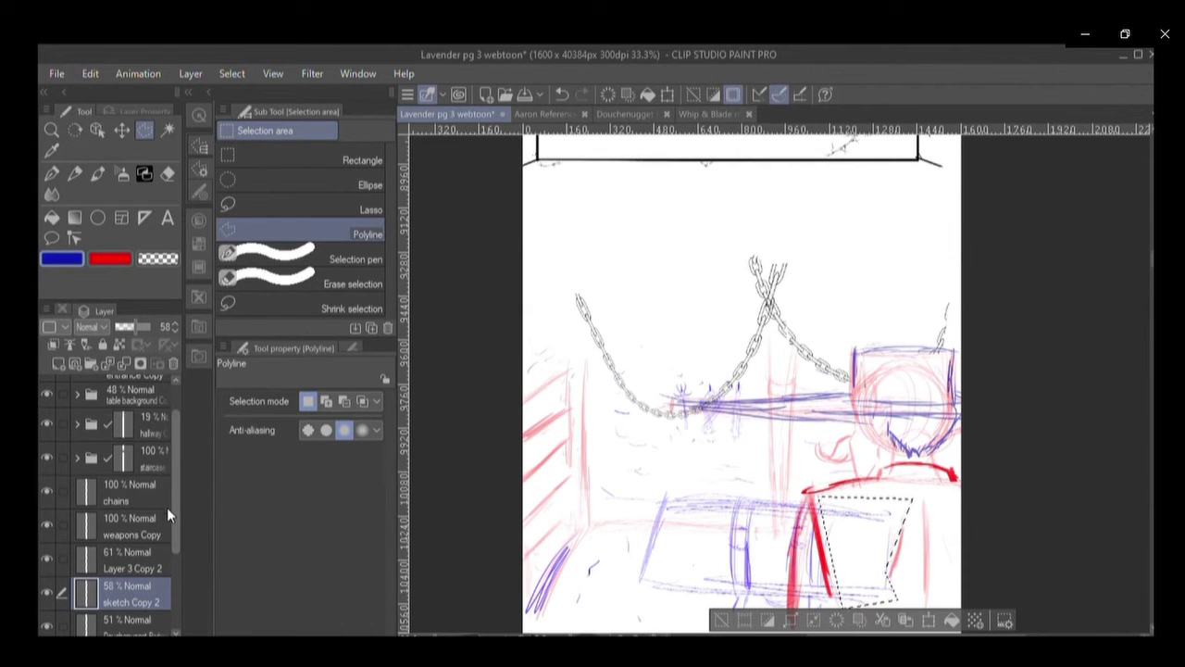
pyautogui.scroll(-1, 167, 514)
pyautogui.click(39, 508)
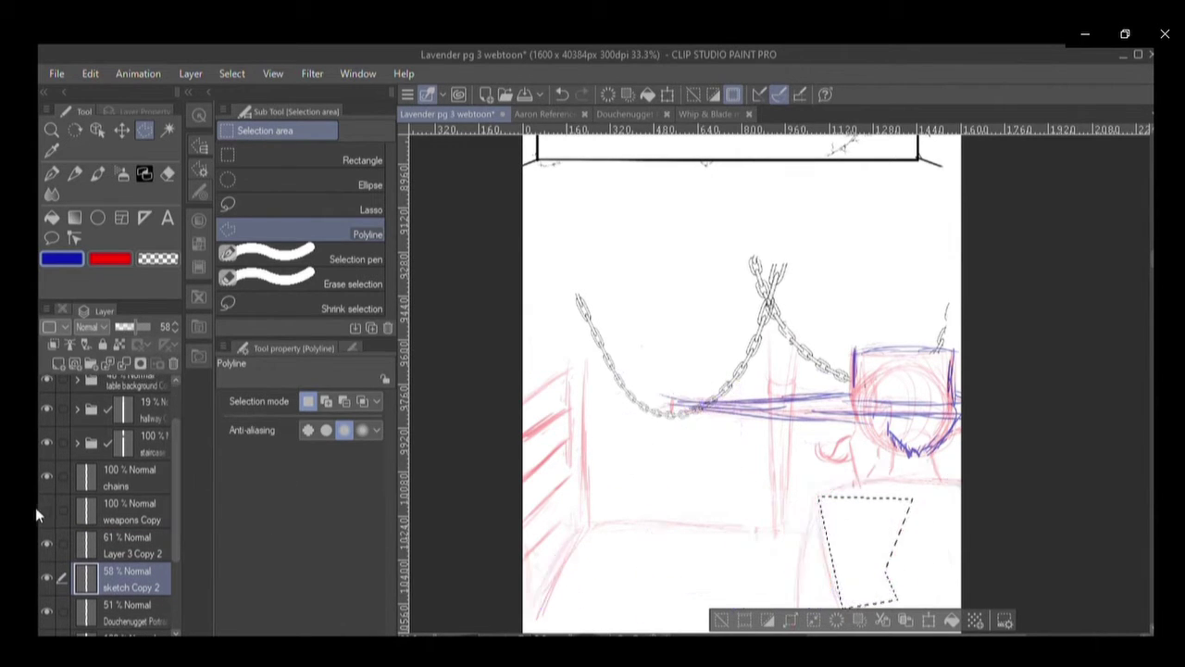
pyautogui.click(37, 507)
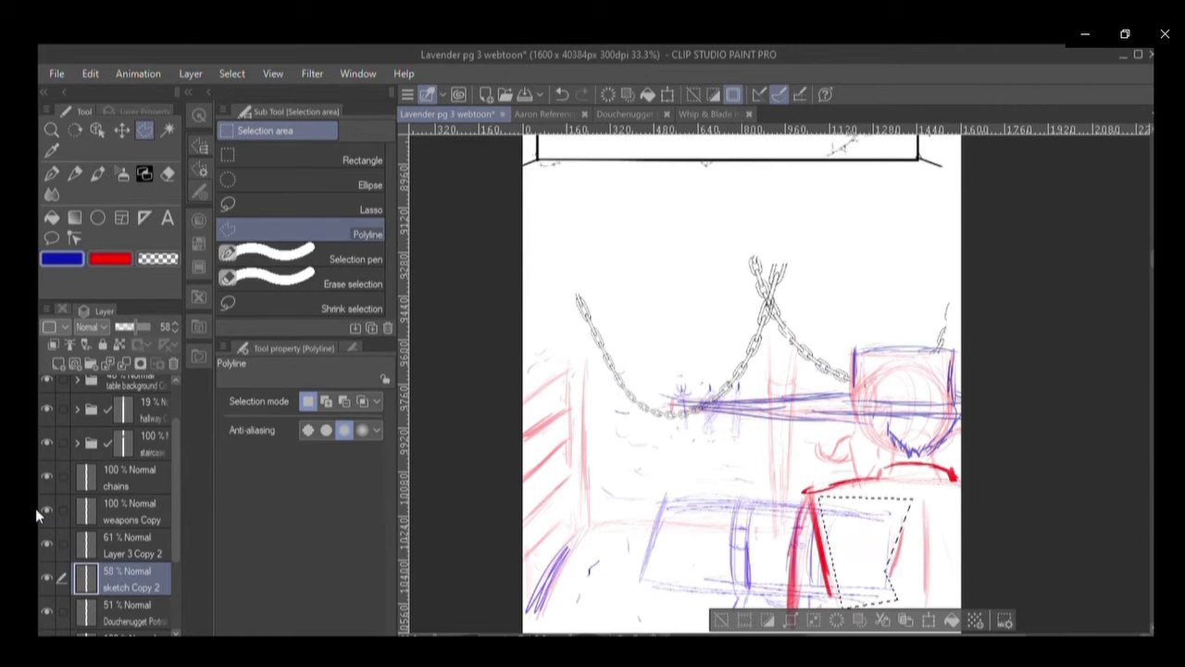
pyautogui.click(117, 517)
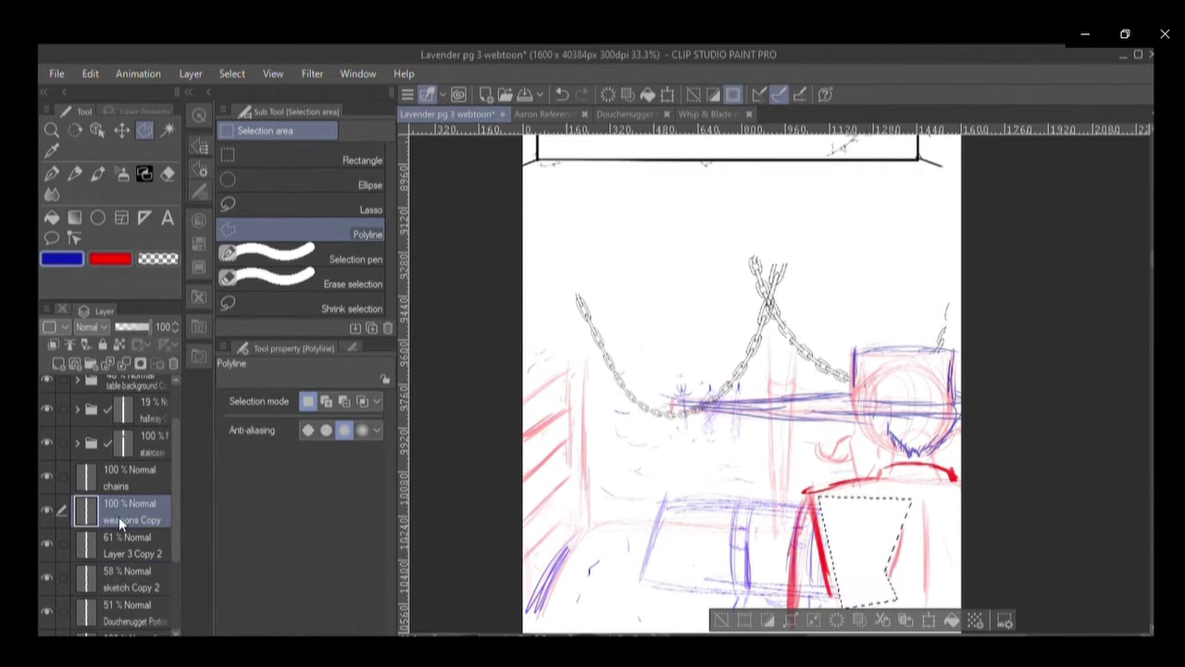
# Clear the selection, try a new one along the red arm line, deselect, and save.
pyautogui.hotkey('ctrl', 'd')
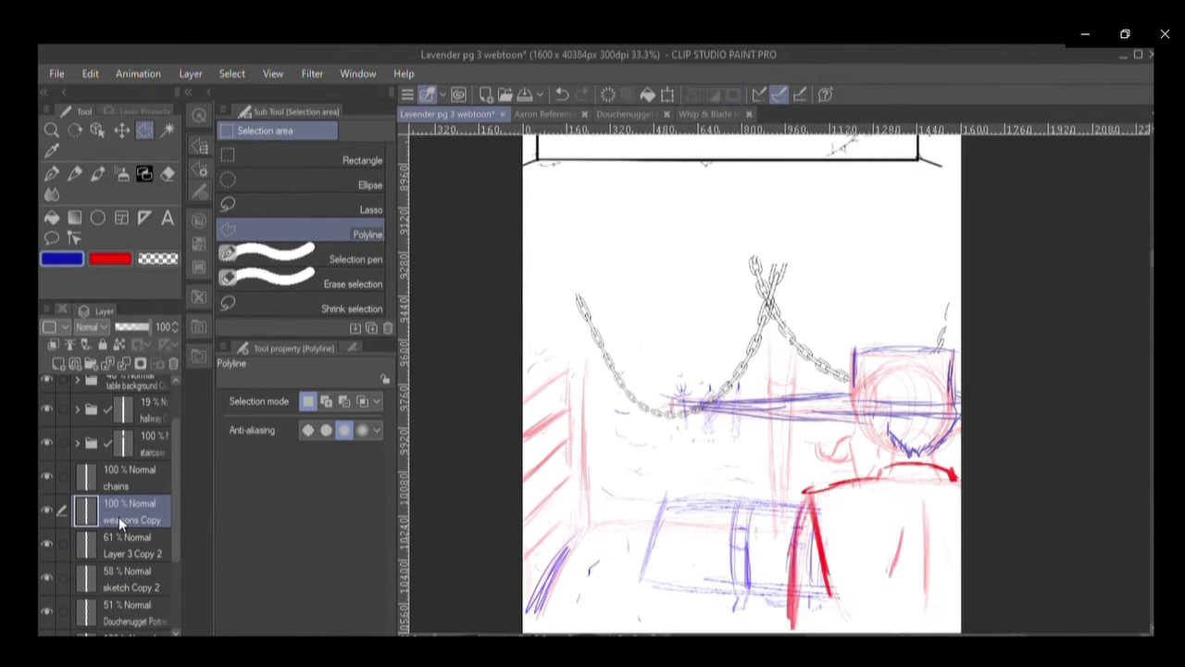
pyautogui.click(808, 503)
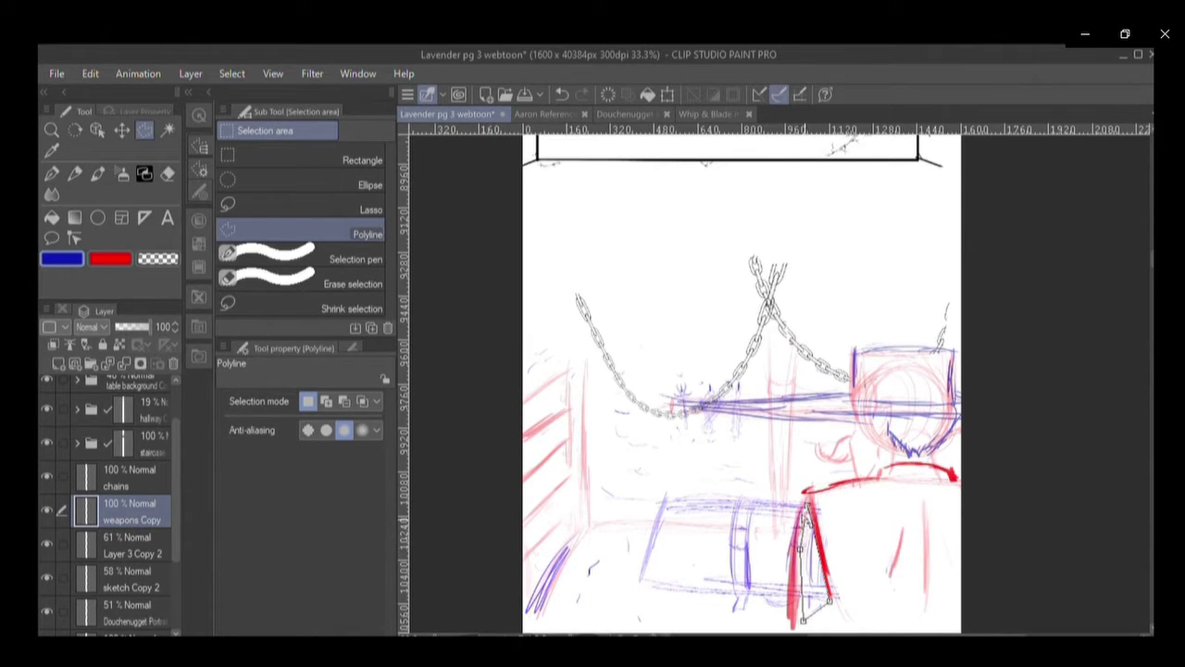
pyautogui.click(805, 505)
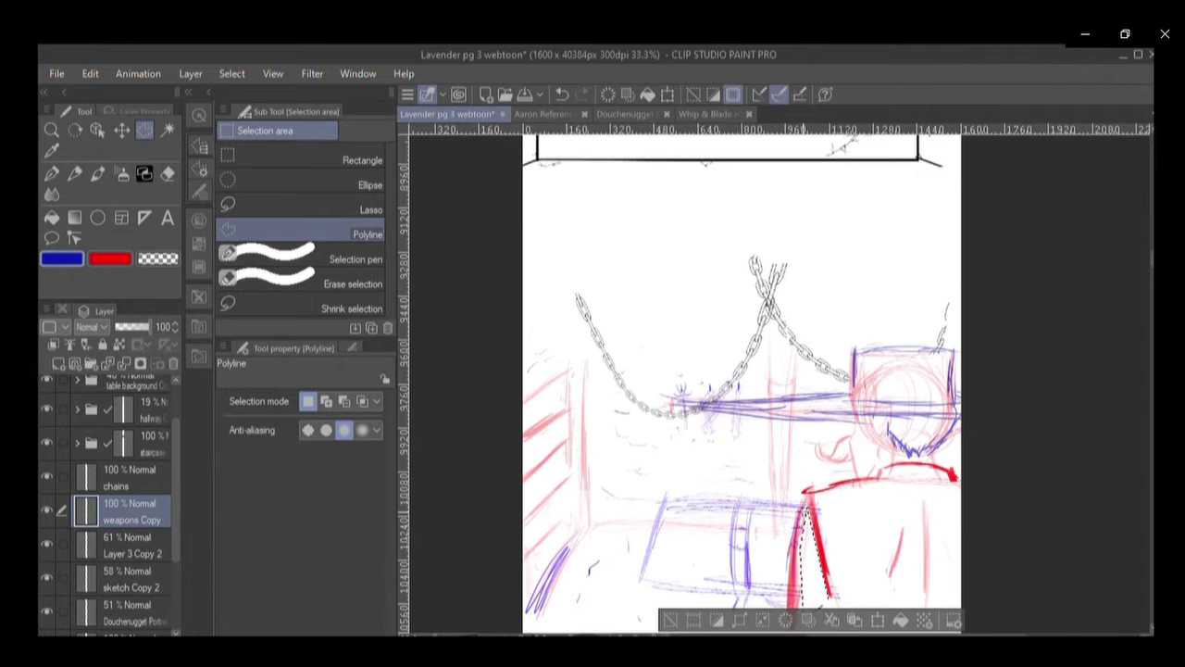
pyautogui.hotkey('ctrl', 'd')
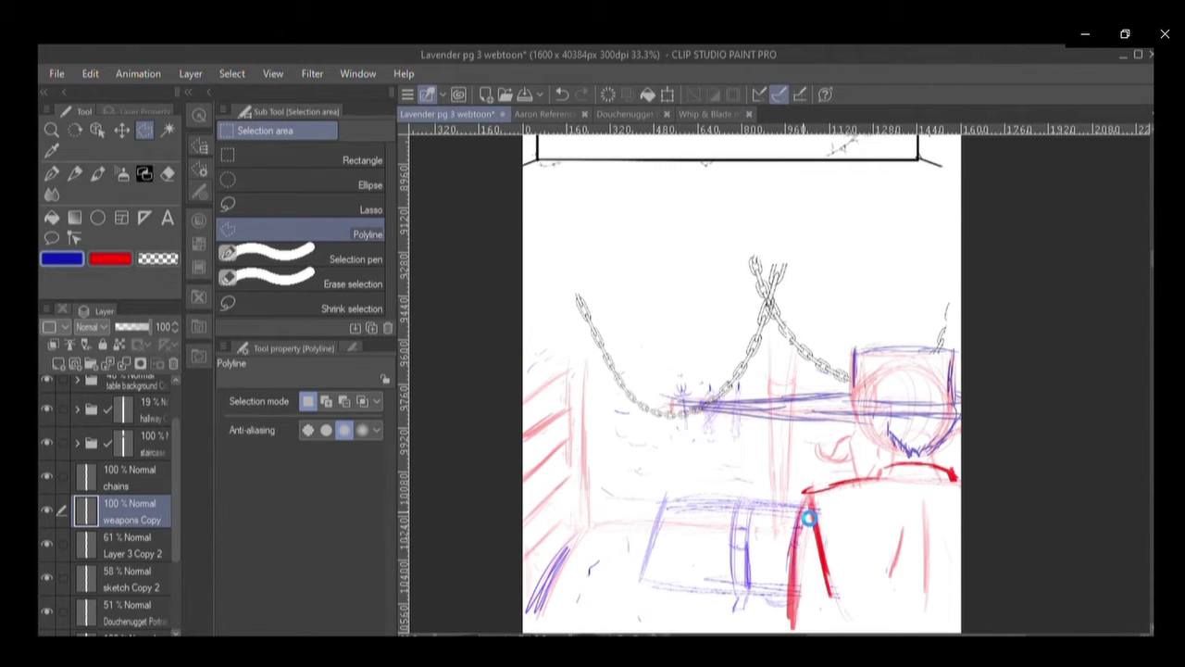
pyautogui.hotkey('ctrl', 's')
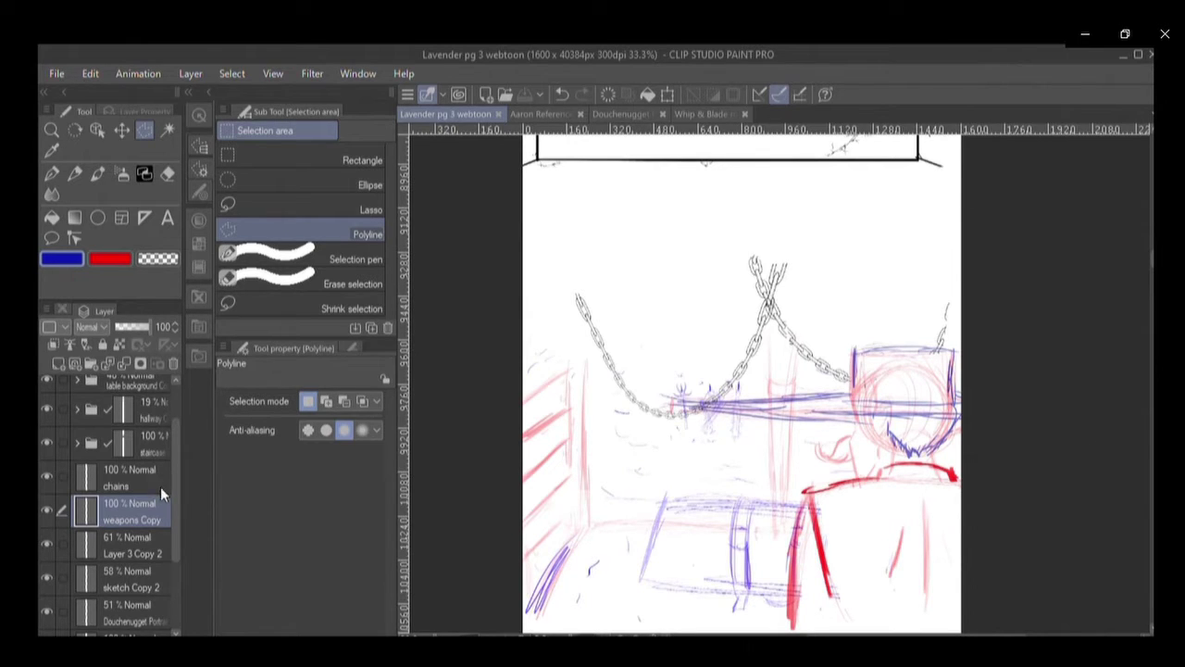
# Raise the sketch Copy 2 layer's opacity to 100 and save the page.
pyautogui.moveTo(1146, 252); pyautogui.dragTo(1146, 269)
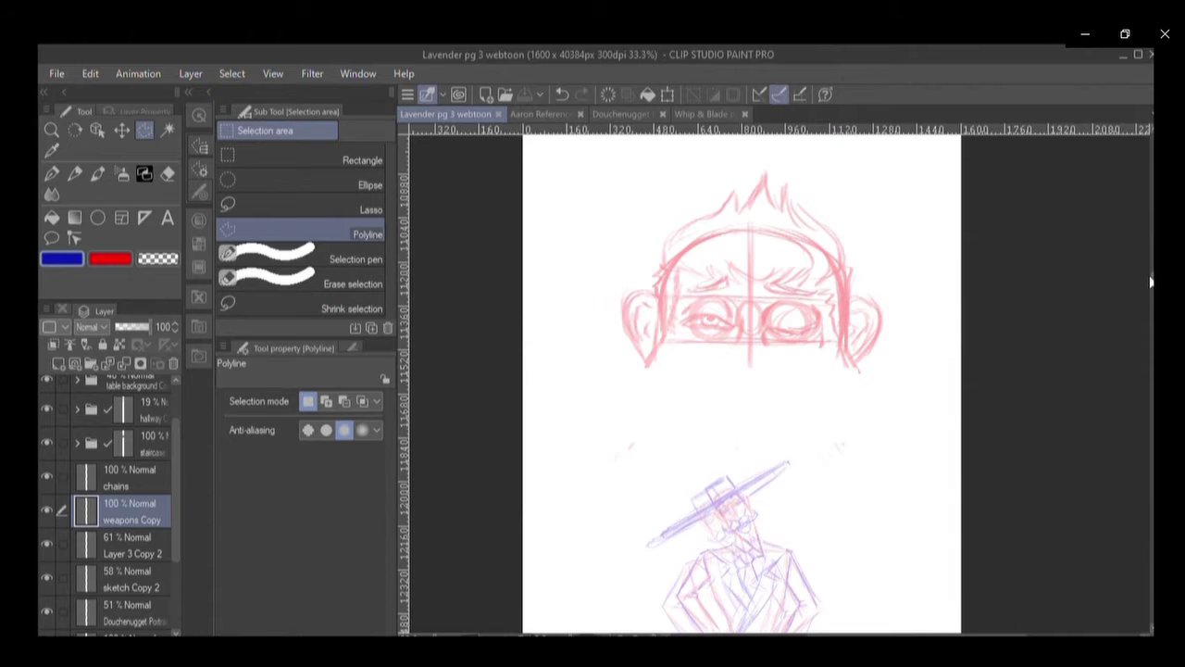
pyautogui.moveTo(1151, 278); pyautogui.dragTo(1152, 291)
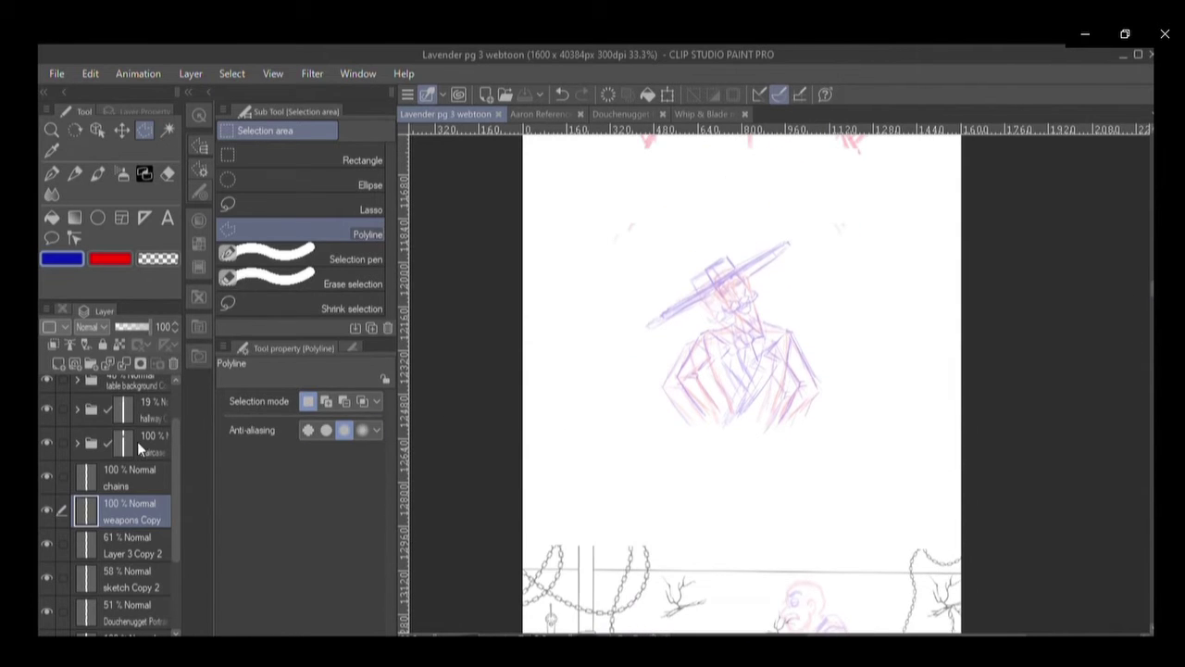
pyautogui.click(130, 573)
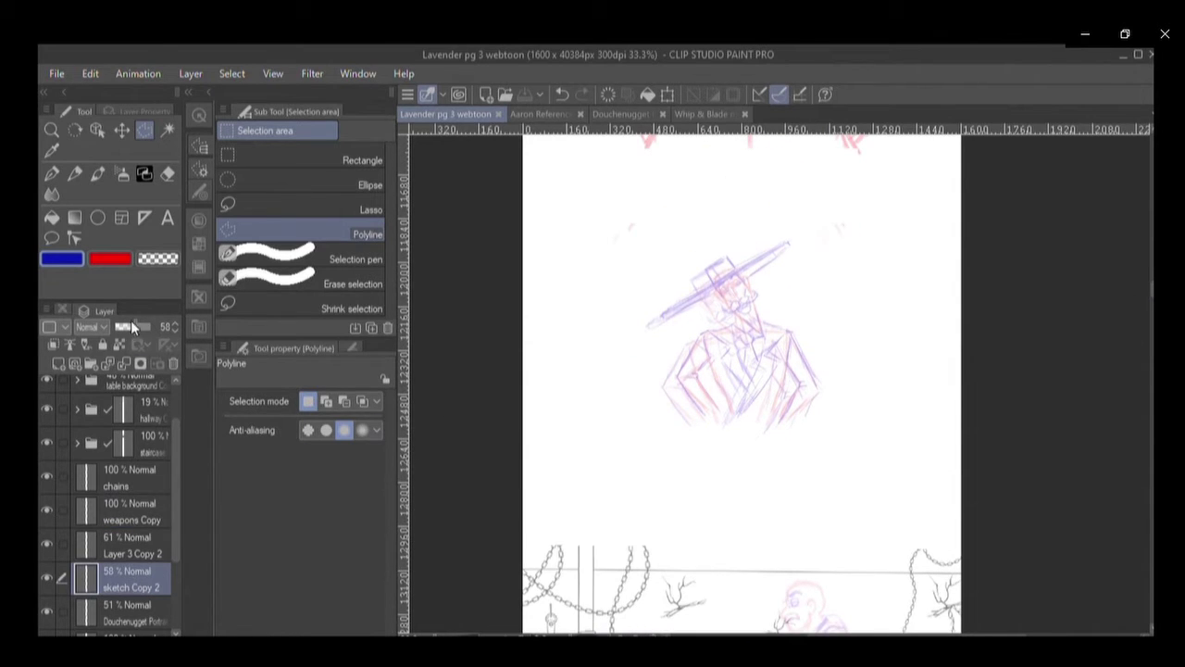
pyautogui.moveTo(131, 319); pyautogui.dragTo(181, 319)
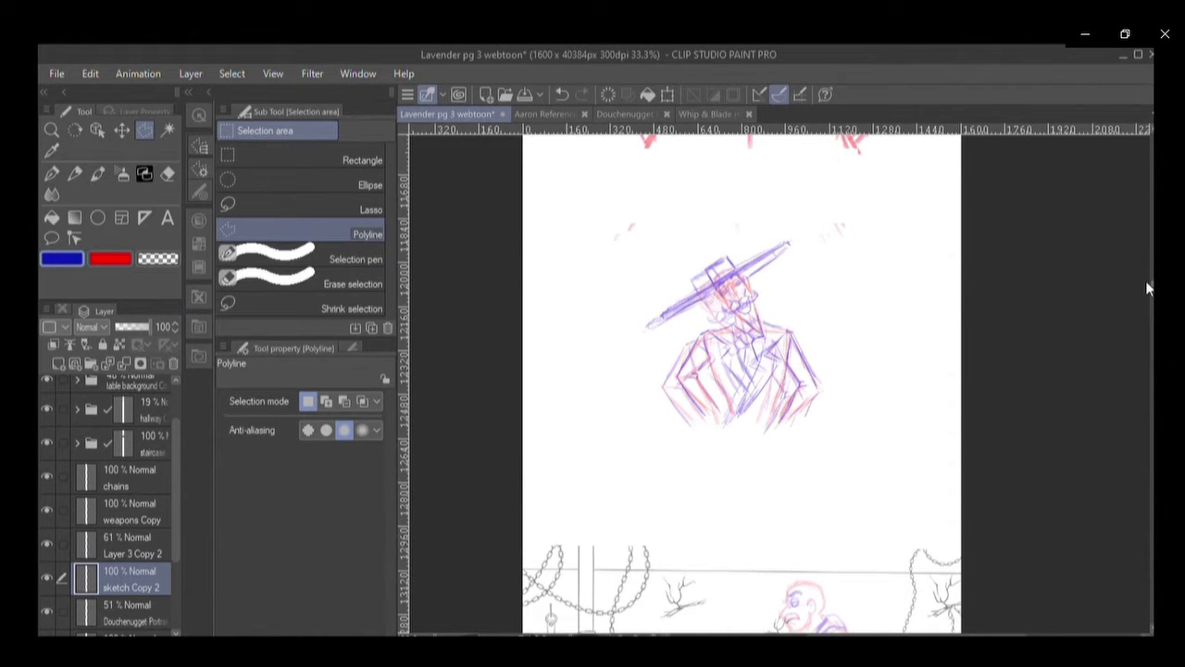
pyautogui.scroll(-8, 1146, 281)
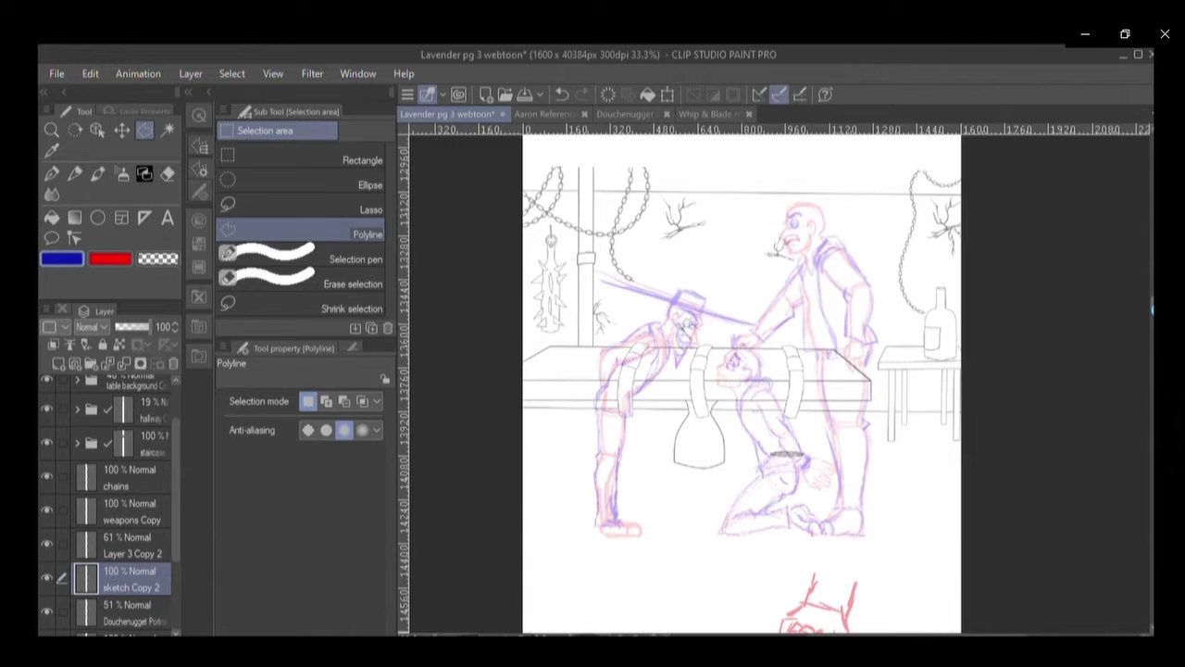
pyautogui.hotkey('ctrl', 's')
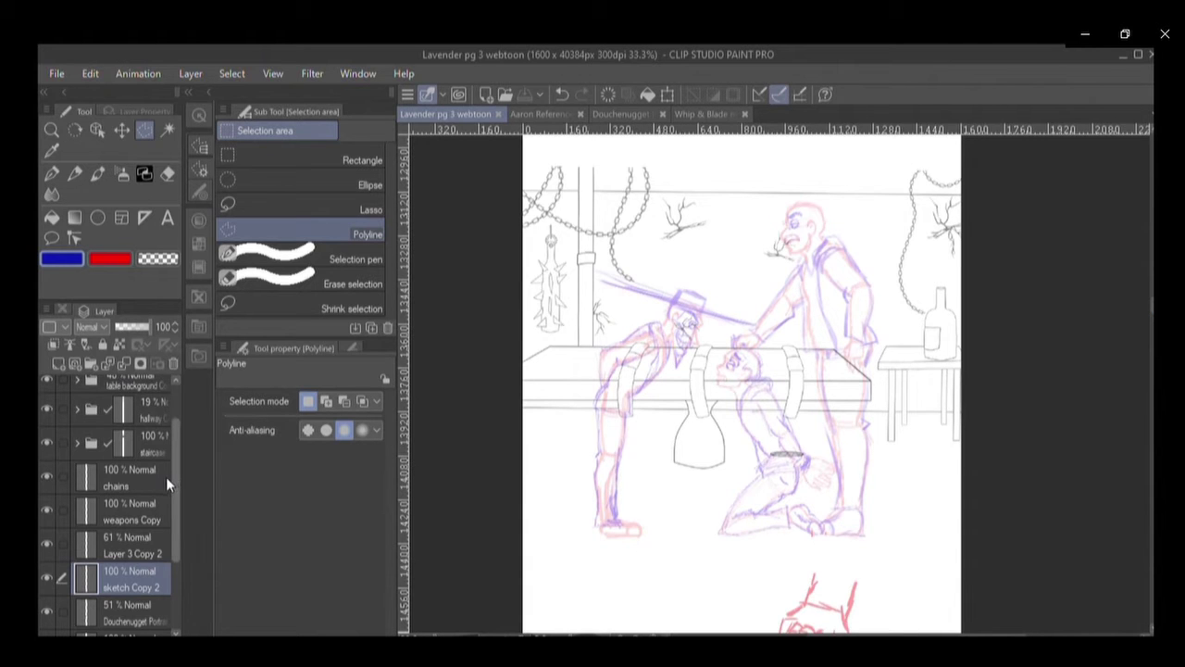
# Turn off visibility of the table background folder.
pyautogui.scroll(-1, 167, 489)
pyautogui.scroll(2, 166, 481)
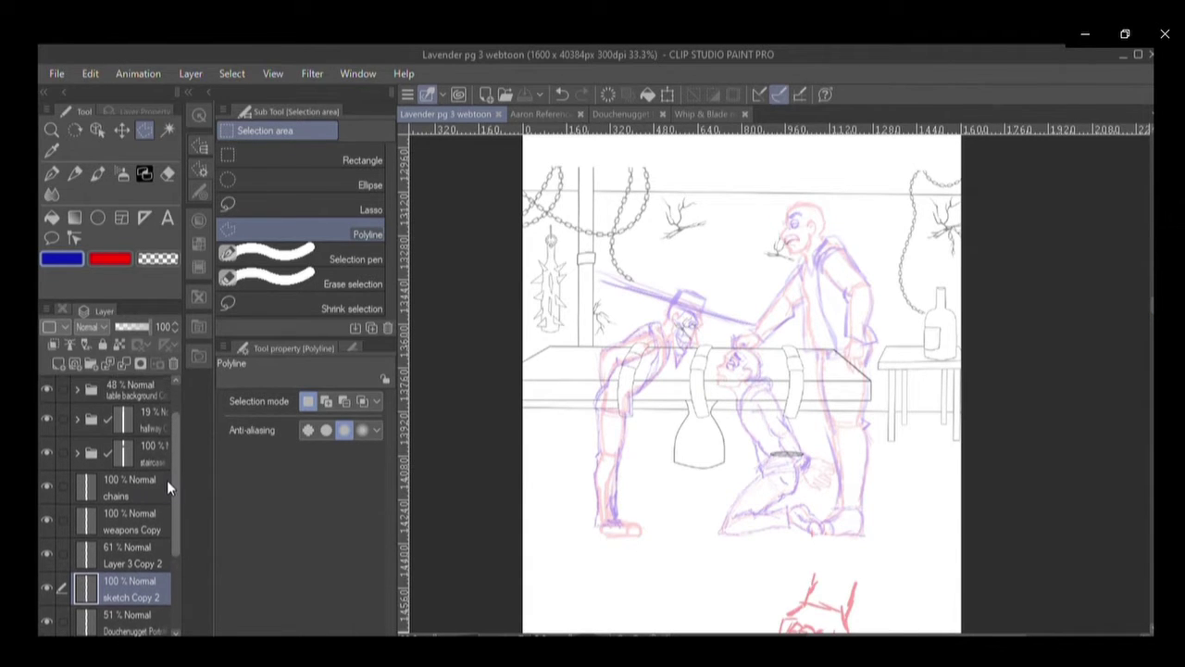
pyautogui.scroll(3, 166, 472)
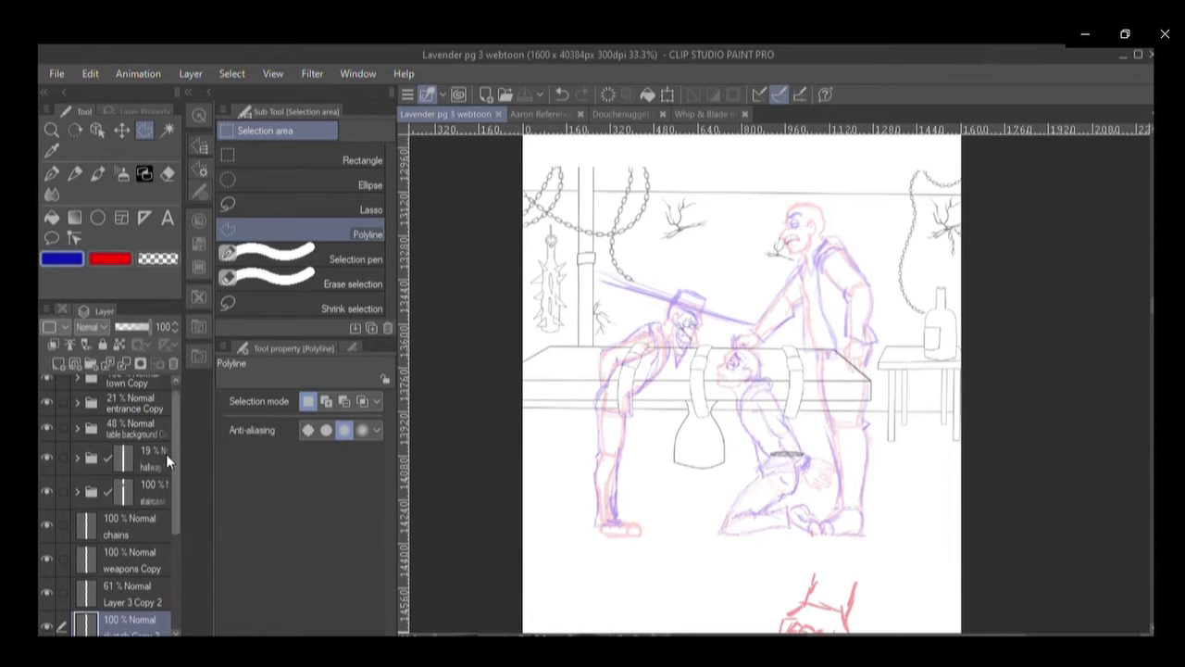
pyautogui.click(38, 431)
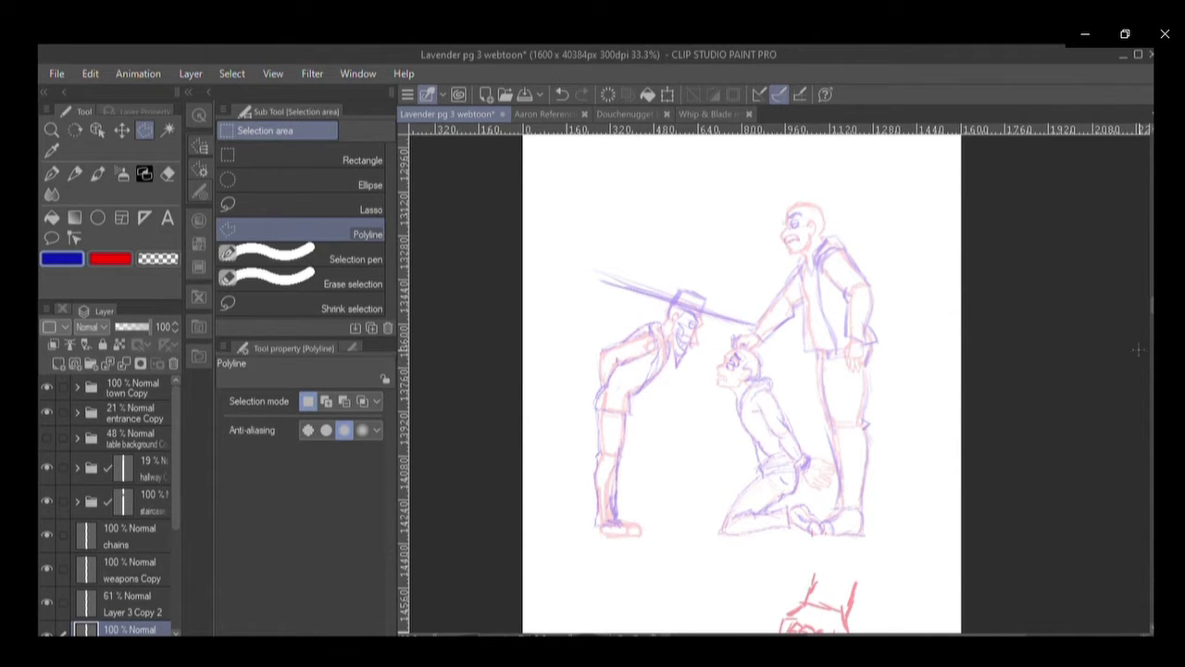
# Activate Layer 3 Copy 2 for the helmeted figure, save with Ctrl+S, and zoom to 50%.
pyautogui.scroll(-5, 1146, 300)
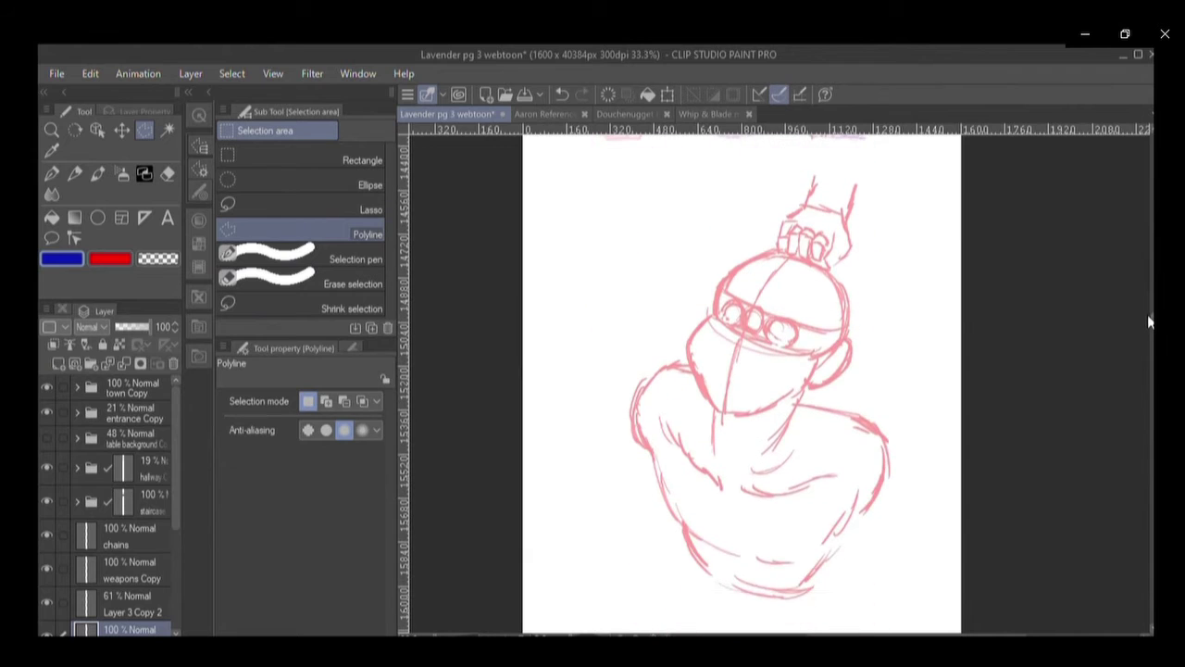
pyautogui.scroll(1, 1147, 314)
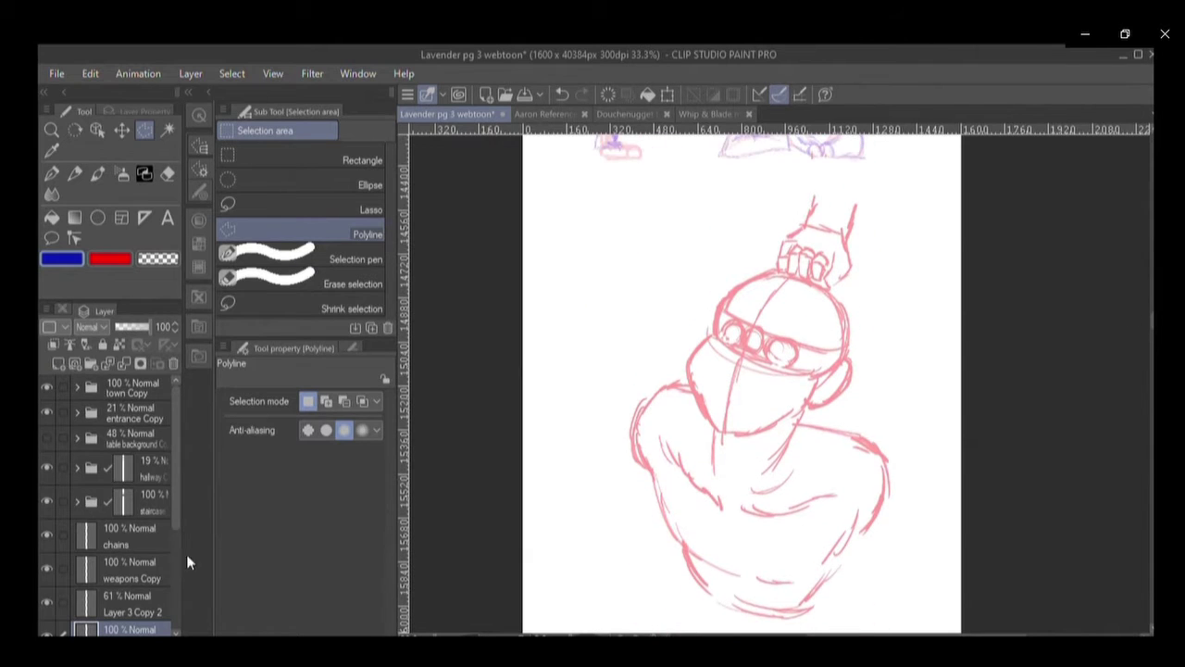
pyautogui.click(146, 602)
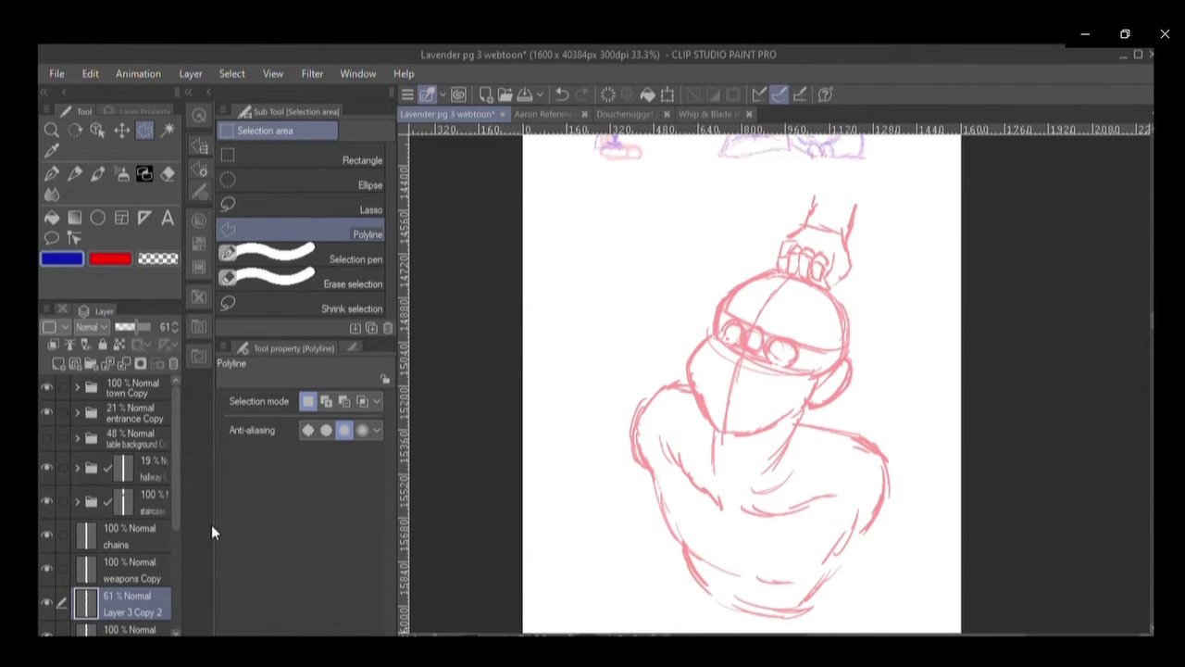
pyautogui.hotkey('ctrl', 's')
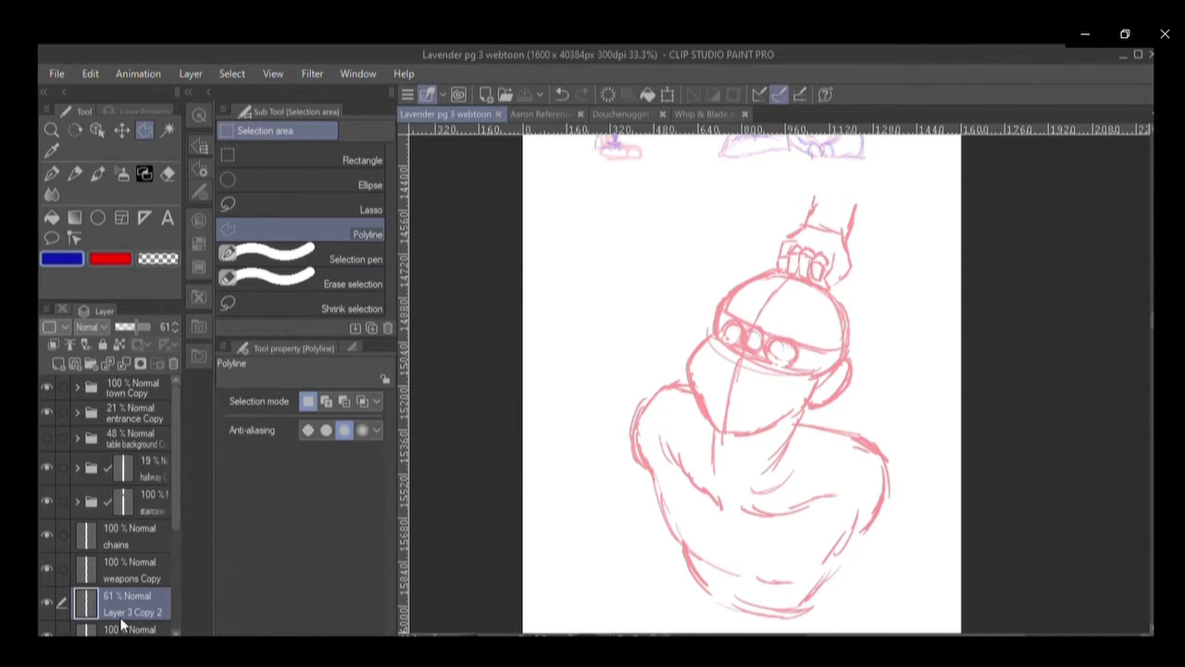
pyautogui.scroll(1, 714, 361)
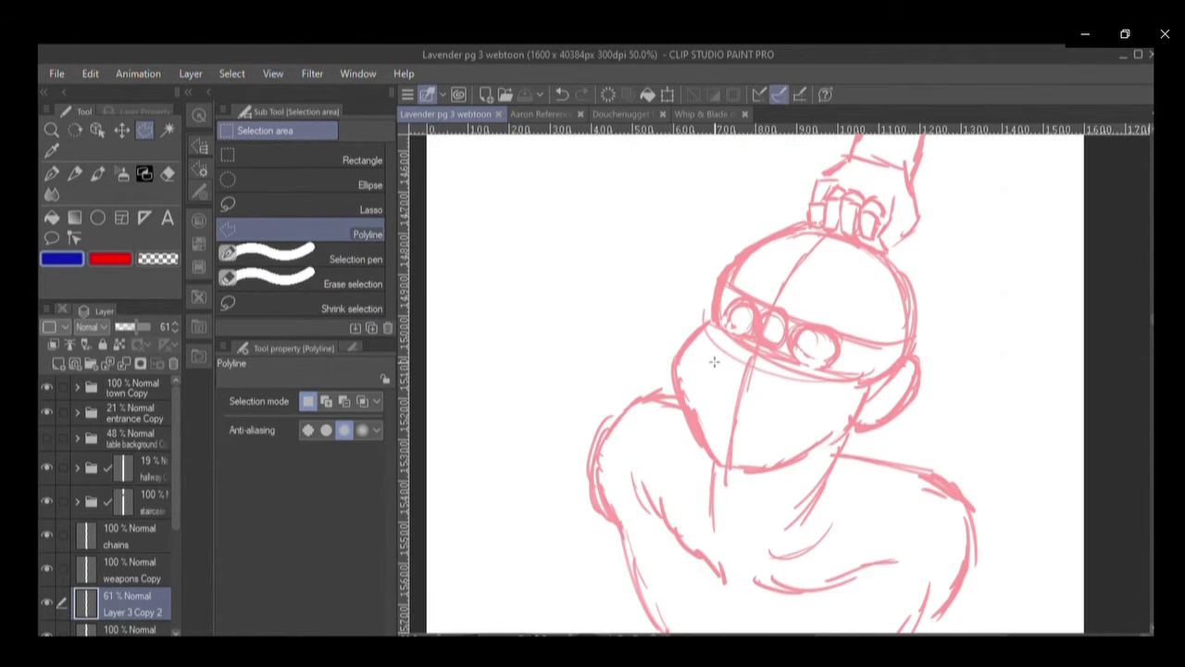
pyautogui.moveTo(1146, 315)
pyautogui.mouseDown()
pyautogui.moveTo(1147, 292)
pyautogui.moveTo(1149, 332)
pyautogui.moveTo(1153, 309)
pyautogui.mouseUp()
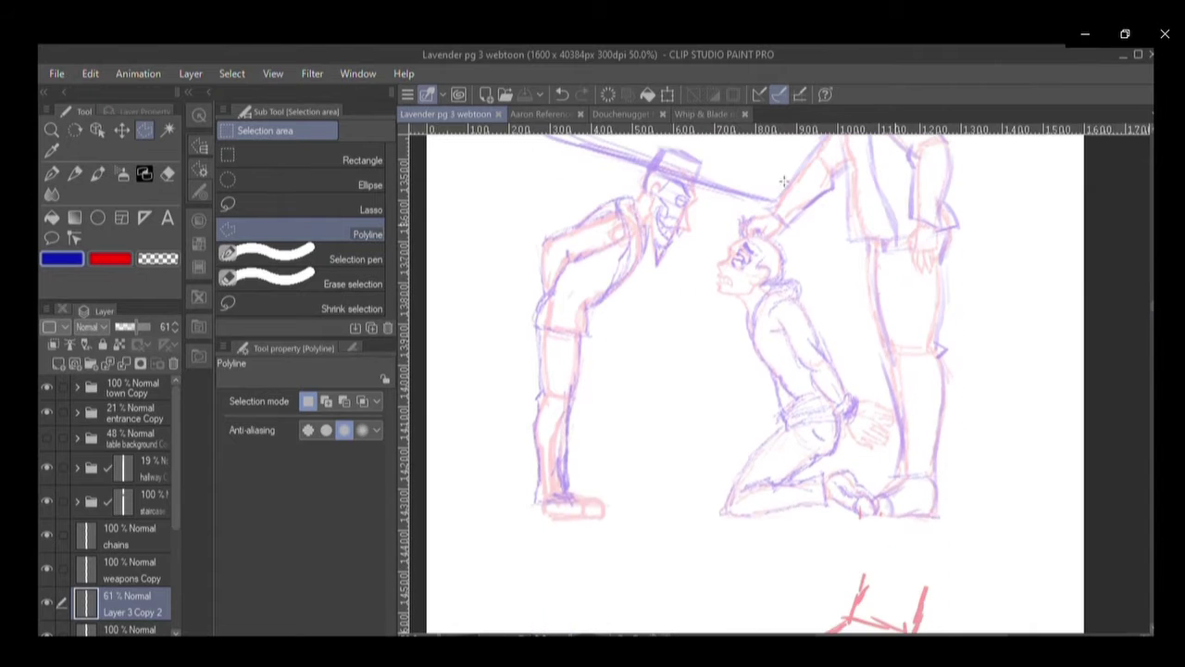
pyautogui.click(620, 112)
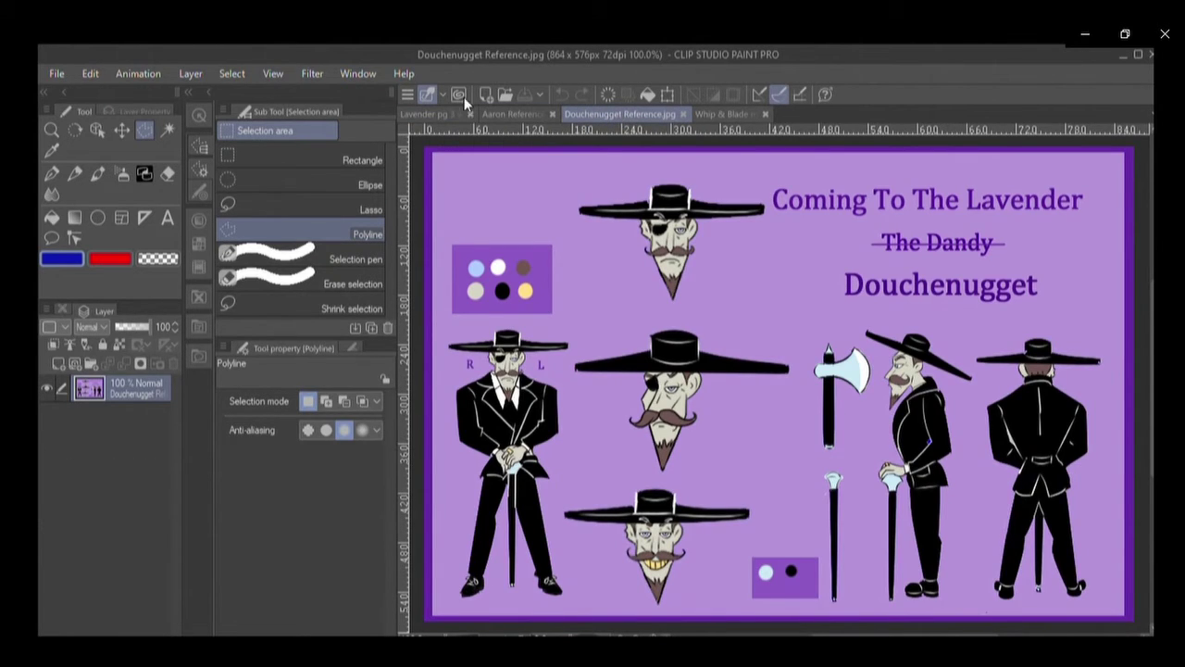
pyautogui.click(434, 111)
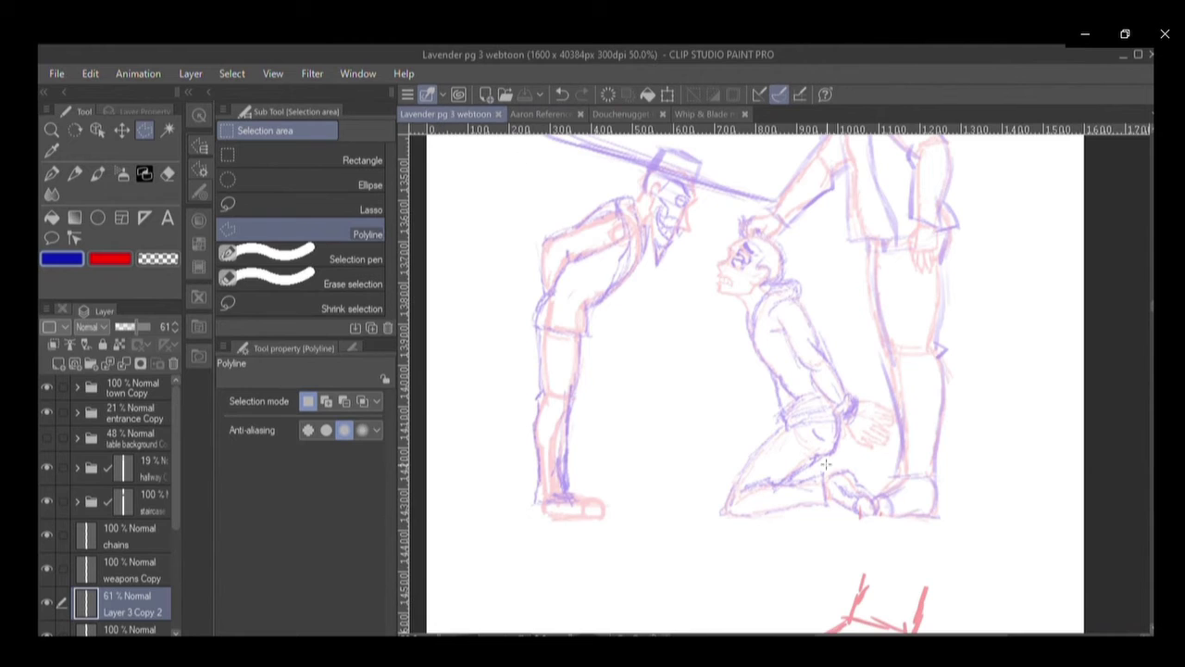
pyautogui.scroll(-10, 1144, 299)
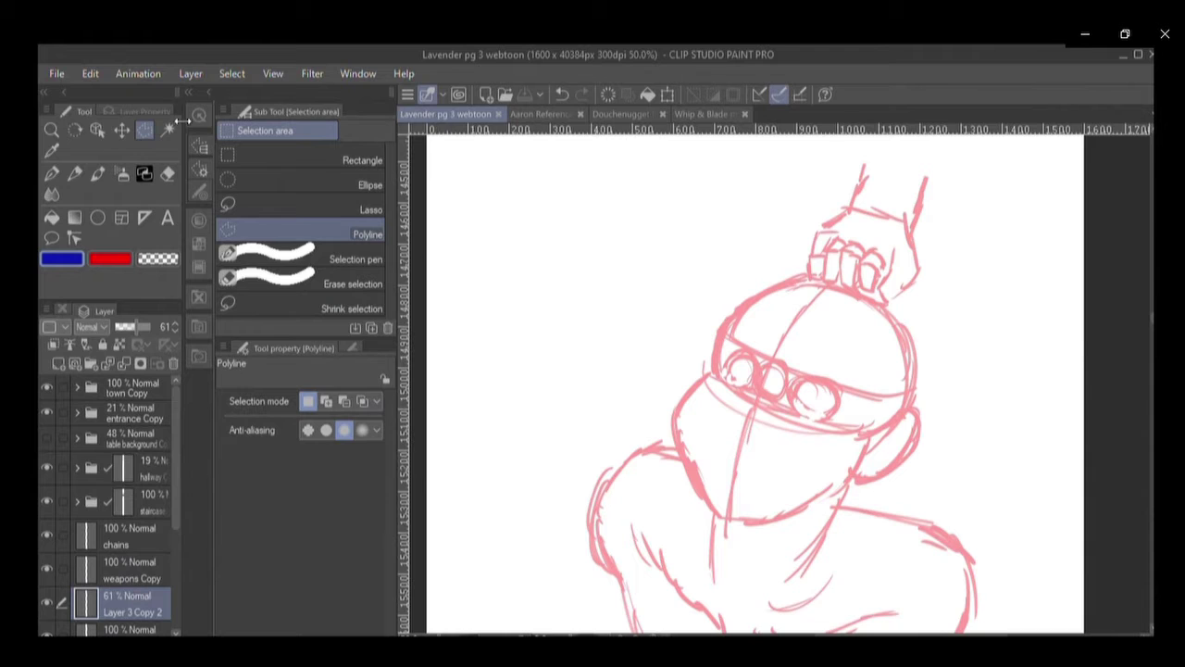
# Switch to the G-pen at size 7 and ink the top and lower-left edges of the left goggle.
pyautogui.click(53, 175)
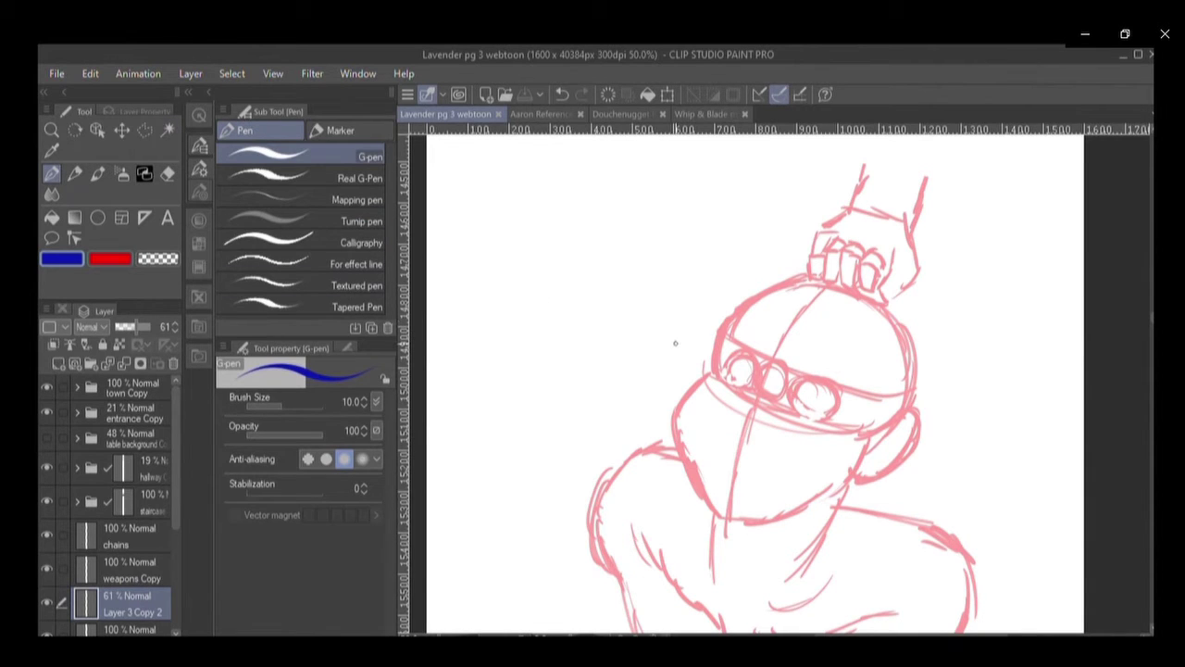
pyautogui.press(']')
pyautogui.scroll(1, 670, 337)
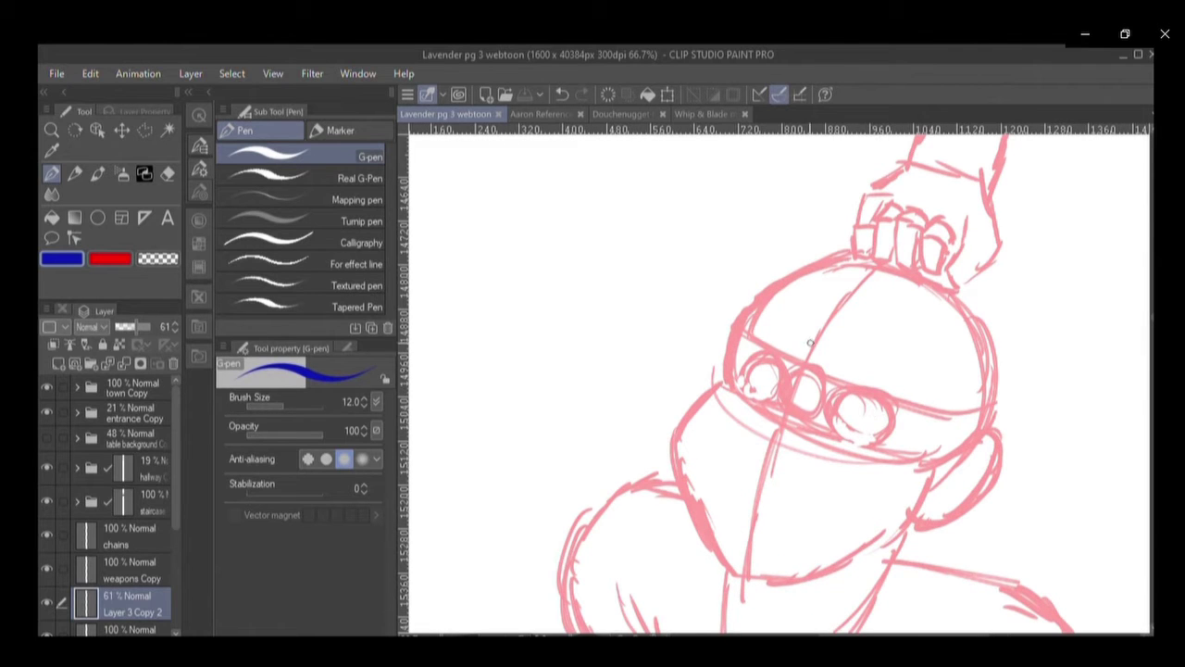
pyautogui.moveTo(779, 372)
pyautogui.mouseDown()
pyautogui.moveTo(775, 387)
pyautogui.moveTo(765, 359)
pyautogui.mouseUp()
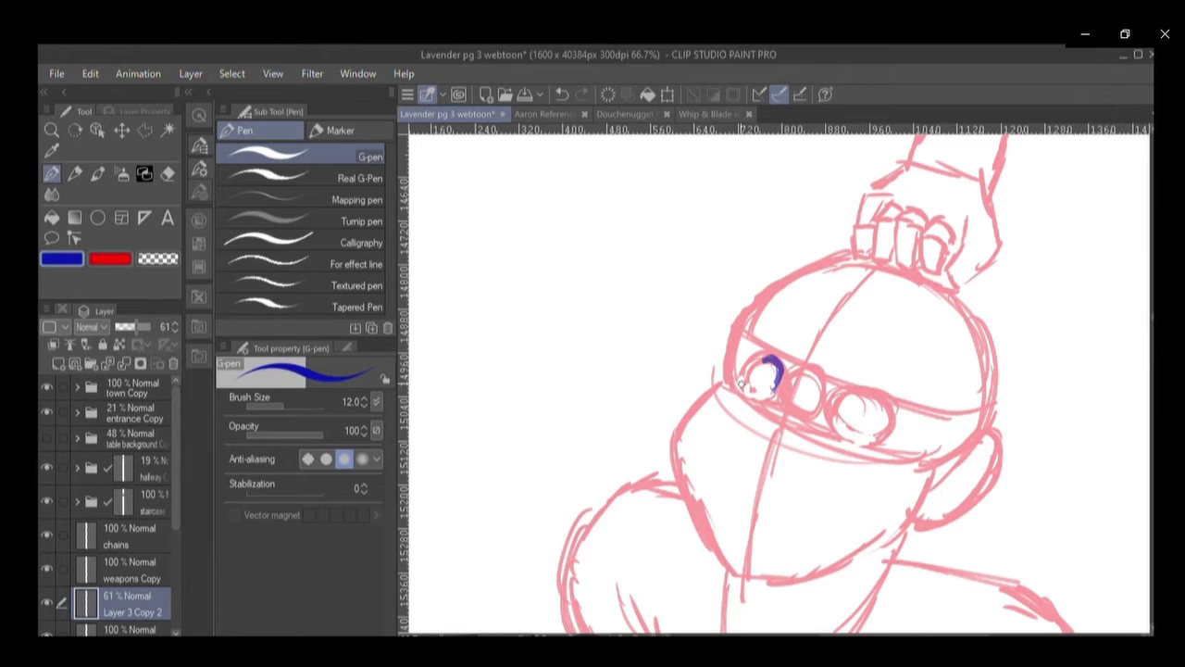
pyautogui.hotkey('ctrl', 'z')
pyautogui.hotkey('ctrl', 'z')
pyautogui.hotkey('ctrl', 'z')
pyautogui.press('[')
pyautogui.press('[')
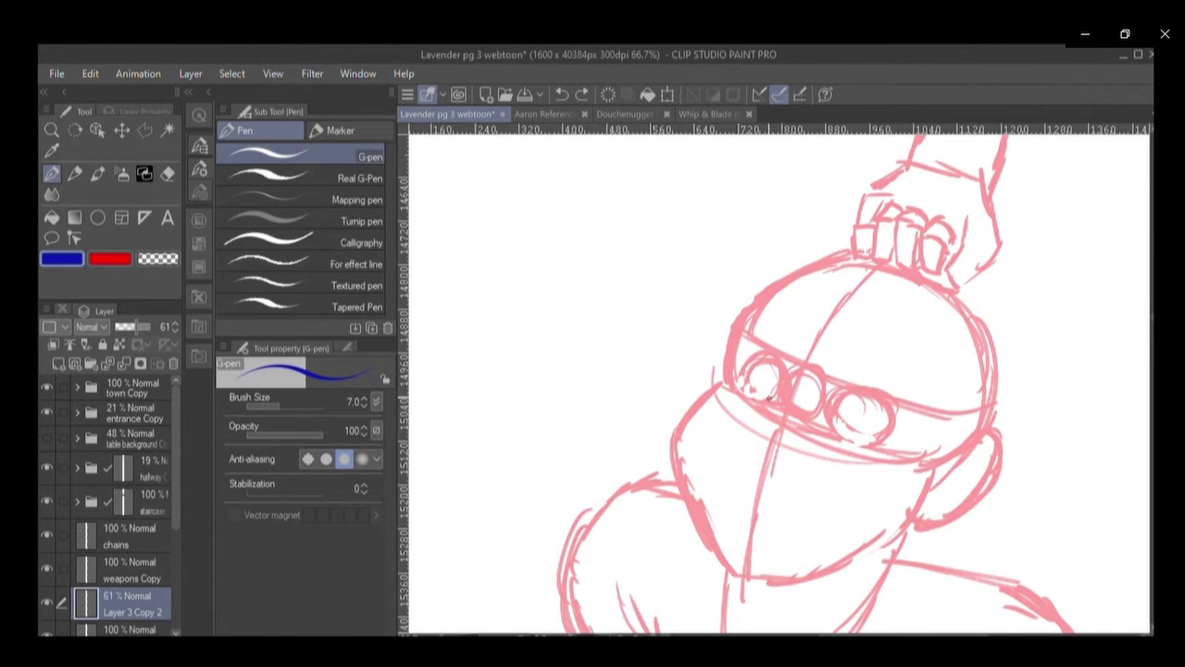
pyautogui.moveTo(775, 398)
pyautogui.mouseDown()
pyautogui.moveTo(777, 359)
pyautogui.moveTo(758, 357)
pyautogui.moveTo(740, 398)
pyautogui.moveTo(738, 387)
pyautogui.moveTo(743, 403)
pyautogui.moveTo(765, 407)
pyautogui.moveTo(778, 401)
pyautogui.moveTo(781, 368)
pyautogui.mouseUp()
pyautogui.moveTo(741, 409)
pyautogui.mouseDown()
pyautogui.moveTo(733, 396)
pyautogui.moveTo(753, 391)
pyautogui.mouseUp()
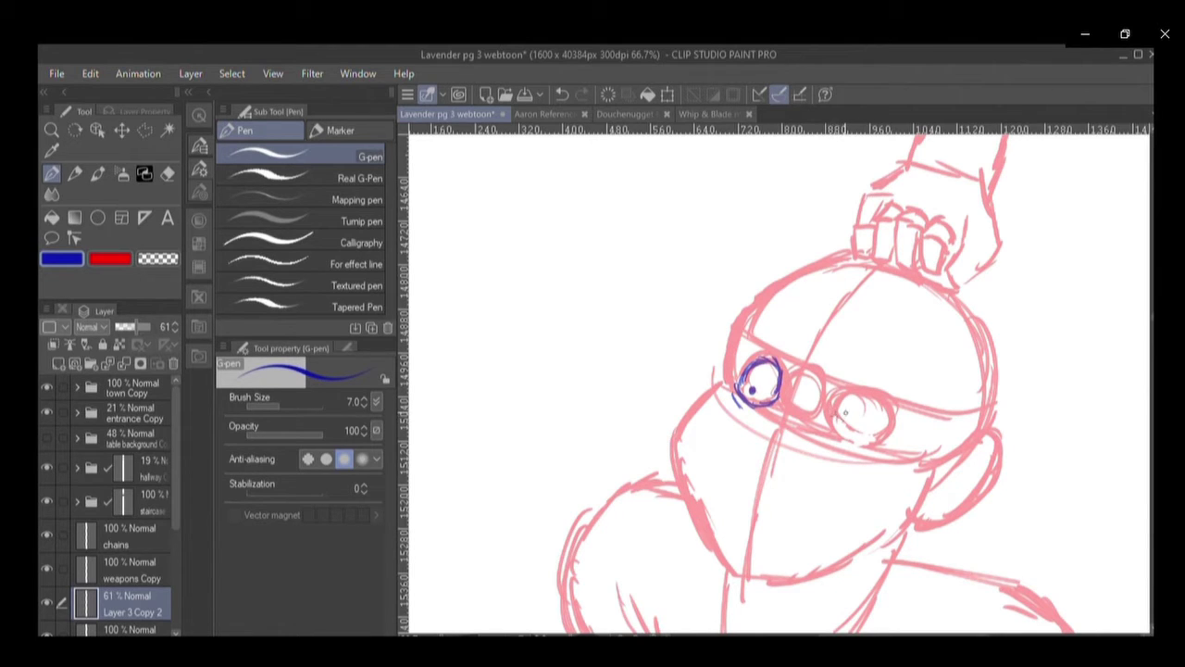
# Draw a closed eye with lashes in the right goggle, then erase it.
pyautogui.moveTo(839, 414)
pyautogui.mouseDown()
pyautogui.moveTo(881, 432)
pyautogui.moveTo(841, 422)
pyautogui.moveTo(846, 435)
pyautogui.moveTo(878, 442)
pyautogui.moveTo(900, 417)
pyautogui.moveTo(848, 383)
pyautogui.moveTo(835, 447)
pyautogui.moveTo(885, 459)
pyautogui.moveTo(881, 433)
pyautogui.moveTo(846, 427)
pyautogui.mouseUp()
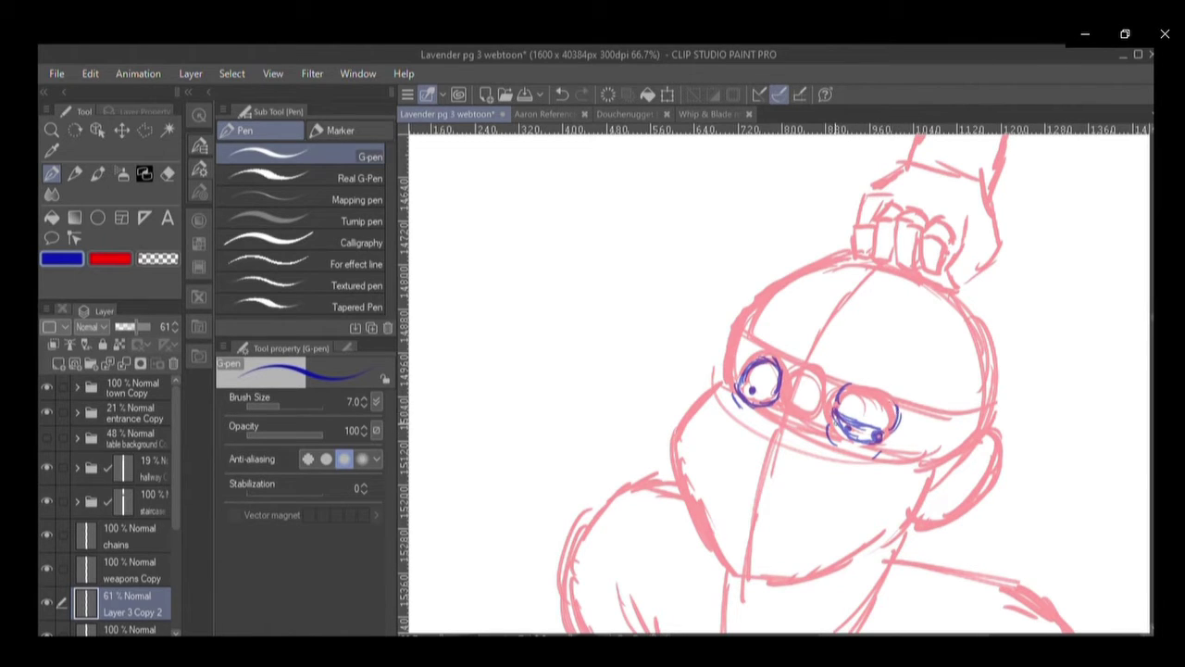
pyautogui.press('e')
pyautogui.moveTo(857, 448)
pyautogui.mouseDown()
pyautogui.moveTo(837, 417)
pyautogui.moveTo(859, 467)
pyautogui.moveTo(872, 409)
pyautogui.moveTo(862, 431)
pyautogui.moveTo(909, 417)
pyautogui.moveTo(860, 382)
pyautogui.mouseUp()
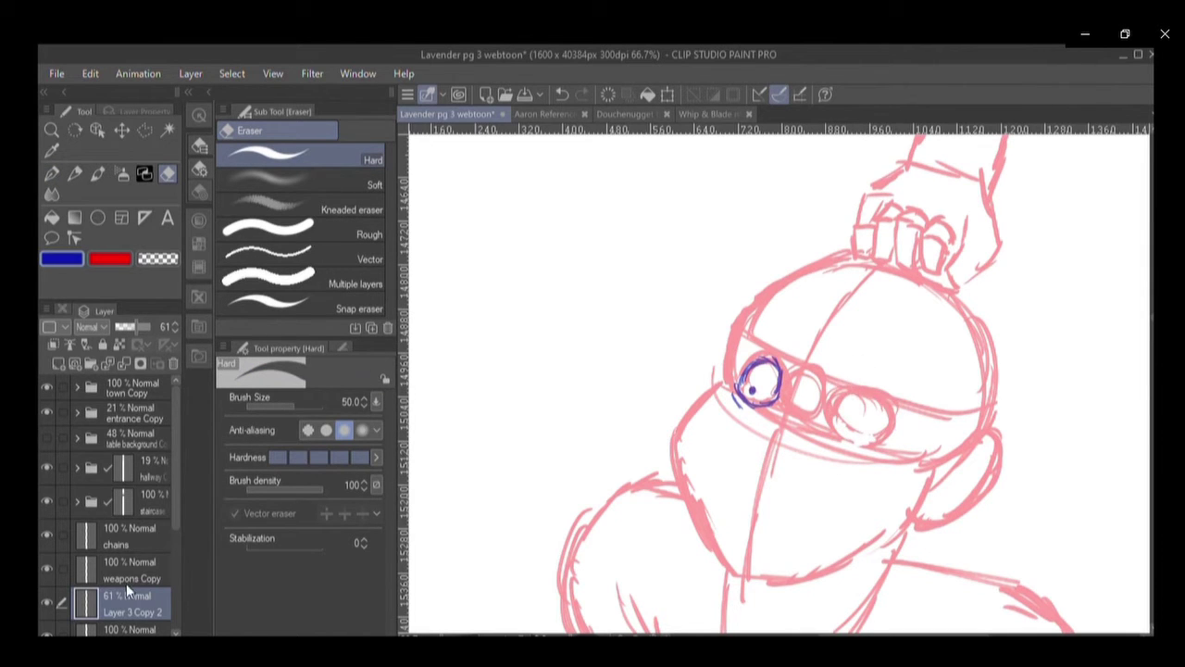
pyautogui.scroll(-1, 164, 497)
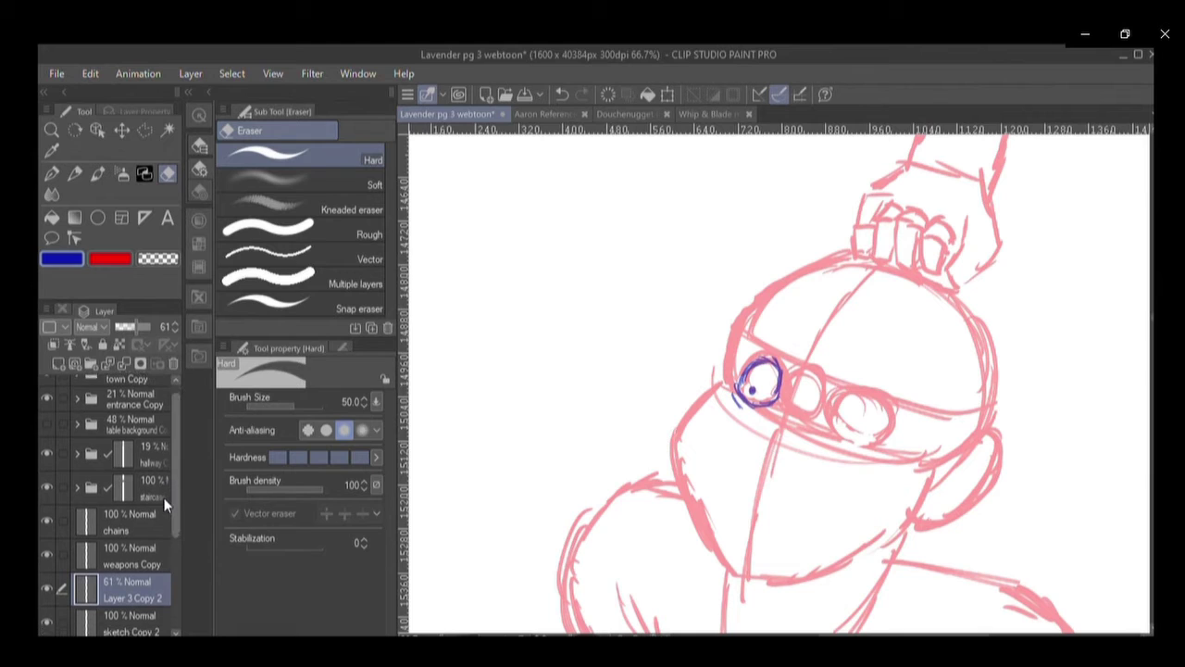
pyautogui.scroll(1, 164, 497)
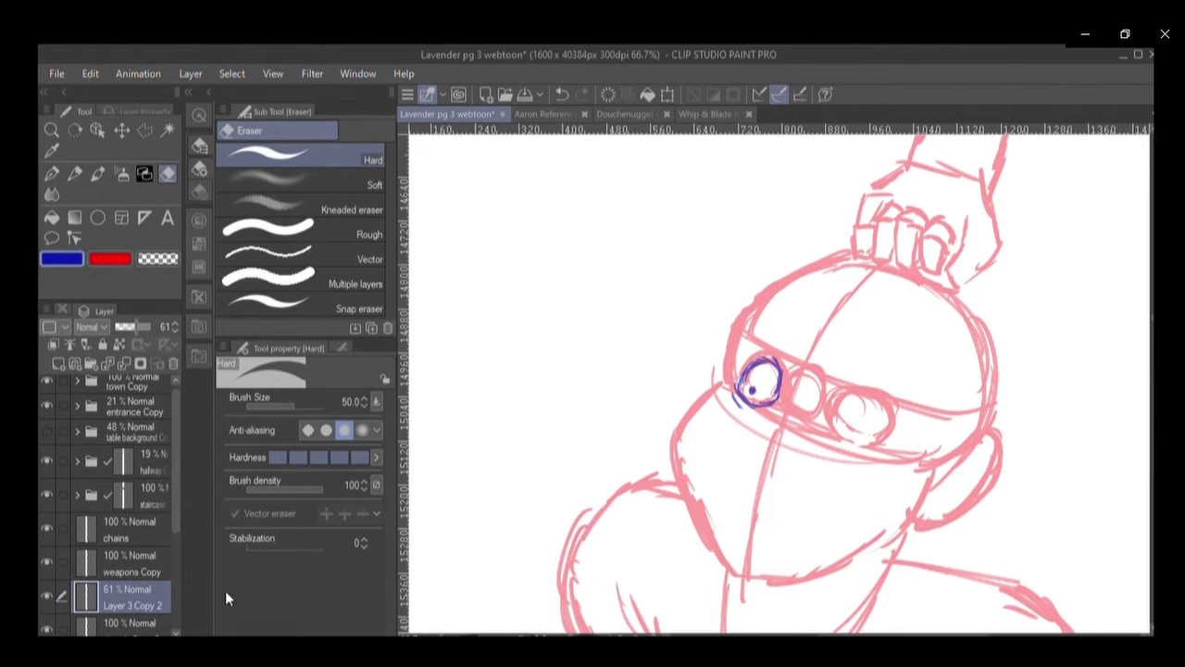
# With the pen, sketch the second eye, a curved line and the right lens outline.
pyautogui.press('p')
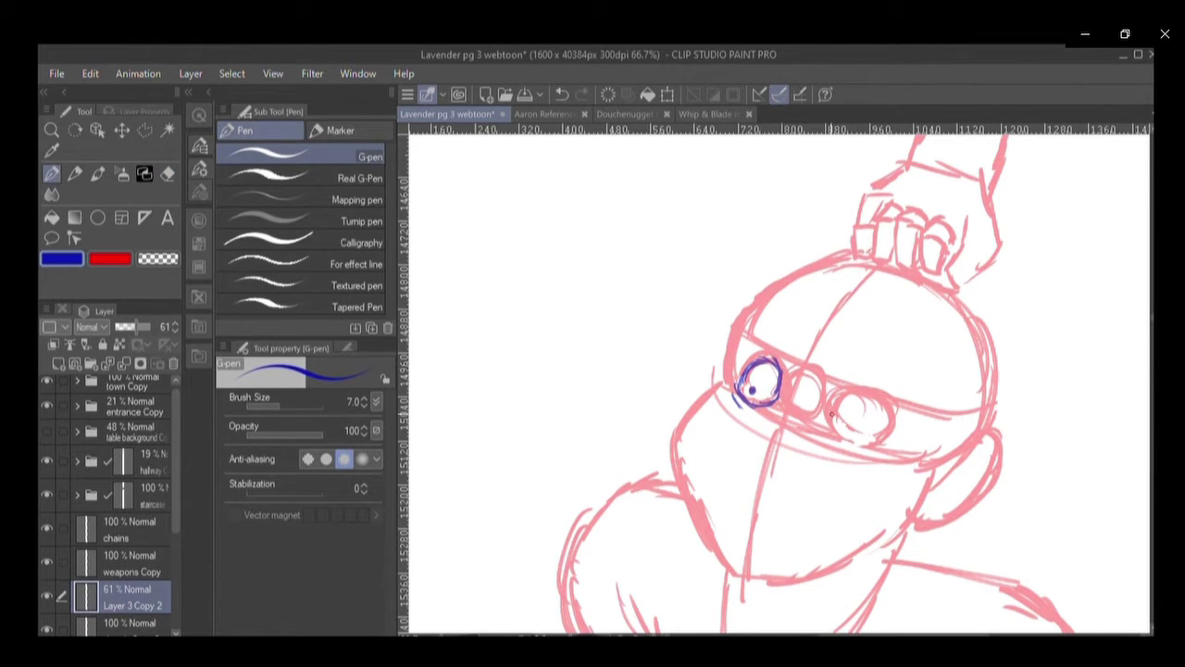
pyautogui.moveTo(829, 420)
pyautogui.mouseDown()
pyautogui.moveTo(875, 446)
pyautogui.moveTo(833, 446)
pyautogui.moveTo(861, 451)
pyautogui.mouseUp()
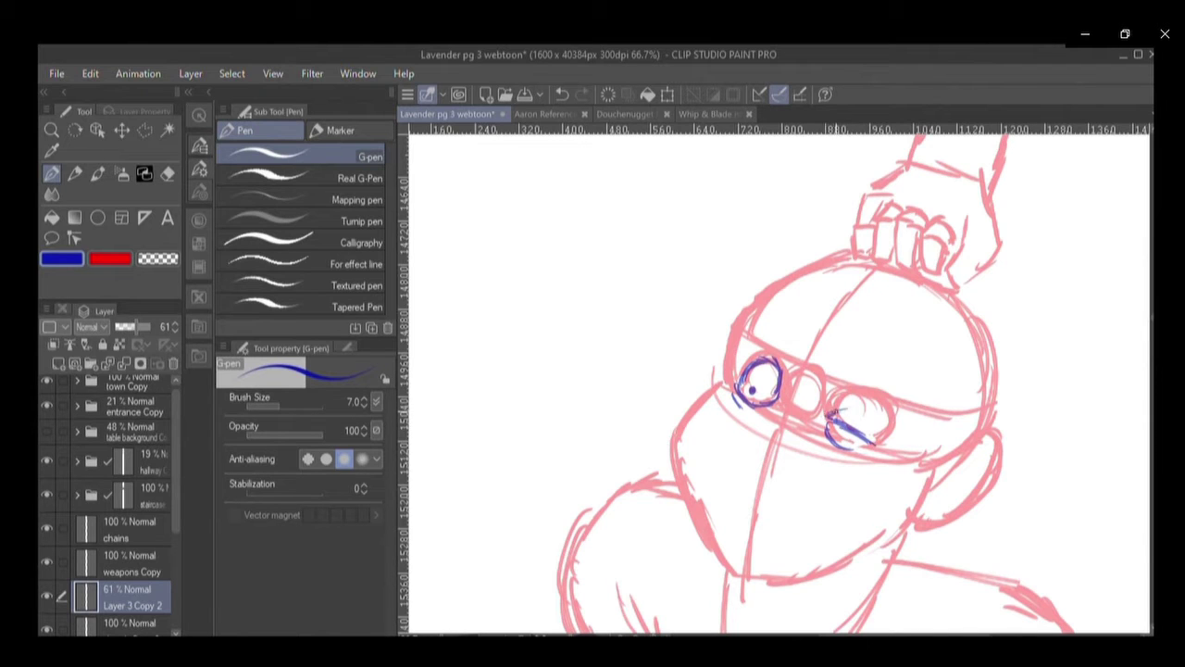
pyautogui.moveTo(850, 409); pyautogui.dragTo(878, 442)
pyautogui.moveTo(844, 391)
pyautogui.mouseDown()
pyautogui.moveTo(884, 434)
pyautogui.moveTo(888, 412)
pyautogui.moveTo(878, 433)
pyautogui.moveTo(845, 420)
pyautogui.mouseUp()
# Scroll through the page and view the Aaron Reference.jpg sheet.
pyautogui.scroll(15, 1152, 287)
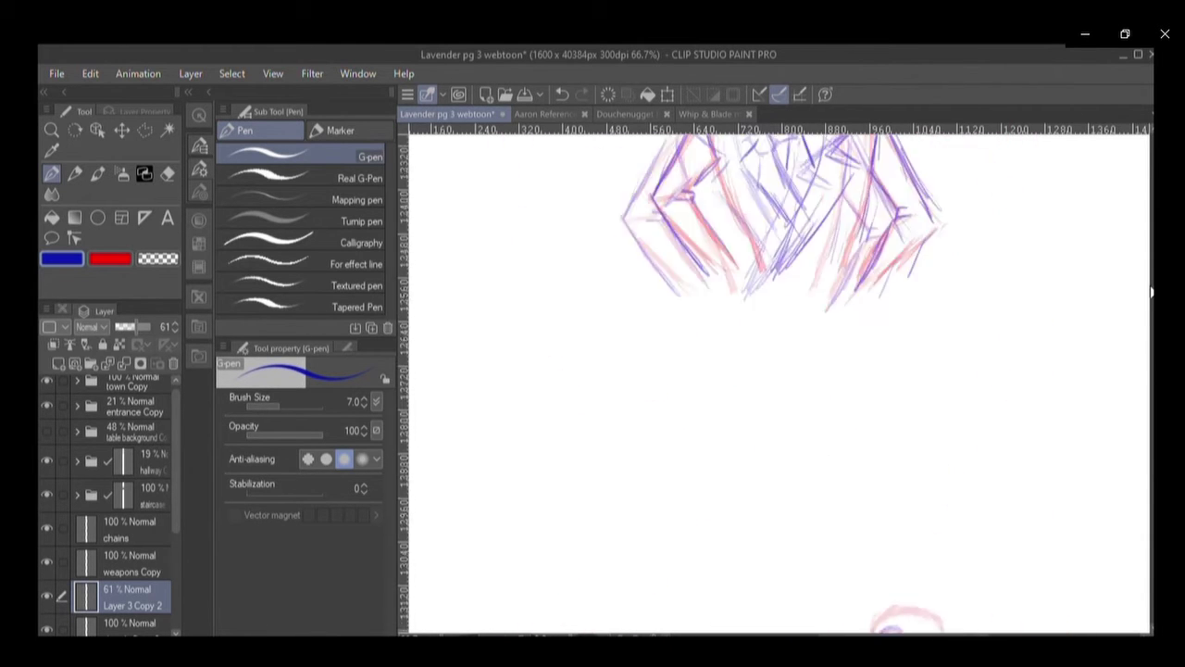
pyautogui.scroll(2, 1152, 277)
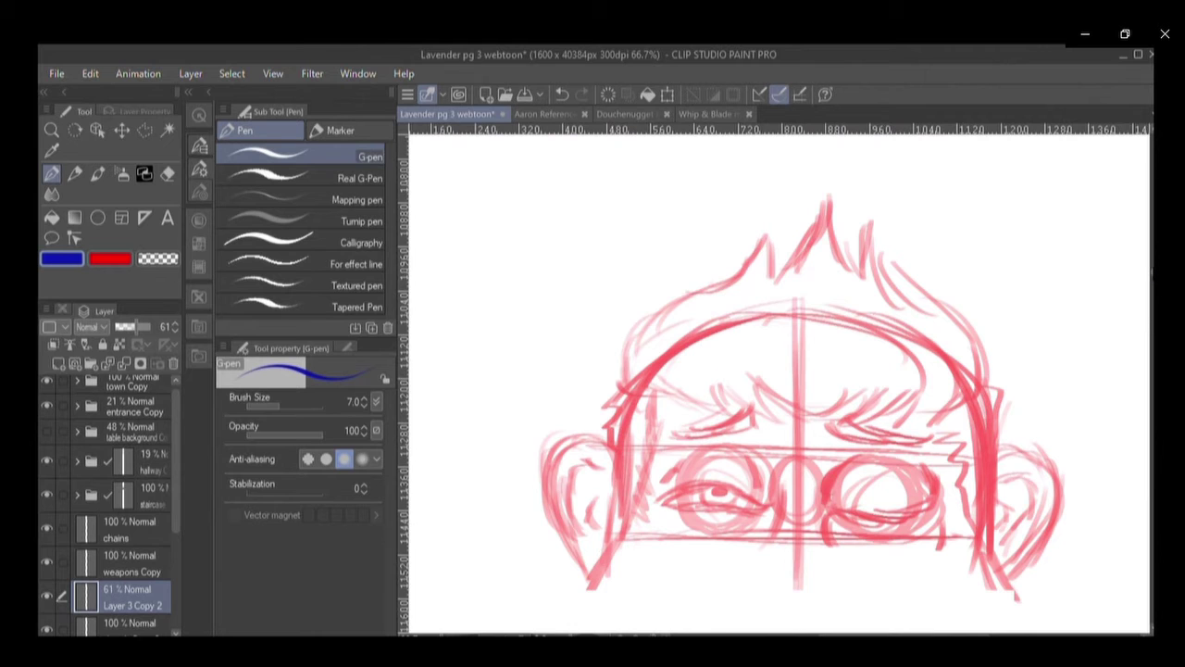
pyautogui.scroll(-8, 1152, 287)
pyautogui.scroll(-15, 1152, 287)
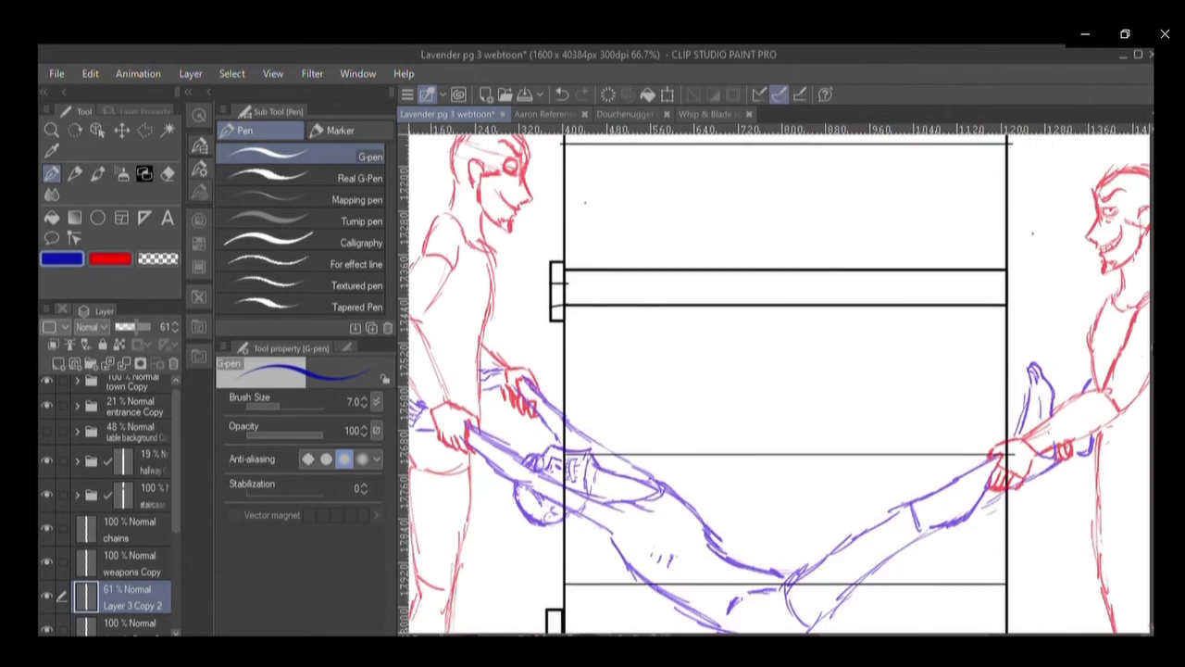
pyautogui.scroll(-10, 1152, 387)
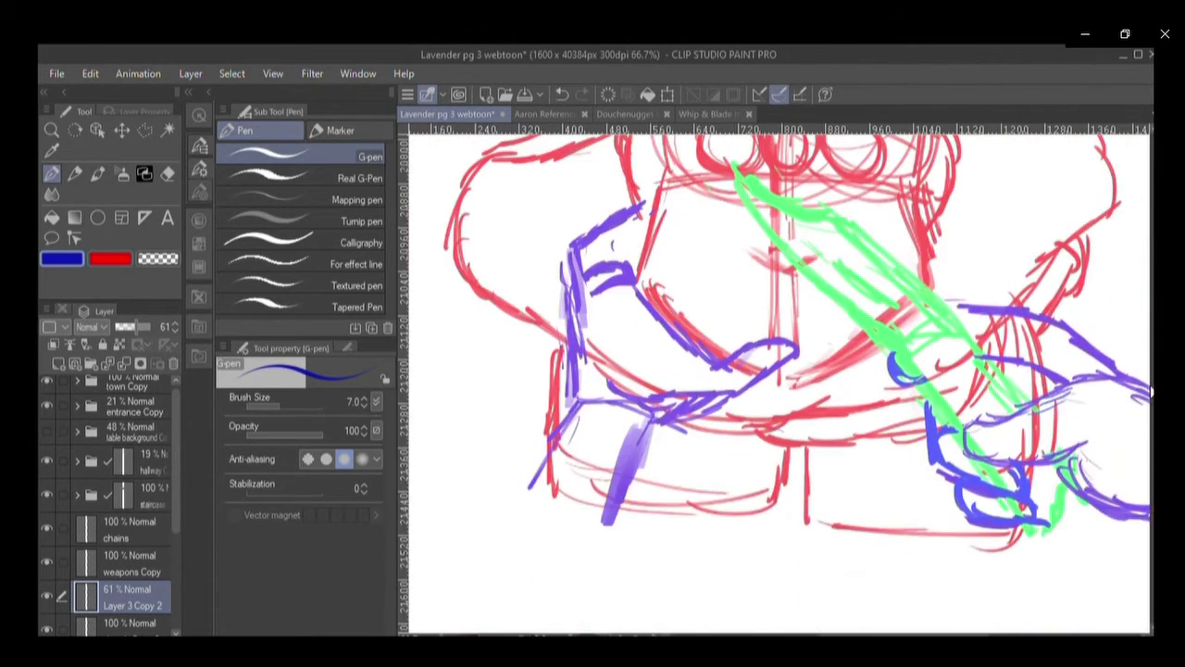
pyautogui.scroll(20, 1152, 387)
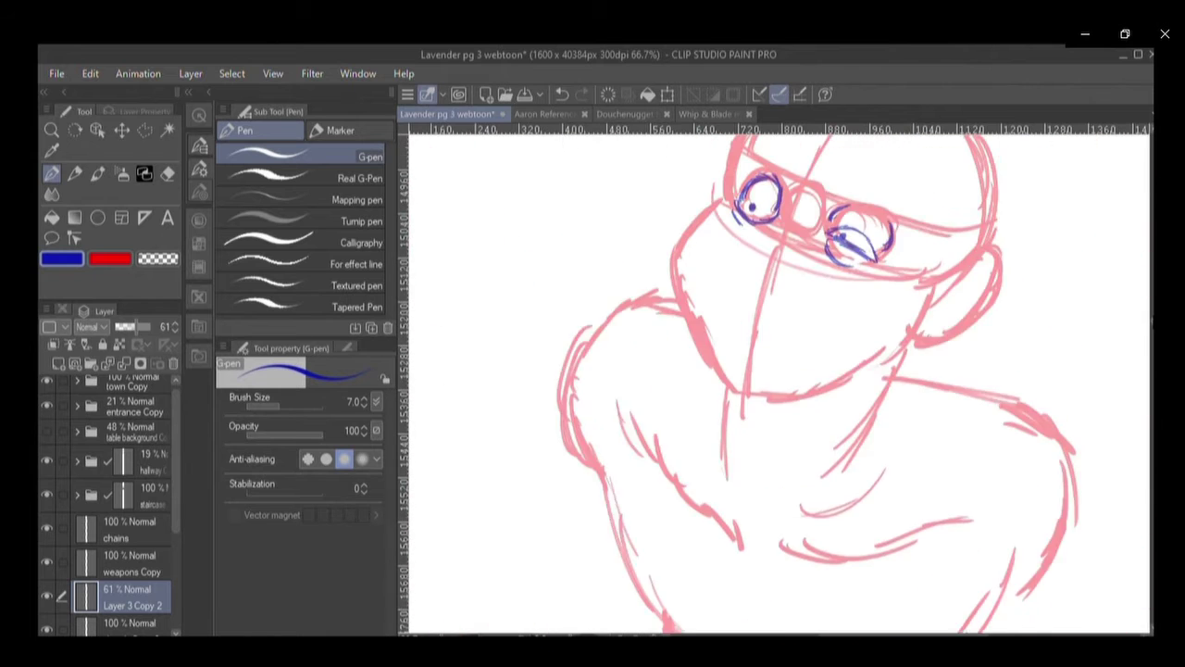
pyautogui.scroll(-1, 728, 381)
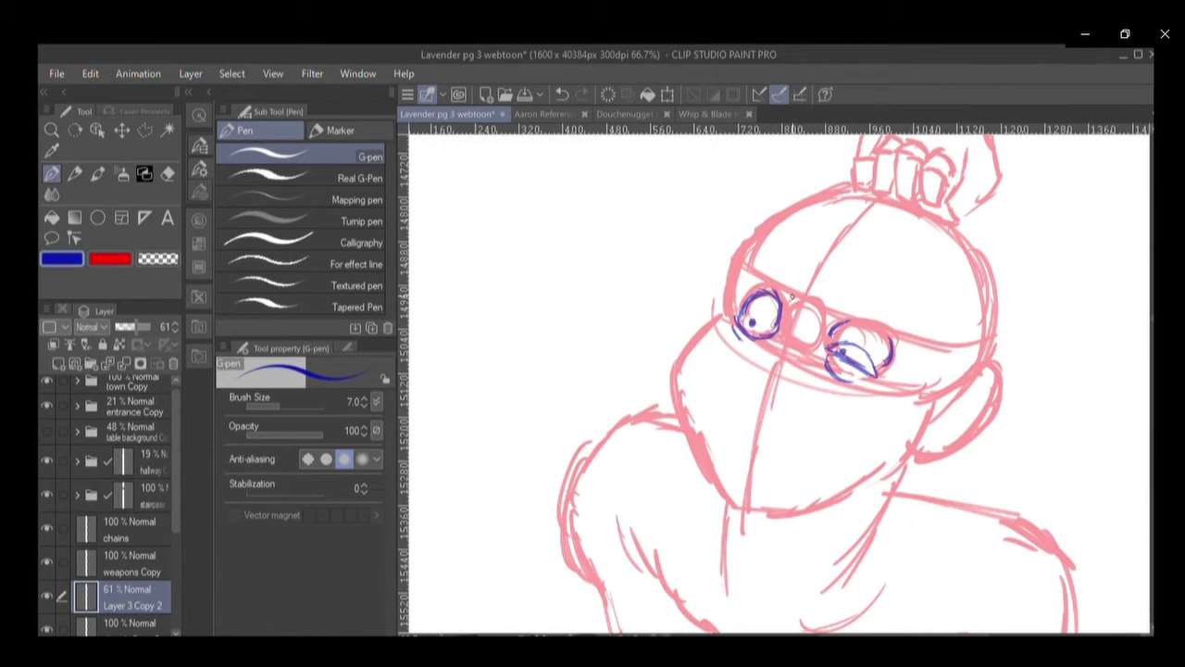
pyautogui.click(540, 112)
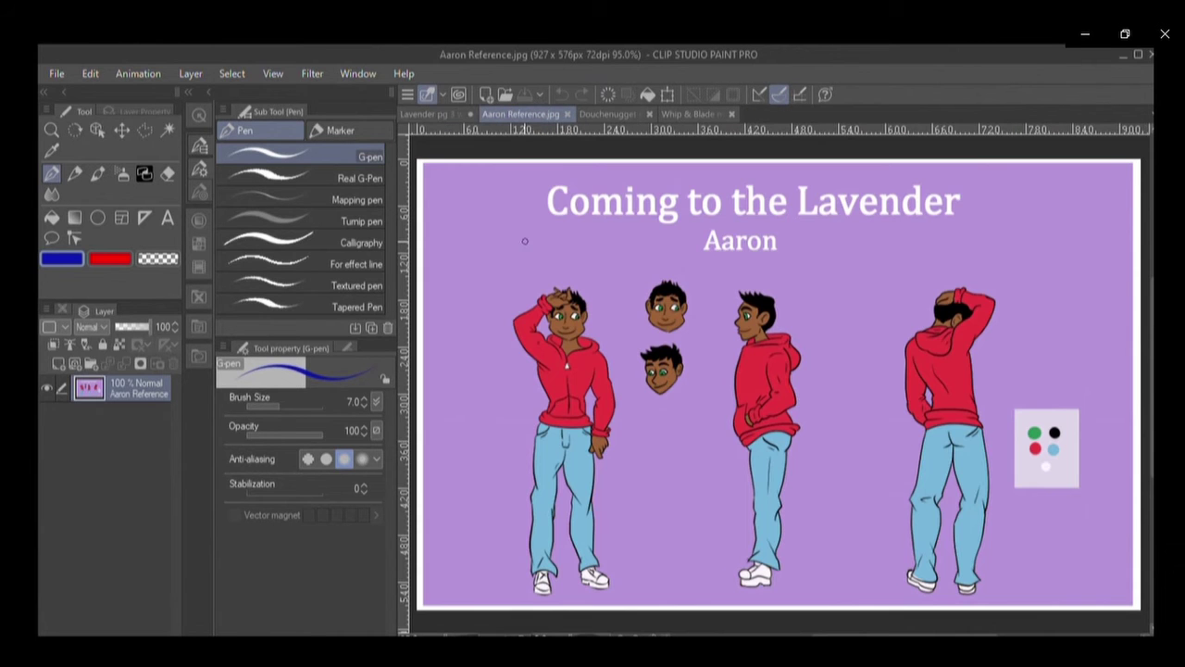
# Draw a blue curved stroke right of the left eye, then bring back the Aaron reference.
pyautogui.scroll(4, 518, 243)
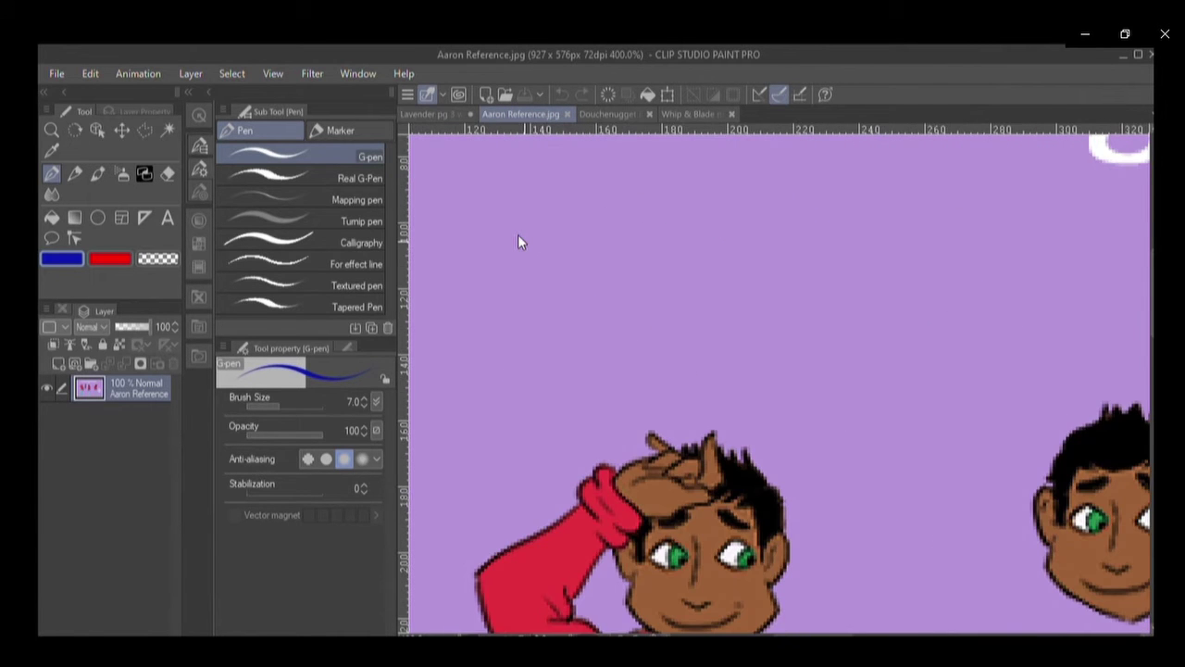
pyautogui.scroll(-1, 517, 243)
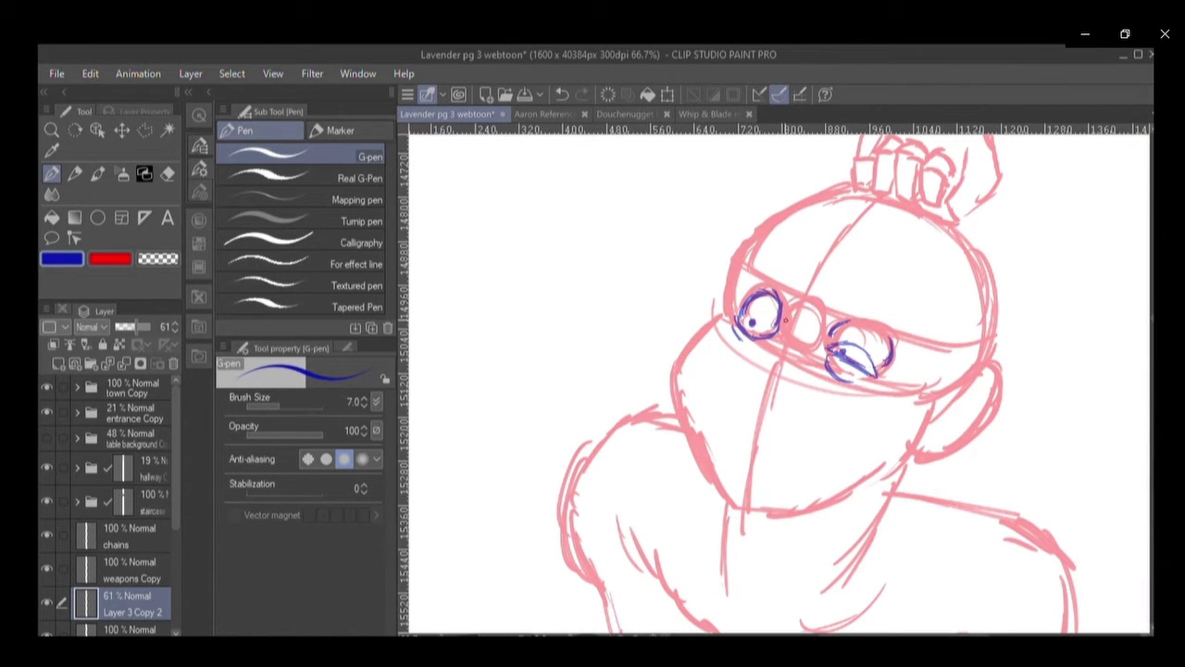
pyautogui.moveTo(788, 310); pyautogui.dragTo(778, 365)
pyautogui.click(547, 112)
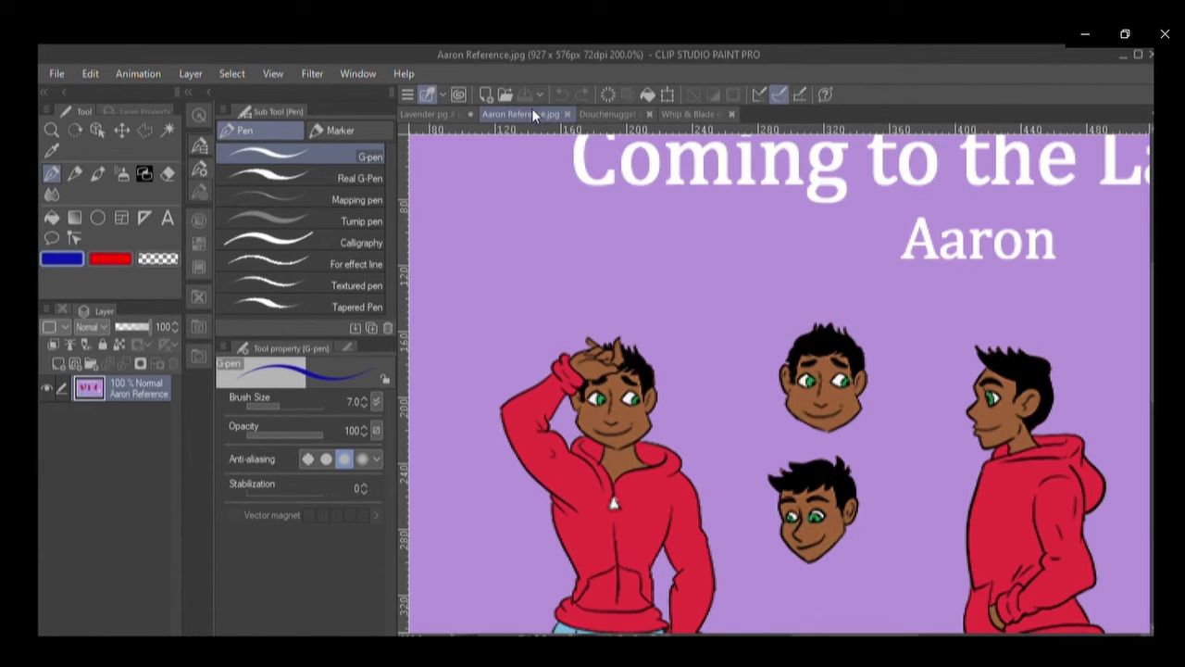
# Back on the Lavender page, ink the nose line and arc, and clean the mouth-corner hatching.
pyautogui.click(412, 111)
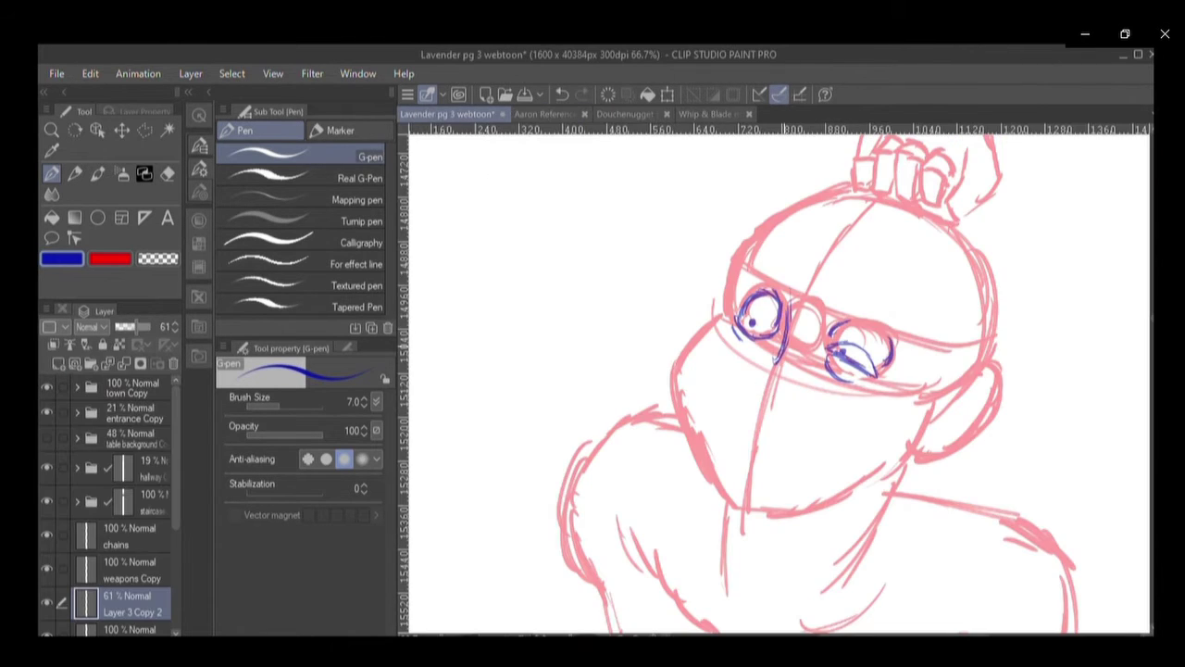
pyautogui.moveTo(769, 363)
pyautogui.mouseDown()
pyautogui.moveTo(742, 377)
pyautogui.moveTo(756, 417)
pyautogui.mouseUp()
pyautogui.moveTo(714, 418)
pyautogui.mouseDown()
pyautogui.moveTo(712, 448)
pyautogui.moveTo(734, 421)
pyautogui.moveTo(757, 444)
pyautogui.moveTo(810, 442)
pyautogui.moveTo(832, 463)
pyautogui.moveTo(814, 493)
pyautogui.moveTo(817, 485)
pyautogui.moveTo(716, 430)
pyautogui.mouseUp()
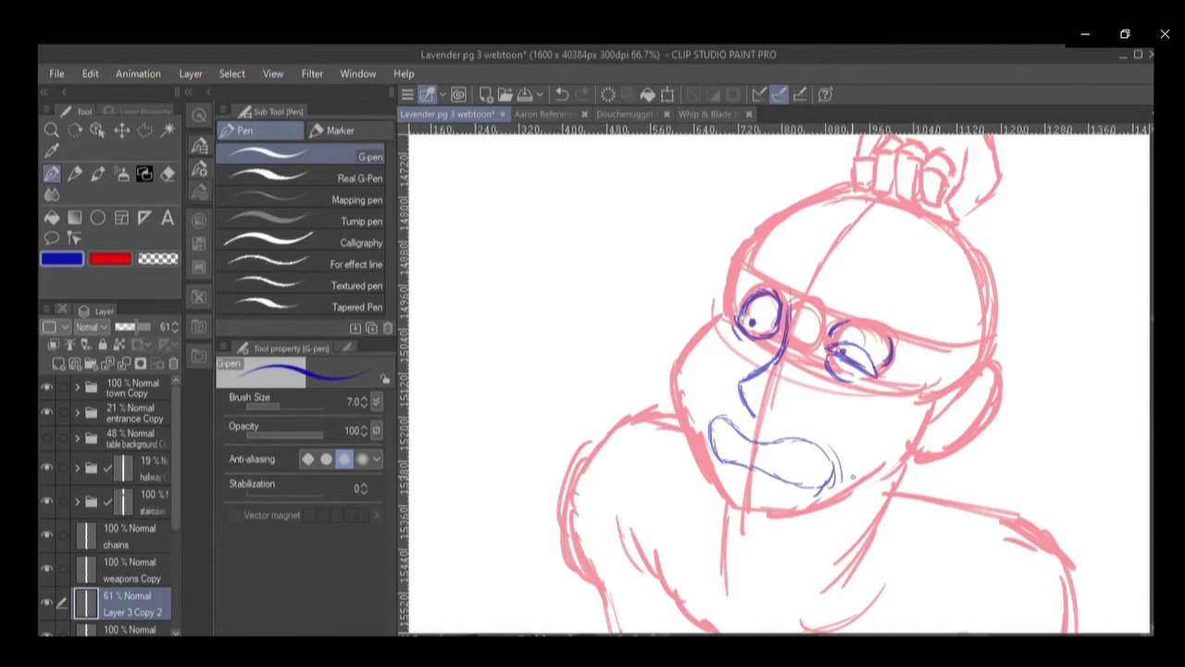
pyautogui.moveTo(826, 491); pyautogui.dragTo(845, 476)
pyautogui.press('e')
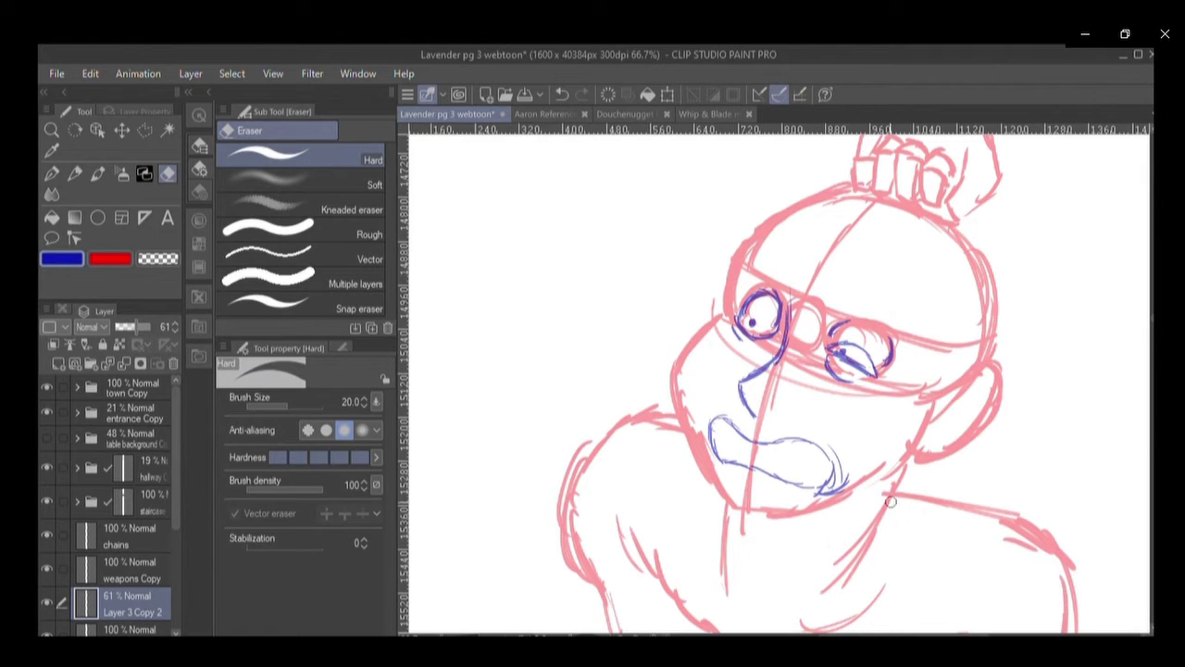
pyautogui.moveTo(820, 485)
pyautogui.mouseDown()
pyautogui.moveTo(836, 454)
pyautogui.moveTo(828, 441)
pyautogui.moveTo(822, 496)
pyautogui.moveTo(834, 484)
pyautogui.mouseUp()
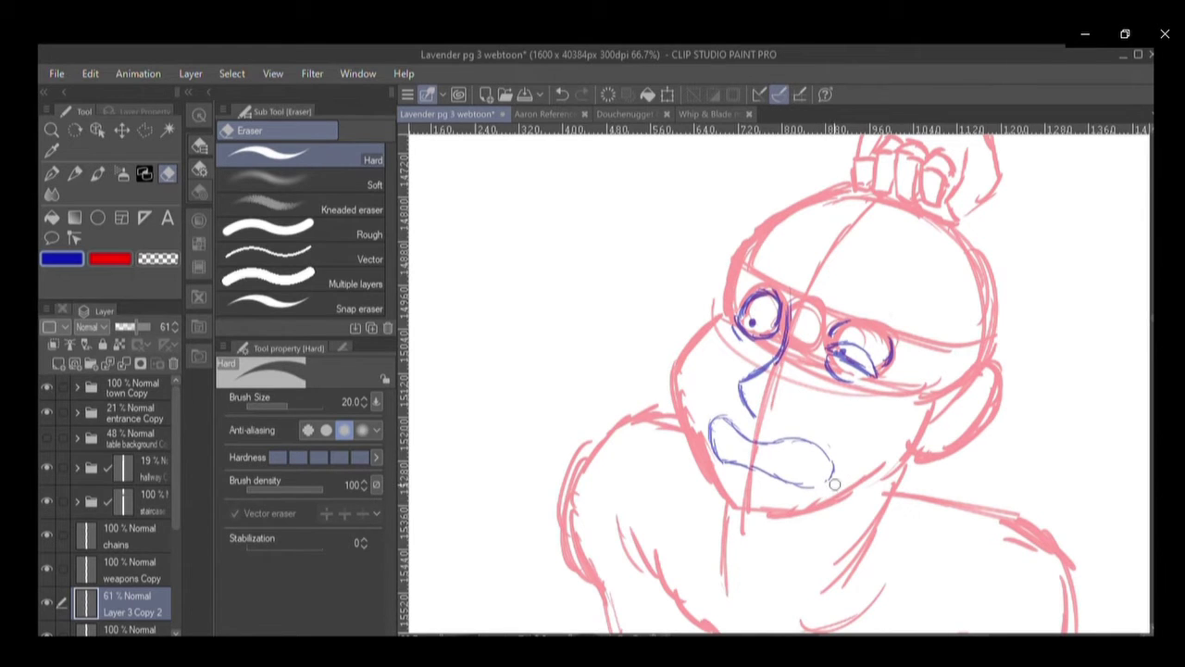
pyautogui.press('p')
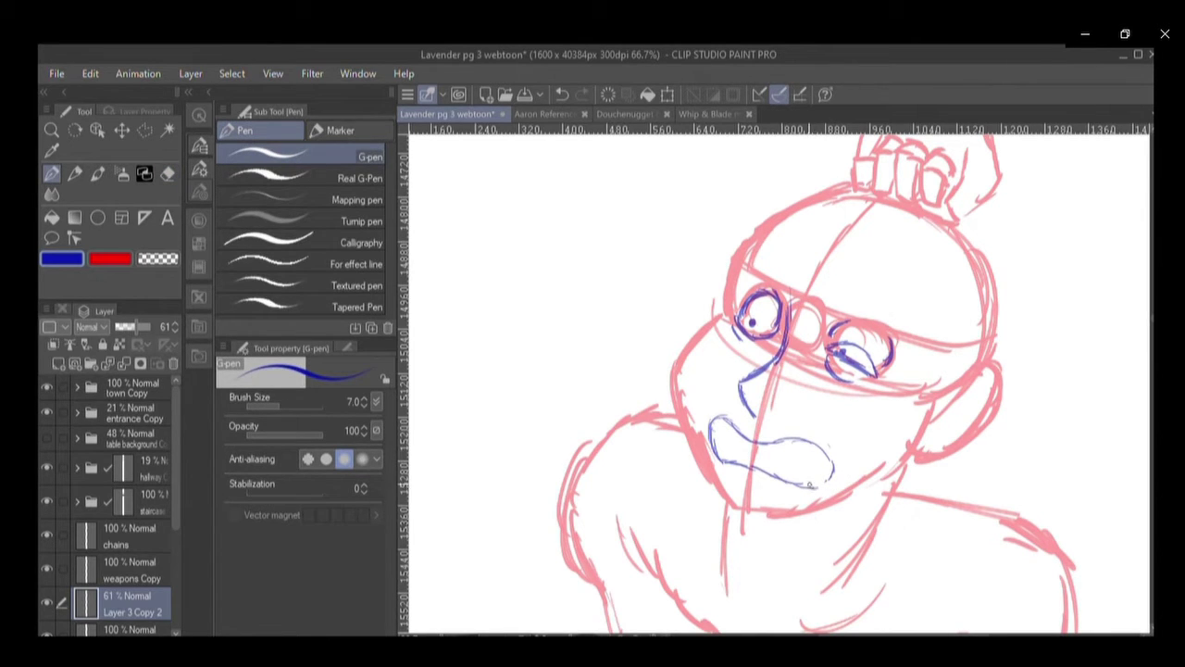
# Draw both eyebrows and darken the mouth corner and the line across the mouth.
pyautogui.moveTo(758, 260)
pyautogui.mouseDown()
pyautogui.moveTo(798, 261)
pyautogui.moveTo(755, 259)
pyautogui.mouseUp()
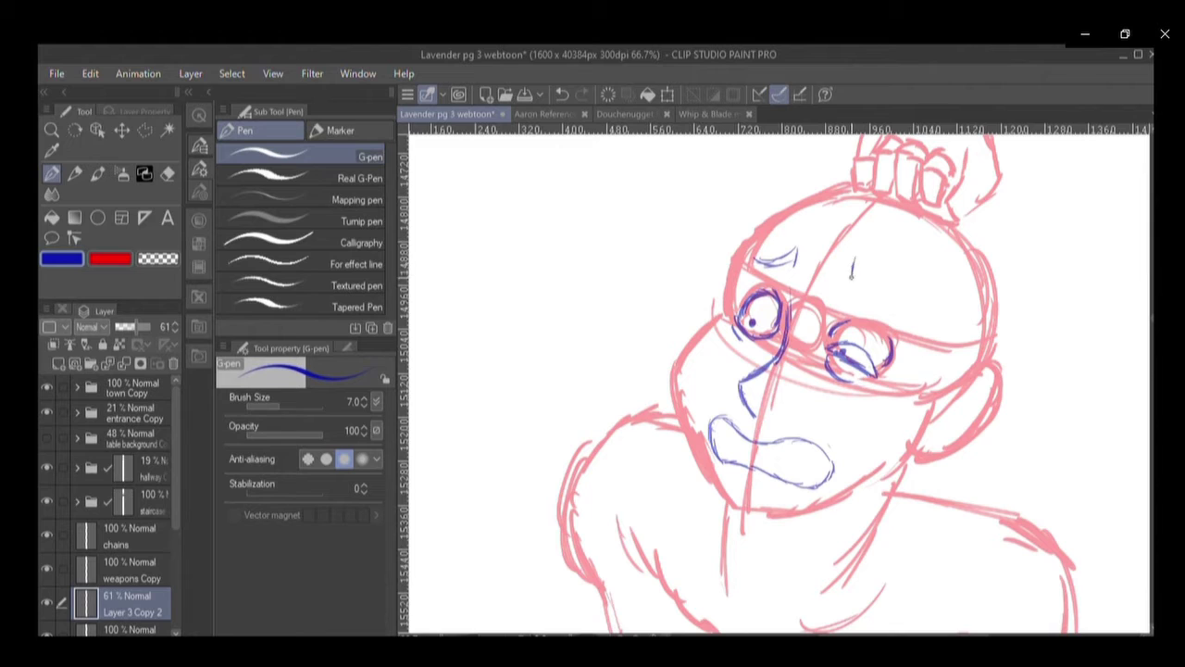
pyautogui.moveTo(852, 268); pyautogui.dragTo(884, 312)
pyautogui.moveTo(854, 258)
pyautogui.mouseDown()
pyautogui.moveTo(880, 306)
pyautogui.moveTo(918, 324)
pyautogui.moveTo(851, 279)
pyautogui.mouseUp()
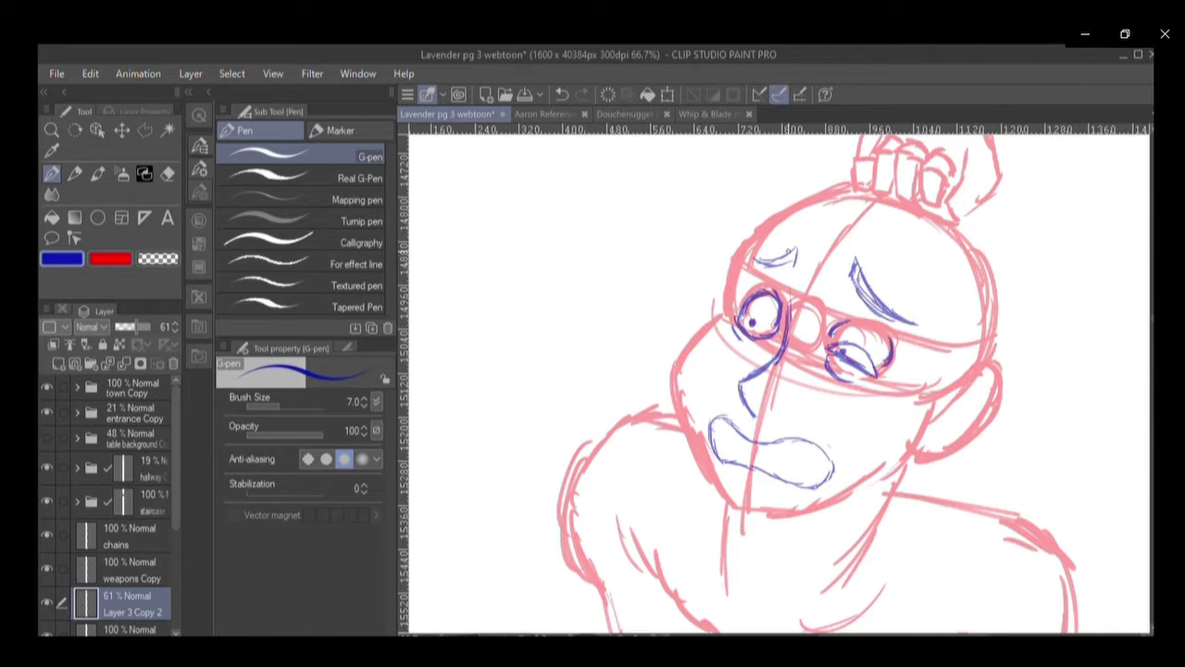
pyautogui.moveTo(750, 263); pyautogui.dragTo(796, 261)
pyautogui.moveTo(713, 437); pyautogui.dragTo(735, 452)
pyautogui.moveTo(718, 434); pyautogui.dragTo(836, 477)
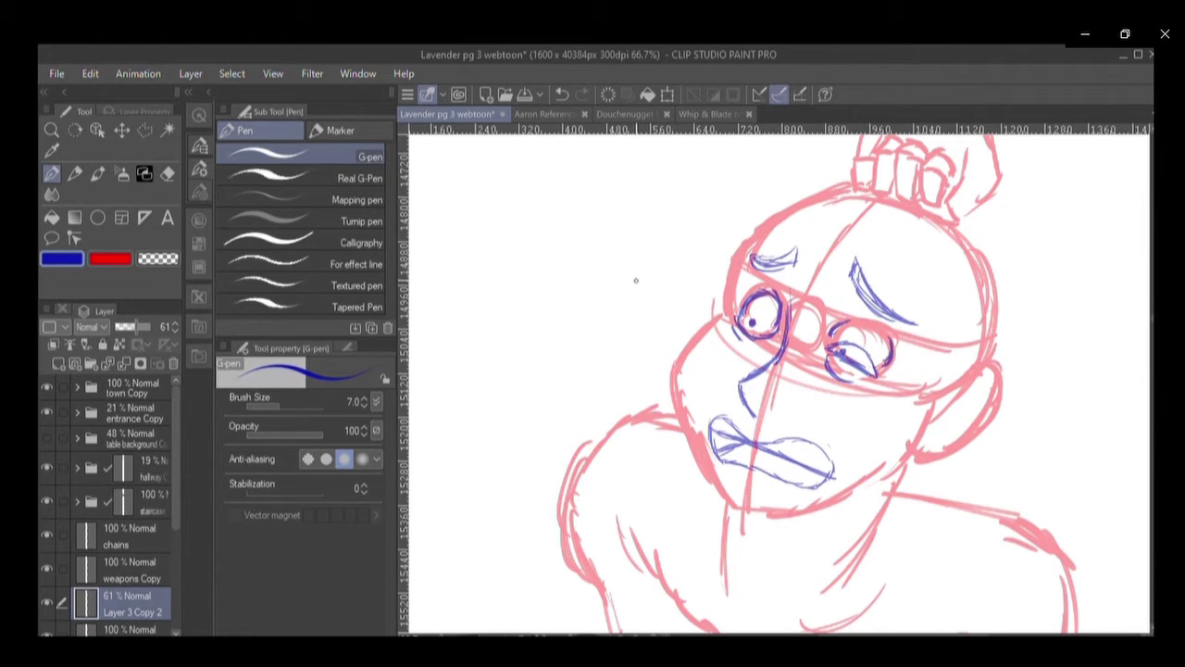
# Draw an exclamation mark to the left of the face.
pyautogui.moveTo(640, 292)
pyautogui.mouseDown()
pyautogui.moveTo(610, 249)
pyautogui.moveTo(635, 248)
pyautogui.moveTo(649, 305)
pyautogui.mouseUp()
pyautogui.press('e')
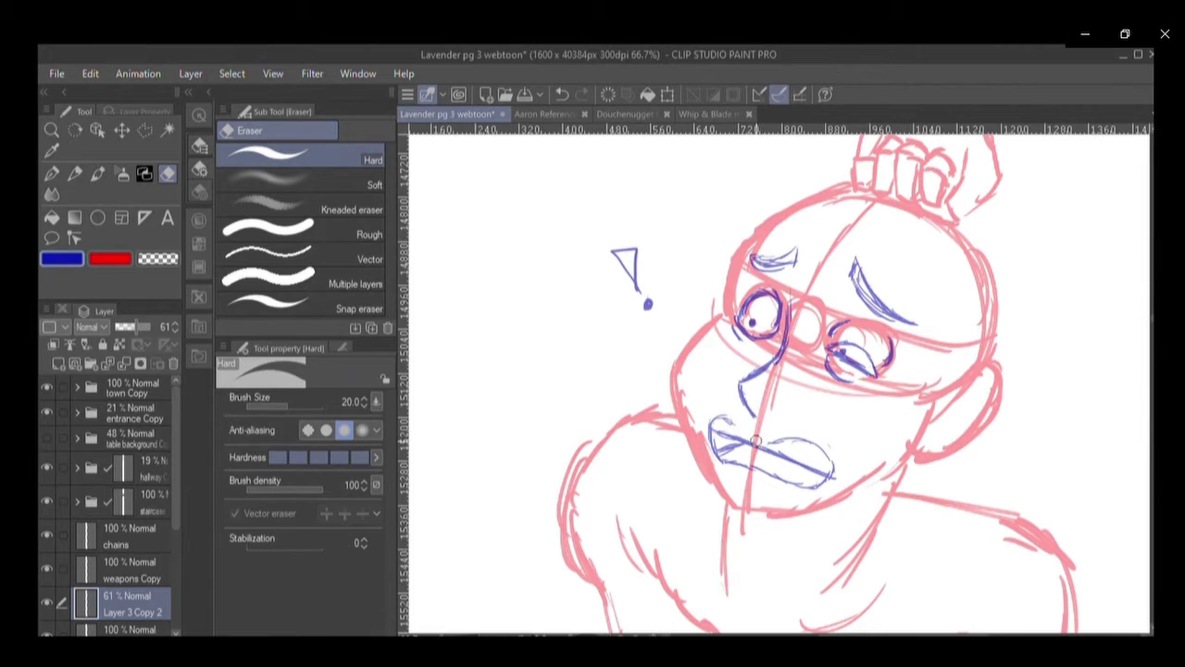
pyautogui.press('p')
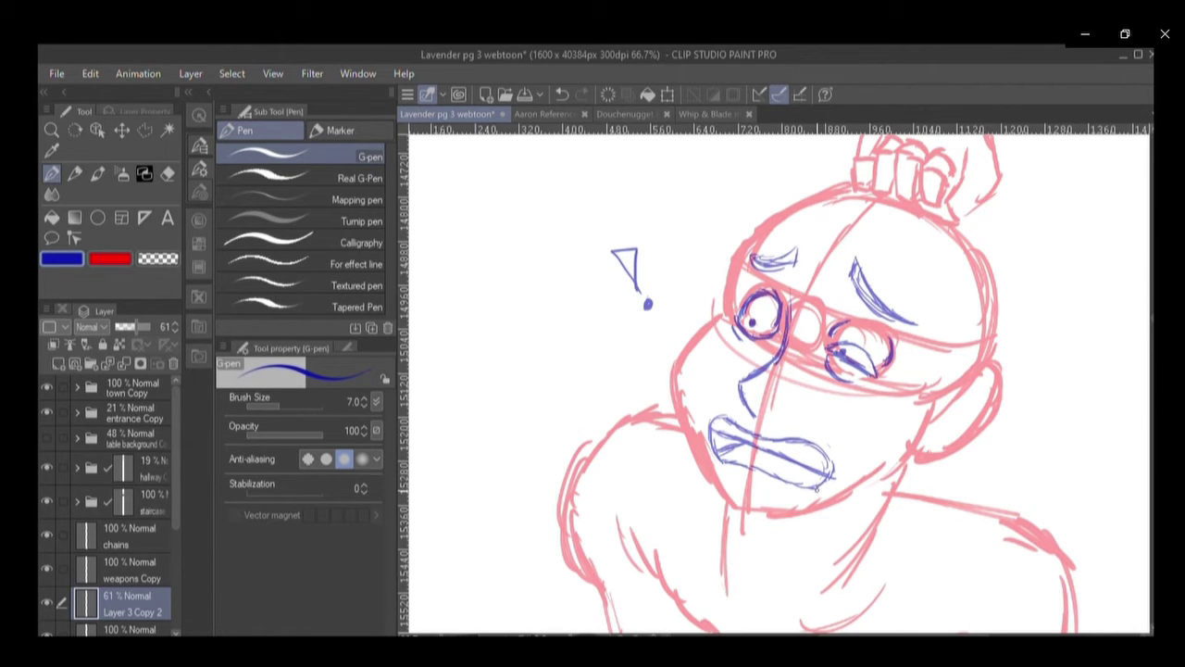
# Trace the character's side outline and shoulder strokes beside the face in blue.
pyautogui.scroll(-3, 846, 372)
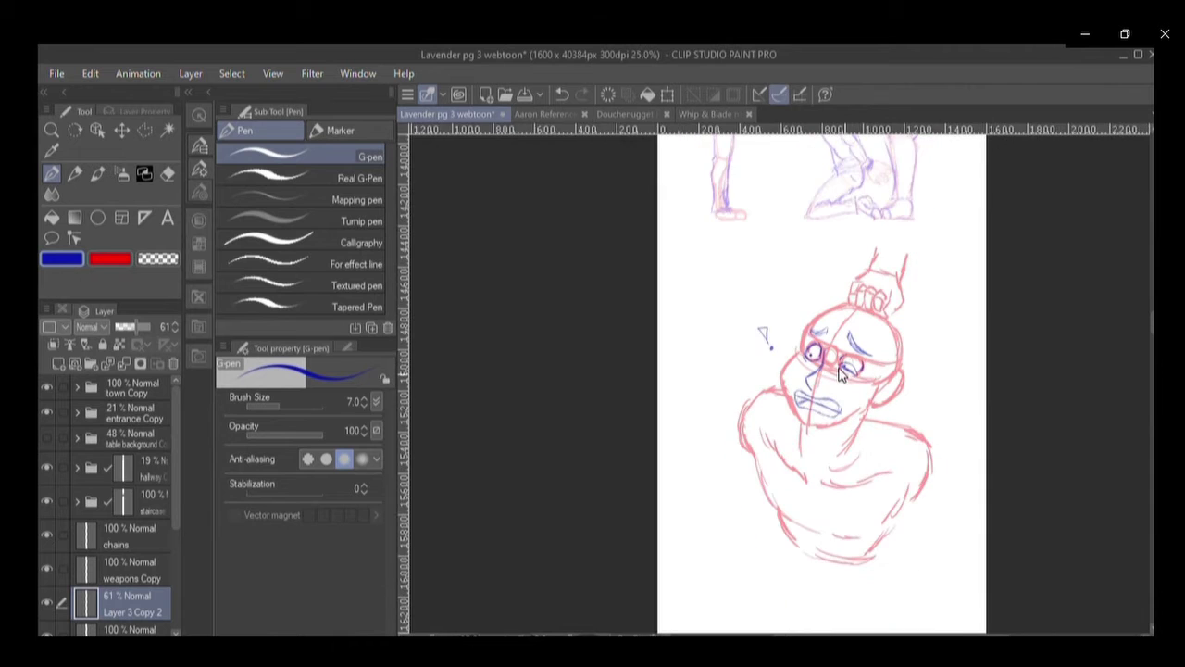
pyautogui.scroll(2, 841, 372)
pyautogui.scroll(-2, 841, 372)
pyautogui.scroll(2, 841, 372)
pyautogui.scroll(-3, 1147, 311)
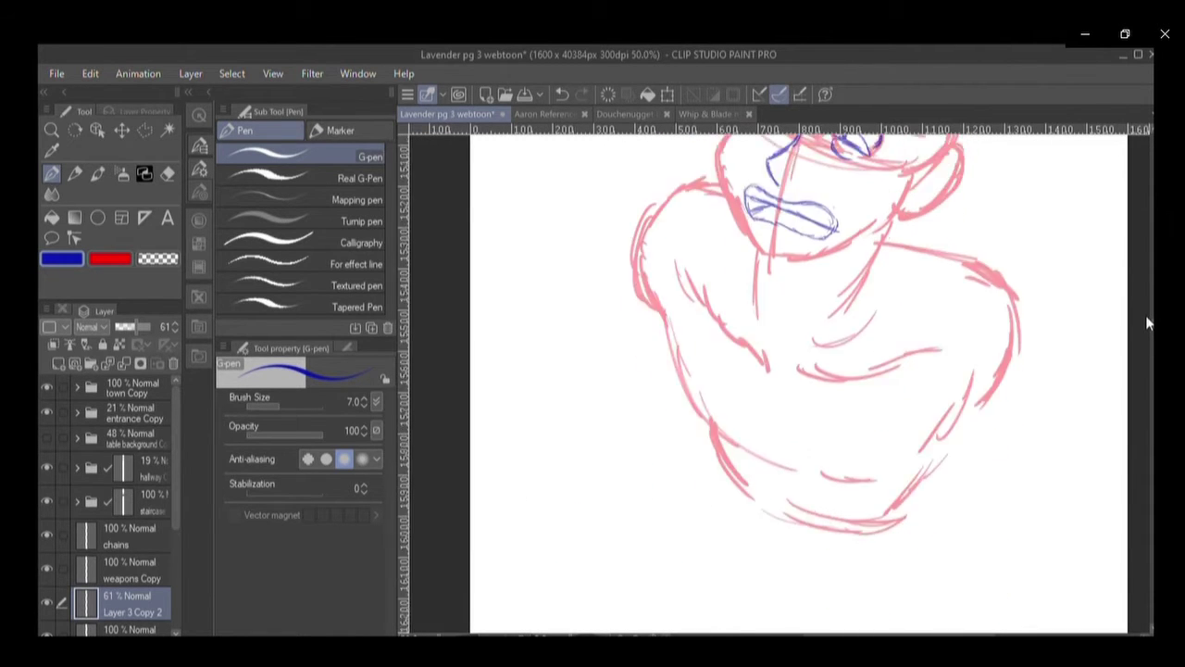
pyautogui.scroll(1, 1145, 319)
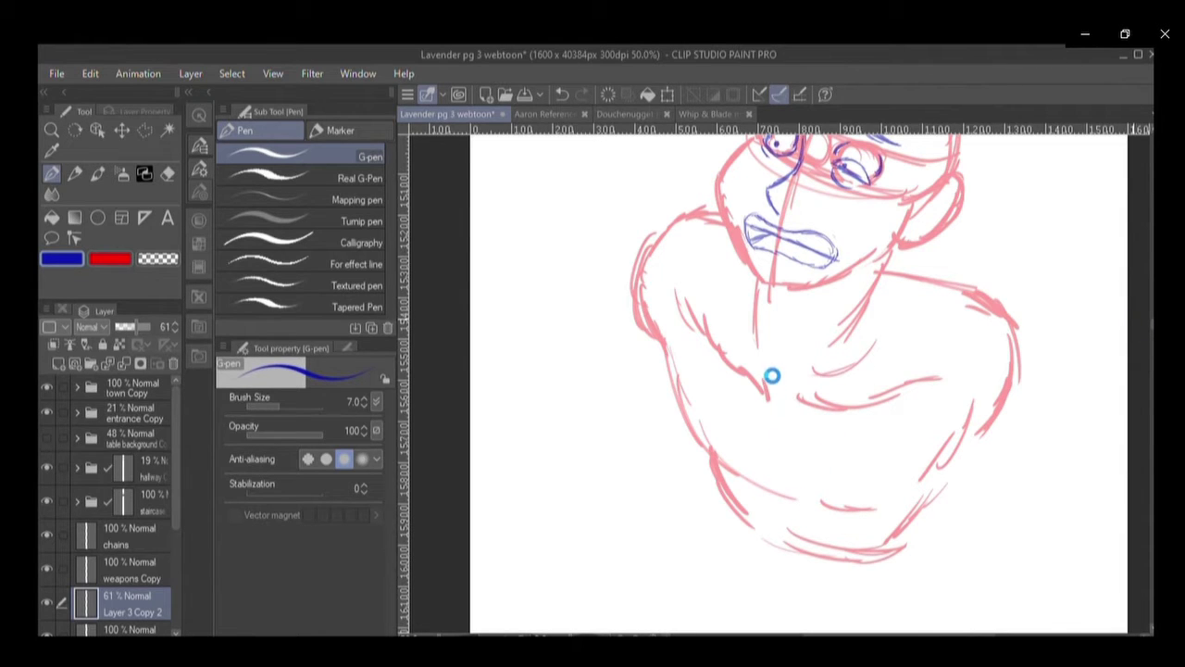
pyautogui.moveTo(755, 340)
pyautogui.mouseDown()
pyautogui.moveTo(772, 372)
pyautogui.moveTo(753, 300)
pyautogui.mouseUp()
pyautogui.moveTo(721, 215)
pyautogui.mouseDown()
pyautogui.moveTo(697, 259)
pyautogui.moveTo(713, 215)
pyautogui.moveTo(698, 208)
pyautogui.moveTo(696, 260)
pyautogui.moveTo(776, 408)
pyautogui.moveTo(778, 523)
pyautogui.mouseUp()
pyautogui.moveTo(774, 417); pyautogui.dragTo(785, 548)
pyautogui.moveTo(778, 377); pyautogui.dragTo(771, 489)
pyautogui.moveTo(783, 346); pyautogui.dragTo(772, 435)
pyautogui.moveTo(774, 380)
pyautogui.mouseDown()
pyautogui.moveTo(891, 291)
pyautogui.moveTo(890, 269)
pyautogui.moveTo(921, 256)
pyautogui.moveTo(916, 313)
pyautogui.moveTo(894, 336)
pyautogui.moveTo(804, 361)
pyautogui.mouseUp()
# Curve the neck-to-shoulder line, hatch the neck, and trace the upper and lower arm outlines.
pyautogui.moveTo(814, 335)
pyautogui.mouseDown()
pyautogui.moveTo(870, 306)
pyautogui.moveTo(830, 330)
pyautogui.mouseUp()
pyautogui.moveTo(891, 263)
pyautogui.mouseDown()
pyautogui.moveTo(863, 307)
pyautogui.moveTo(785, 371)
pyautogui.moveTo(768, 425)
pyautogui.mouseUp()
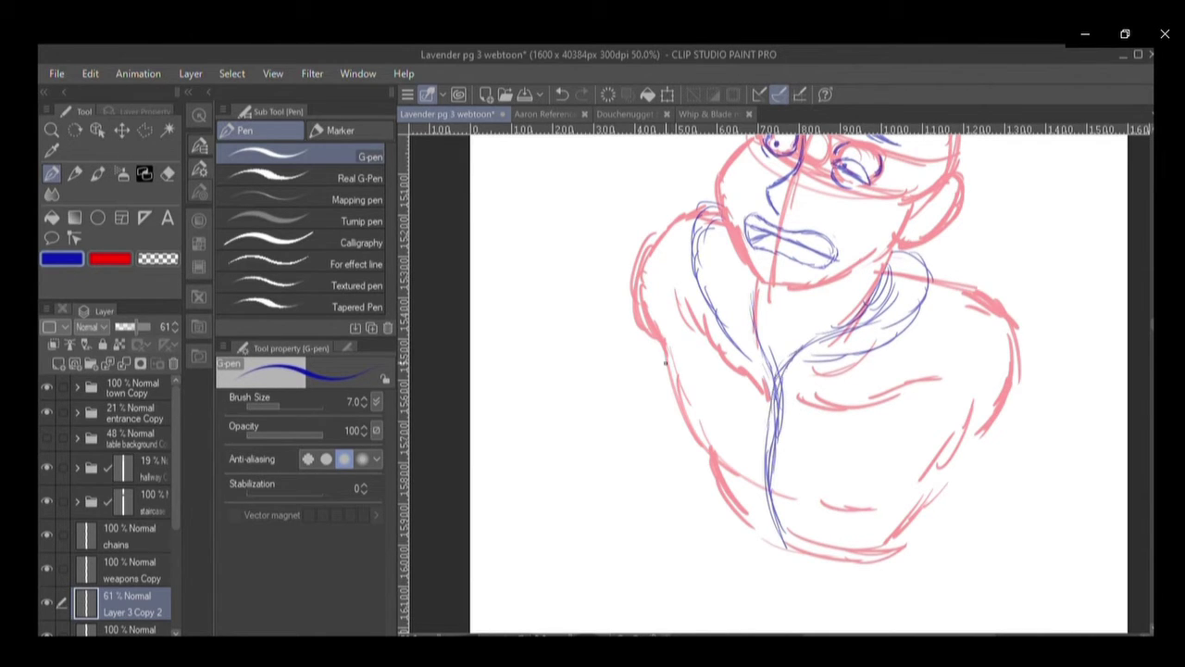
pyautogui.moveTo(660, 332)
pyautogui.mouseDown()
pyautogui.moveTo(657, 304)
pyautogui.moveTo(672, 428)
pyautogui.moveTo(720, 474)
pyautogui.moveTo(889, 510)
pyautogui.mouseUp()
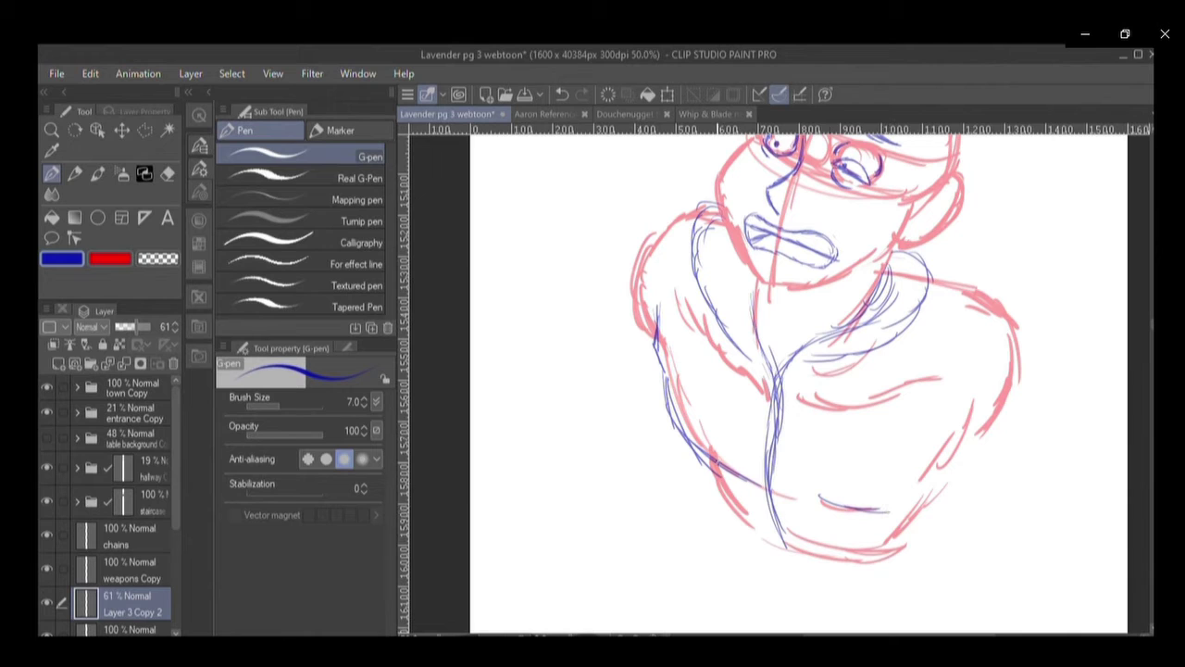
pyautogui.moveTo(715, 468)
pyautogui.mouseDown()
pyautogui.moveTo(751, 532)
pyautogui.moveTo(737, 528)
pyautogui.moveTo(743, 516)
pyautogui.moveTo(861, 557)
pyautogui.mouseUp()
pyautogui.moveTo(751, 510); pyautogui.dragTo(747, 523)
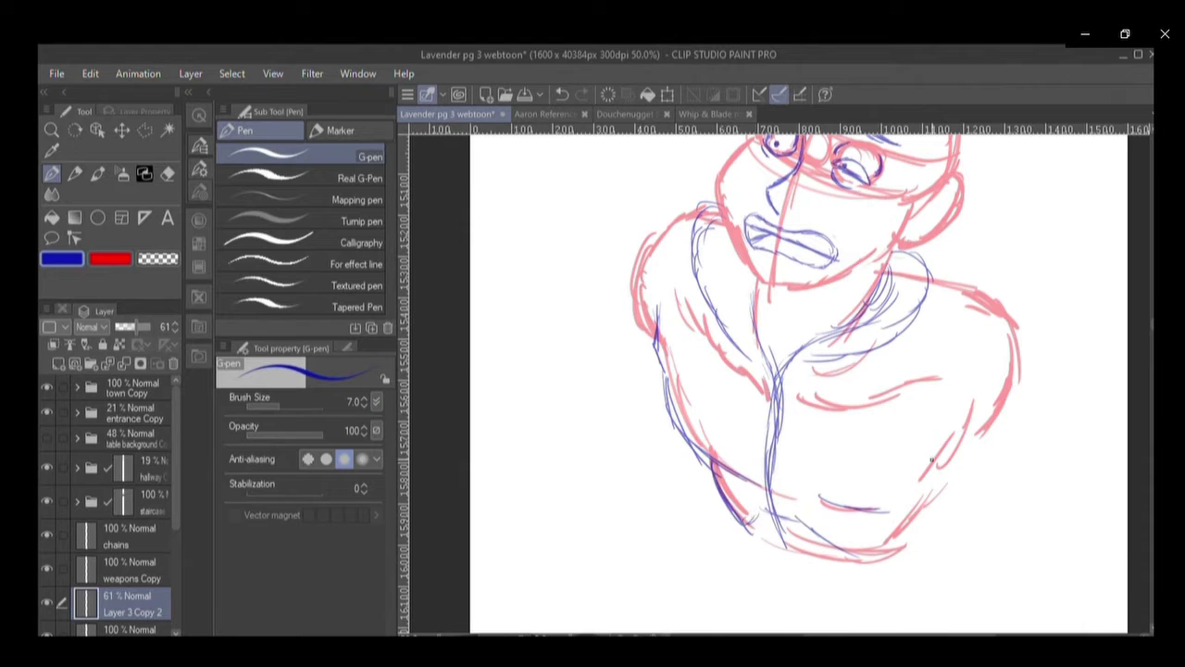
# Line the right and lower-right body and trace the left shoulder-arm outline.
pyautogui.moveTo(967, 419)
pyautogui.mouseDown()
pyautogui.moveTo(992, 378)
pyautogui.moveTo(872, 558)
pyautogui.mouseUp()
pyautogui.moveTo(957, 462)
pyautogui.mouseDown()
pyautogui.moveTo(1002, 387)
pyautogui.moveTo(1007, 310)
pyautogui.moveTo(988, 283)
pyautogui.moveTo(938, 269)
pyautogui.moveTo(1030, 373)
pyautogui.mouseUp()
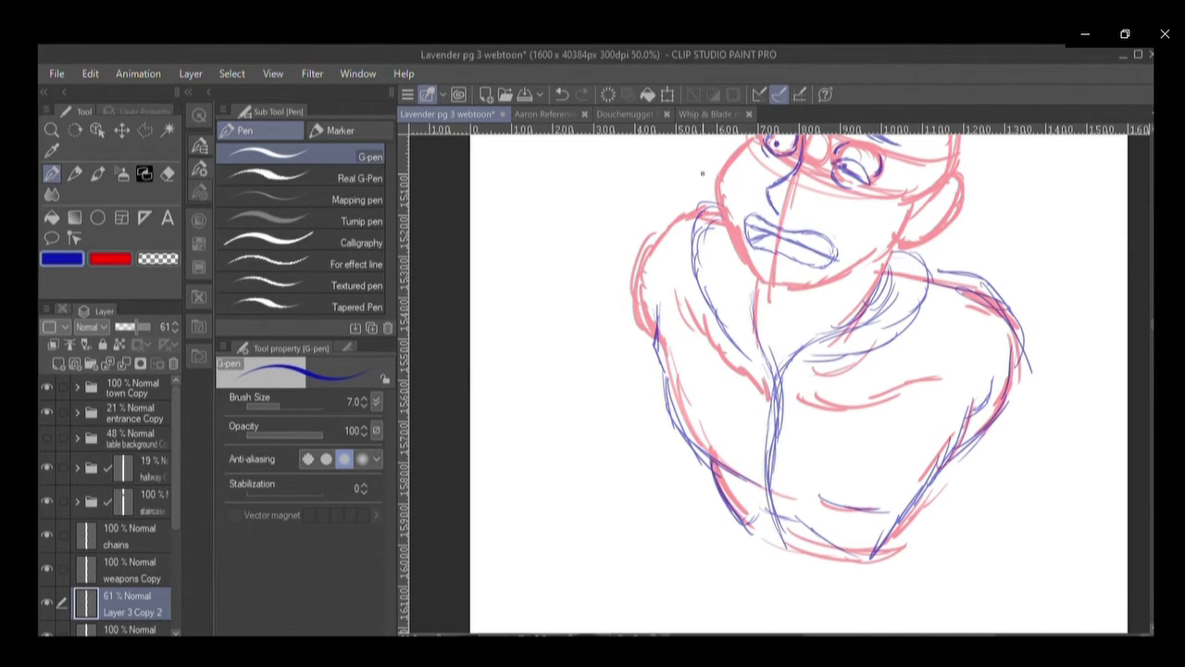
pyautogui.moveTo(694, 206)
pyautogui.mouseDown()
pyautogui.moveTo(648, 259)
pyautogui.moveTo(641, 341)
pyautogui.mouseUp()
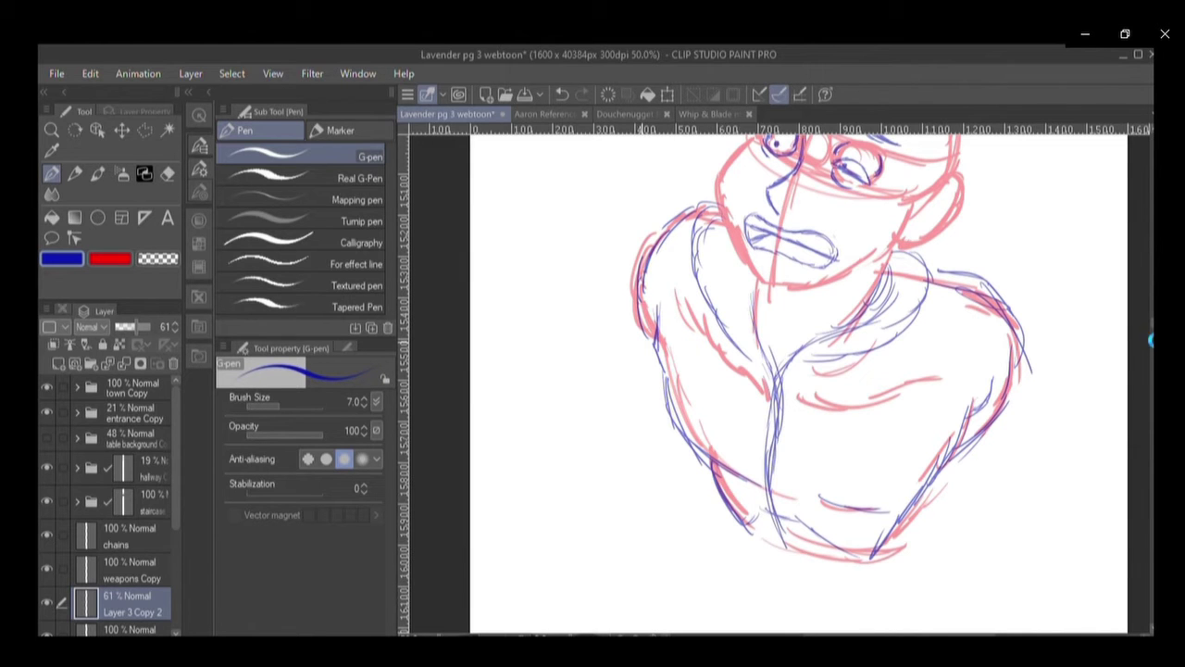
# Draw the ear on the head's right side and hatch around it.
pyautogui.scroll(5, 1150, 329)
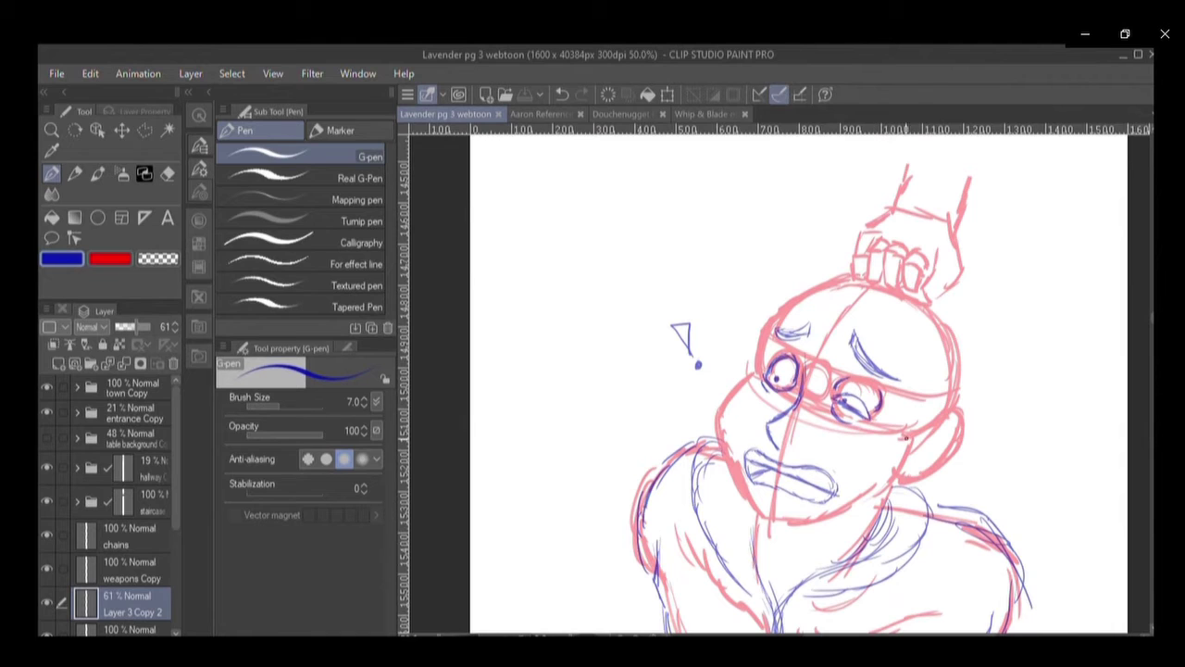
pyautogui.moveTo(937, 424)
pyautogui.mouseDown()
pyautogui.moveTo(950, 430)
pyautogui.moveTo(928, 458)
pyautogui.mouseUp()
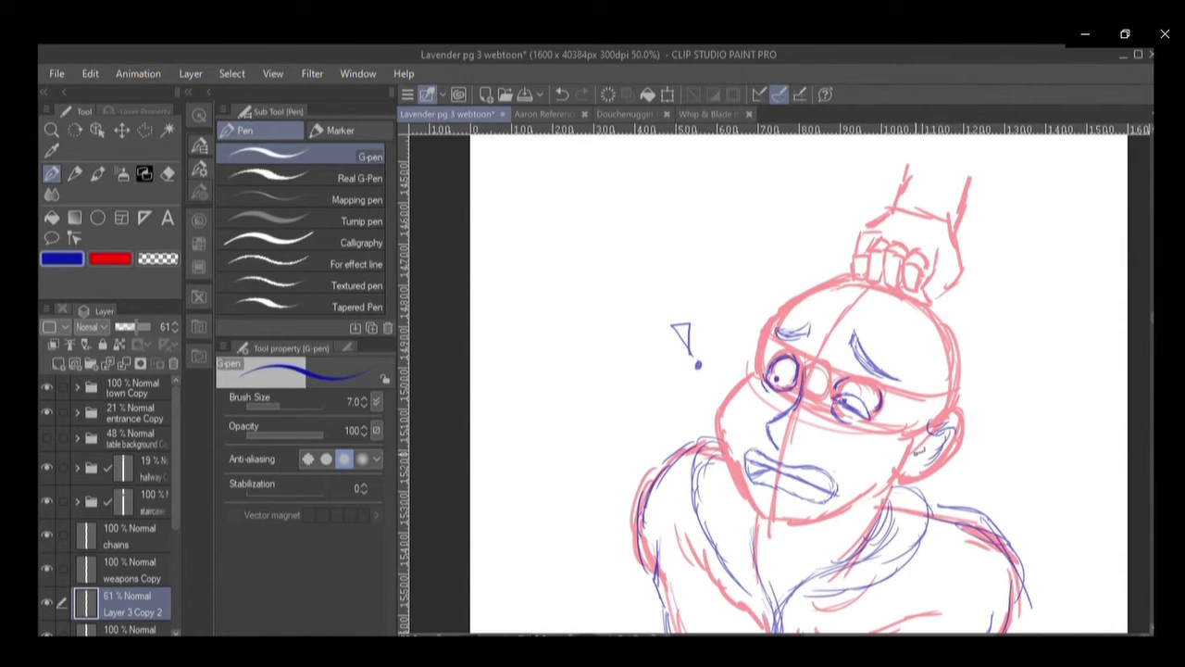
pyautogui.moveTo(923, 404)
pyautogui.mouseDown()
pyautogui.moveTo(919, 432)
pyautogui.moveTo(913, 368)
pyautogui.moveTo(905, 451)
pyautogui.mouseUp()
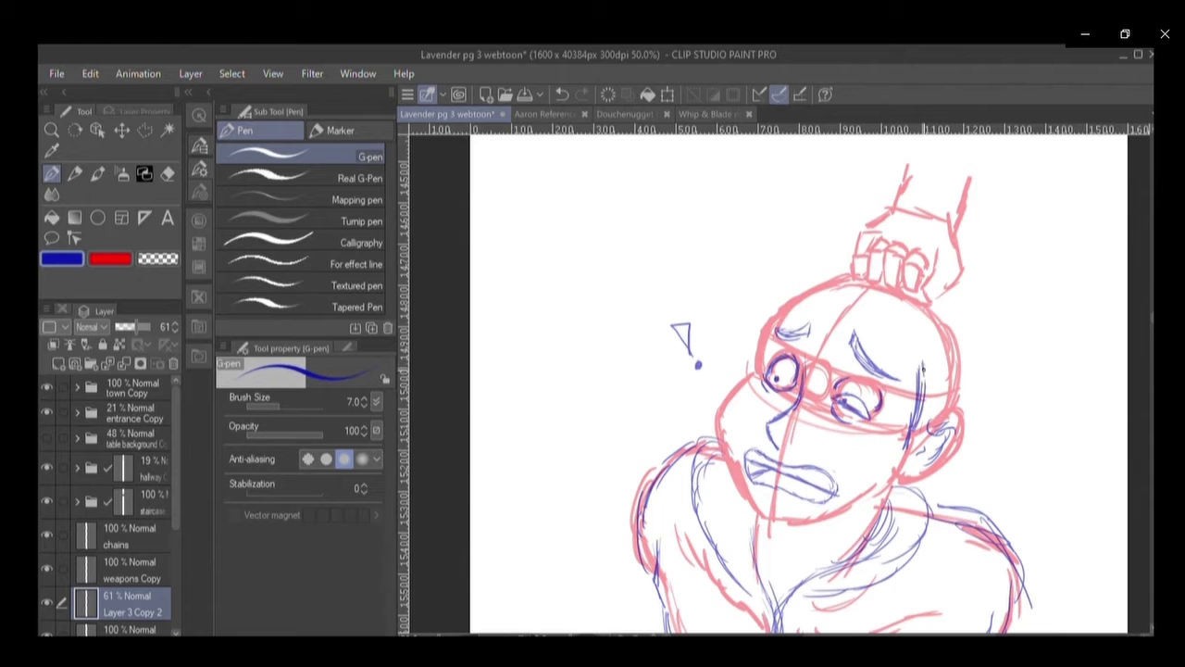
pyautogui.moveTo(923, 368)
pyautogui.mouseDown()
pyautogui.moveTo(939, 354)
pyautogui.moveTo(959, 369)
pyautogui.moveTo(937, 427)
pyautogui.mouseUp()
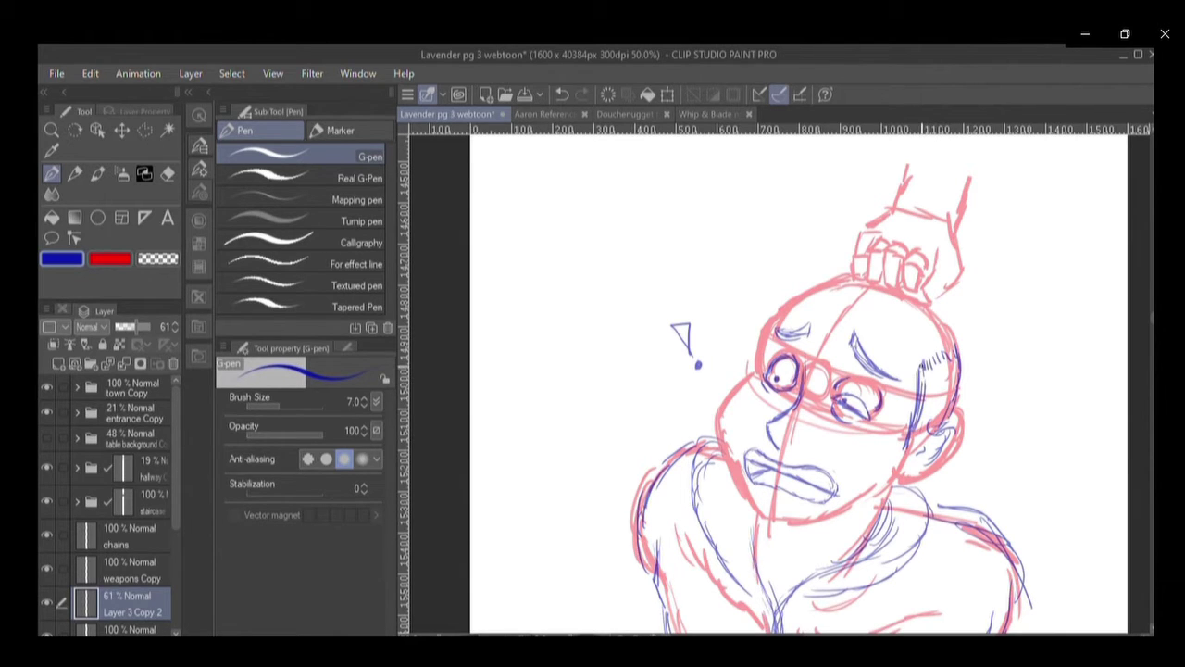
pyautogui.moveTo(922, 368); pyautogui.dragTo(904, 434)
pyautogui.moveTo(910, 424)
pyautogui.mouseDown()
pyautogui.moveTo(905, 457)
pyautogui.moveTo(939, 422)
pyautogui.mouseUp()
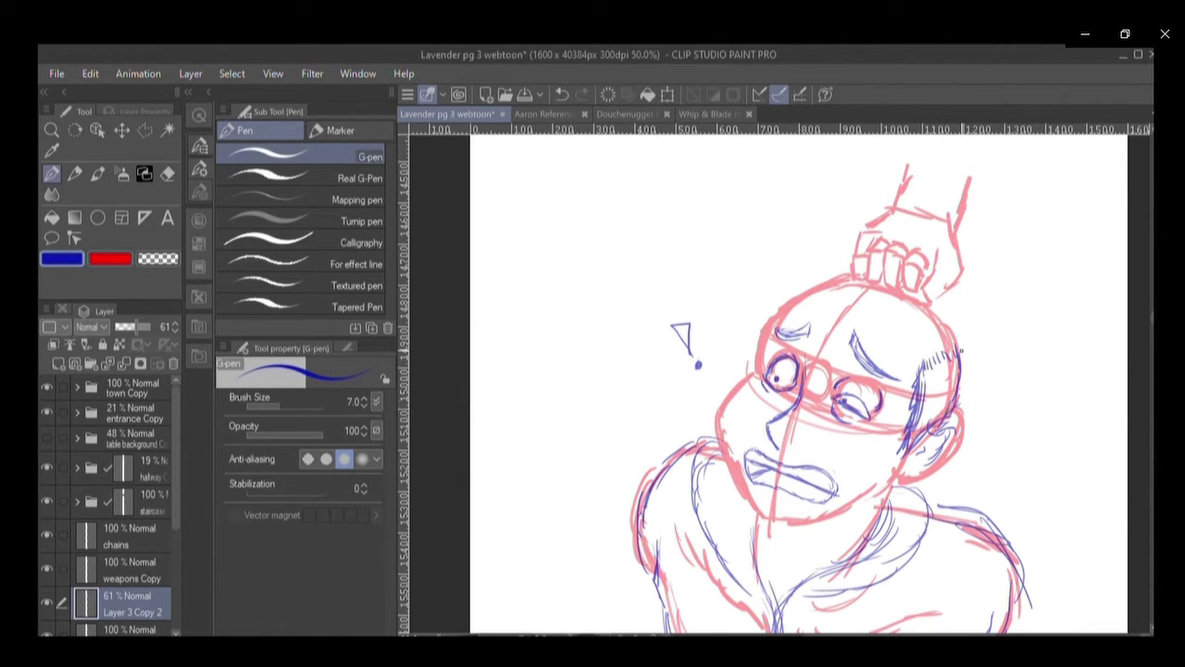
pyautogui.moveTo(968, 335); pyautogui.dragTo(957, 344)
# After checking the Aaron Reference, sketch hair beneath the gripping hand and out to the left.
pyautogui.click(545, 111)
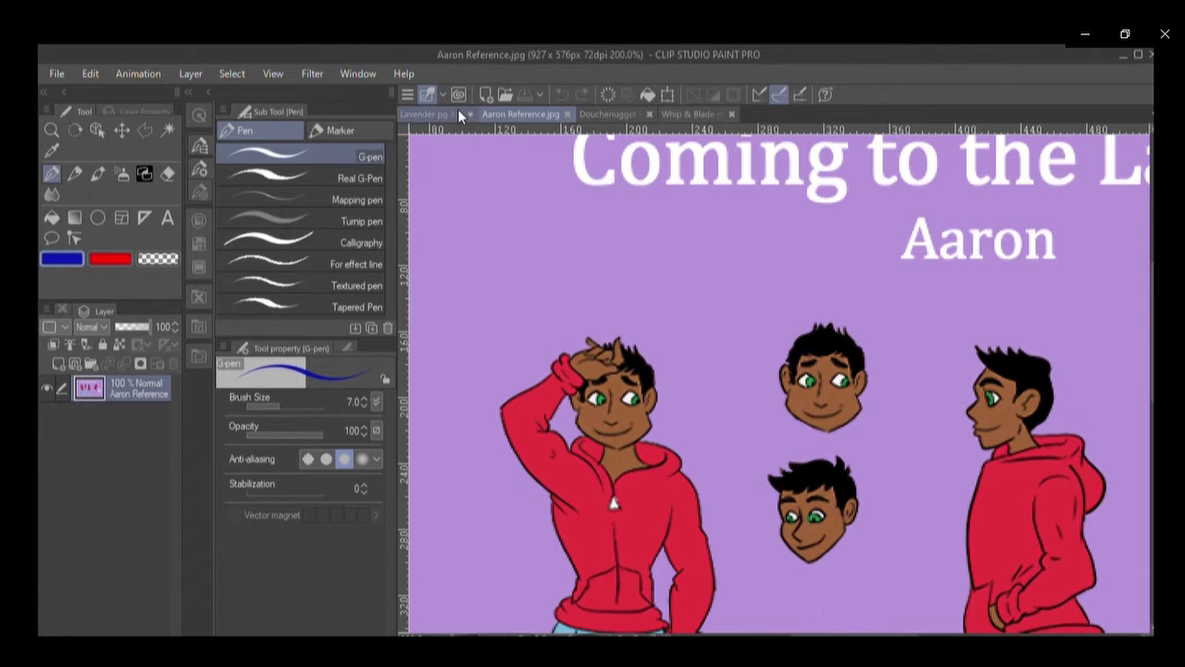
pyautogui.click(432, 110)
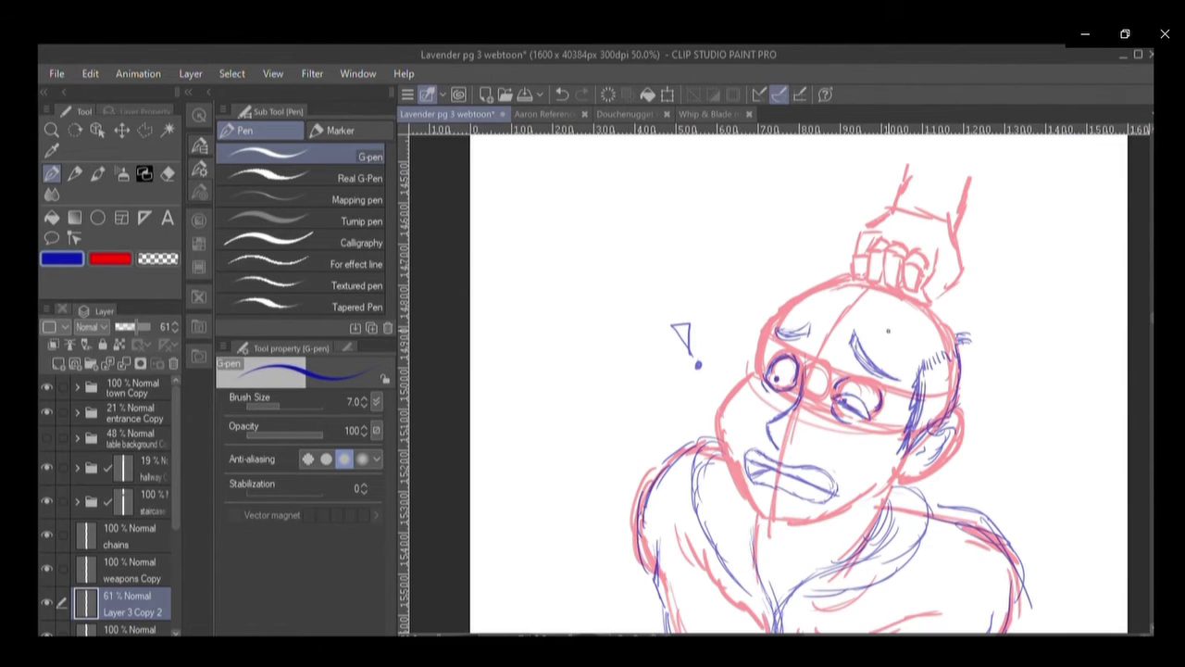
pyautogui.moveTo(880, 275)
pyautogui.mouseDown()
pyautogui.moveTo(881, 231)
pyautogui.moveTo(903, 291)
pyautogui.moveTo(888, 250)
pyautogui.moveTo(903, 243)
pyautogui.moveTo(922, 292)
pyautogui.mouseUp()
pyautogui.moveTo(933, 250)
pyautogui.mouseDown()
pyautogui.moveTo(924, 294)
pyautogui.moveTo(954, 344)
pyautogui.mouseUp()
pyautogui.moveTo(865, 230); pyautogui.dragTo(863, 255)
pyautogui.moveTo(862, 222); pyautogui.dragTo(861, 261)
pyautogui.moveTo(864, 245); pyautogui.dragTo(859, 267)
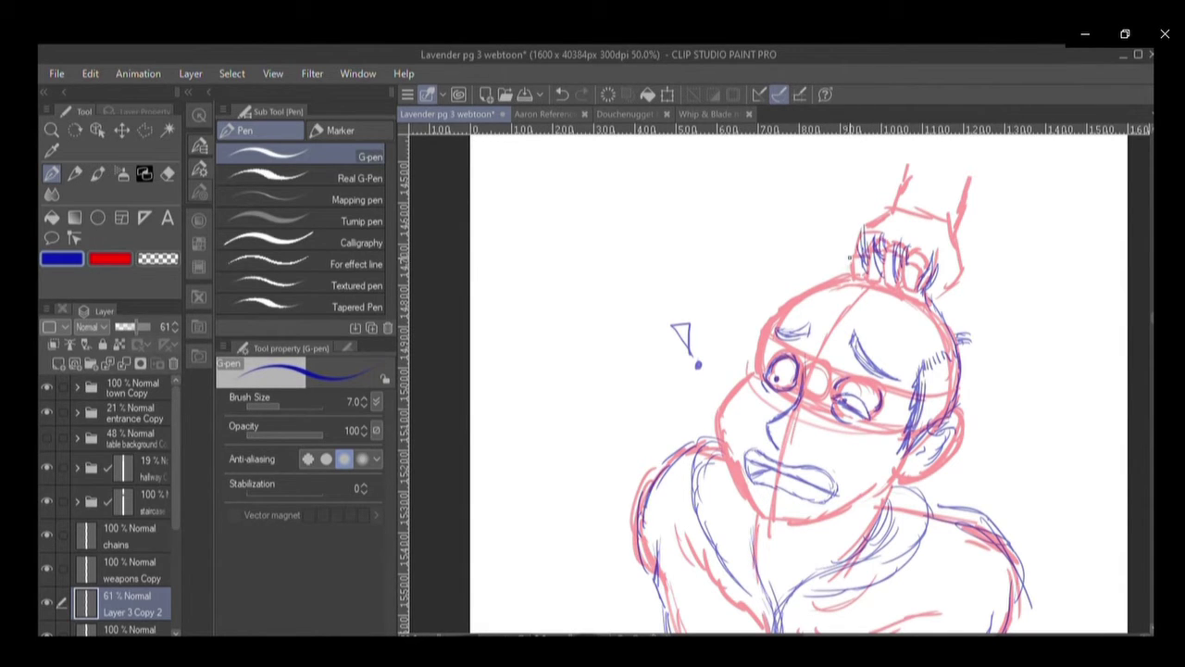
pyautogui.moveTo(837, 263); pyautogui.dragTo(812, 282)
# Refine the head's right and upper-left outlines and hatch hair across the top and left.
pyautogui.moveTo(929, 283); pyautogui.dragTo(957, 347)
pyautogui.moveTo(952, 313); pyautogui.dragTo(955, 339)
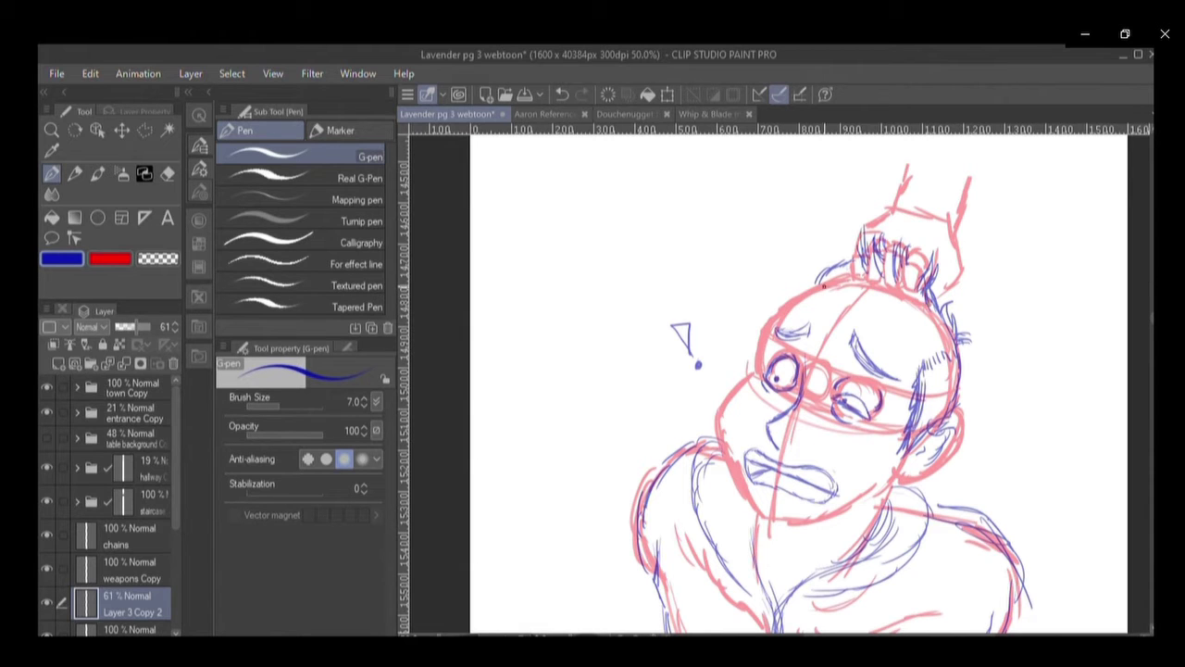
pyautogui.moveTo(822, 289)
pyautogui.mouseDown()
pyautogui.moveTo(802, 285)
pyautogui.moveTo(770, 322)
pyautogui.mouseUp()
pyautogui.moveTo(886, 297)
pyautogui.mouseDown()
pyautogui.moveTo(872, 269)
pyautogui.moveTo(867, 295)
pyautogui.moveTo(849, 278)
pyautogui.moveTo(825, 283)
pyautogui.mouseUp()
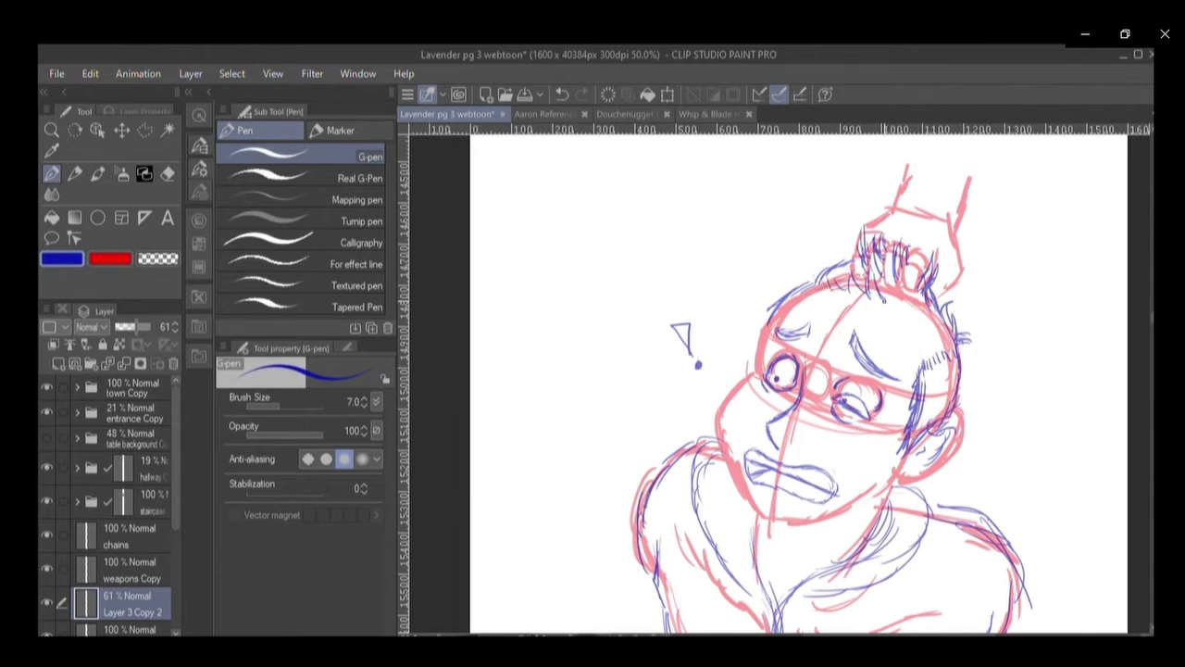
pyautogui.moveTo(881, 313); pyautogui.dragTo(897, 332)
pyautogui.moveTo(892, 287); pyautogui.dragTo(917, 372)
pyautogui.moveTo(812, 294); pyautogui.dragTo(772, 318)
pyautogui.moveTo(893, 297)
pyautogui.mouseDown()
pyautogui.moveTo(885, 320)
pyautogui.moveTo(885, 298)
pyautogui.moveTo(811, 304)
pyautogui.mouseUp()
pyautogui.moveTo(837, 295); pyautogui.dragTo(798, 300)
pyautogui.moveTo(793, 307); pyautogui.dragTo(774, 324)
pyautogui.moveTo(922, 333); pyautogui.dragTo(909, 359)
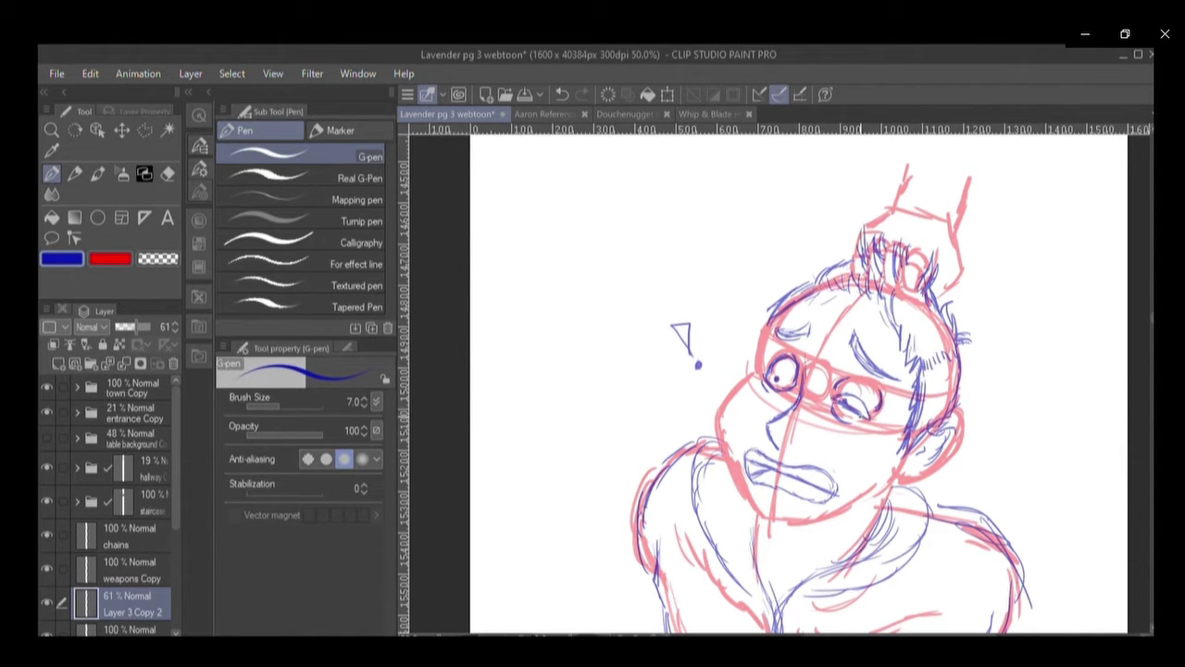
# Zoom out and back in, then scroll down to the panel with the stretched blue body.
pyautogui.click(869, 467)
pyautogui.scroll(-2, 870, 468)
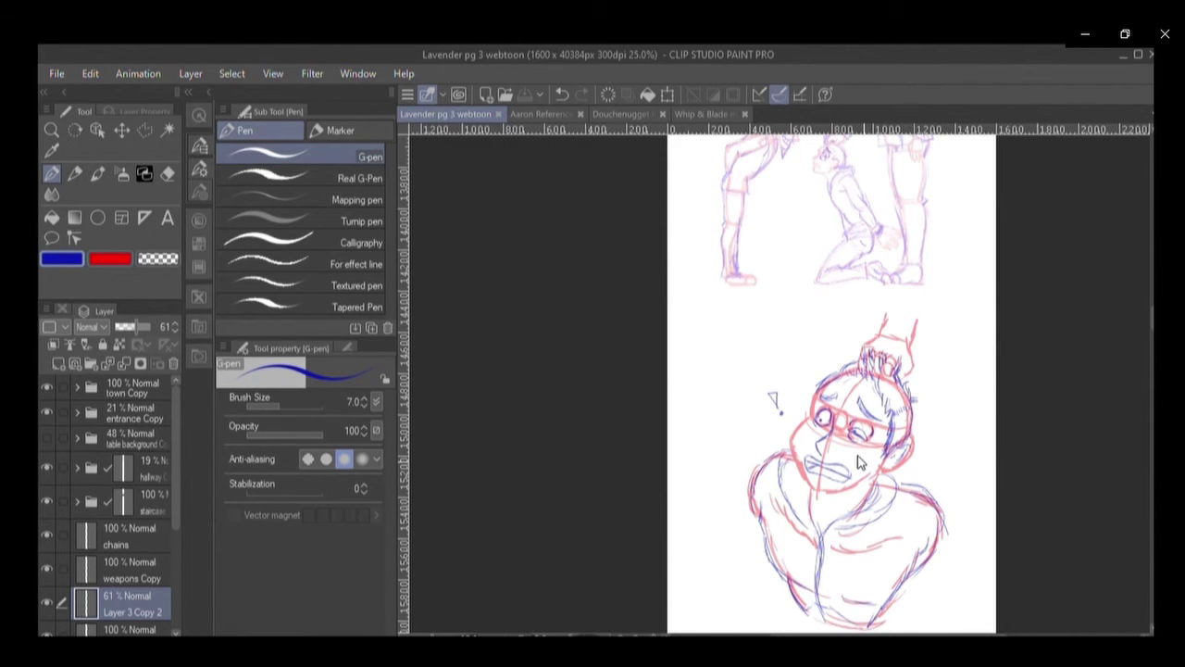
pyautogui.scroll(2, 858, 463)
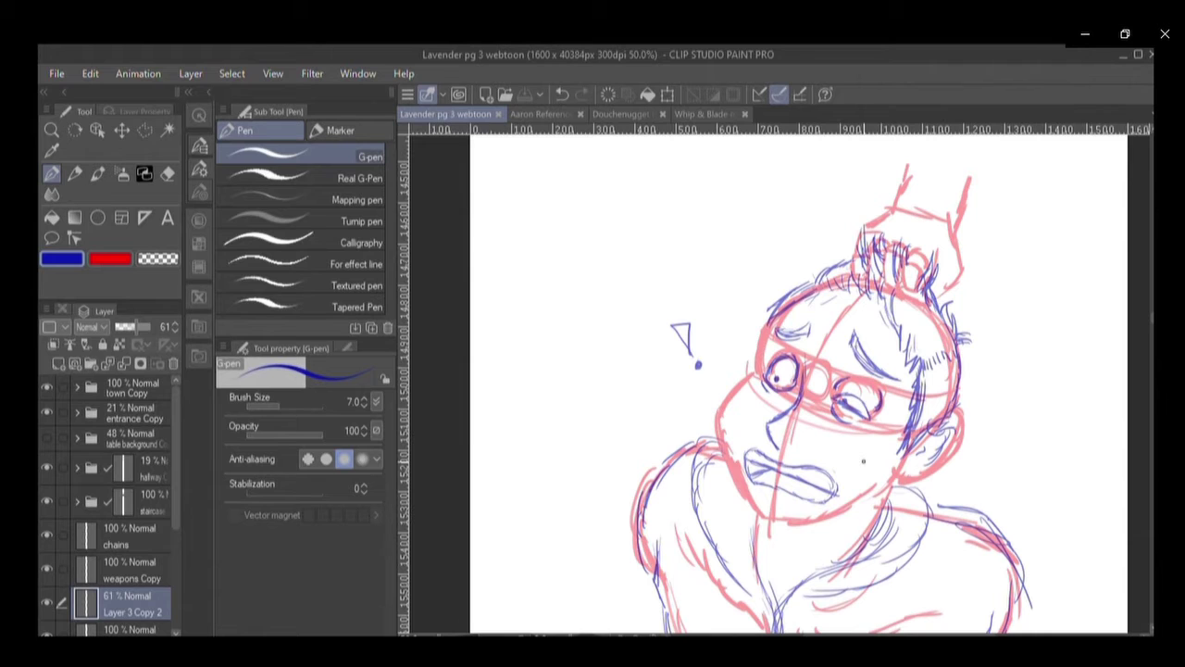
pyautogui.scroll(-10, 1146, 317)
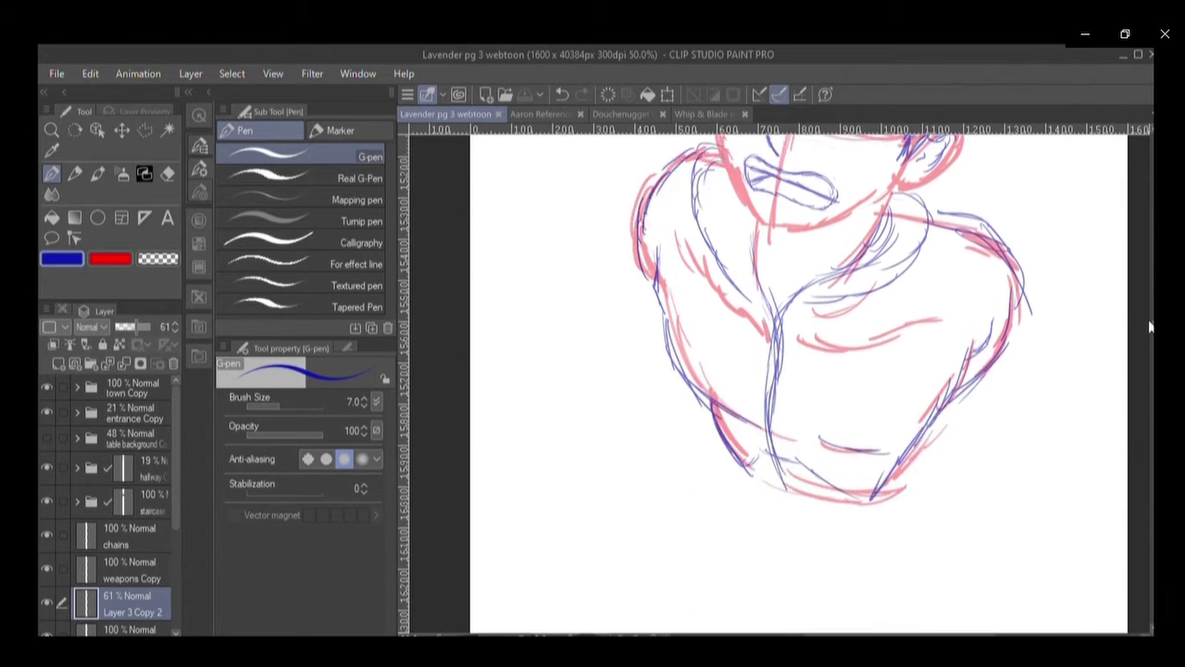
pyautogui.scroll(-1, 798, 422)
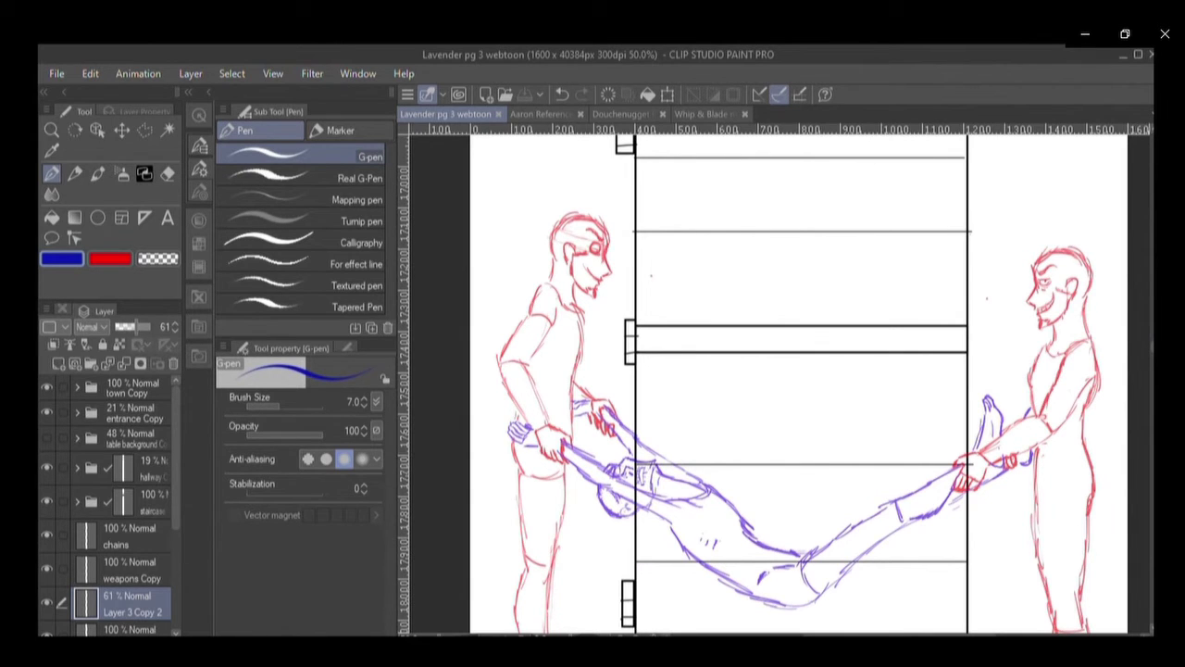
# Turn off the black panel-border layer so the doorway lines disappear.
pyautogui.click(912, 326)
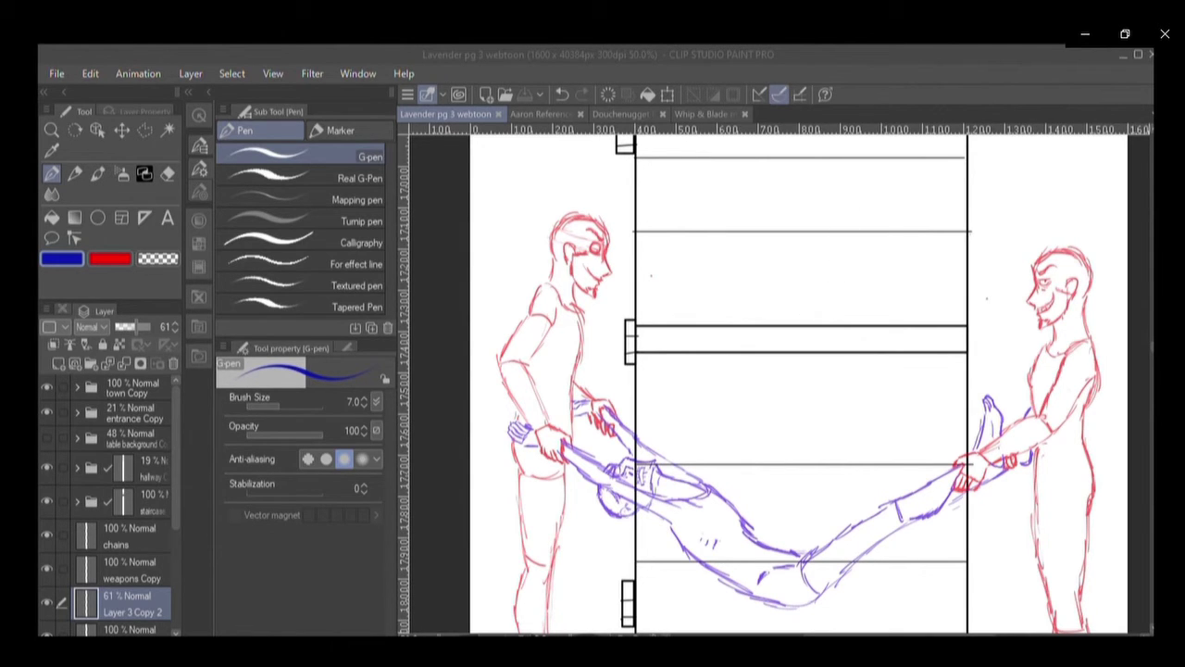
pyautogui.click(885, 391)
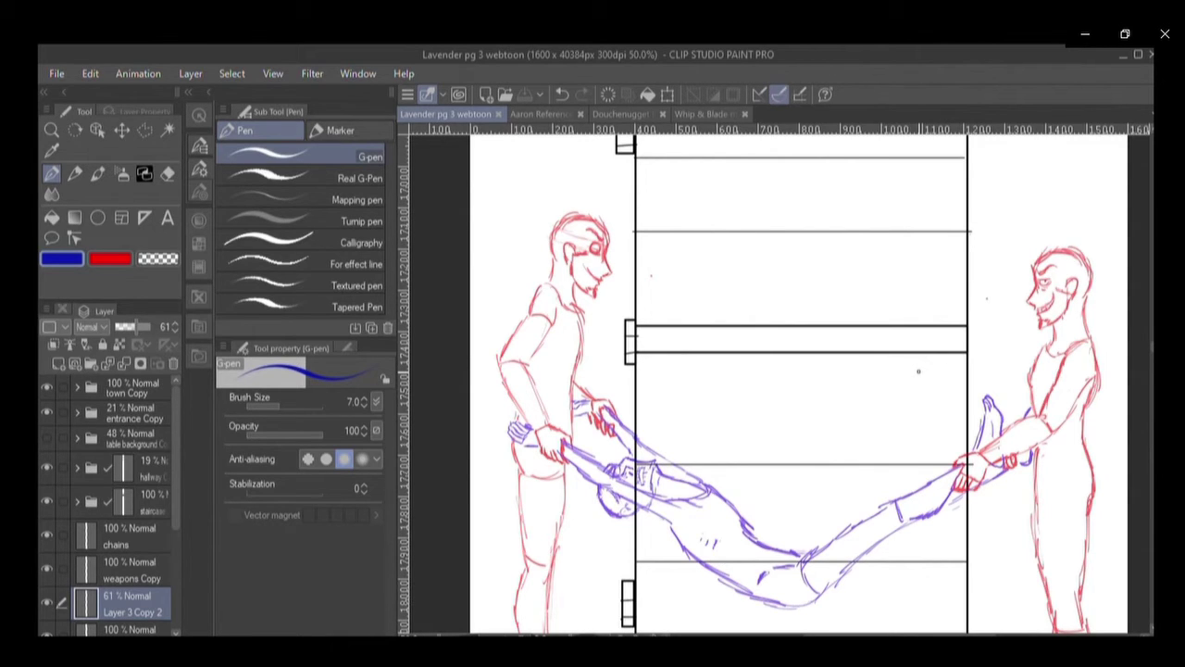
pyautogui.moveTo(1057, 364)
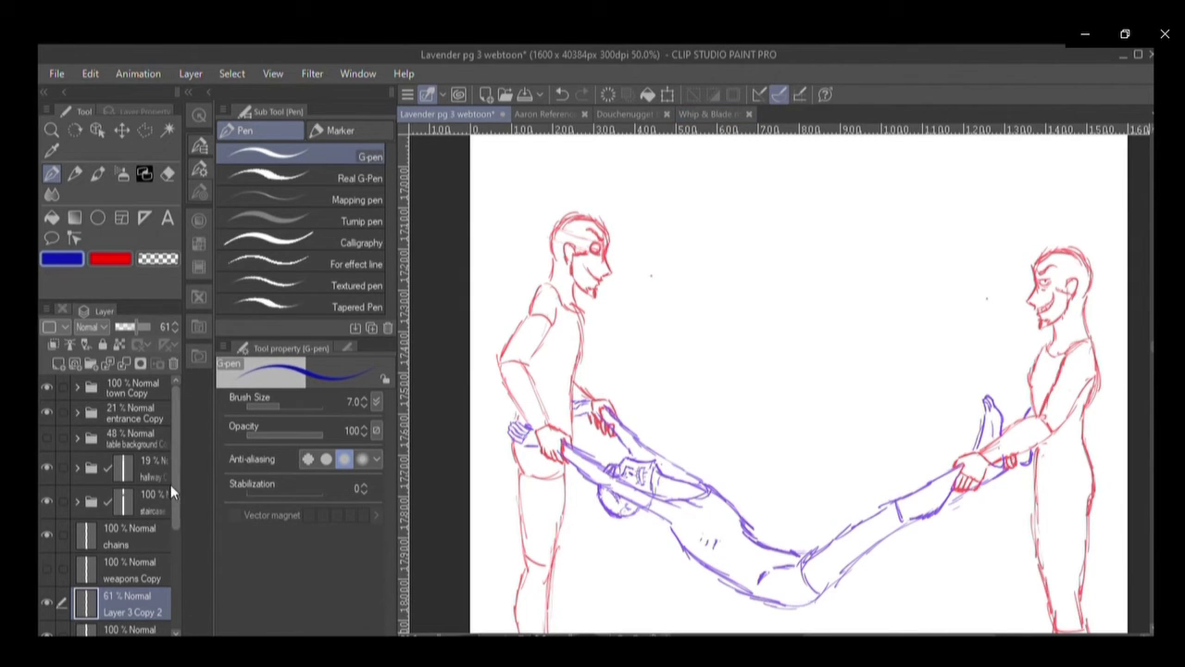
# Lower the sketch Copy 2 layer's opacity to 51%.
pyautogui.scroll(-3, 169, 487)
pyautogui.click(138, 575)
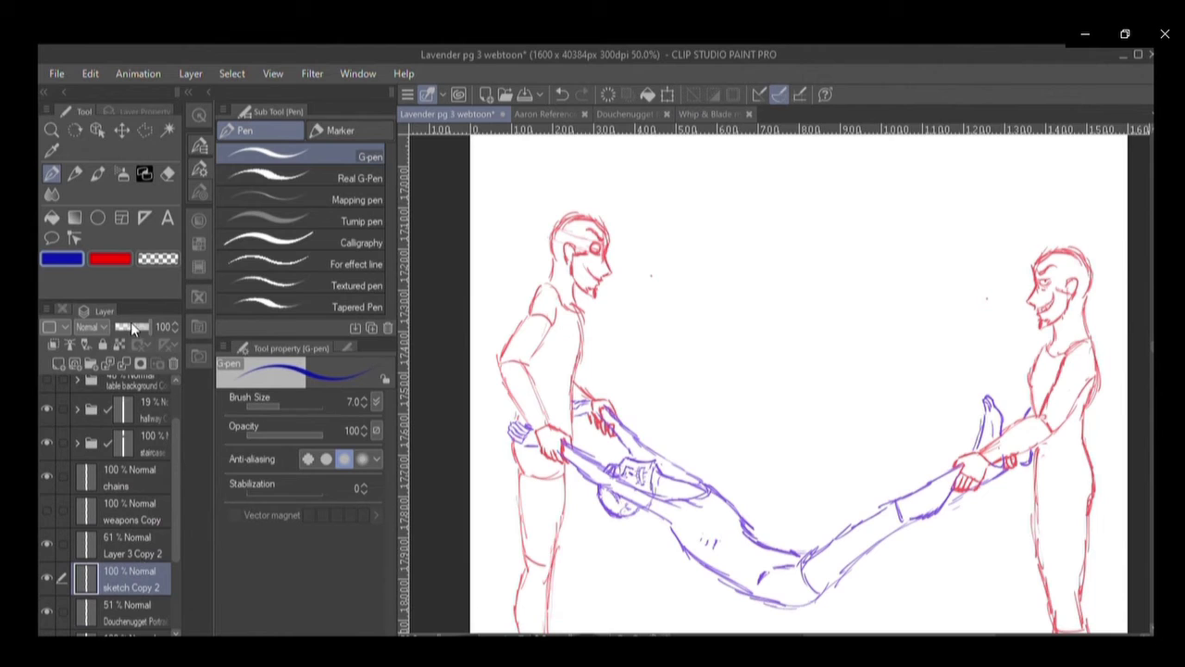
pyautogui.moveTo(131, 321); pyautogui.dragTo(126, 328)
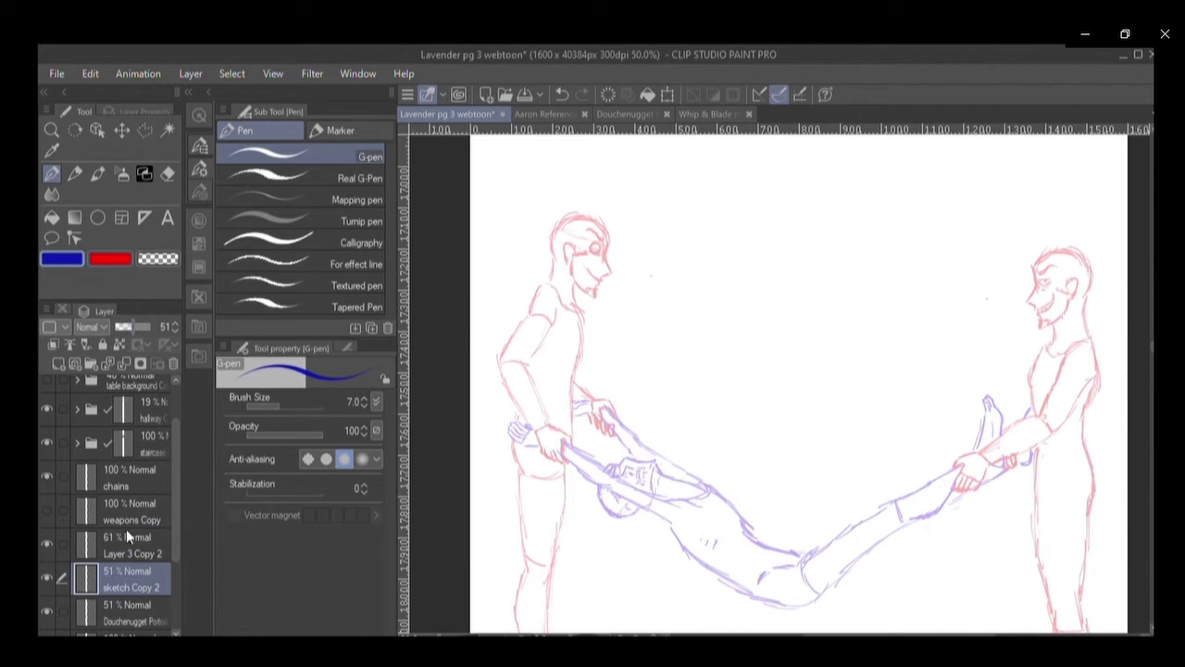
# Return to Layer 3 Copy 2 with blue as the drawing colour, after checking the Whip & Blade reference.
pyautogui.click(123, 532)
pyautogui.click(57, 256)
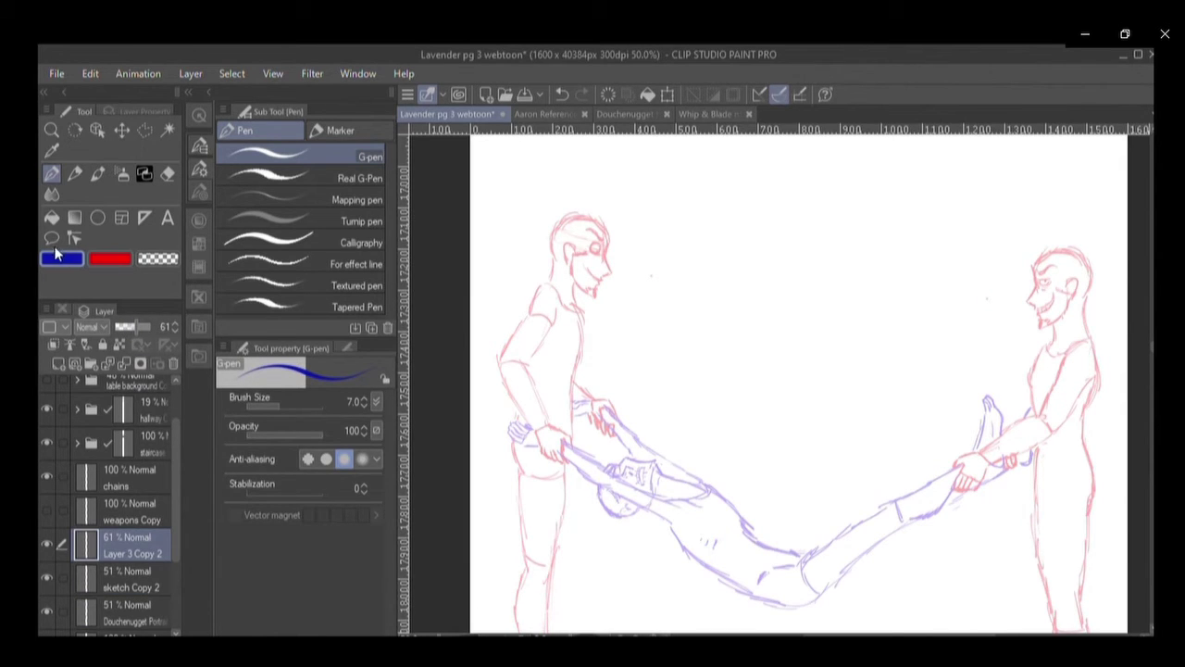
pyautogui.click(713, 113)
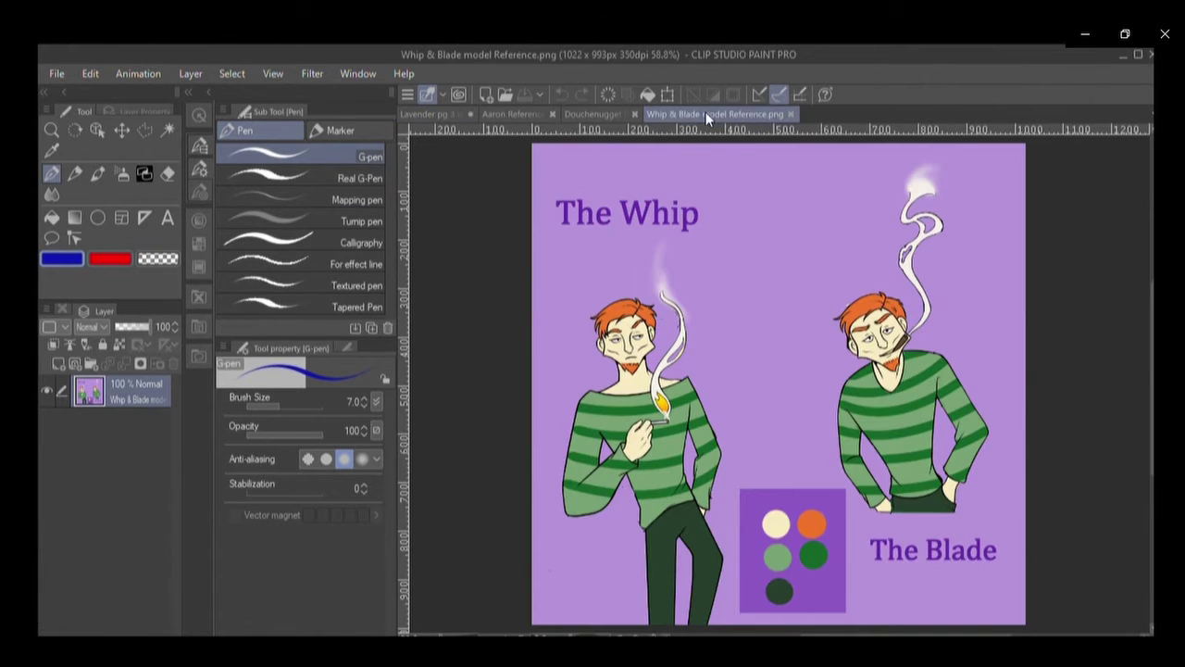
pyautogui.click(419, 107)
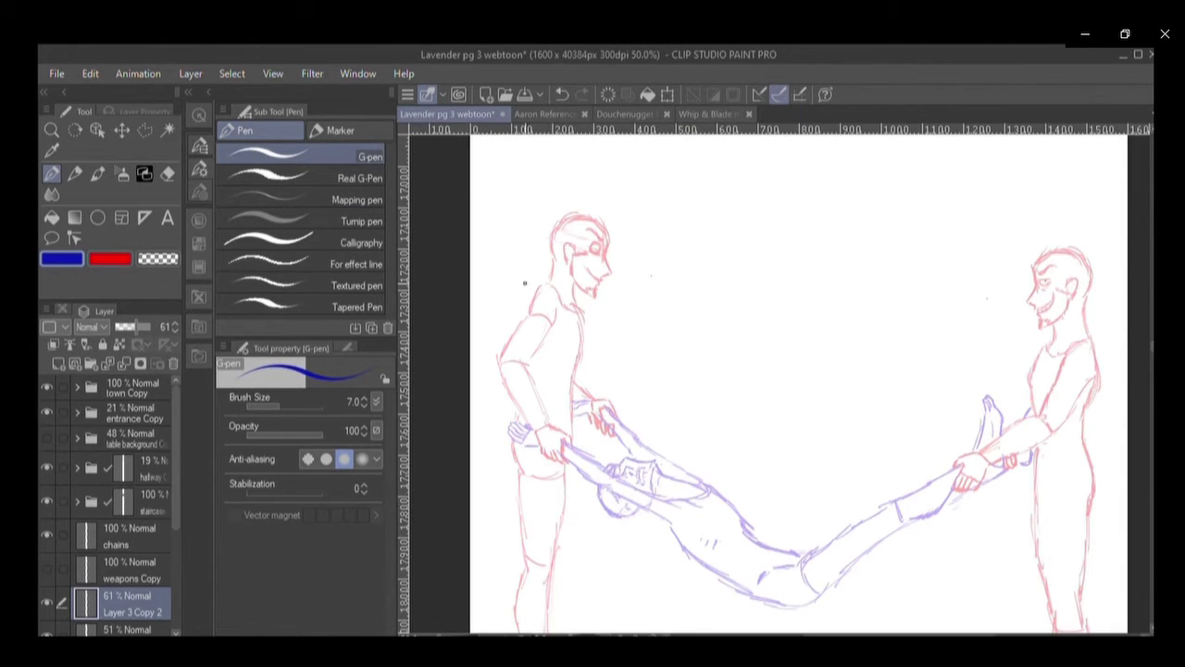
# Draw blue G-pen hair strands across the top and left side of the left figure's head, then save.
pyautogui.scroll(1, 520, 284)
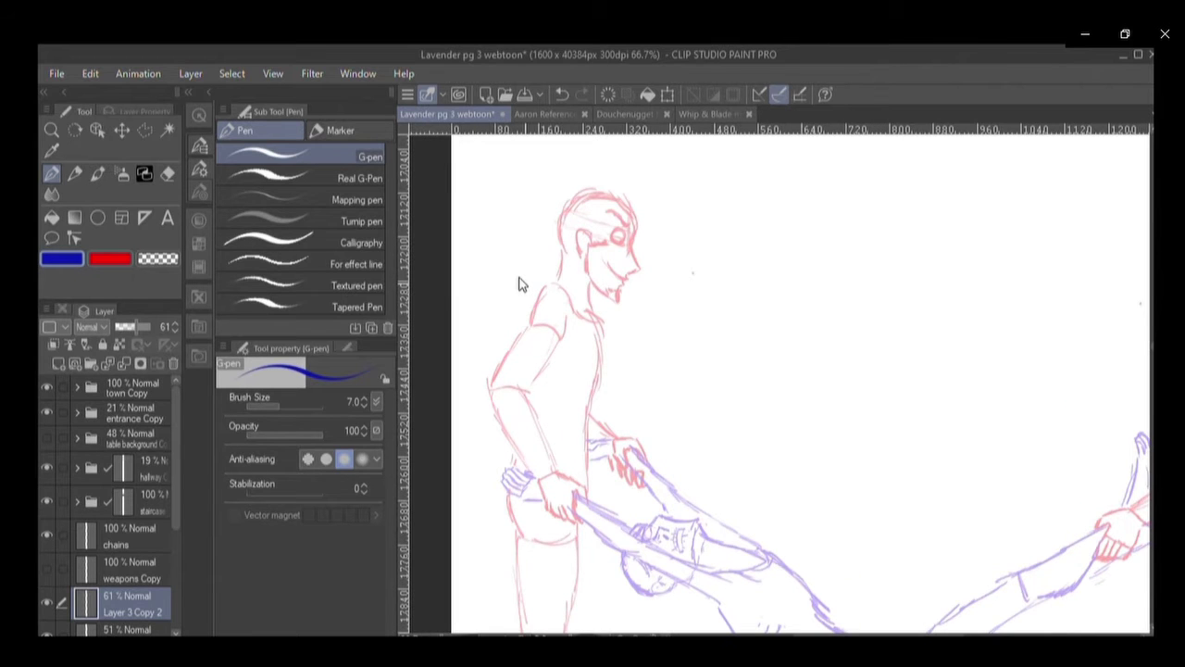
pyautogui.scroll(1, 520, 284)
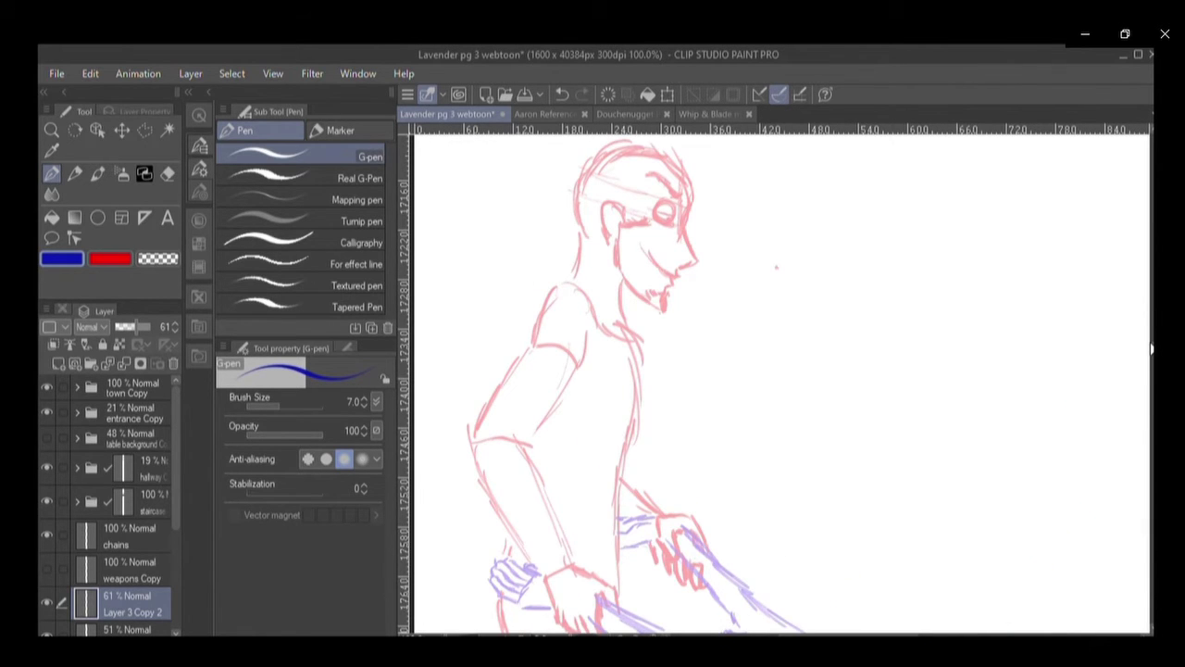
pyautogui.scroll(3, 1146, 341)
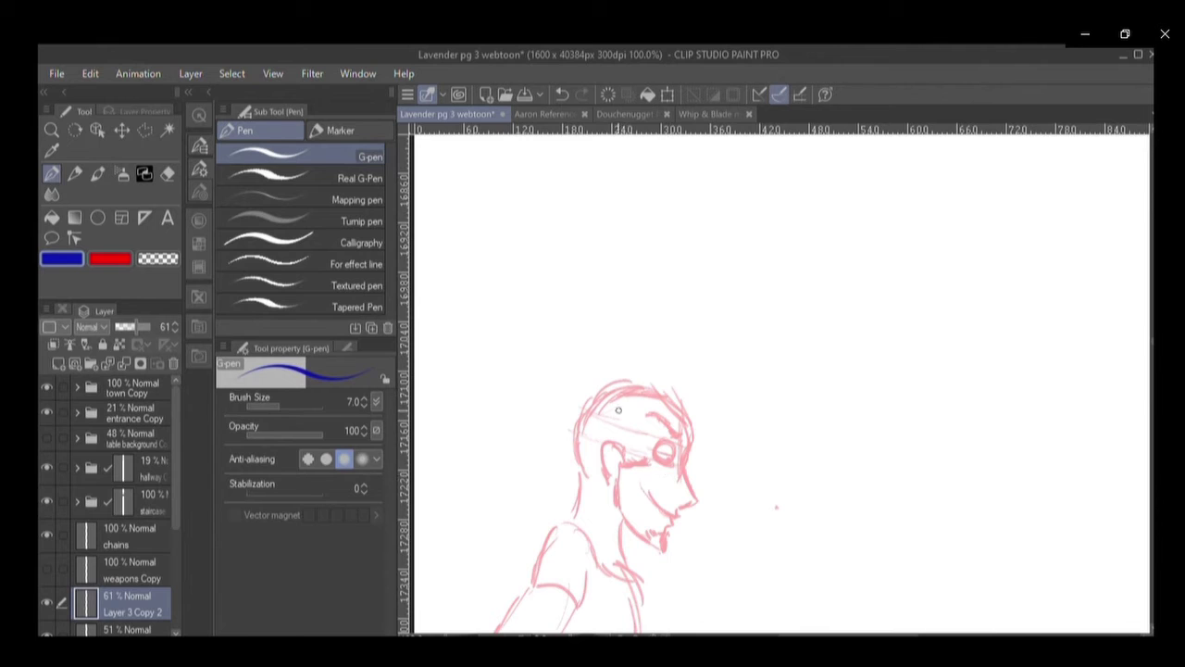
pyautogui.moveTo(595, 408)
pyautogui.mouseDown()
pyautogui.moveTo(597, 383)
pyautogui.moveTo(560, 447)
pyautogui.moveTo(575, 441)
pyautogui.moveTo(578, 487)
pyautogui.moveTo(607, 450)
pyautogui.mouseUp()
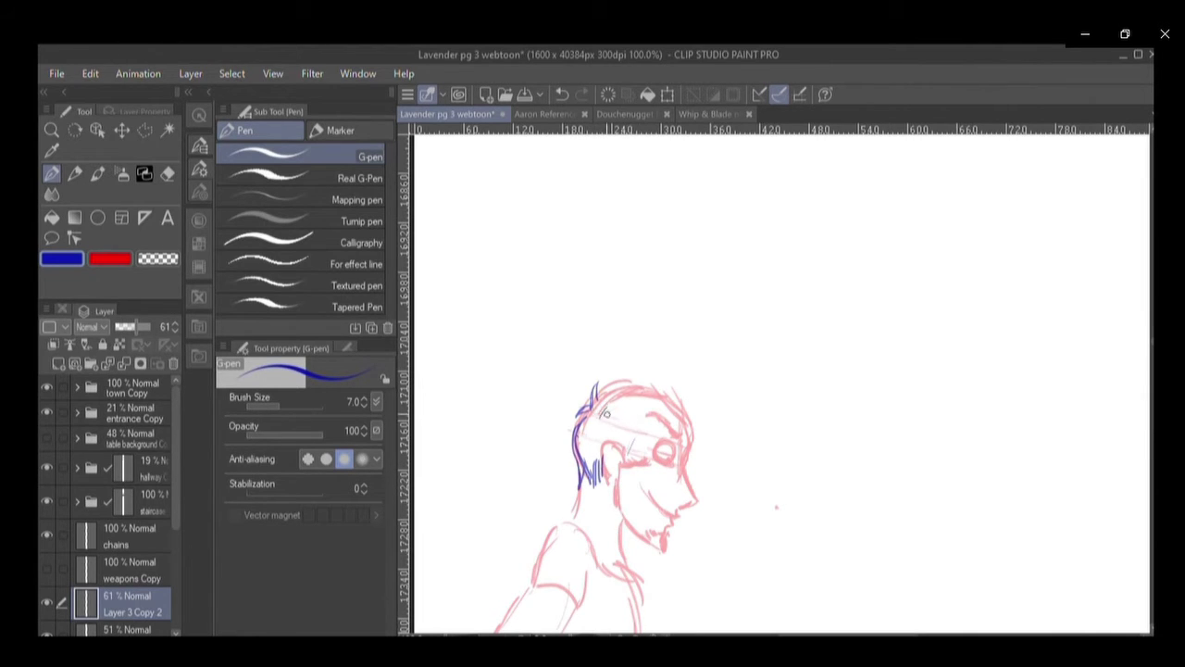
pyautogui.moveTo(609, 412)
pyautogui.mouseDown()
pyautogui.moveTo(673, 416)
pyautogui.moveTo(700, 448)
pyautogui.moveTo(690, 403)
pyautogui.moveTo(627, 382)
pyautogui.moveTo(597, 400)
pyautogui.moveTo(656, 393)
pyautogui.moveTo(708, 419)
pyautogui.moveTo(687, 402)
pyautogui.moveTo(696, 415)
pyautogui.mouseUp()
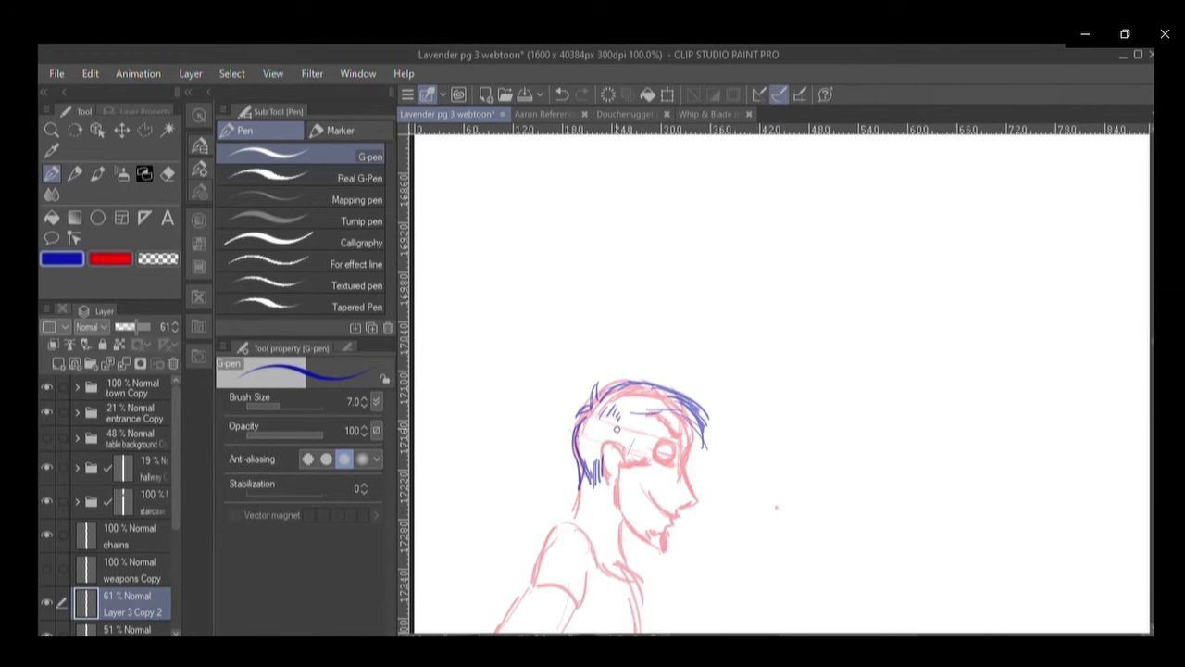
pyautogui.moveTo(620, 424)
pyautogui.mouseDown()
pyautogui.moveTo(625, 457)
pyautogui.moveTo(594, 457)
pyautogui.moveTo(595, 407)
pyautogui.mouseUp()
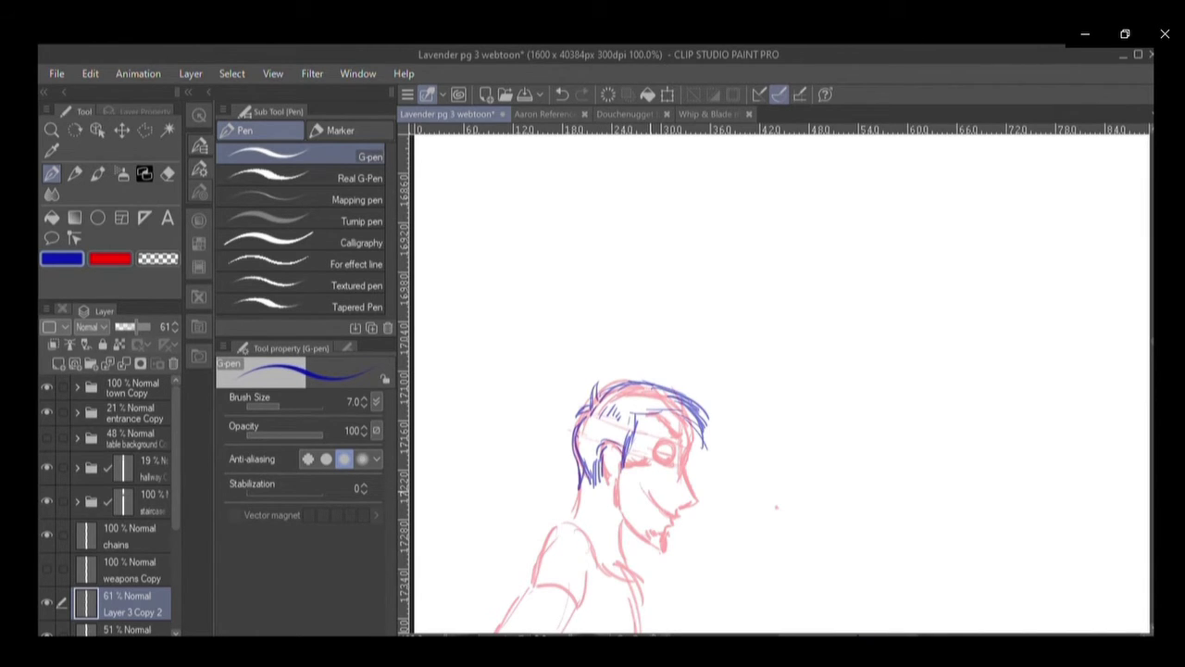
pyautogui.hotkey('ctrl', 's')
pyautogui.hscroll(3, 777, 378)
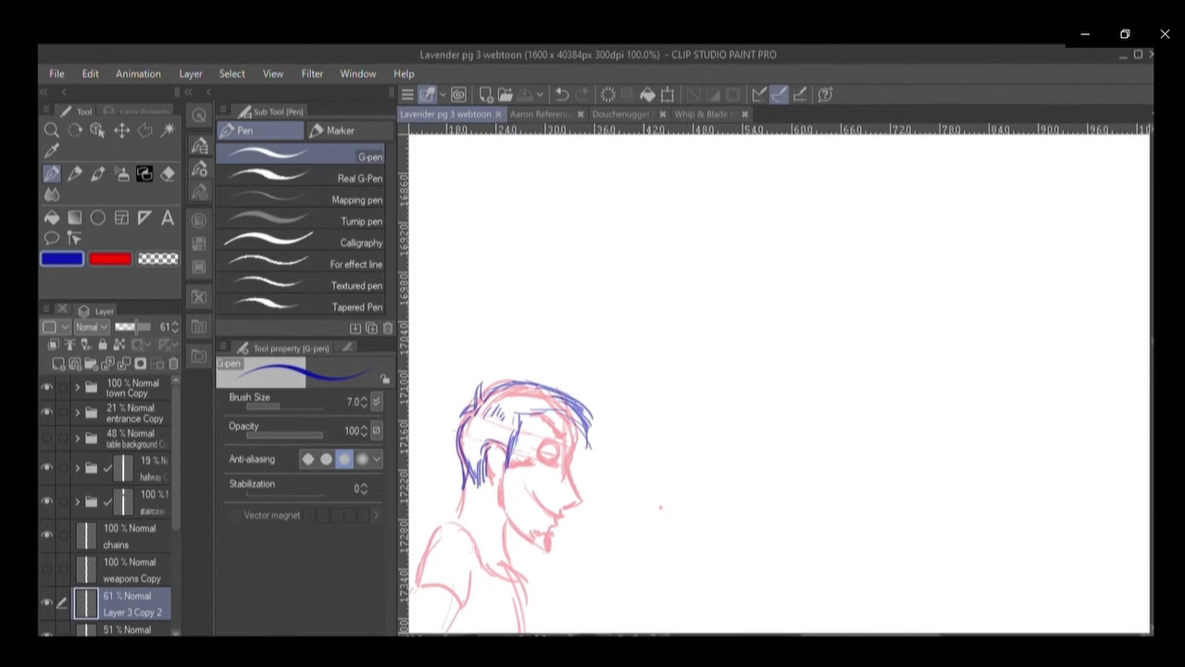
# Add blue hair strokes beside the ear and along the crown of the right-hand head, then save.
pyautogui.hscroll(15, 776, 378)
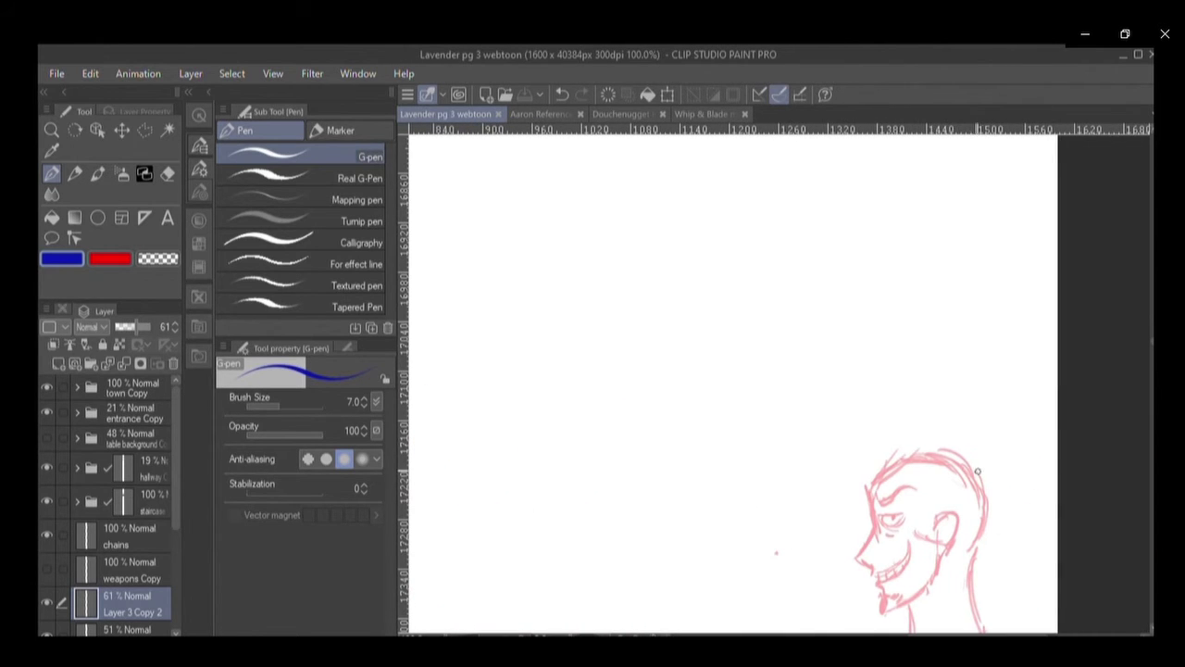
pyautogui.moveTo(930, 533)
pyautogui.mouseDown()
pyautogui.moveTo(923, 493)
pyautogui.moveTo(974, 472)
pyautogui.moveTo(968, 458)
pyautogui.moveTo(989, 480)
pyautogui.moveTo(985, 518)
pyautogui.moveTo(970, 565)
pyautogui.moveTo(967, 546)
pyautogui.moveTo(961, 555)
pyautogui.moveTo(948, 545)
pyautogui.mouseUp()
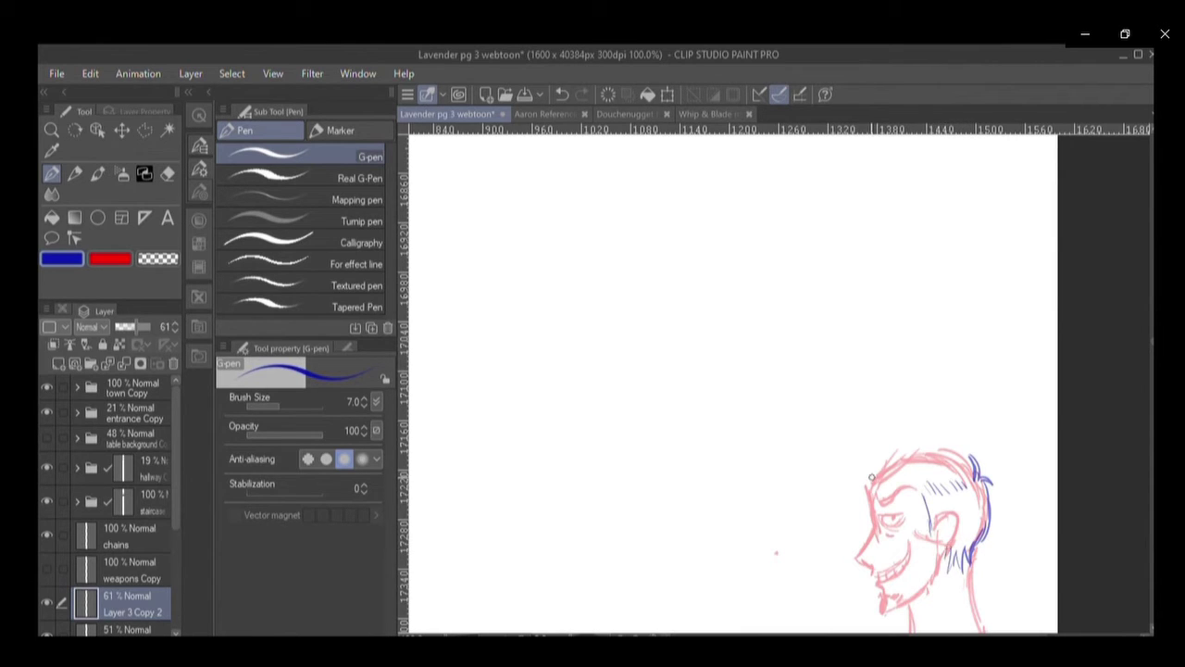
pyautogui.moveTo(963, 472)
pyautogui.mouseDown()
pyautogui.moveTo(899, 448)
pyautogui.moveTo(859, 465)
pyautogui.moveTo(841, 493)
pyautogui.moveTo(922, 450)
pyautogui.moveTo(861, 474)
pyautogui.moveTo(861, 490)
pyautogui.moveTo(879, 474)
pyautogui.moveTo(935, 482)
pyautogui.mouseUp()
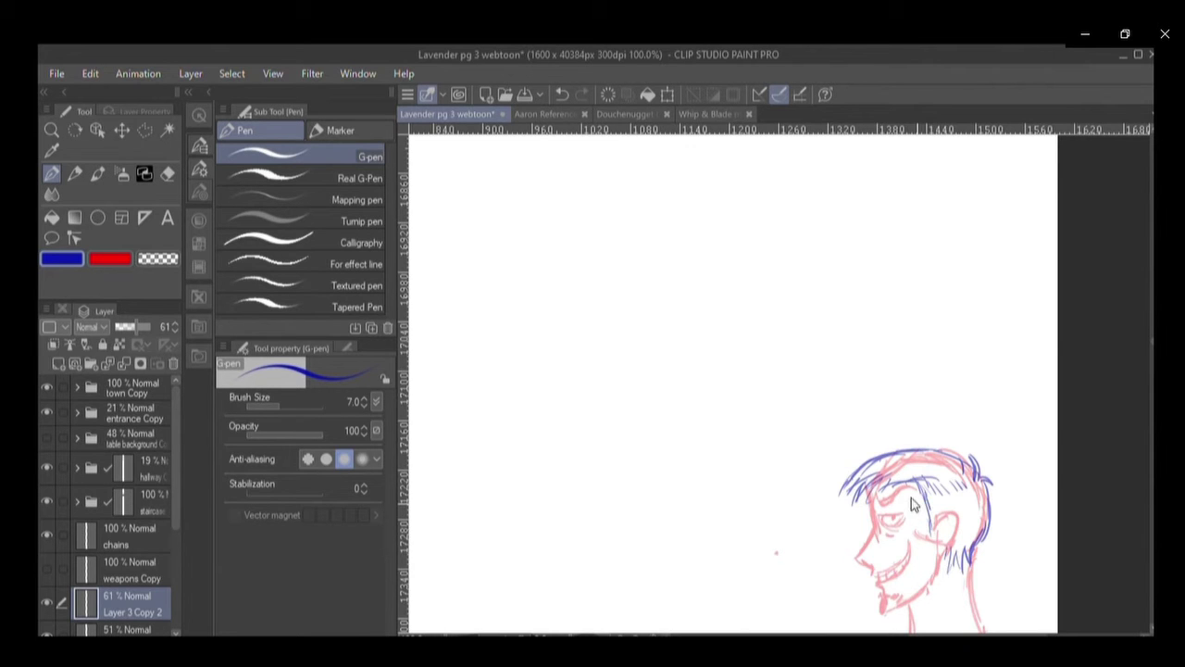
pyautogui.hotkey('ctrl', 's')
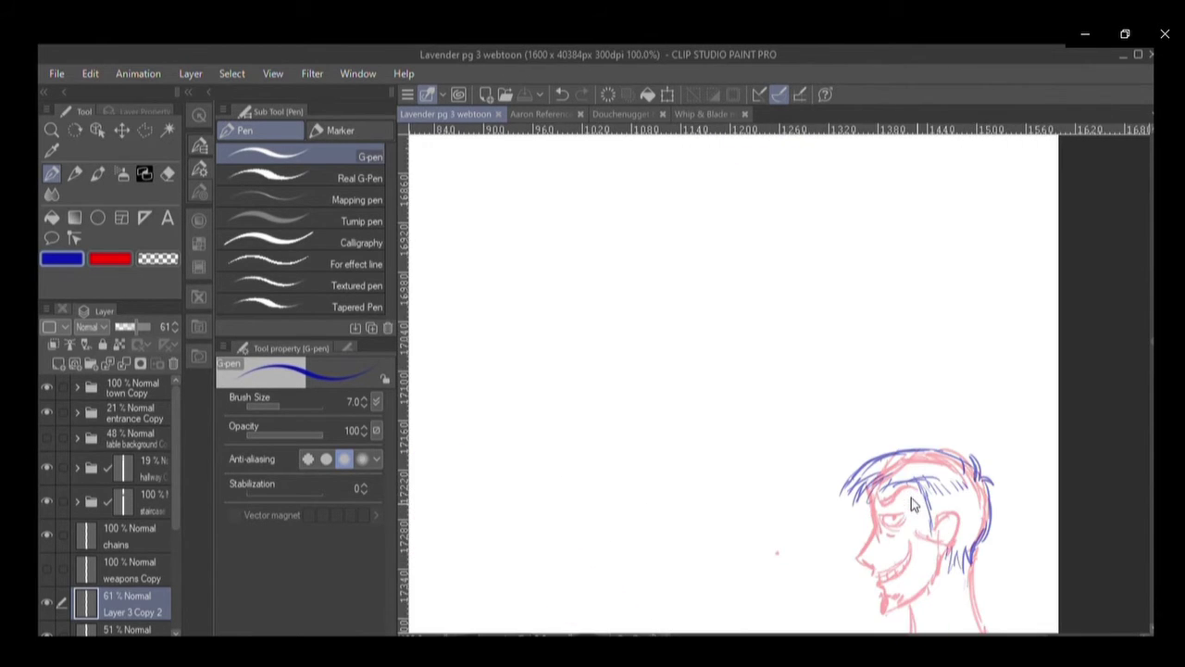
# Trace the right figure's collar, waistband, shoulder, sleeve cuff, upper arm and forearm in blue.
pyautogui.scroll(-5, 1146, 335)
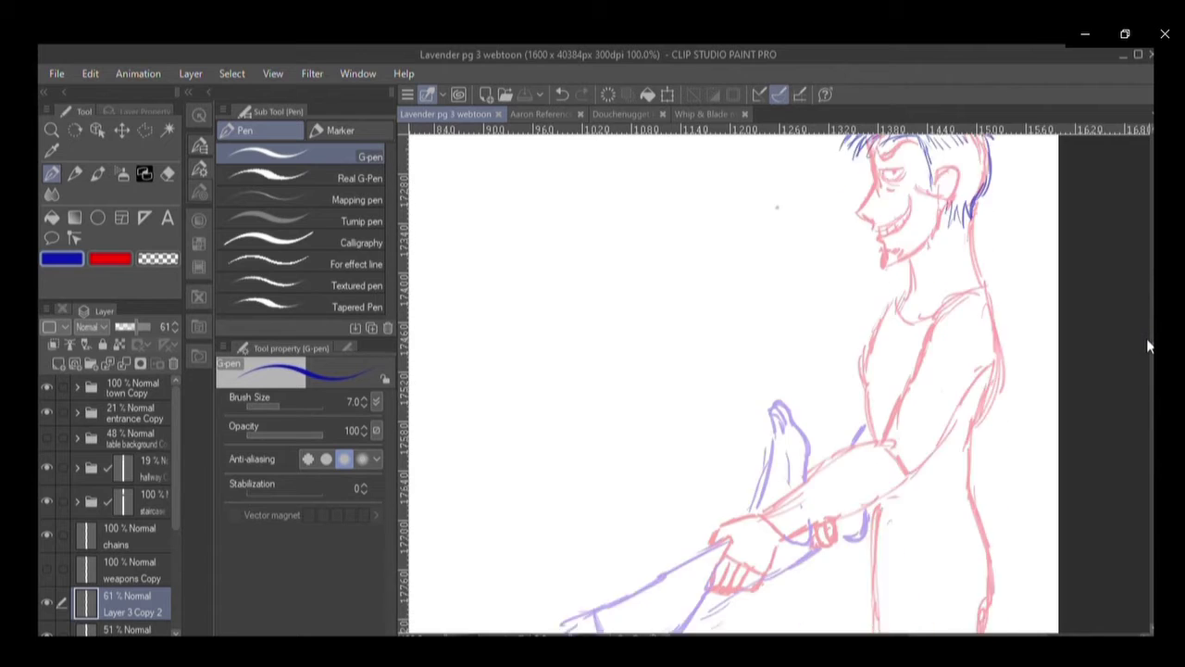
pyautogui.moveTo(896, 287)
pyautogui.mouseDown()
pyautogui.moveTo(916, 318)
pyautogui.moveTo(1000, 287)
pyautogui.moveTo(981, 276)
pyautogui.moveTo(1004, 303)
pyautogui.moveTo(1009, 383)
pyautogui.moveTo(977, 467)
pyautogui.moveTo(984, 443)
pyautogui.moveTo(974, 459)
pyautogui.moveTo(972, 448)
pyautogui.moveTo(1017, 578)
pyautogui.mouseUp()
pyautogui.moveTo(874, 544)
pyautogui.mouseDown()
pyautogui.moveTo(949, 582)
pyautogui.moveTo(992, 577)
pyautogui.moveTo(970, 589)
pyautogui.moveTo(991, 566)
pyautogui.mouseUp()
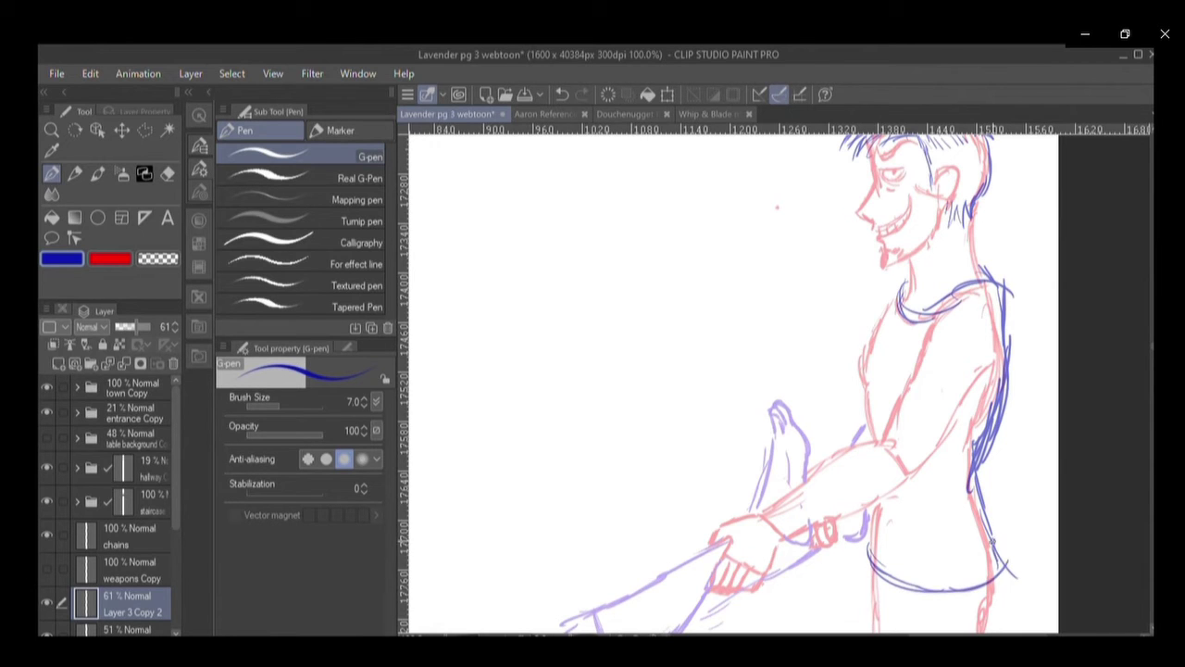
pyautogui.moveTo(900, 282); pyautogui.dragTo(876, 324)
pyautogui.moveTo(777, 544)
pyautogui.mouseDown()
pyautogui.moveTo(748, 506)
pyautogui.moveTo(812, 479)
pyautogui.moveTo(874, 423)
pyautogui.moveTo(897, 428)
pyautogui.moveTo(908, 378)
pyautogui.mouseUp()
pyautogui.moveTo(894, 419); pyautogui.dragTo(927, 326)
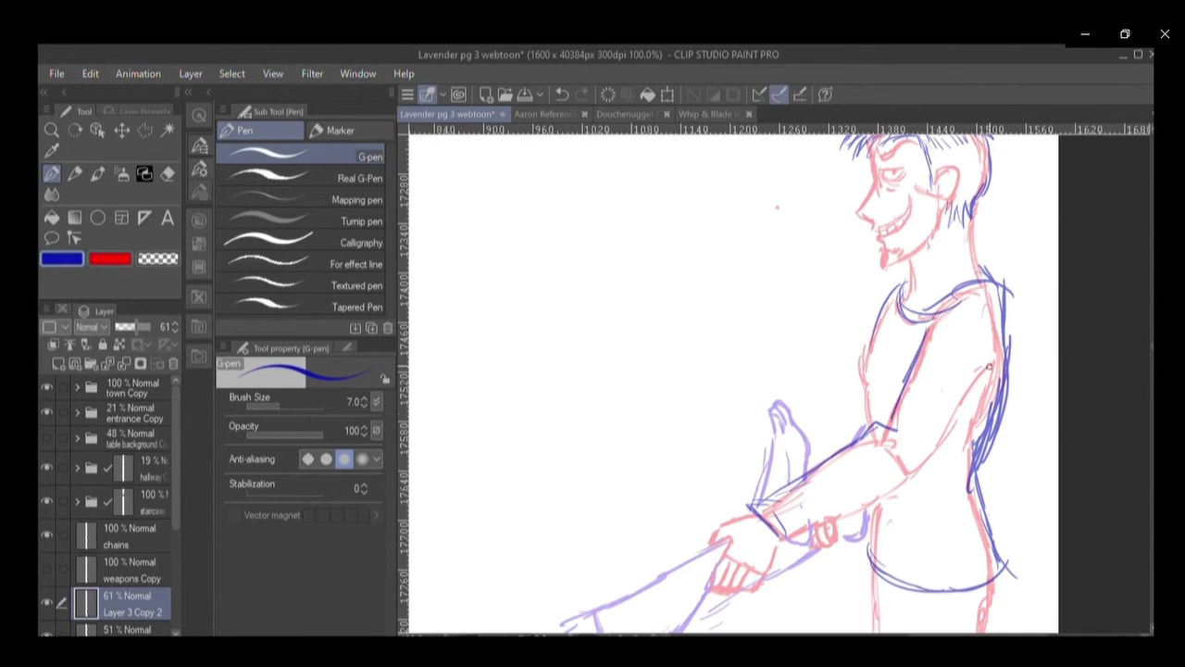
pyautogui.moveTo(987, 366); pyautogui.dragTo(934, 438)
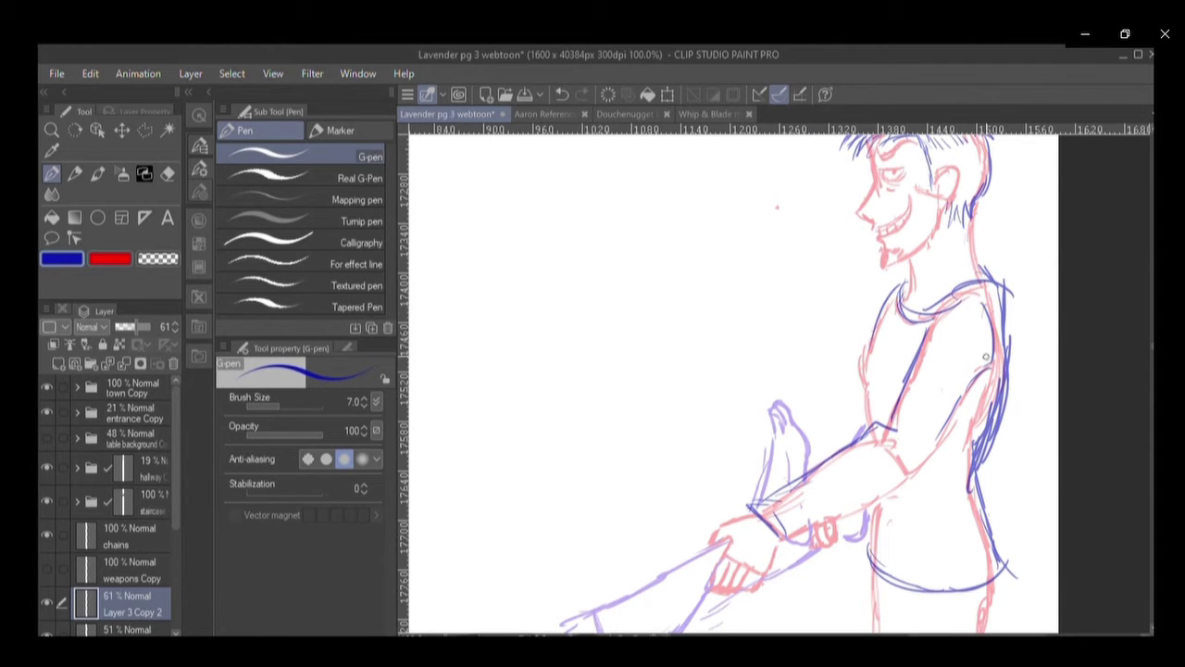
pyautogui.moveTo(903, 466)
pyautogui.mouseDown()
pyautogui.moveTo(903, 481)
pyautogui.moveTo(792, 557)
pyautogui.mouseUp()
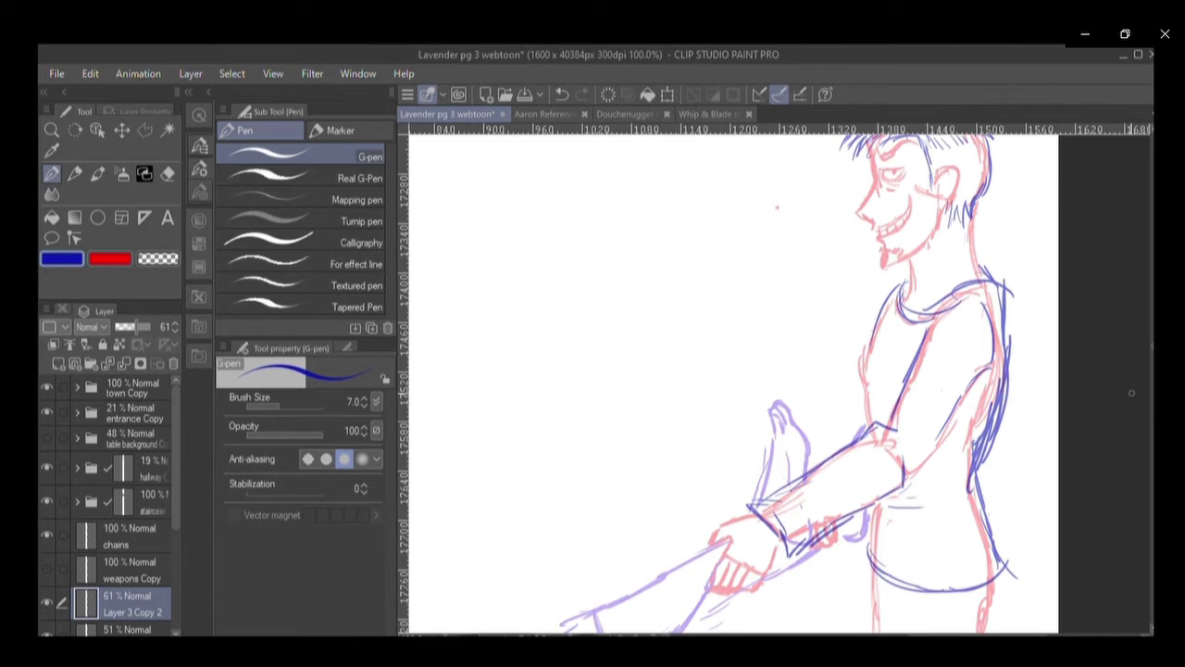
# Outline the shoe sole and toe end in blue, then save the page.
pyautogui.scroll(-10, 1148, 347)
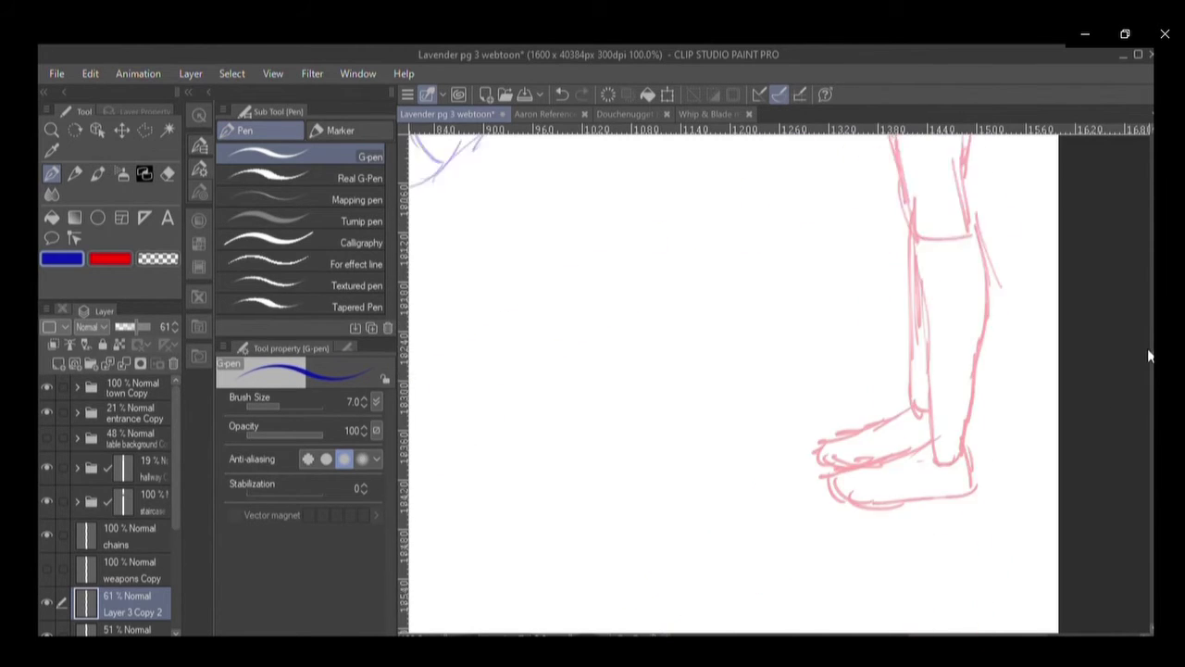
pyautogui.scroll(3, 1148, 347)
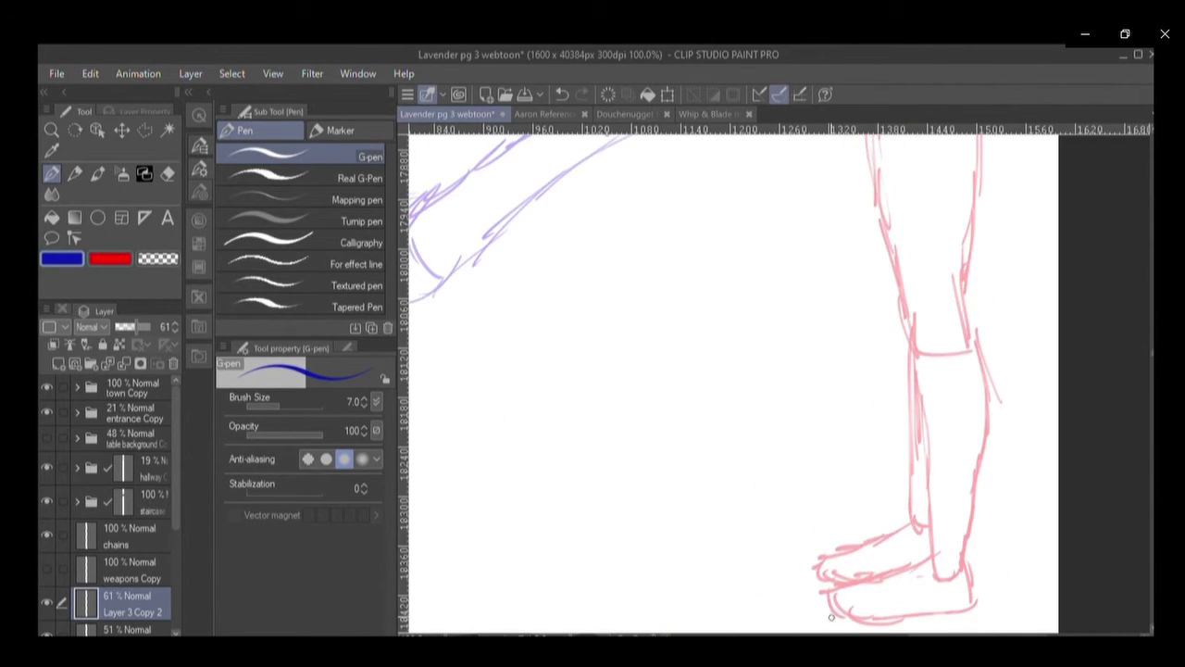
pyautogui.moveTo(831, 613)
pyautogui.mouseDown()
pyautogui.moveTo(830, 600)
pyautogui.moveTo(833, 622)
pyautogui.moveTo(926, 625)
pyautogui.moveTo(959, 622)
pyautogui.moveTo(968, 601)
pyautogui.mouseUp()
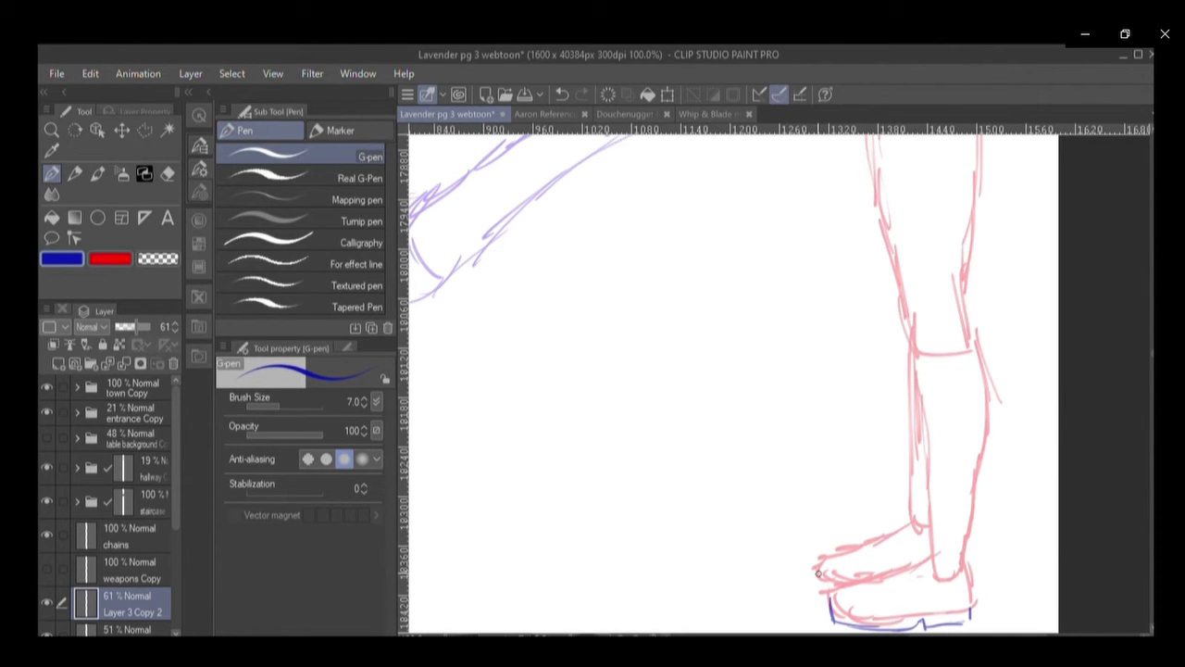
pyautogui.moveTo(812, 569); pyautogui.dragTo(814, 586)
pyautogui.hotkey('ctrl', 's')
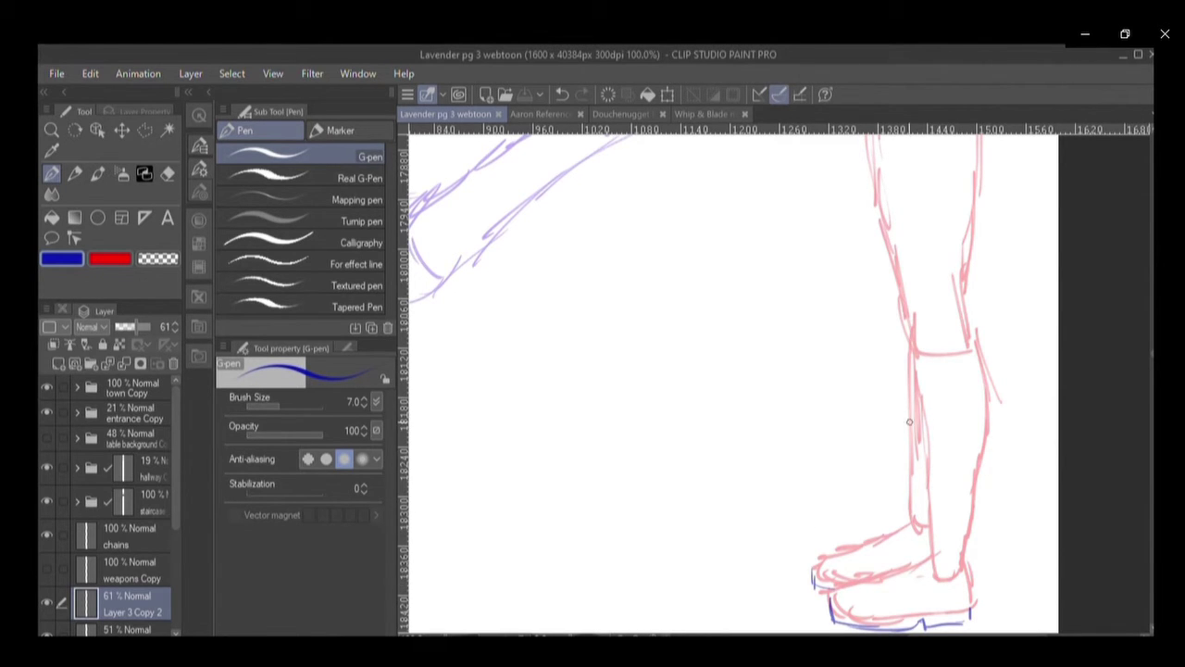
# Line the ankle, heel and back of the calf up to the knee in blue.
pyautogui.moveTo(925, 515)
pyautogui.mouseDown()
pyautogui.moveTo(918, 556)
pyautogui.moveTo(981, 566)
pyautogui.moveTo(978, 527)
pyautogui.mouseUp()
pyautogui.moveTo(977, 569); pyautogui.dragTo(991, 424)
pyautogui.moveTo(984, 482)
pyautogui.mouseDown()
pyautogui.moveTo(989, 367)
pyautogui.moveTo(967, 300)
pyautogui.mouseUp()
pyautogui.scroll(10, 1151, 352)
pyautogui.scroll(-6, 1152, 352)
# Trace the thigh, the front leg edge past the knee, and the shin in blue.
pyautogui.moveTo(996, 172); pyautogui.dragTo(977, 232)
pyautogui.moveTo(993, 184); pyautogui.dragTo(970, 414)
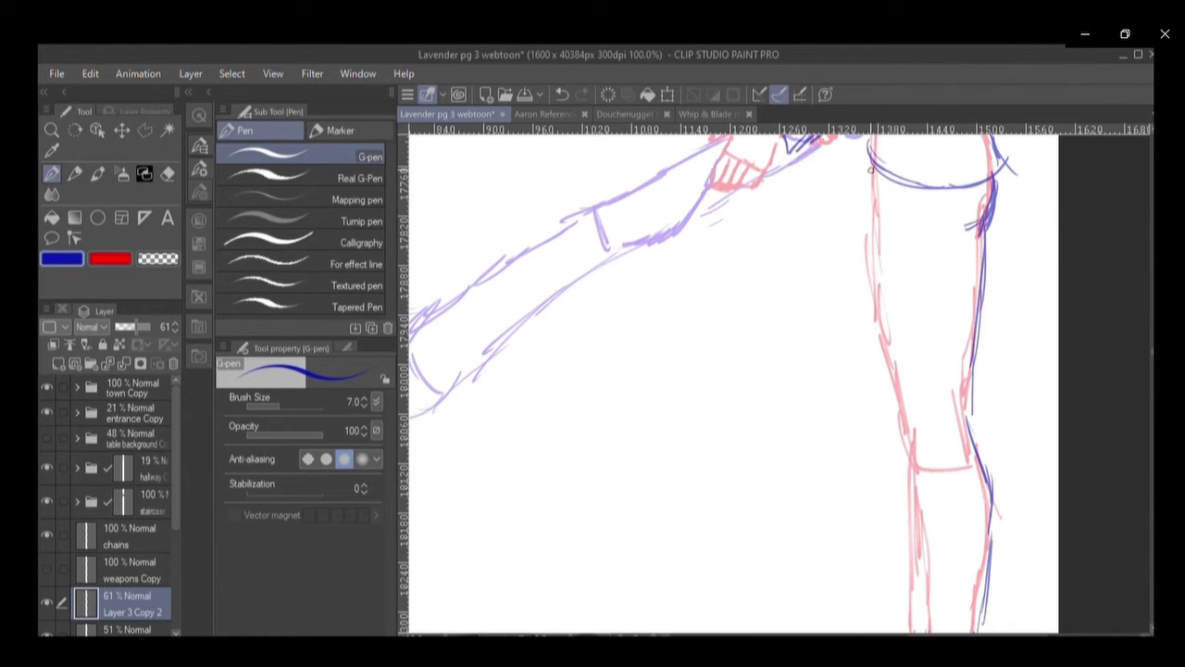
pyautogui.moveTo(870, 170)
pyautogui.mouseDown()
pyautogui.moveTo(886, 378)
pyautogui.moveTo(926, 482)
pyautogui.mouseUp()
pyautogui.moveTo(903, 383); pyautogui.dragTo(934, 548)
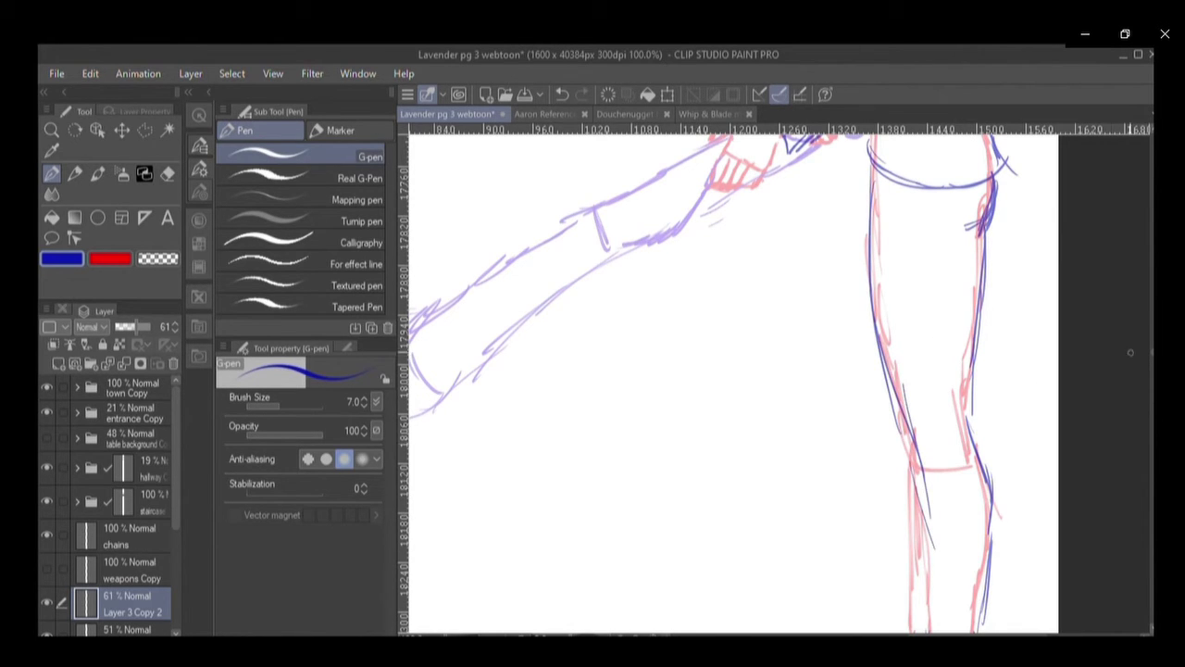
pyautogui.scroll(-5, 1148, 352)
pyautogui.scroll(1, 1148, 352)
pyautogui.moveTo(913, 211)
pyautogui.mouseDown()
pyautogui.moveTo(927, 403)
pyautogui.moveTo(914, 434)
pyautogui.moveTo(902, 269)
pyautogui.moveTo(900, 357)
pyautogui.mouseUp()
pyautogui.moveTo(896, 313); pyautogui.dragTo(917, 404)
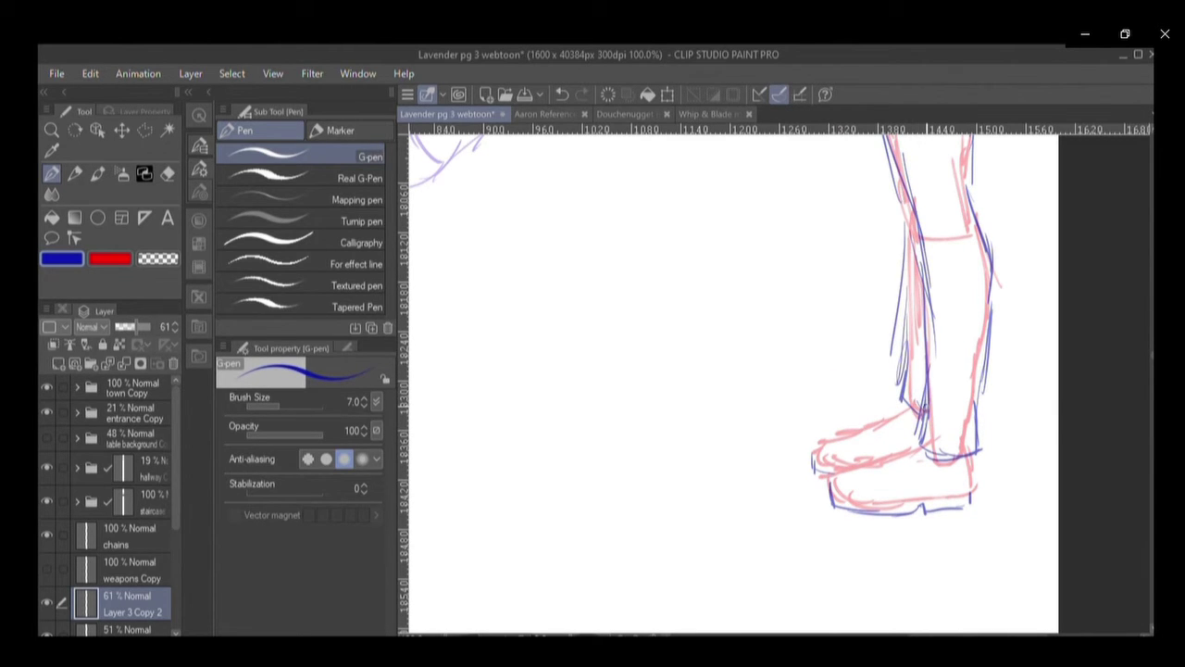
pyautogui.scroll(-3, 922, 407)
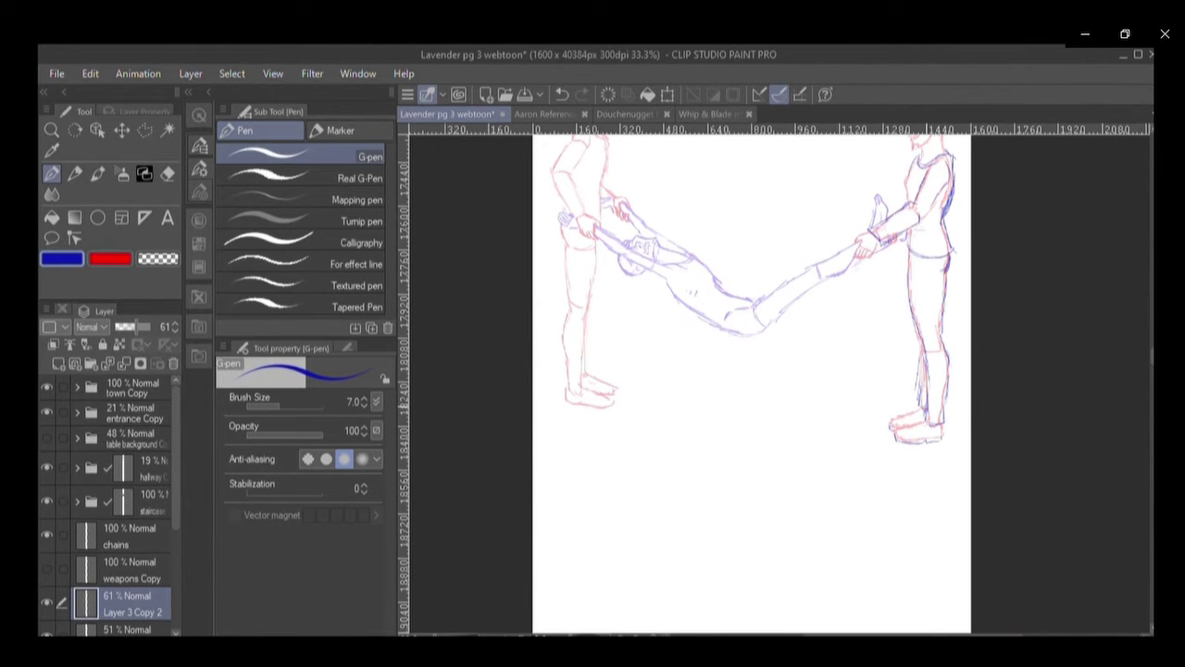
# Save, then ink the left figure's foot, leg, hand area, shoulder and shoe sole in blue.
pyautogui.hotkey('ctrl', 's')
pyautogui.hscroll(-2, 1016, 462)
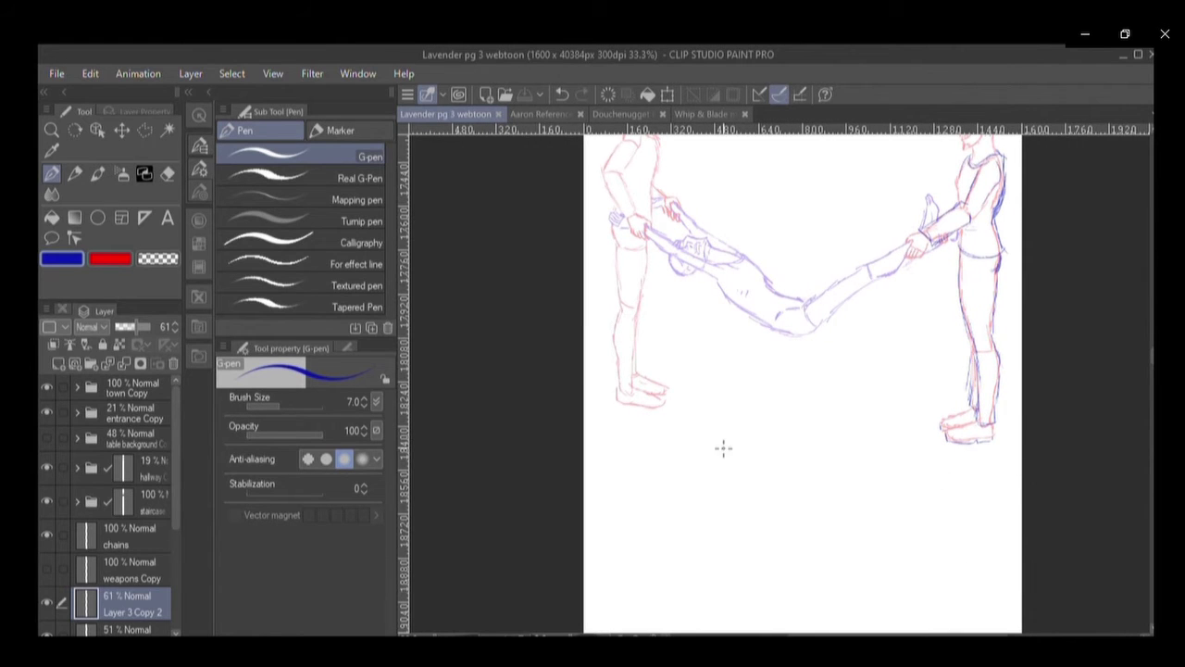
pyautogui.moveTo(618, 387)
pyautogui.mouseDown()
pyautogui.moveTo(634, 393)
pyautogui.moveTo(634, 298)
pyautogui.mouseUp()
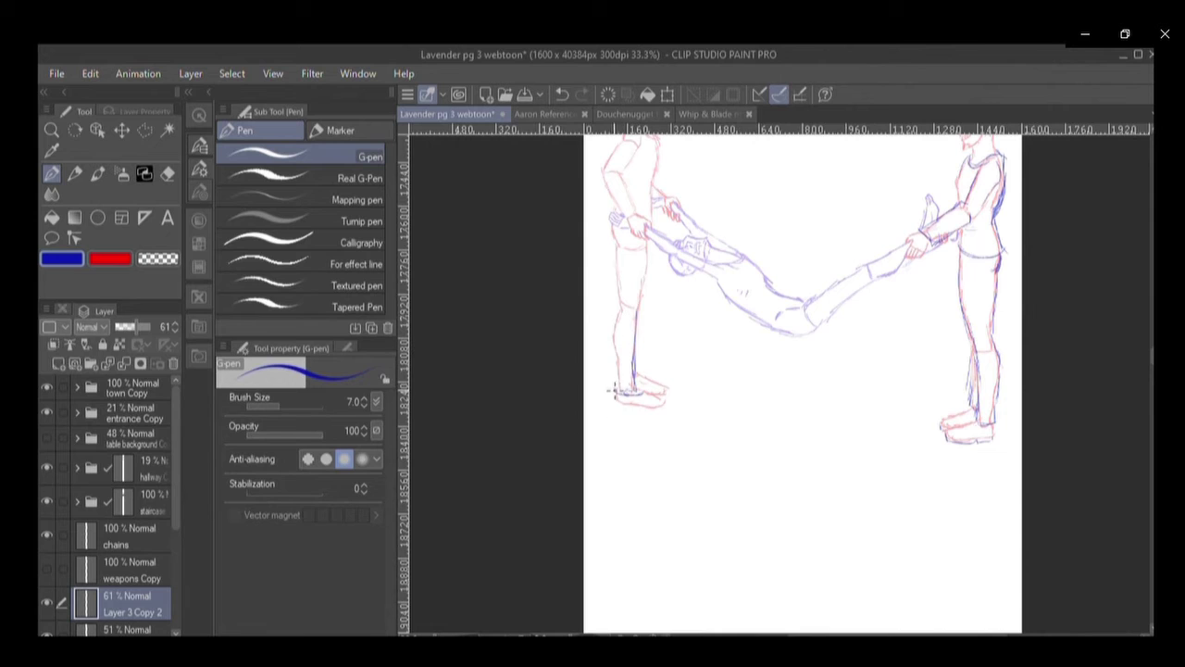
pyautogui.moveTo(615, 392); pyautogui.dragTo(613, 330)
pyautogui.moveTo(613, 370); pyautogui.dragTo(618, 276)
pyautogui.moveTo(609, 229)
pyautogui.mouseDown()
pyautogui.moveTo(631, 237)
pyautogui.moveTo(637, 209)
pyautogui.mouseUp()
pyautogui.moveTo(619, 162); pyautogui.dragTo(629, 185)
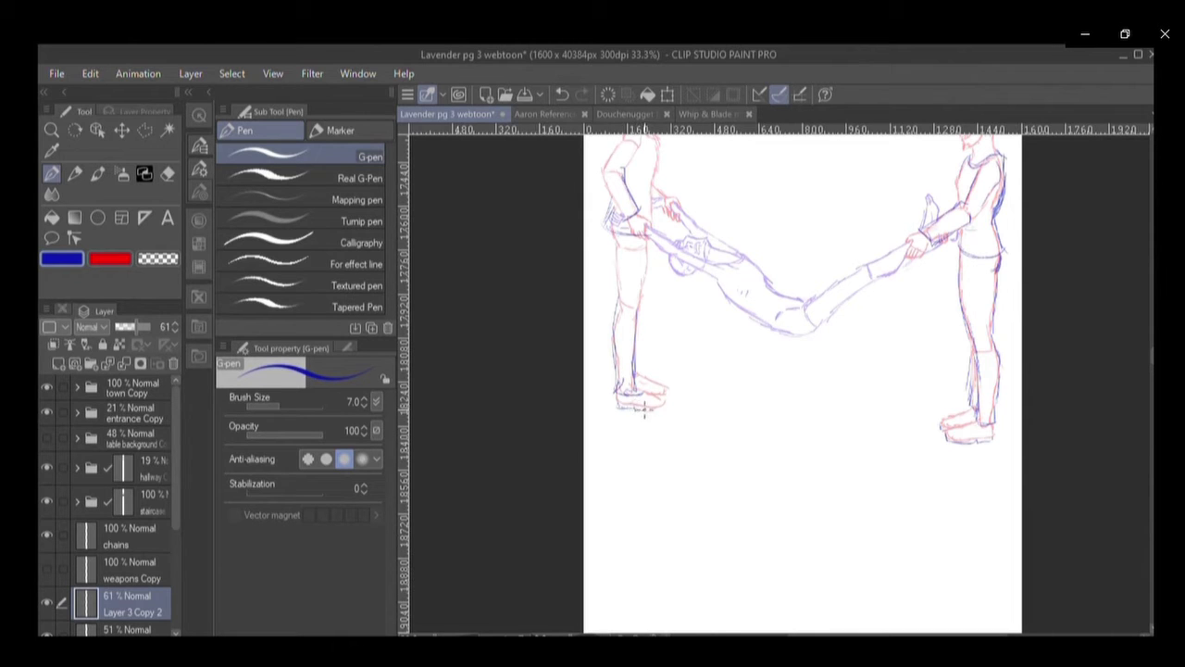
pyautogui.moveTo(639, 405); pyautogui.dragTo(661, 404)
# Ink the left figure's collar, shirt front and upper back, then make red the drawing colour.
pyautogui.scroll(5, 1147, 352)
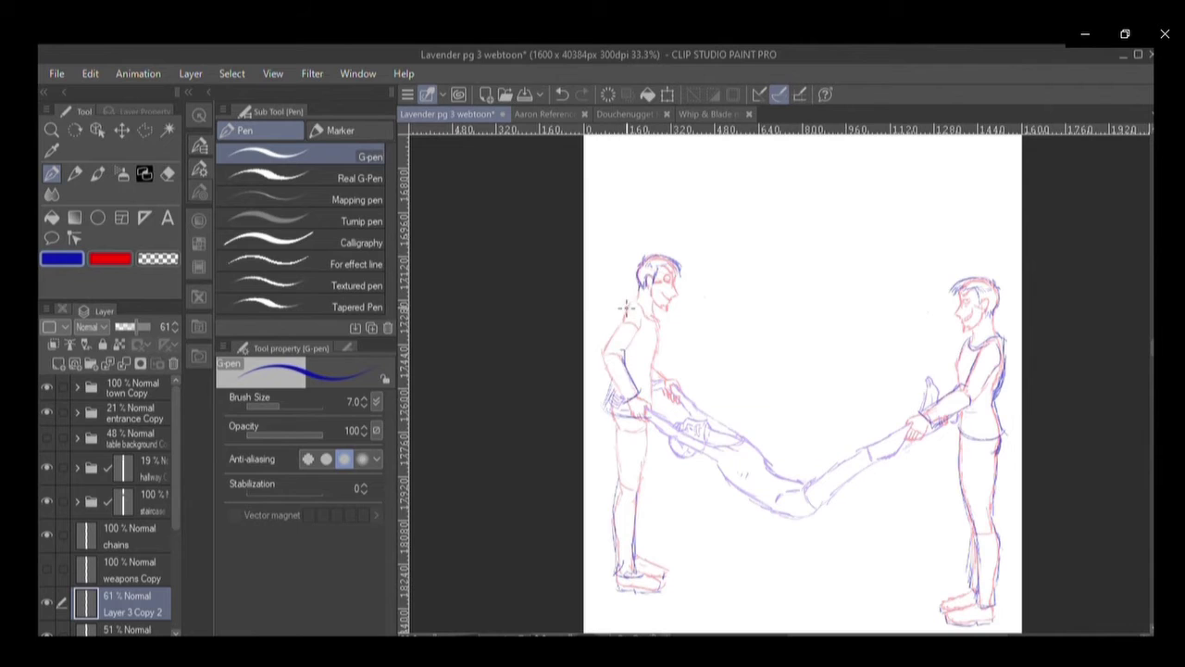
pyautogui.moveTo(639, 315)
pyautogui.mouseDown()
pyautogui.moveTo(656, 325)
pyautogui.moveTo(658, 348)
pyautogui.mouseUp()
pyautogui.moveTo(630, 294)
pyautogui.mouseDown()
pyautogui.moveTo(604, 360)
pyautogui.moveTo(616, 414)
pyautogui.mouseUp()
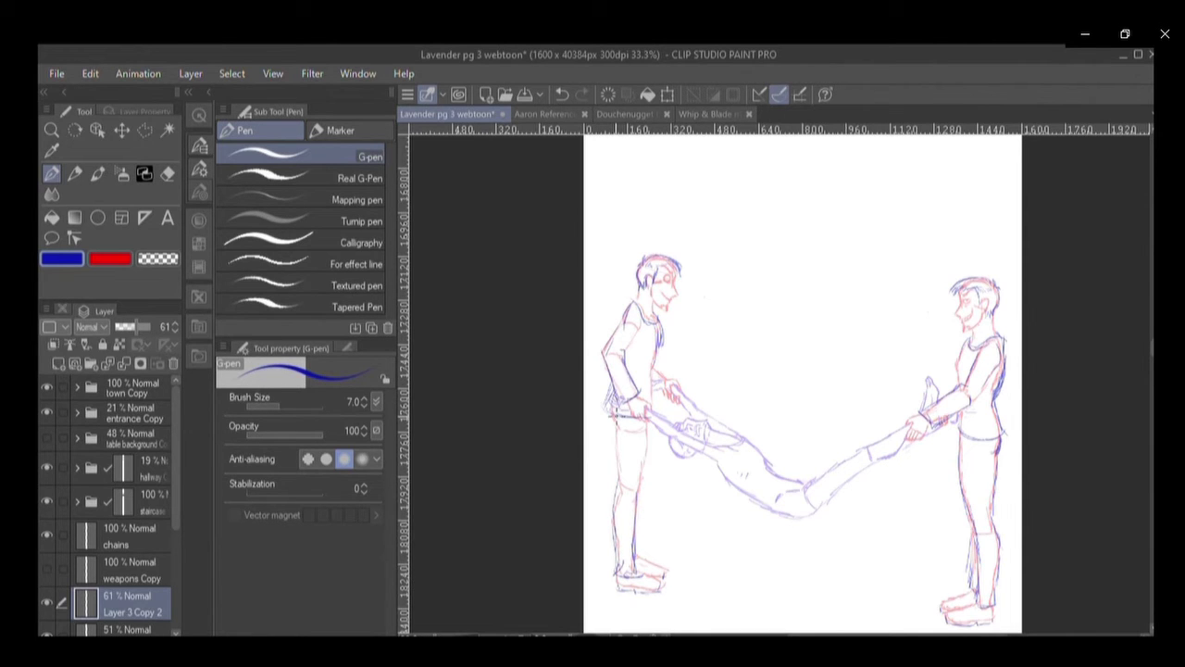
pyautogui.scroll(2, 609, 416)
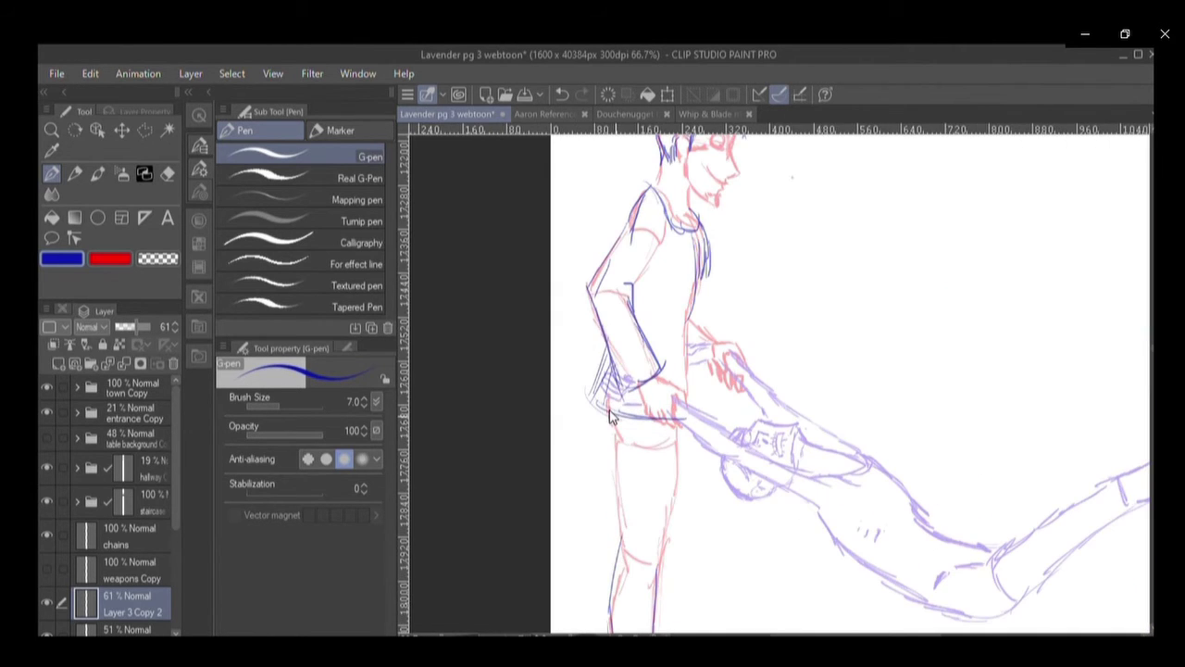
pyautogui.click(110, 263)
# Save, then draw red lines across the pulled figure's arm, forearm and inside the cuff.
pyautogui.hotkey('ctrl', 's')
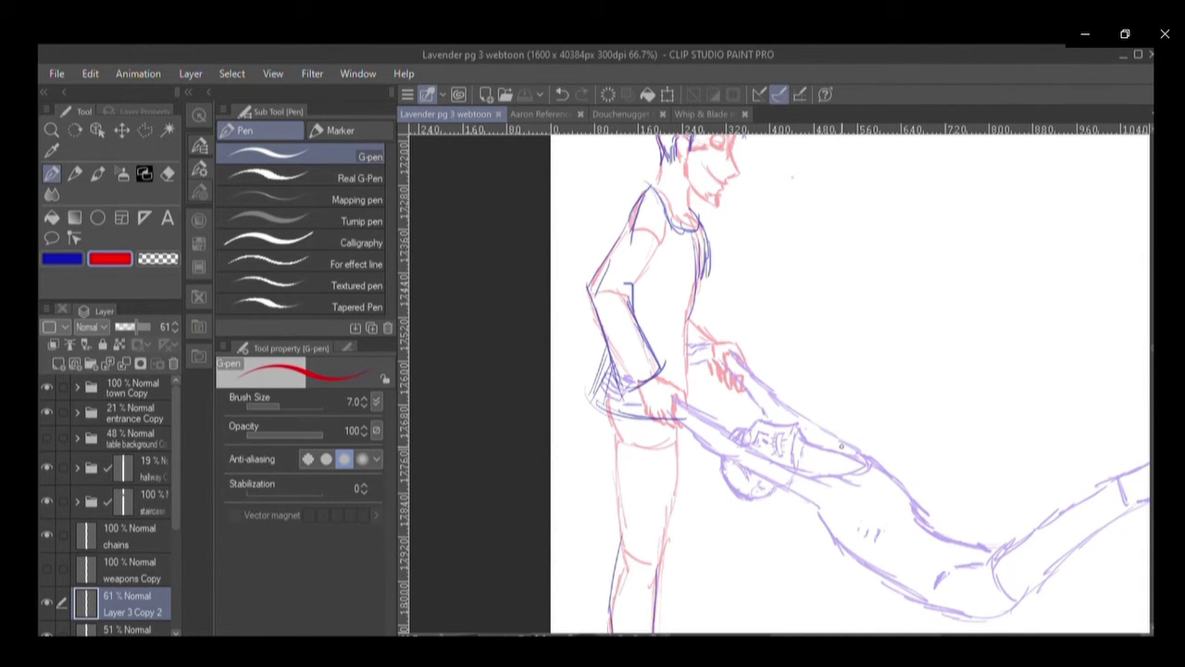
pyautogui.scroll(1, 837, 444)
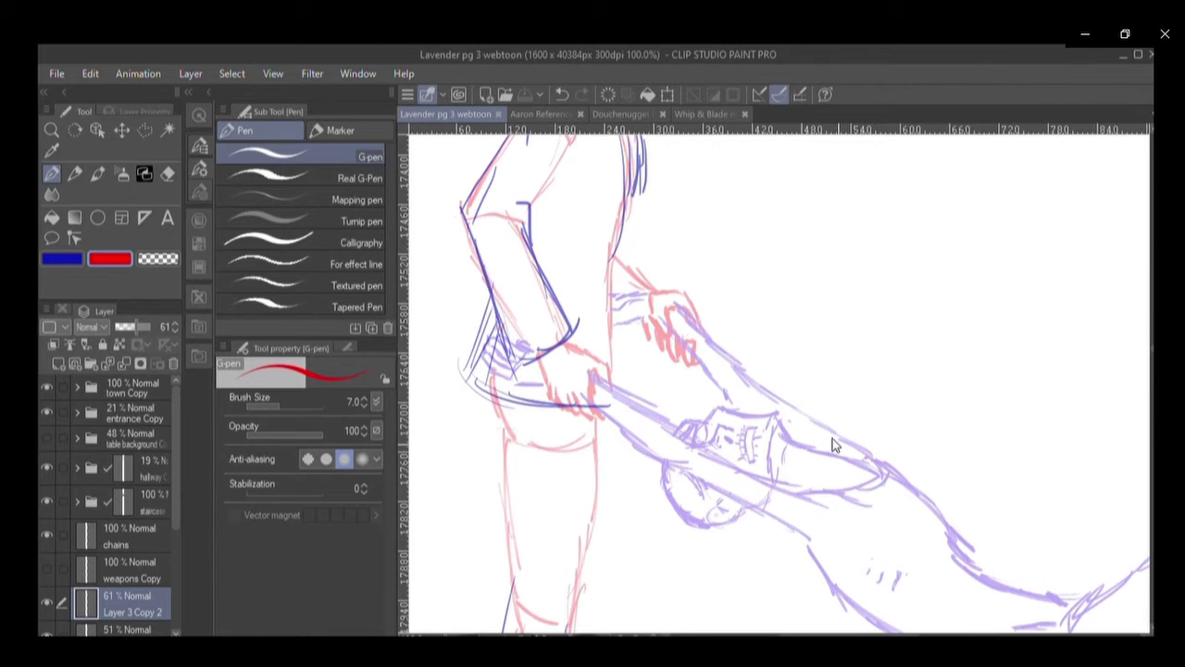
pyautogui.scroll(-5, 1146, 347)
pyautogui.scroll(4, 1146, 347)
pyautogui.scroll(-2, 1148, 349)
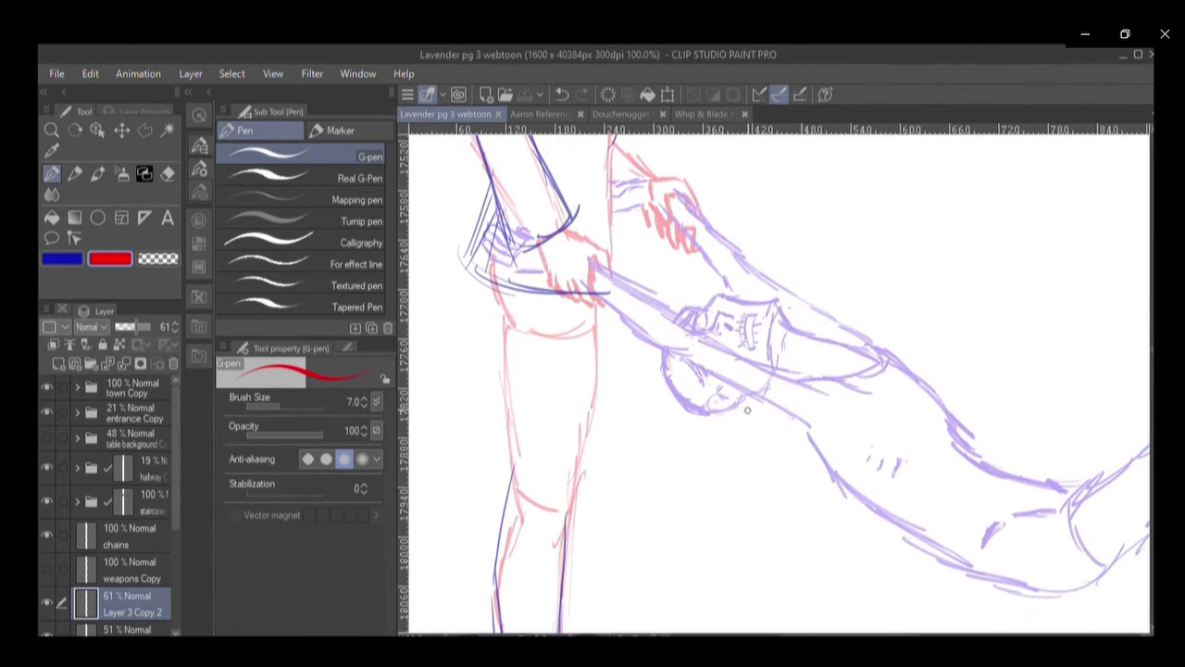
pyautogui.moveTo(776, 369)
pyautogui.mouseDown()
pyautogui.moveTo(743, 358)
pyautogui.moveTo(881, 406)
pyautogui.moveTo(894, 374)
pyautogui.moveTo(895, 400)
pyautogui.moveTo(903, 380)
pyautogui.moveTo(894, 354)
pyautogui.moveTo(875, 348)
pyautogui.mouseUp()
pyautogui.moveTo(737, 356)
pyautogui.mouseDown()
pyautogui.moveTo(745, 423)
pyautogui.moveTo(732, 419)
pyautogui.moveTo(745, 455)
pyautogui.moveTo(811, 429)
pyautogui.moveTo(776, 439)
pyautogui.mouseUp()
pyautogui.moveTo(740, 372)
pyautogui.mouseDown()
pyautogui.moveTo(765, 407)
pyautogui.moveTo(747, 396)
pyautogui.moveTo(761, 421)
pyautogui.moveTo(747, 413)
pyautogui.moveTo(750, 458)
pyautogui.mouseUp()
# Erase stray red zigzag marks, then trace the arm's right edge in red with the pen.
pyautogui.press('e')
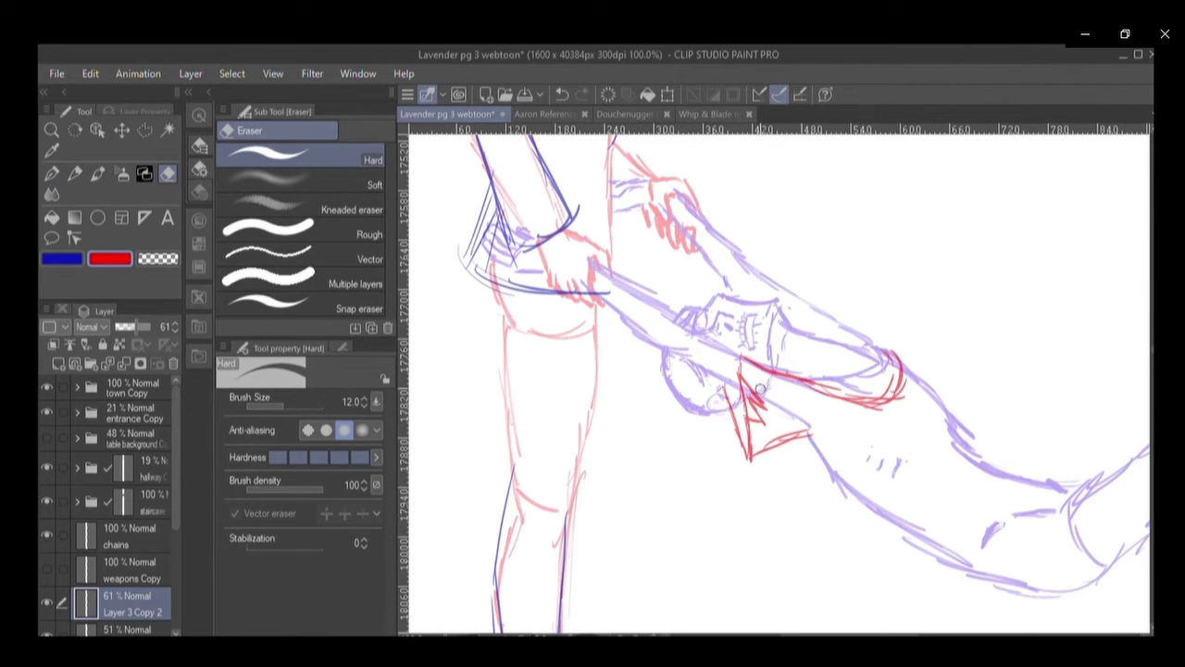
pyautogui.moveTo(747, 413); pyautogui.dragTo(735, 387)
pyautogui.press('p')
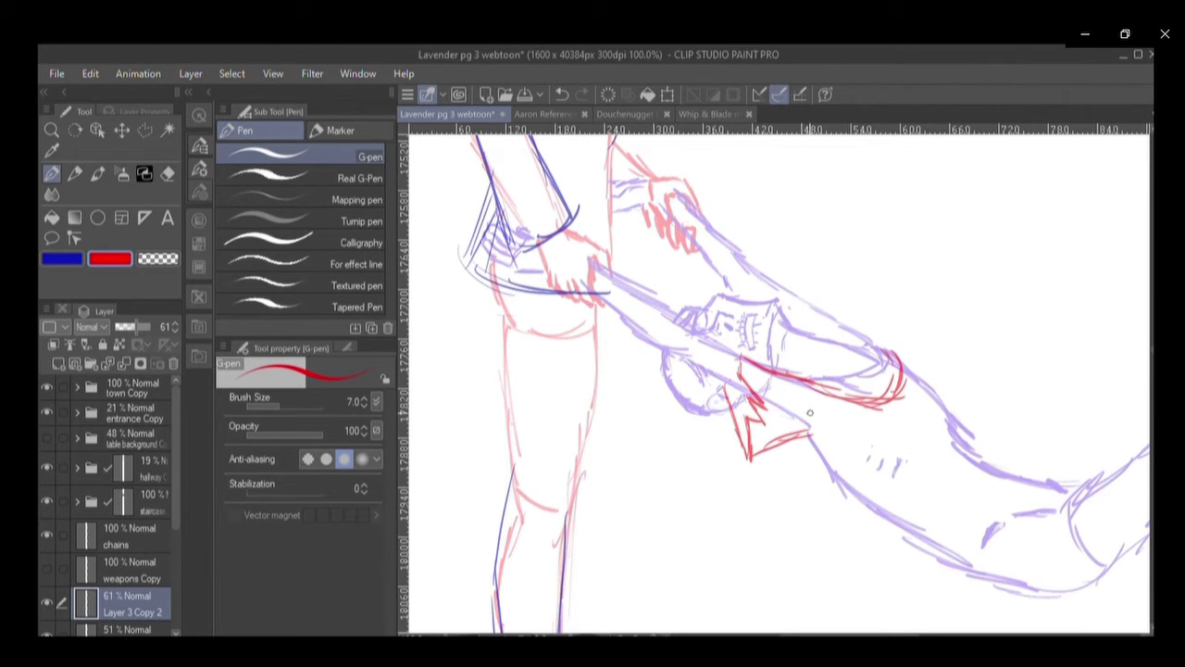
pyautogui.moveTo(804, 398); pyautogui.dragTo(811, 432)
pyautogui.moveTo(894, 348); pyautogui.dragTo(950, 409)
pyautogui.moveTo(911, 372)
pyautogui.mouseDown()
pyautogui.moveTo(958, 423)
pyautogui.moveTo(958, 455)
pyautogui.moveTo(1061, 487)
pyautogui.moveTo(991, 532)
pyautogui.moveTo(979, 622)
pyautogui.mouseUp()
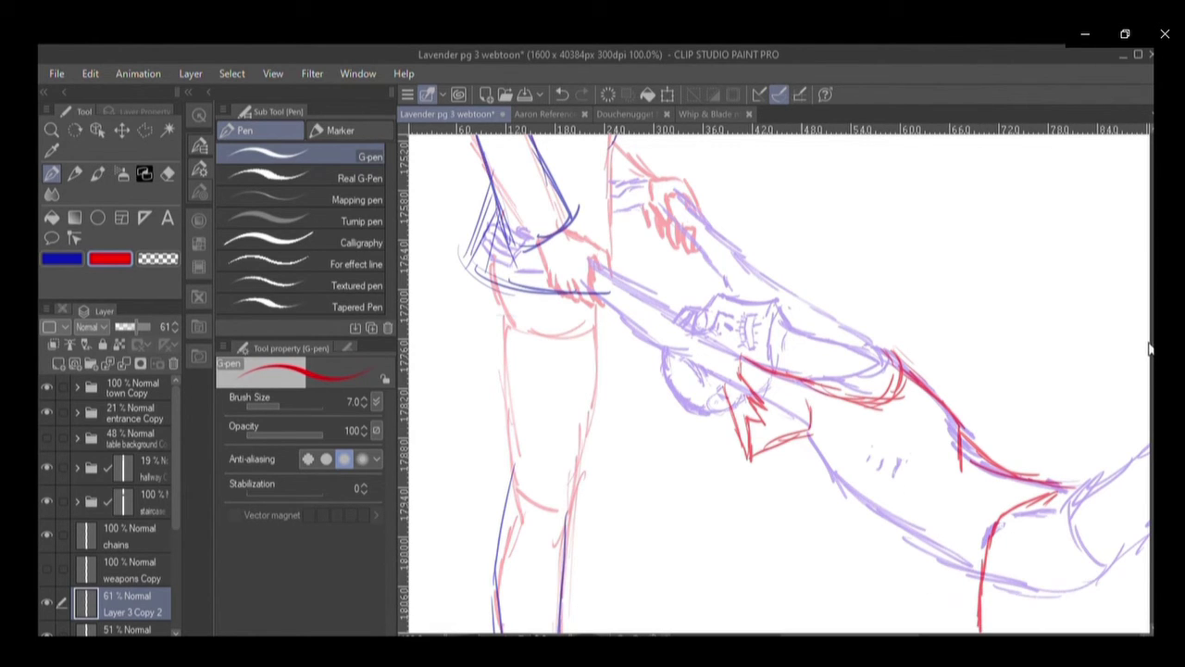
# Trace the arm's lower edge in red and add red hatching on it.
pyautogui.scroll(-3, 1148, 349)
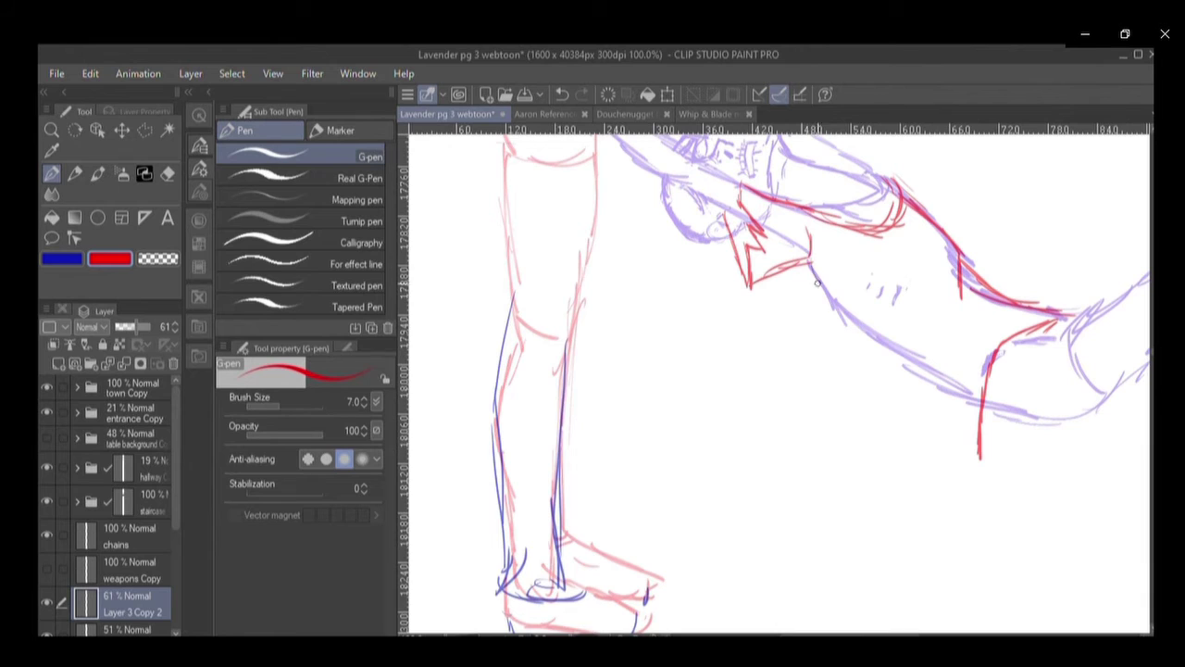
pyautogui.moveTo(807, 260)
pyautogui.mouseDown()
pyautogui.moveTo(843, 330)
pyautogui.moveTo(954, 453)
pyautogui.moveTo(942, 416)
pyautogui.moveTo(955, 352)
pyautogui.moveTo(976, 398)
pyautogui.moveTo(977, 454)
pyautogui.mouseUp()
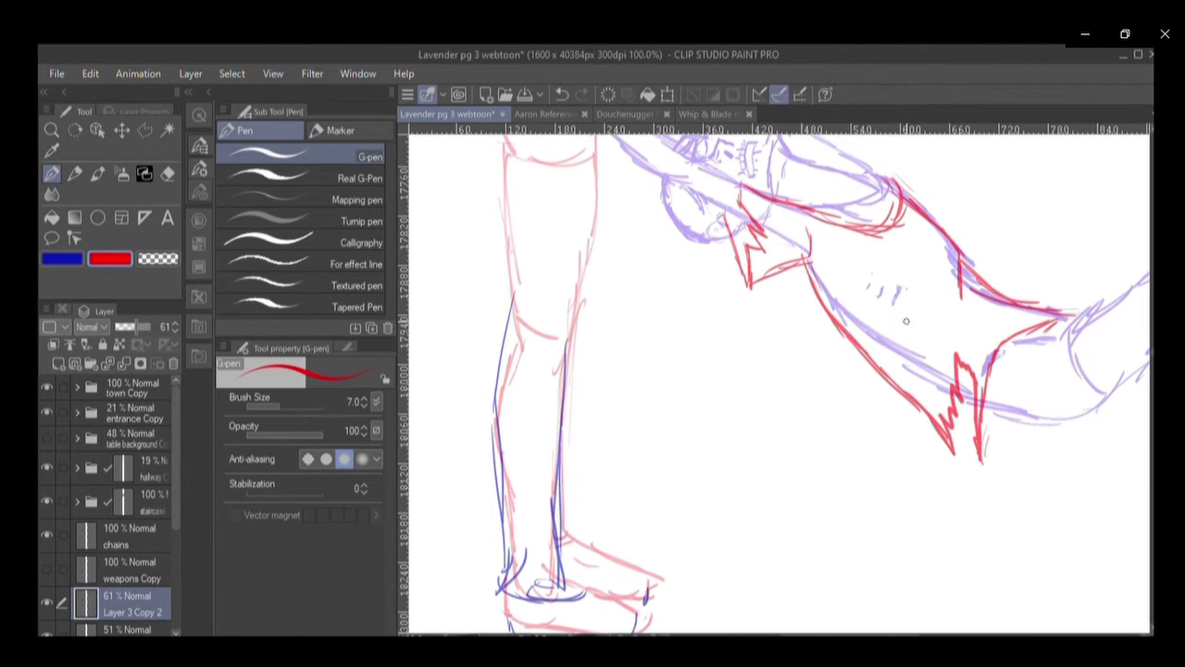
pyautogui.moveTo(849, 272)
pyautogui.mouseDown()
pyautogui.moveTo(892, 286)
pyautogui.moveTo(886, 274)
pyautogui.moveTo(924, 306)
pyautogui.mouseUp()
pyautogui.moveTo(850, 274)
pyautogui.mouseDown()
pyautogui.moveTo(875, 307)
pyautogui.moveTo(896, 309)
pyautogui.mouseUp()
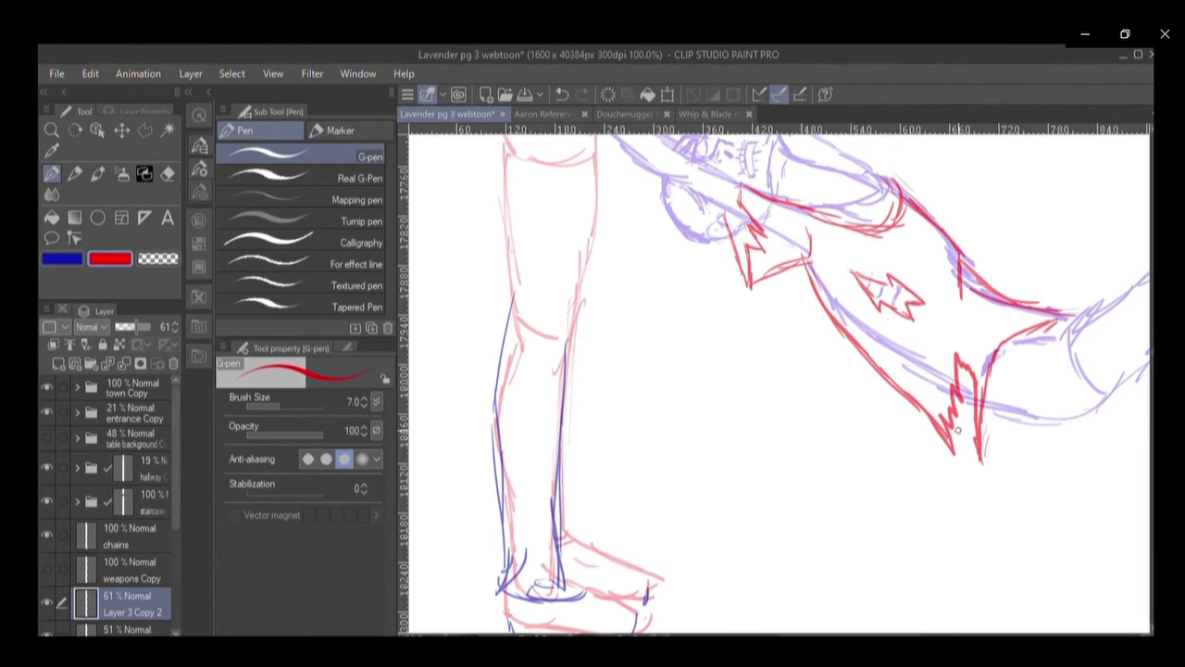
# Add red zigzag strokes to the spiky sleeve tip and a small zigzag near the blade tip.
pyautogui.moveTo(957, 431)
pyautogui.mouseDown()
pyautogui.moveTo(957, 448)
pyautogui.moveTo(969, 396)
pyautogui.mouseUp()
pyautogui.scroll(5, 1148, 345)
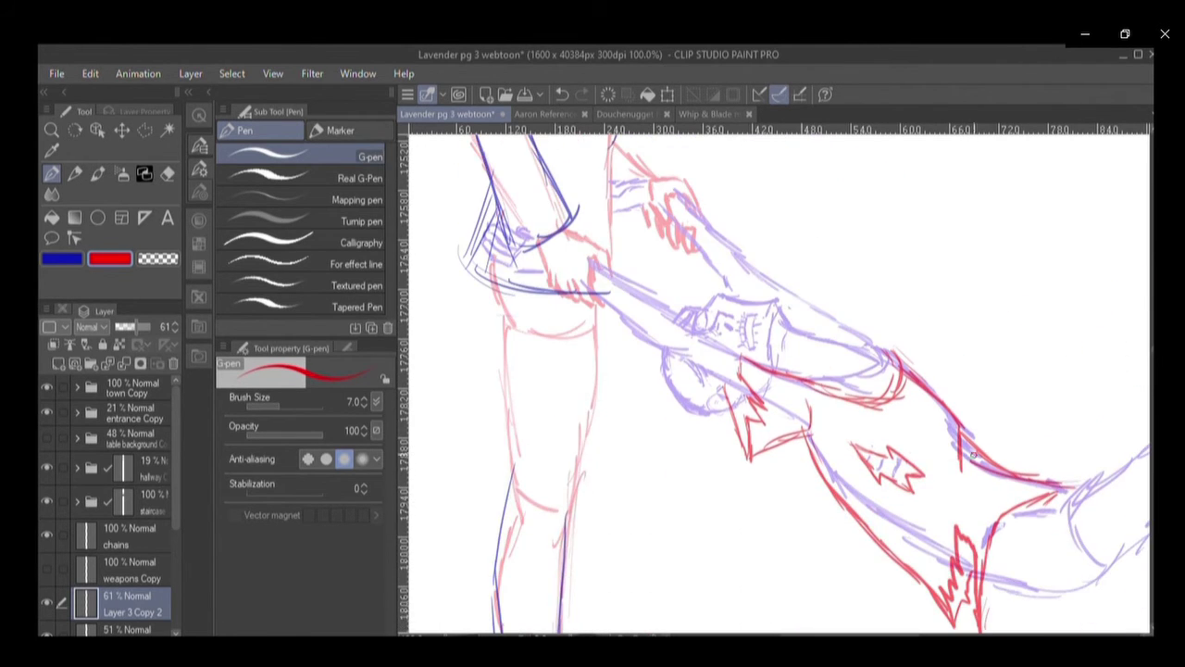
pyautogui.moveTo(959, 427)
pyautogui.mouseDown()
pyautogui.moveTo(1036, 484)
pyautogui.moveTo(978, 460)
pyautogui.mouseUp()
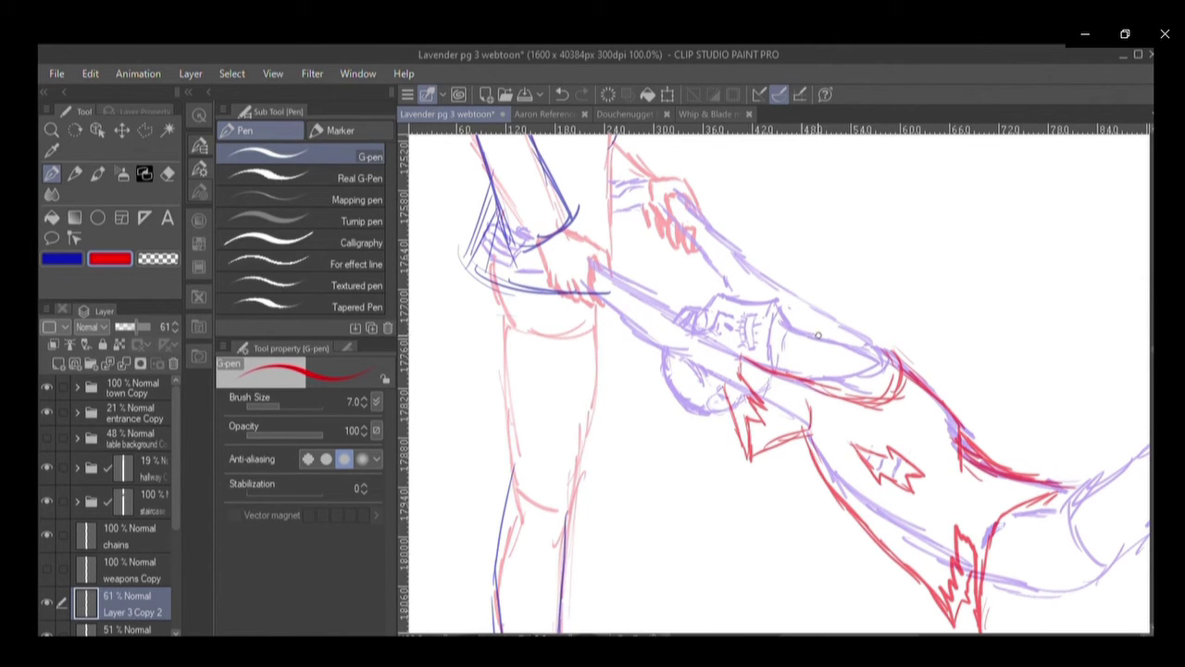
pyautogui.moveTo(822, 332)
pyautogui.mouseDown()
pyautogui.moveTo(875, 346)
pyautogui.moveTo(859, 335)
pyautogui.moveTo(875, 348)
pyautogui.moveTo(855, 346)
pyautogui.moveTo(877, 353)
pyautogui.moveTo(903, 400)
pyautogui.mouseUp()
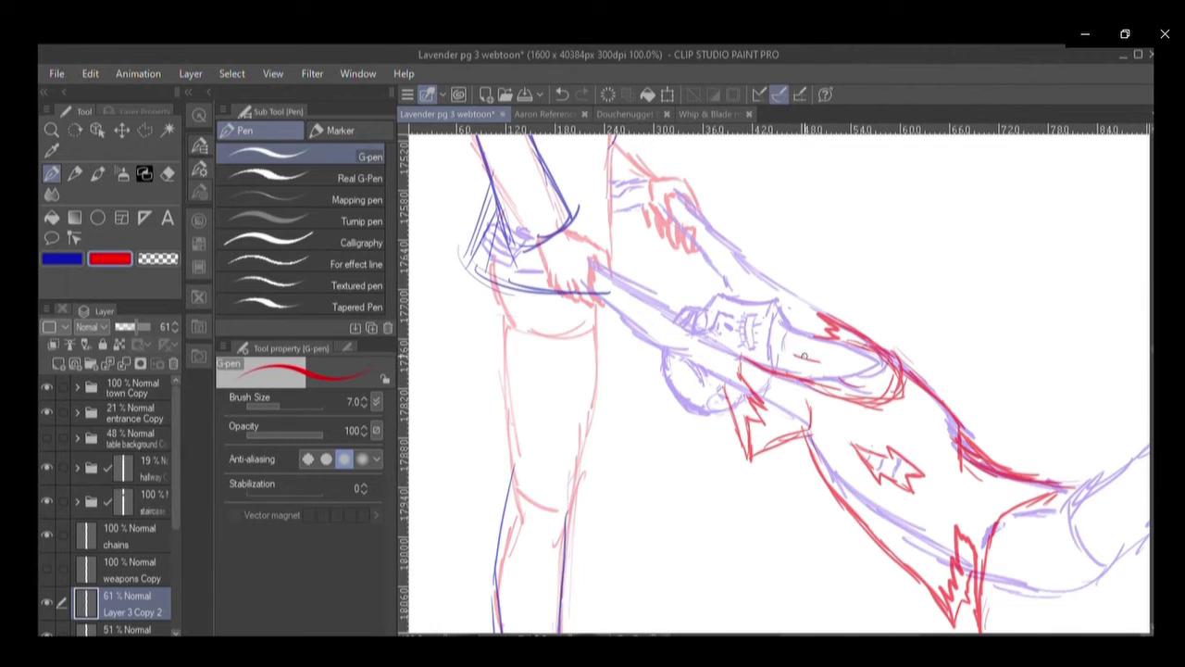
pyautogui.moveTo(811, 360); pyautogui.dragTo(823, 365)
pyautogui.click(693, 406)
# Shade inside the outstretched arm with dense red sketch strokes.
pyautogui.scroll(2, 690, 402)
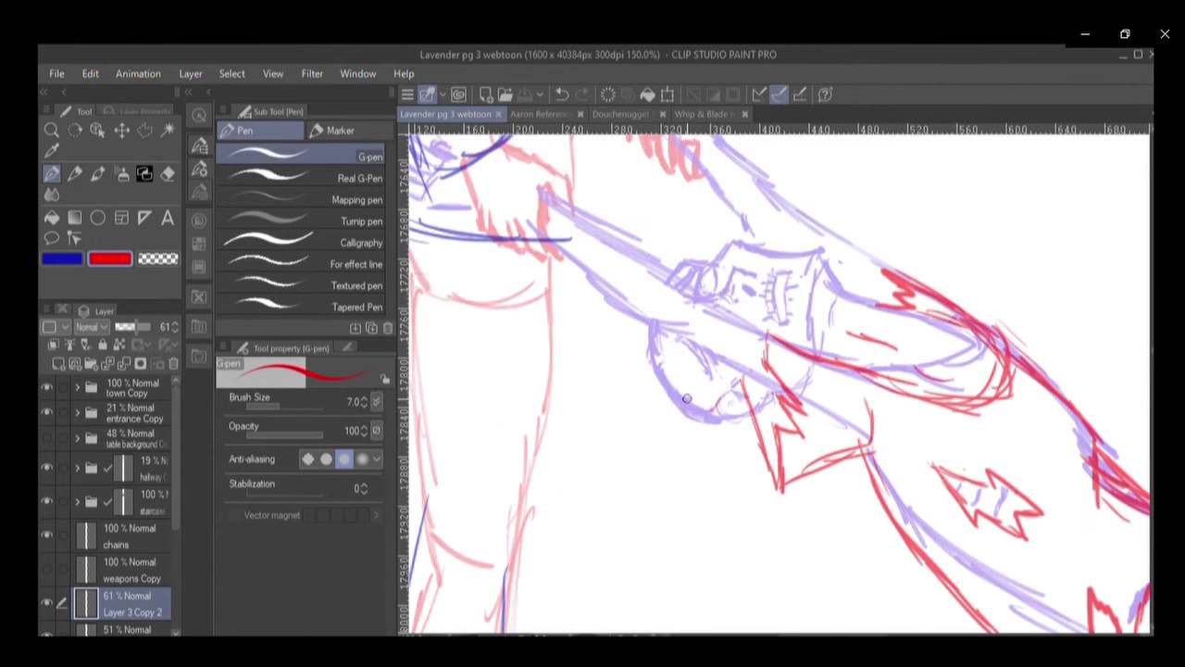
pyautogui.scroll(-2, 686, 398)
pyautogui.scroll(2, 682, 395)
pyautogui.moveTo(680, 391); pyautogui.dragTo(727, 412)
# Sketch a small red rose with leaves, inner petals and curved motion marks beside the arm.
pyautogui.hscroll(5, 1064, 463)
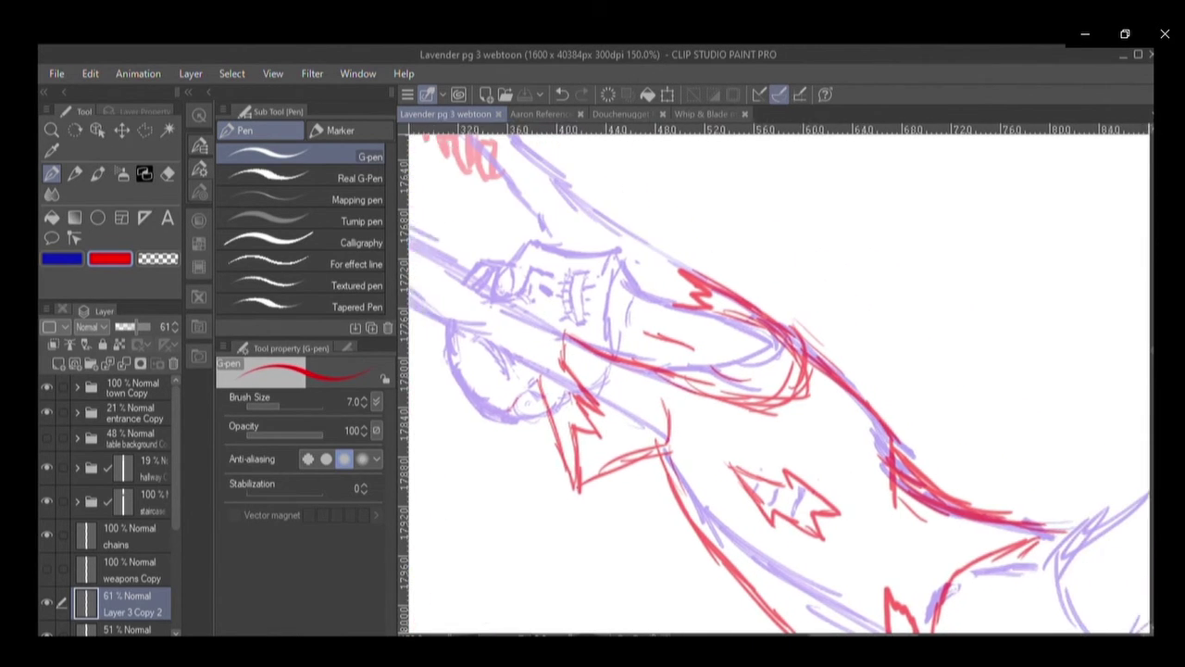
pyautogui.scroll(-2, 1148, 350)
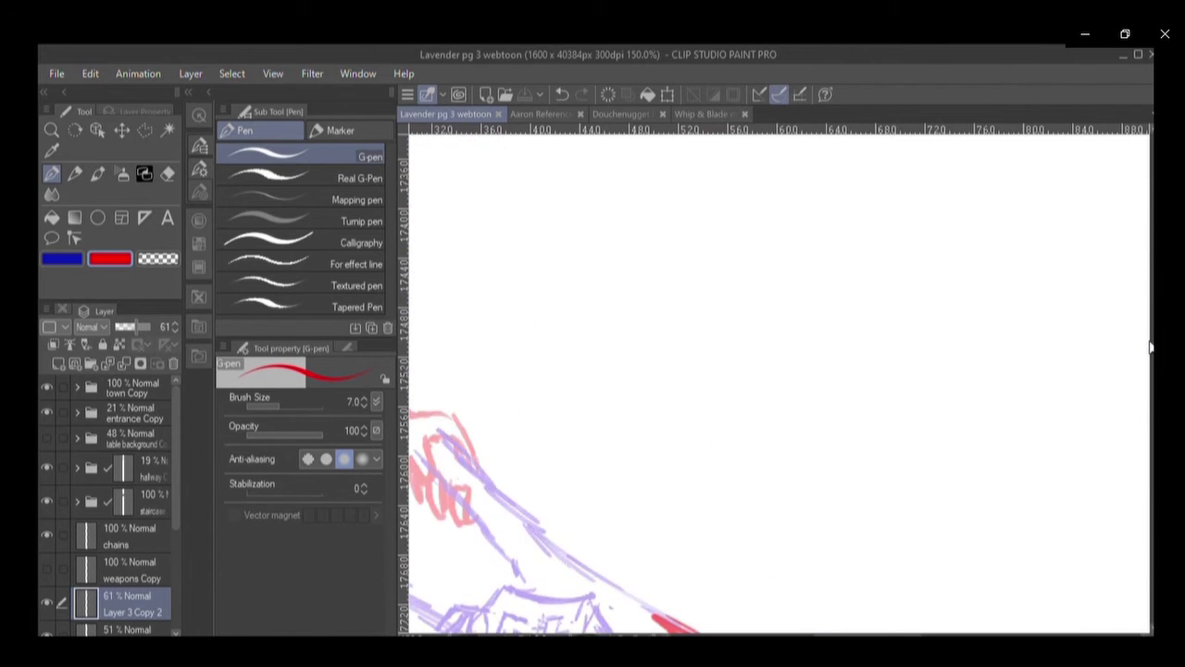
pyautogui.scroll(6, 1151, 350)
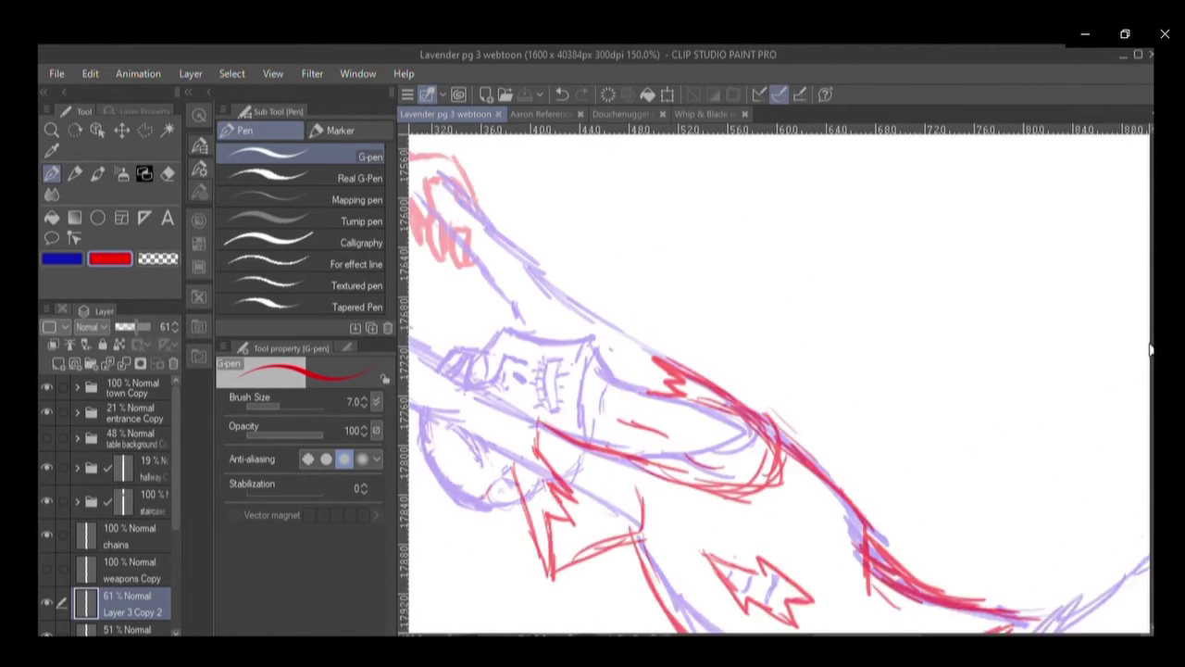
pyautogui.scroll(-2, 1151, 350)
pyautogui.moveTo(930, 319); pyautogui.dragTo(924, 326)
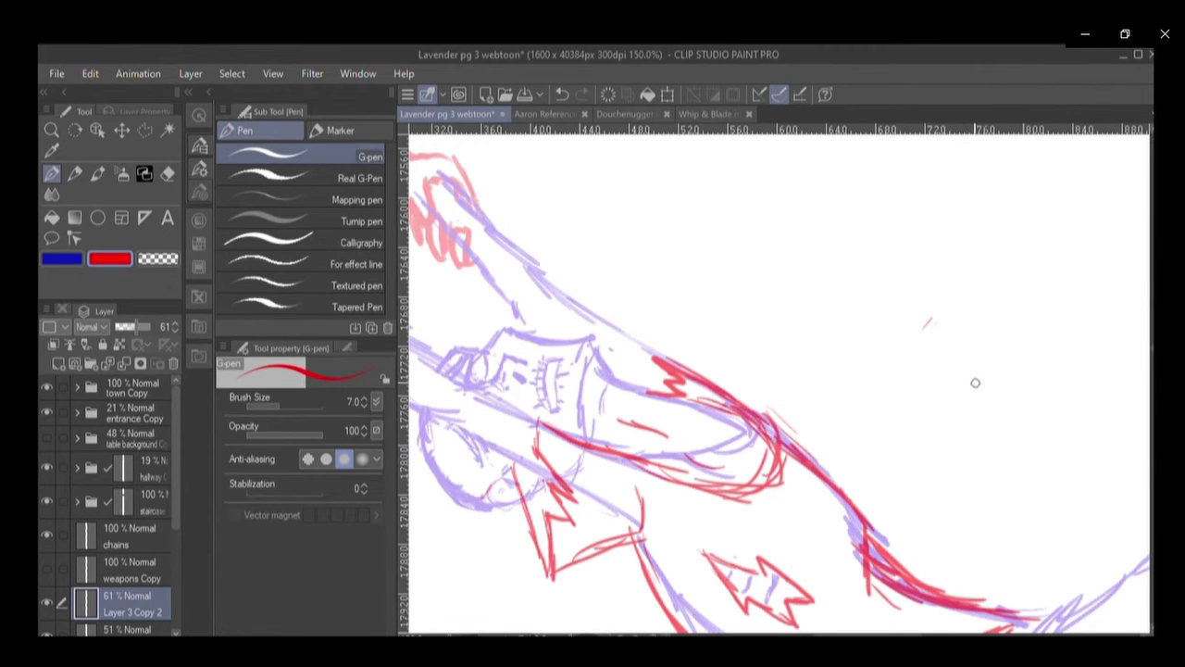
pyautogui.moveTo(974, 383)
pyautogui.mouseDown()
pyautogui.moveTo(928, 356)
pyautogui.moveTo(983, 370)
pyautogui.moveTo(987, 385)
pyautogui.moveTo(1025, 343)
pyautogui.moveTo(980, 389)
pyautogui.mouseUp()
pyautogui.moveTo(940, 339)
pyautogui.mouseDown()
pyautogui.moveTo(956, 365)
pyautogui.moveTo(998, 328)
pyautogui.moveTo(994, 370)
pyautogui.mouseUp()
pyautogui.moveTo(942, 335)
pyautogui.mouseDown()
pyautogui.moveTo(966, 343)
pyautogui.moveTo(978, 370)
pyautogui.moveTo(983, 337)
pyautogui.moveTo(1000, 331)
pyautogui.moveTo(977, 332)
pyautogui.moveTo(916, 380)
pyautogui.mouseUp()
pyautogui.moveTo(932, 325); pyautogui.dragTo(926, 366)
# Enclose the rose in an ellipse-tool circle and save the page.
pyautogui.press('u')
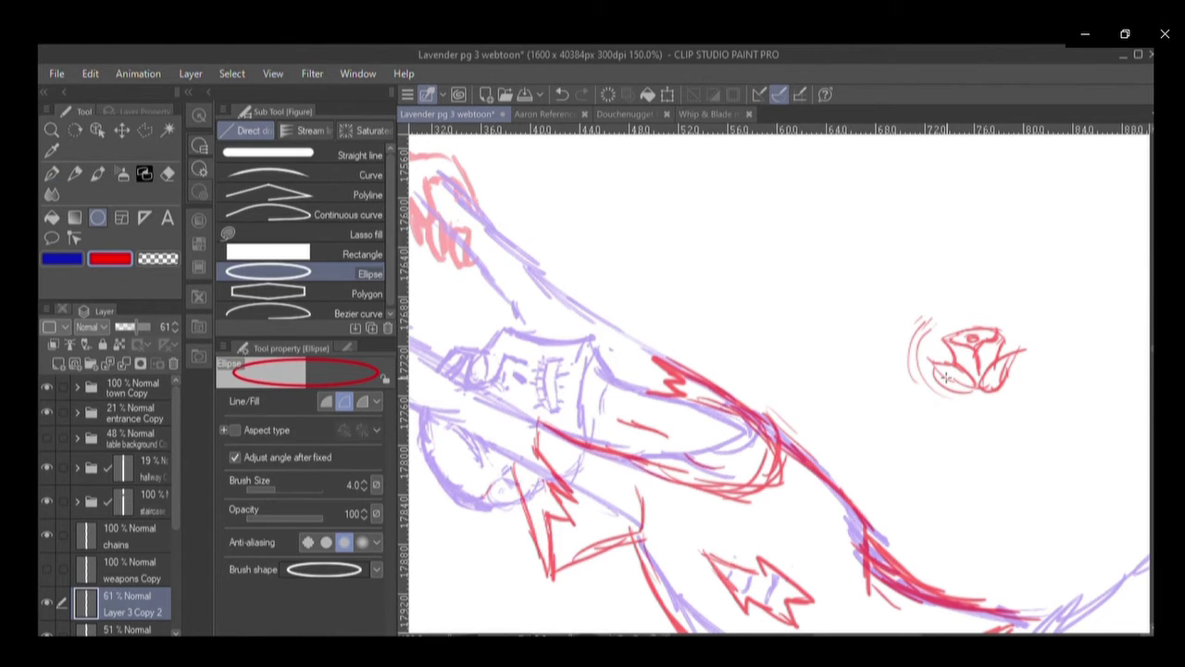
pyautogui.moveTo(904, 289); pyautogui.dragTo(1037, 422)
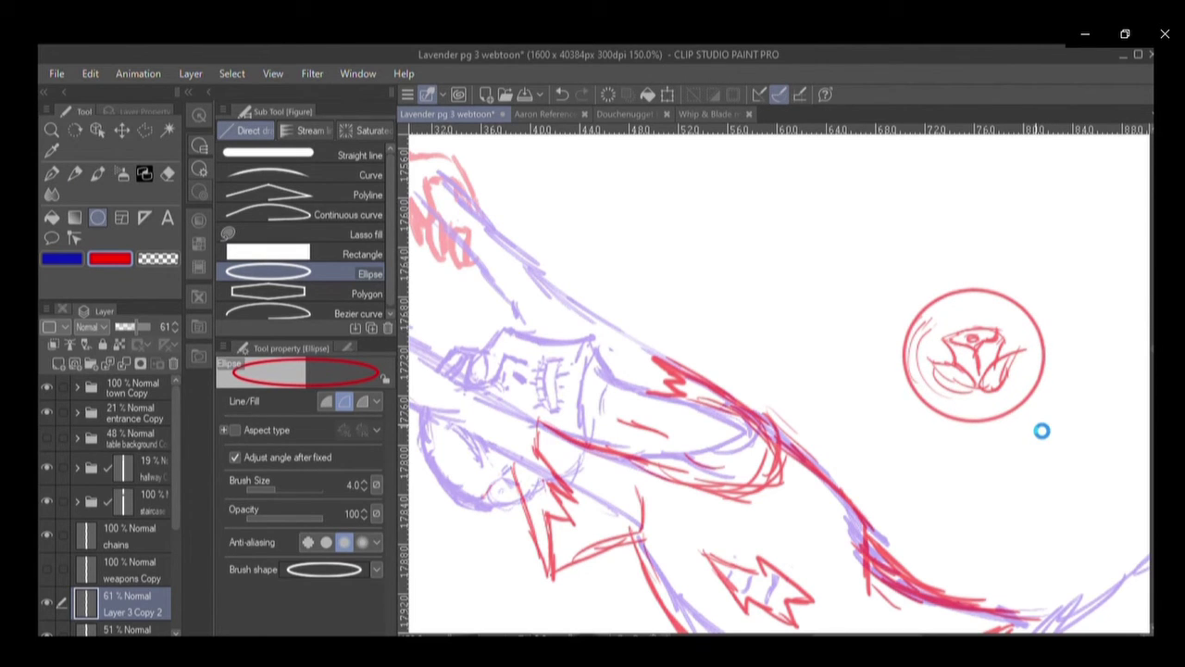
pyautogui.hotkey('ctrl', 's')
# Rectangle-select the circled rose, shrink it to about half size and move it onto the sleeve.
pyautogui.press('m')
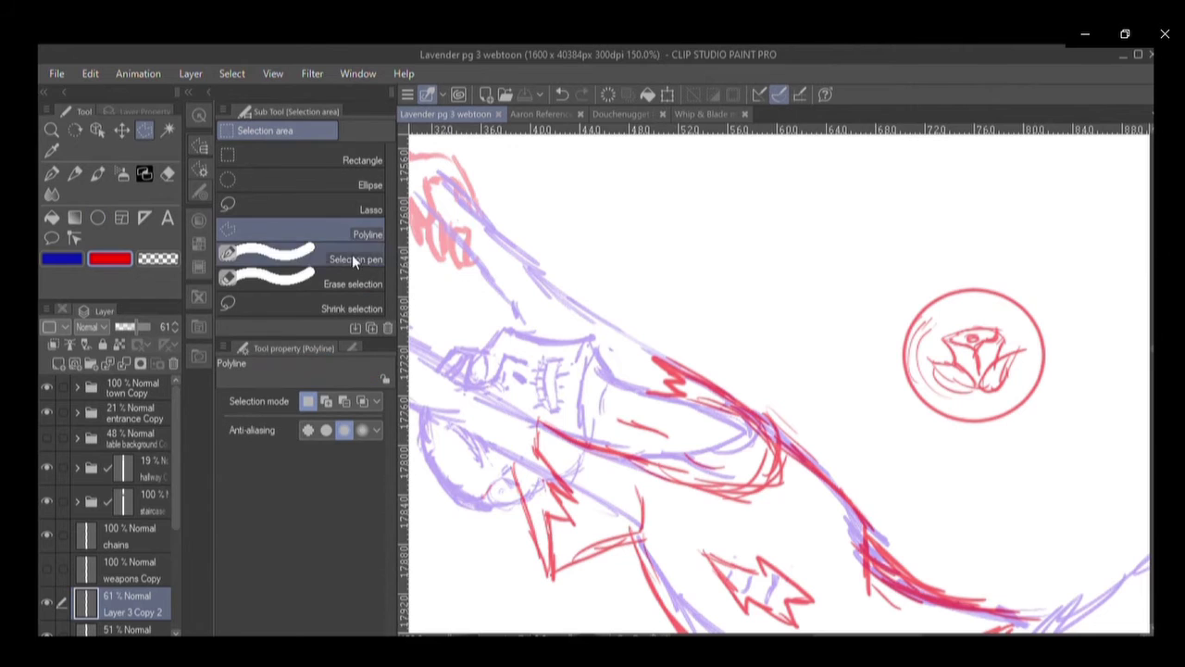
pyautogui.click(296, 151)
pyautogui.moveTo(838, 230); pyautogui.dragTo(999, 368)
pyautogui.hotkey('ctrl', 't')
pyautogui.moveTo(840, 331); pyautogui.dragTo(844, 369)
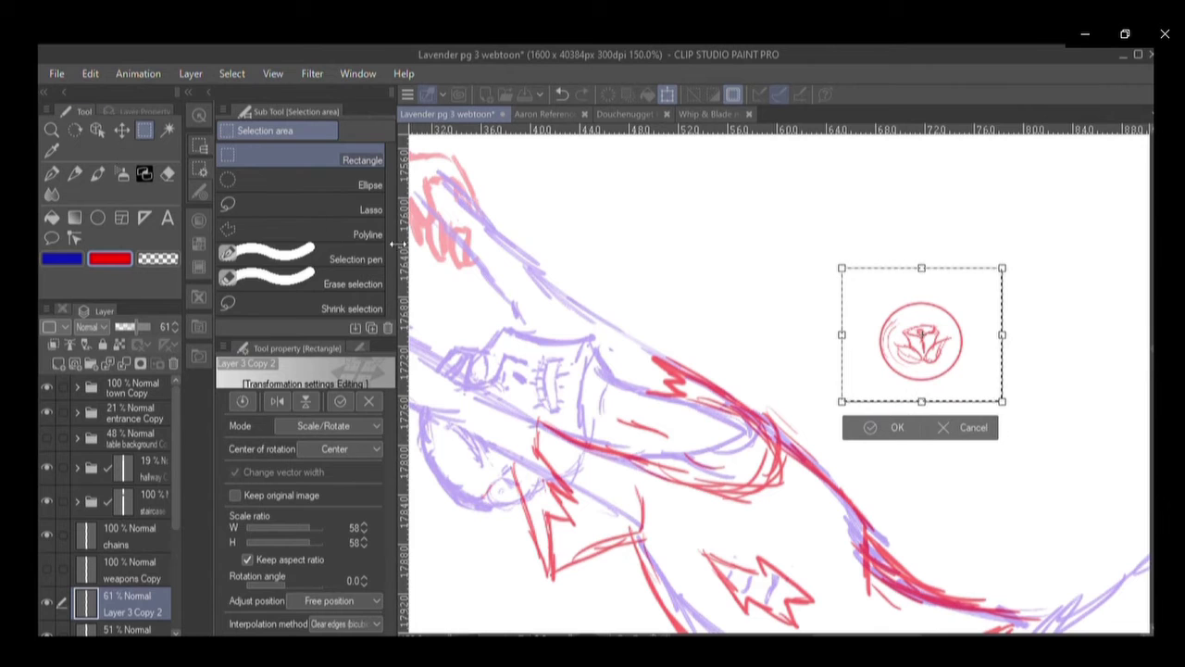
pyautogui.moveTo(938, 358); pyautogui.dragTo(827, 556)
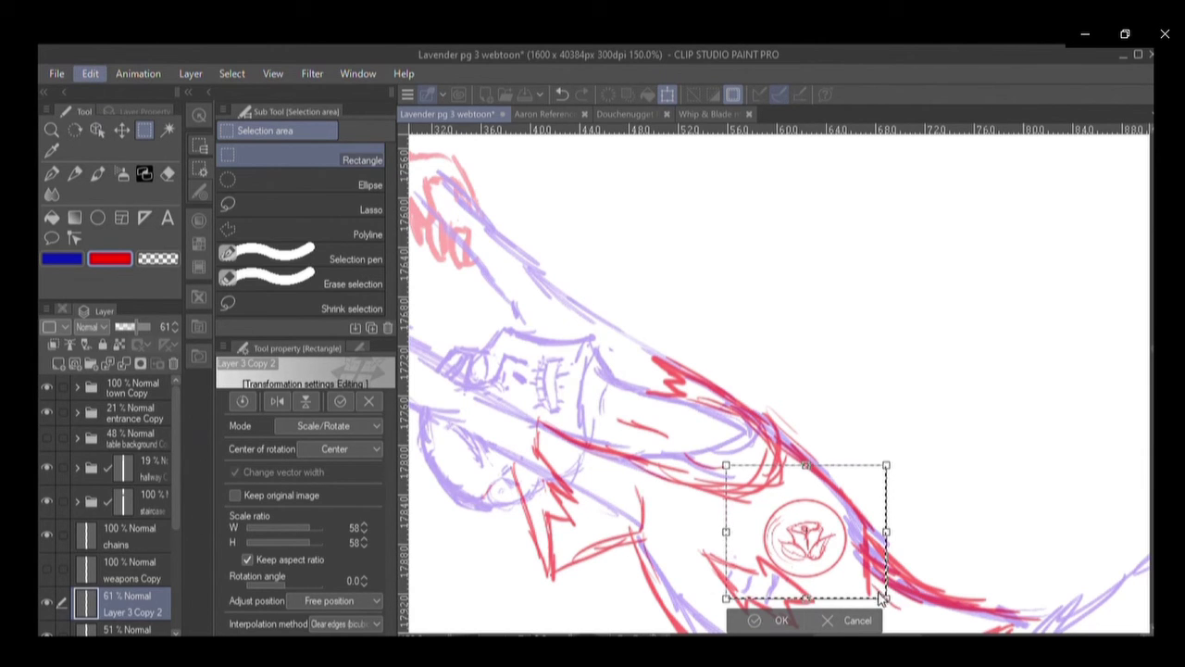
pyautogui.moveTo(886, 598); pyautogui.dragTo(863, 577)
pyautogui.moveTo(815, 535); pyautogui.dragTo(818, 538)
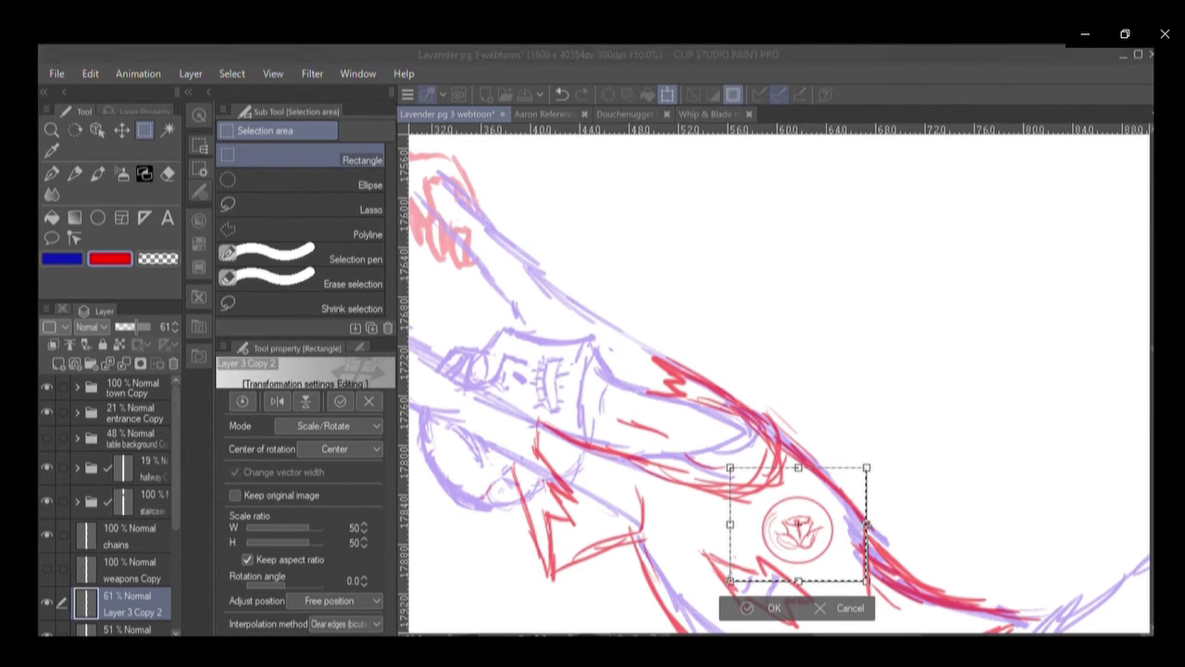
pyautogui.click(845, 604)
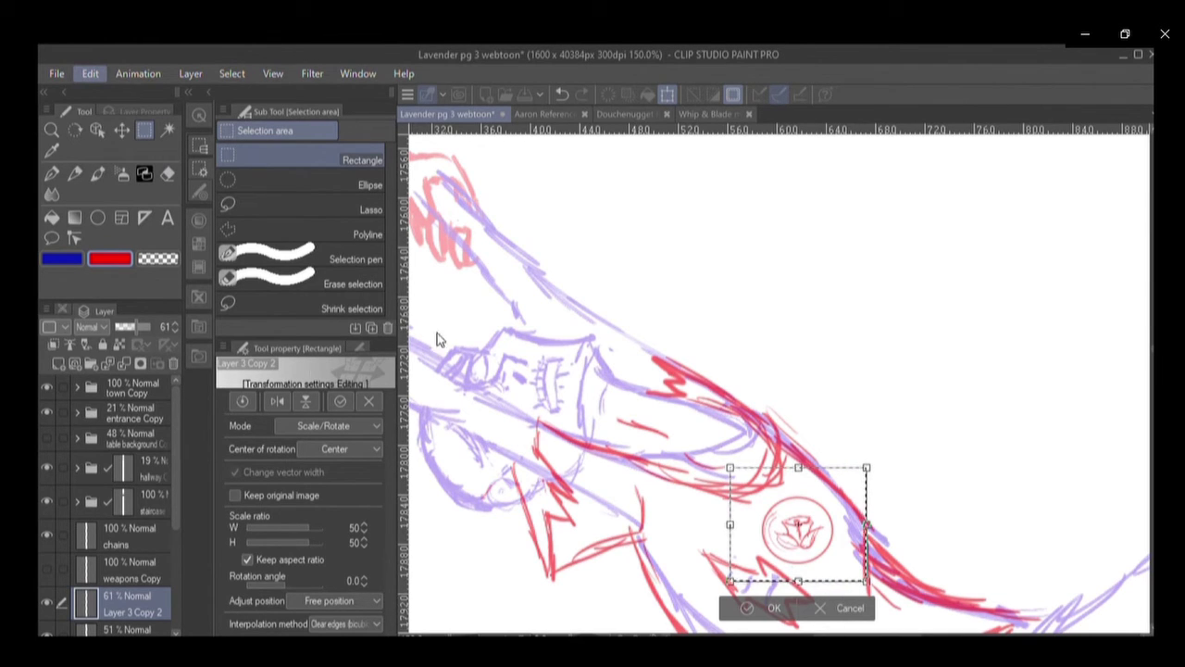
# Skew the emblem in perspective and rotate it to follow the sleeve, then confirm and deselect.
pyautogui.hotkey('ctrl', 'shift')
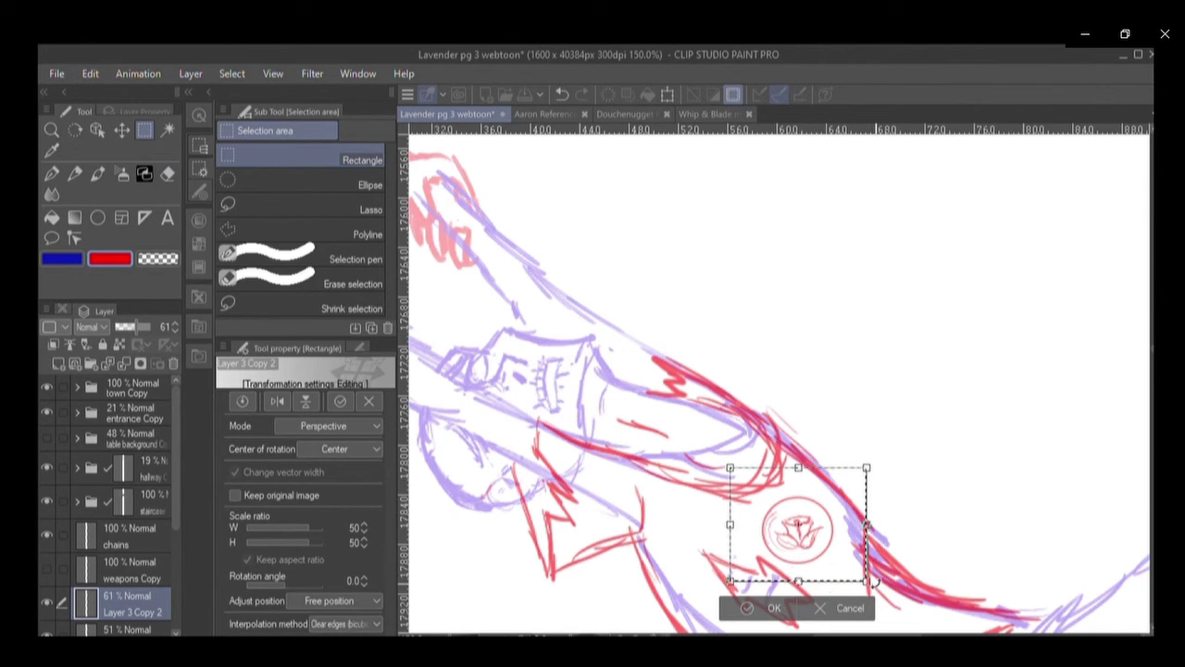
pyautogui.moveTo(867, 582); pyautogui.dragTo(861, 570)
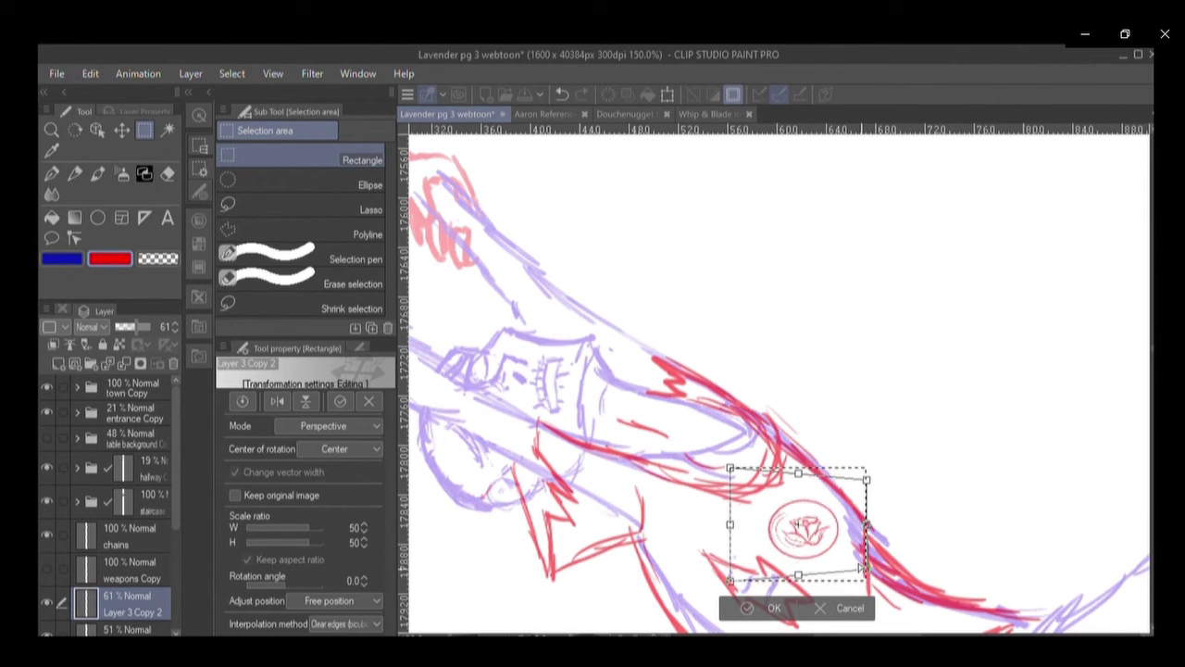
pyautogui.moveTo(870, 470); pyautogui.dragTo(870, 503)
pyautogui.scroll(-4, 873, 500)
pyautogui.scroll(2, 838, 510)
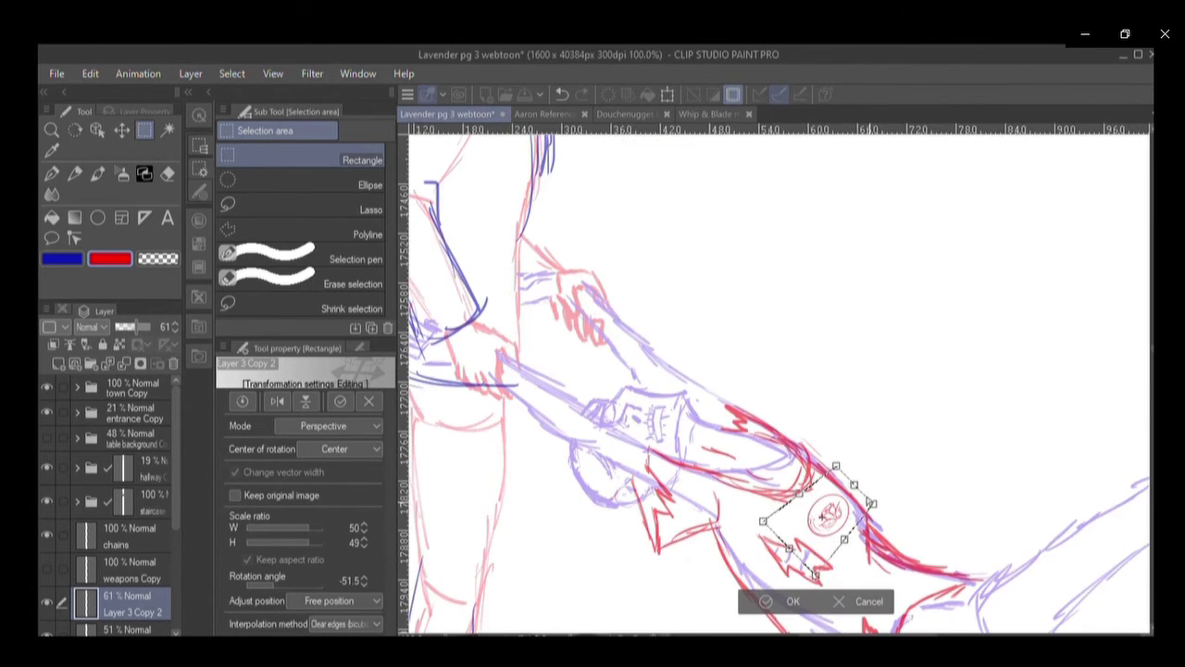
pyautogui.moveTo(828, 522); pyautogui.dragTo(821, 524)
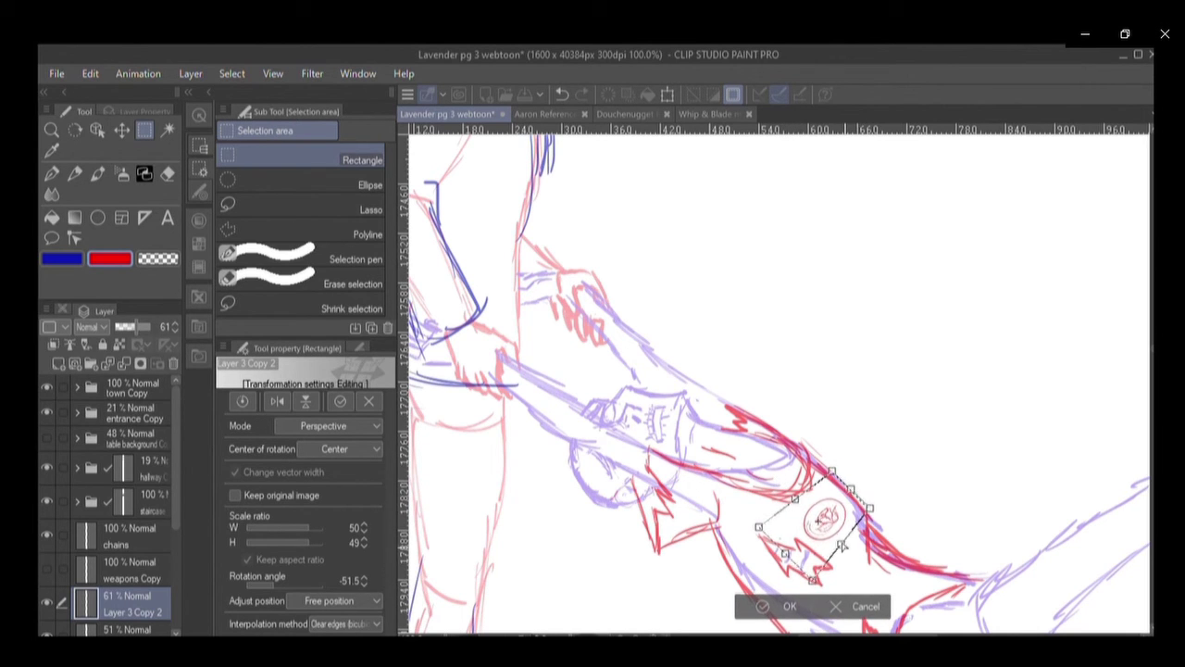
pyautogui.moveTo(868, 508); pyautogui.dragTo(866, 511)
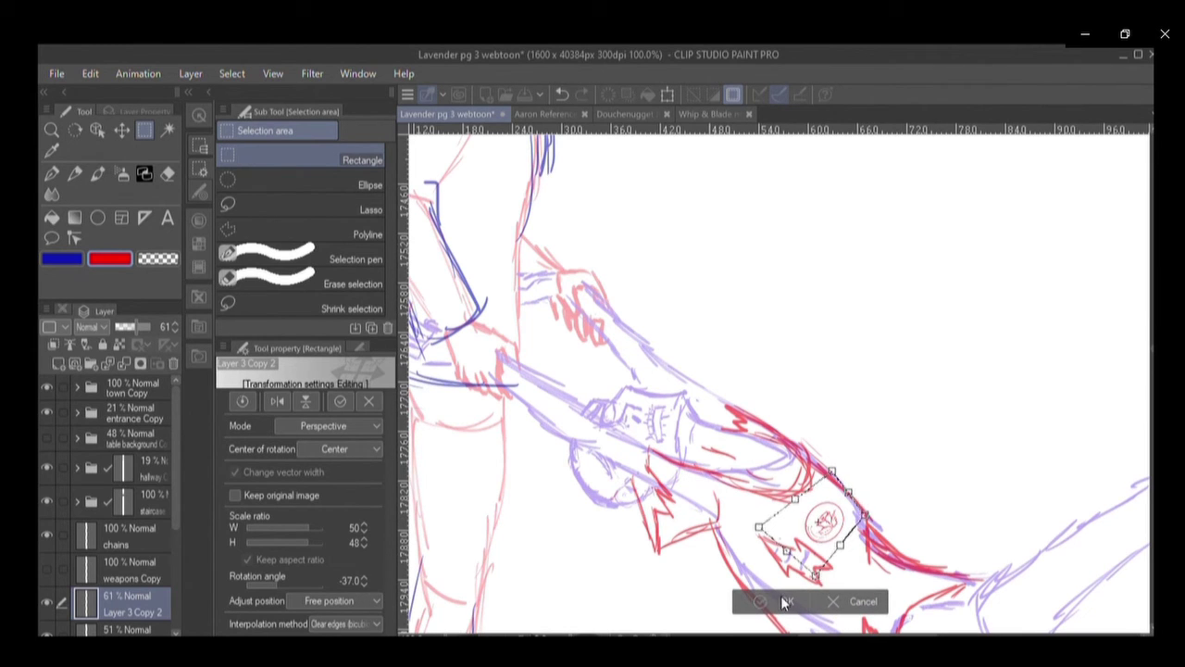
pyautogui.click(785, 602)
pyautogui.click(768, 582)
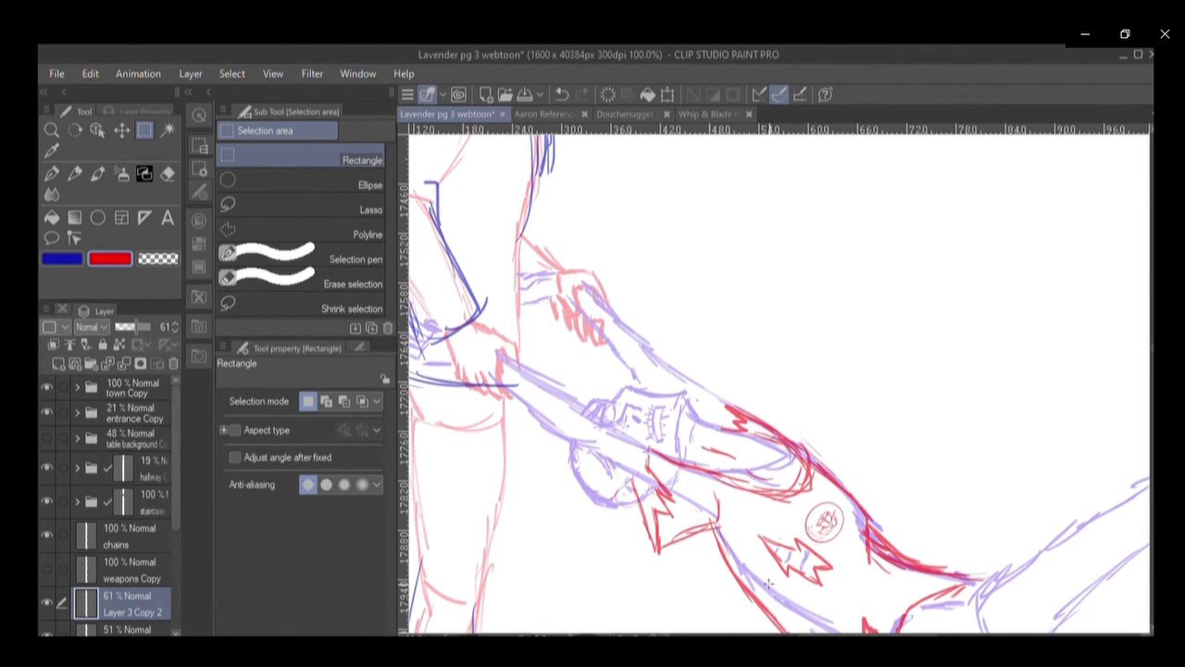
# Save the webtoon page with Ctrl+S, then zoom out and back in.
pyautogui.hotkey('ctrl', 's')
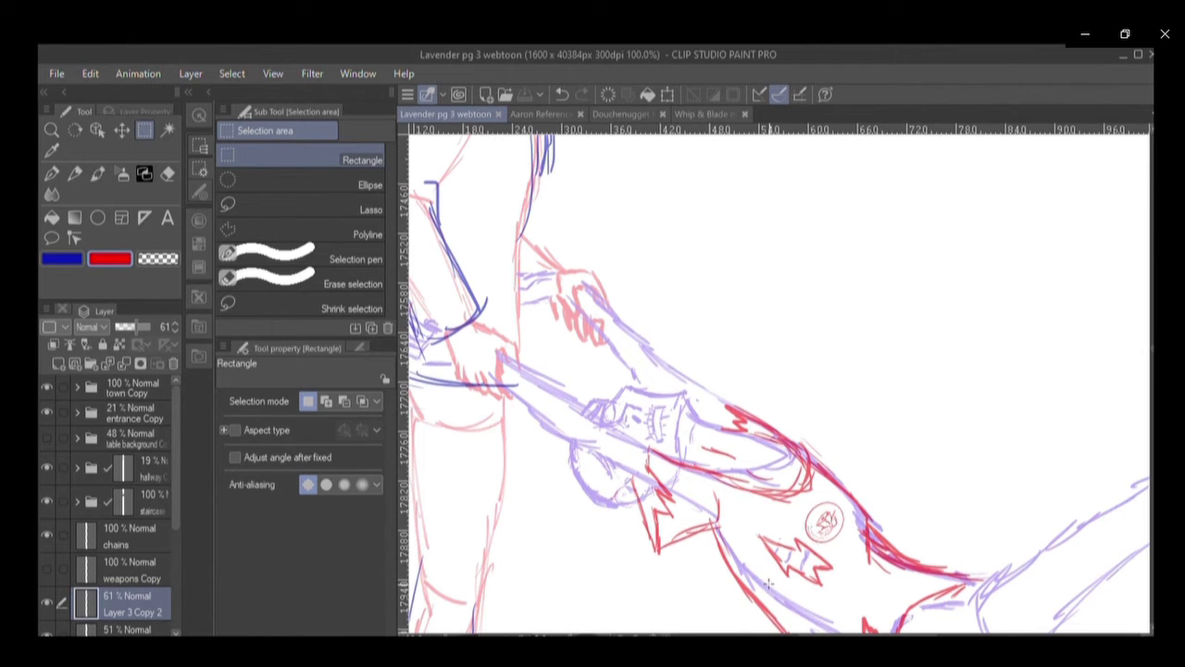
pyautogui.scroll(-1, 769, 581)
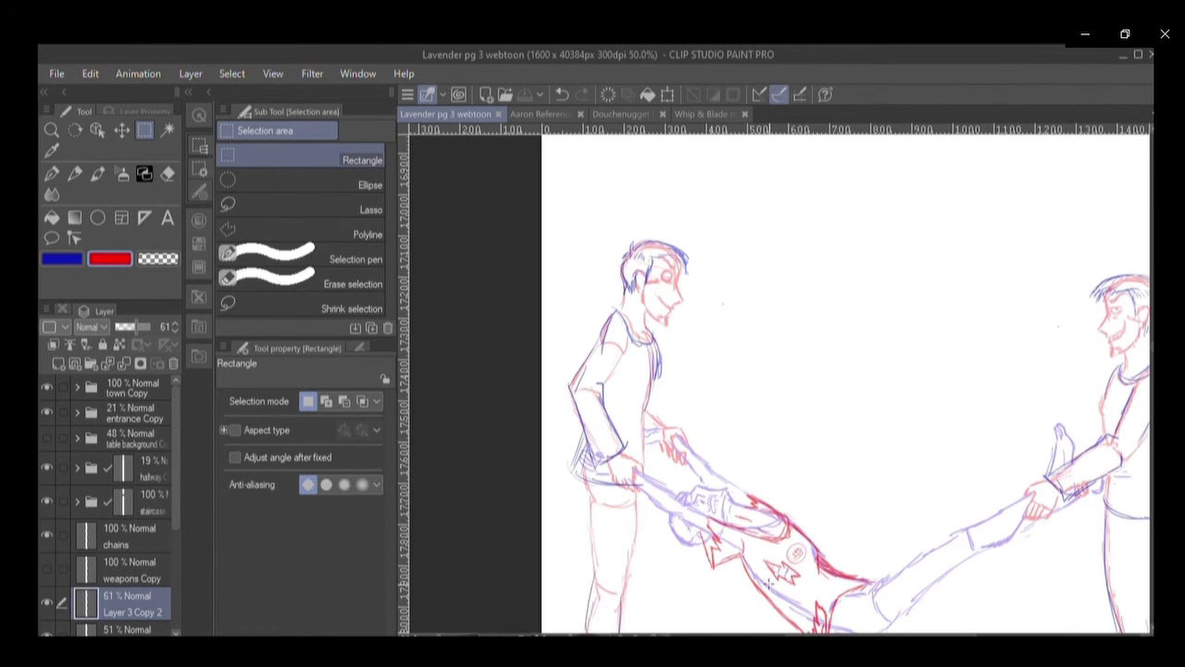
pyautogui.scroll(5, 767, 582)
pyautogui.scroll(1, 767, 582)
pyautogui.scroll(-1, 767, 582)
# Switch to the G-pen, check the character reference image, and return to the webtoon page.
pyautogui.press('p')
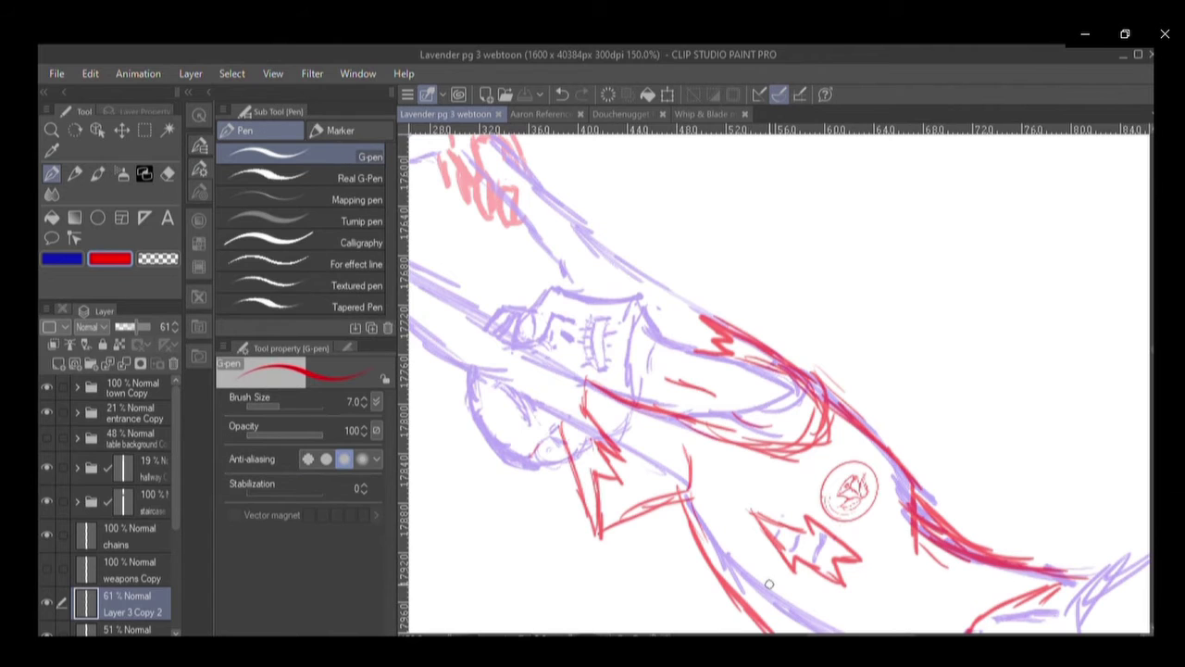
pyautogui.click(540, 113)
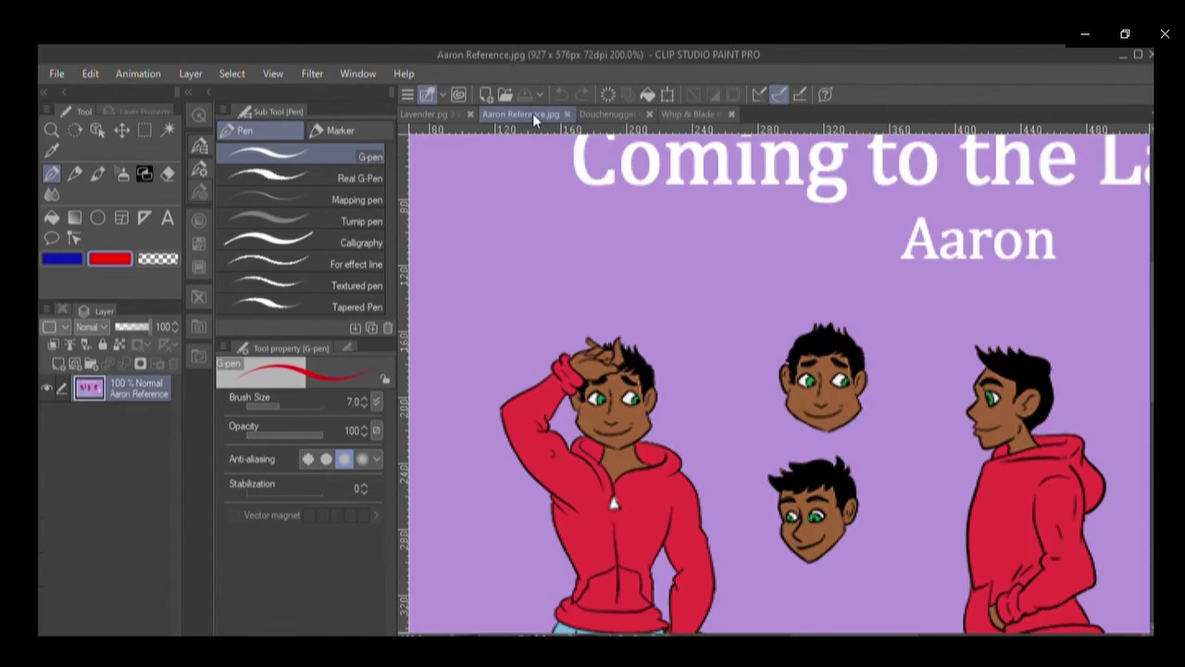
pyautogui.click(429, 111)
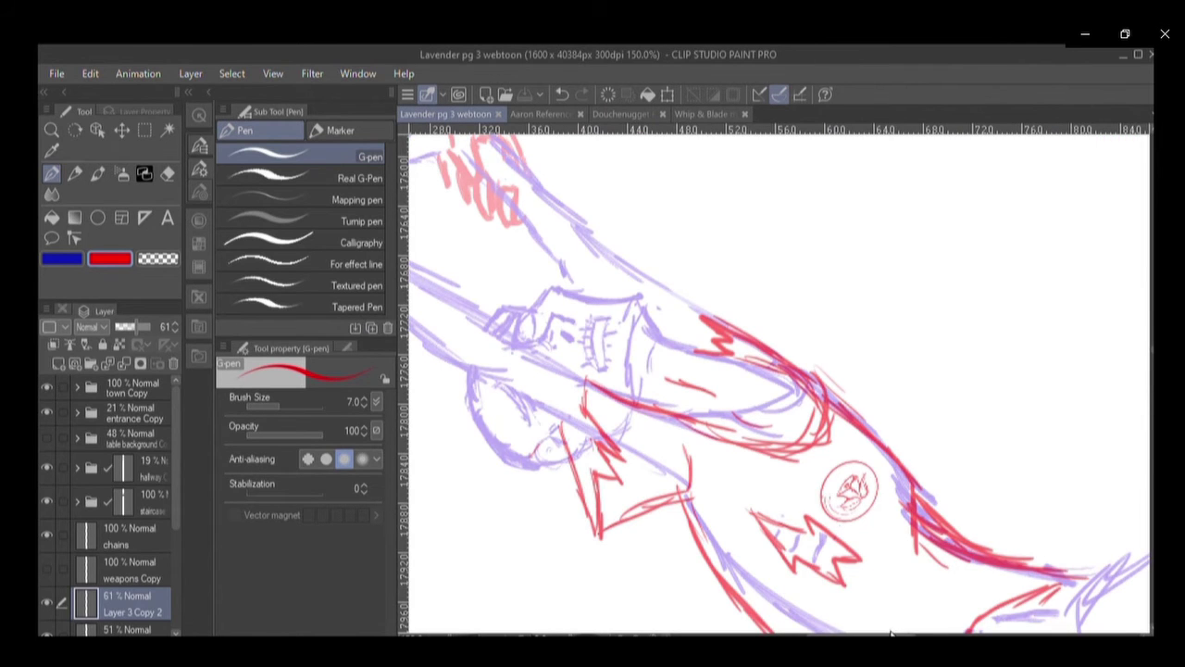
# Sketch a long red stroke and a few short curved strokes beneath the lavender hand.
pyautogui.hscroll(-4, 888, 635)
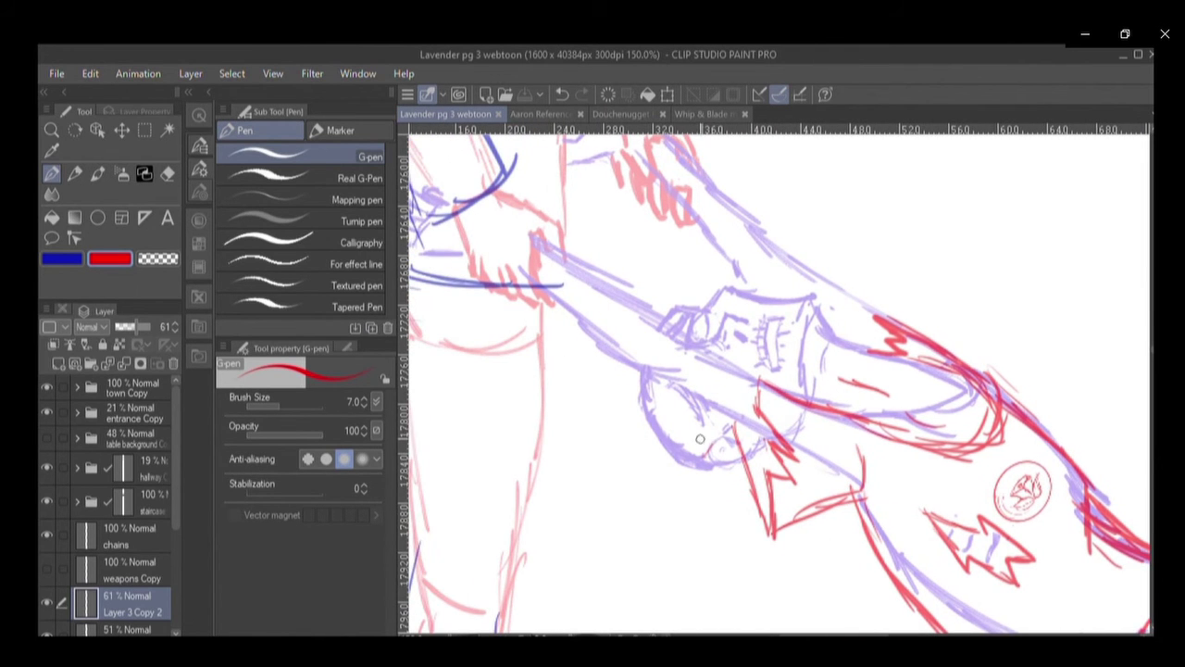
pyautogui.moveTo(713, 431)
pyautogui.mouseDown()
pyautogui.moveTo(720, 443)
pyautogui.moveTo(683, 438)
pyautogui.moveTo(663, 395)
pyautogui.moveTo(629, 372)
pyautogui.moveTo(639, 397)
pyautogui.moveTo(627, 498)
pyautogui.moveTo(666, 608)
pyautogui.moveTo(679, 555)
pyautogui.moveTo(695, 630)
pyautogui.mouseUp()
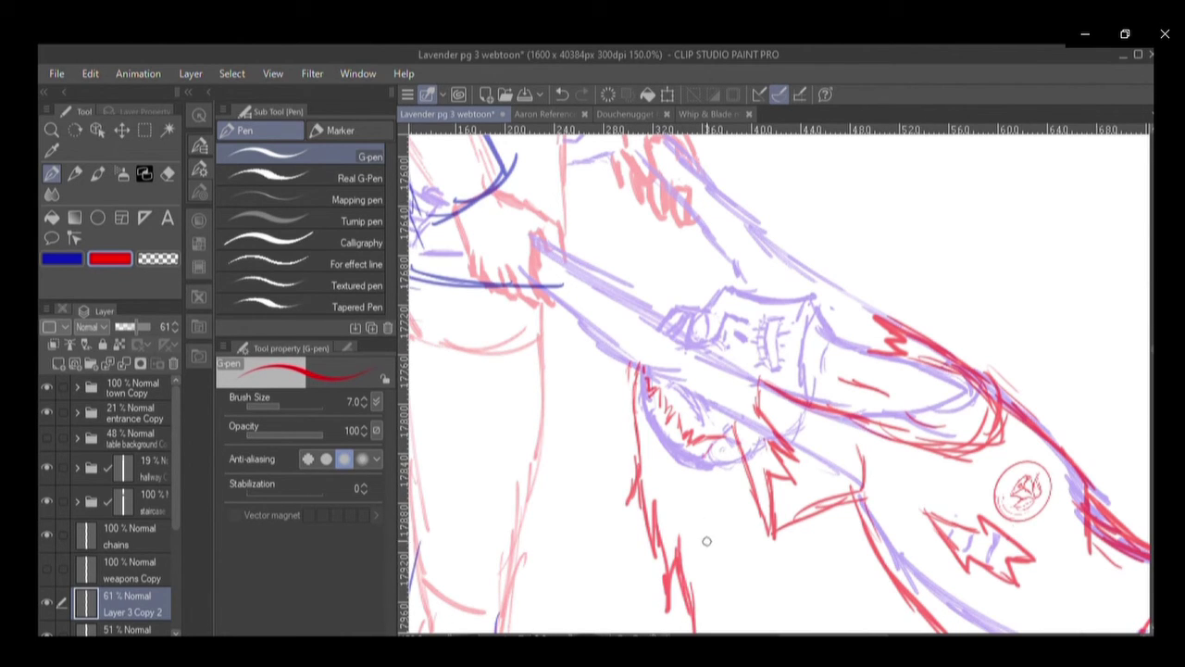
pyautogui.moveTo(729, 426)
pyautogui.mouseDown()
pyautogui.moveTo(714, 449)
pyautogui.moveTo(728, 463)
pyautogui.mouseUp()
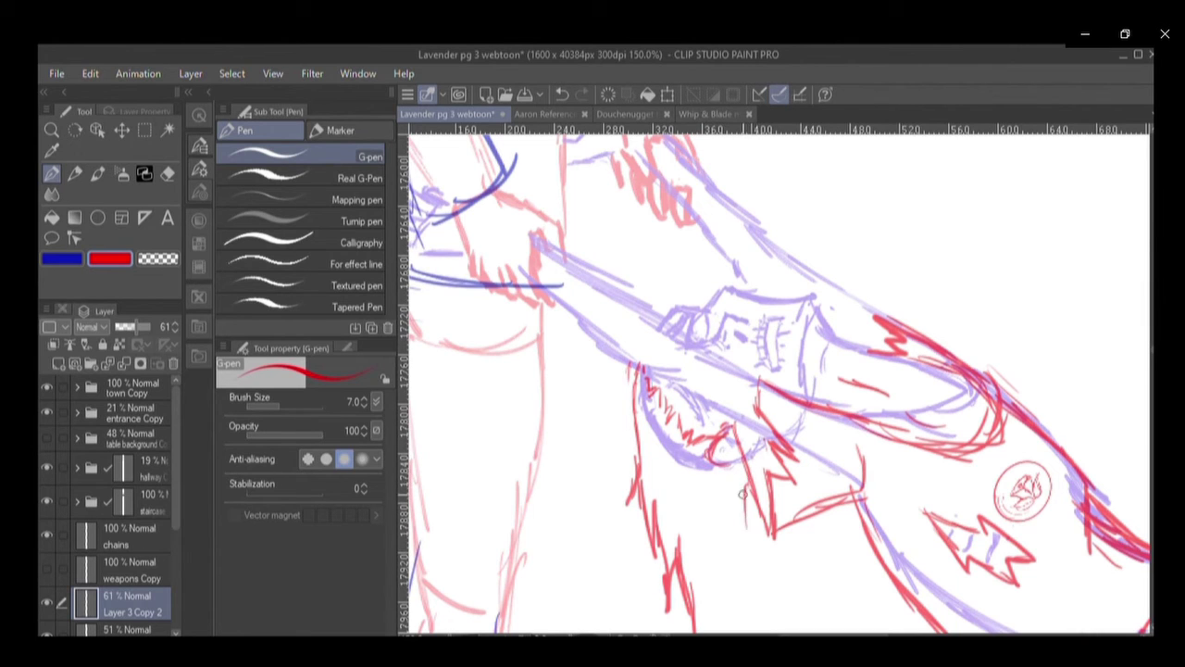
pyautogui.moveTo(745, 512)
pyautogui.mouseDown()
pyautogui.moveTo(749, 548)
pyautogui.moveTo(733, 500)
pyautogui.moveTo(737, 583)
pyautogui.moveTo(730, 549)
pyautogui.mouseUp()
# Add a cluster of short spiky red hatch strokes below the jaw.
pyautogui.scroll(-5, 1150, 355)
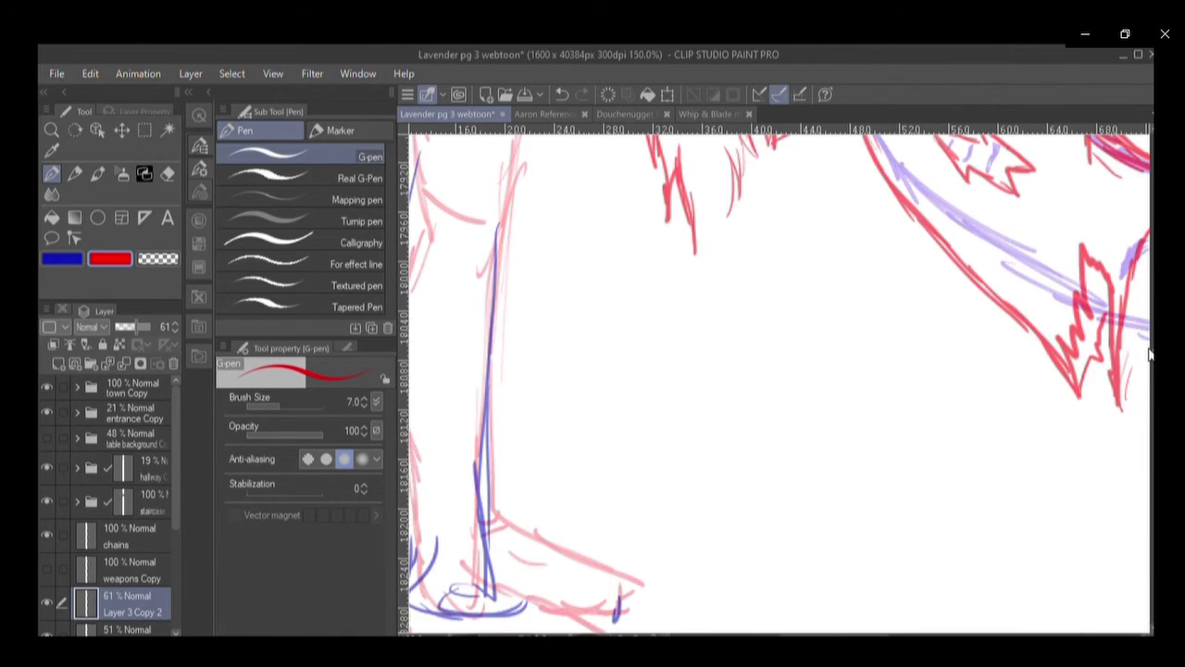
pyautogui.scroll(1, 1150, 354)
pyautogui.moveTo(712, 253); pyautogui.dragTo(745, 353)
pyautogui.moveTo(713, 300); pyautogui.dragTo(733, 340)
pyautogui.moveTo(708, 272); pyautogui.dragTo(713, 354)
pyautogui.moveTo(695, 326); pyautogui.dragTo(704, 369)
pyautogui.moveTo(689, 294); pyautogui.dragTo(700, 368)
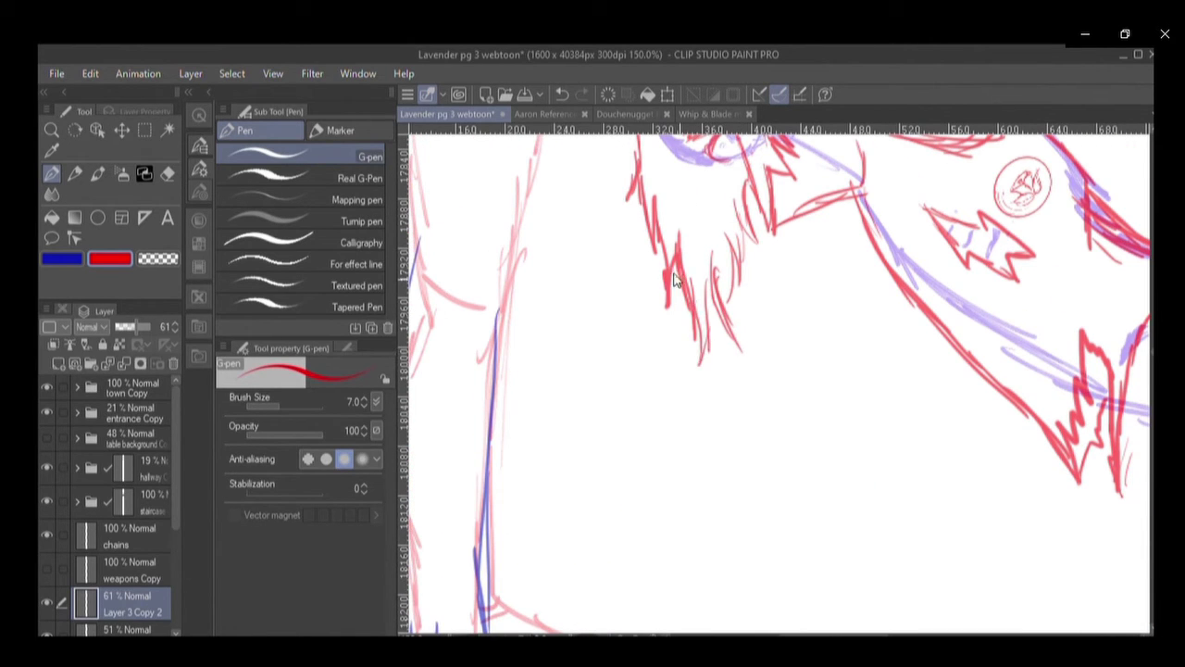
pyautogui.scroll(-3, 674, 281)
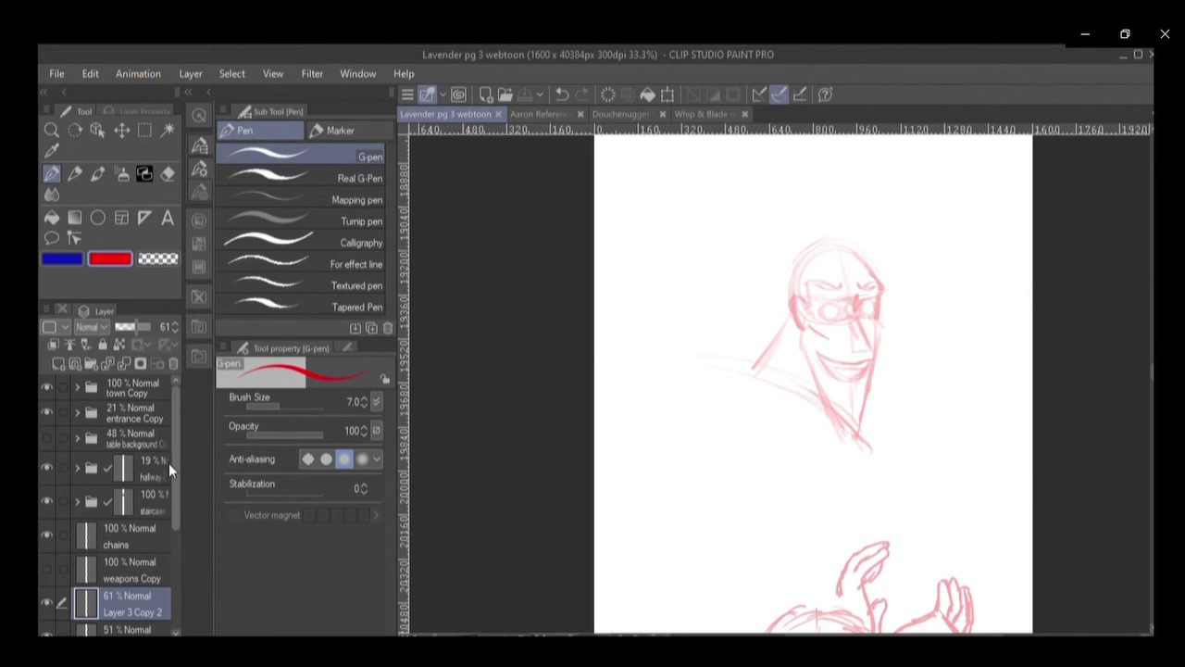
# Set the sketch Copy 2 layer to 72 opacity and erase part of the jaw line with a size-30 eraser.
pyautogui.scroll(-1, 149, 509)
pyautogui.click(128, 596)
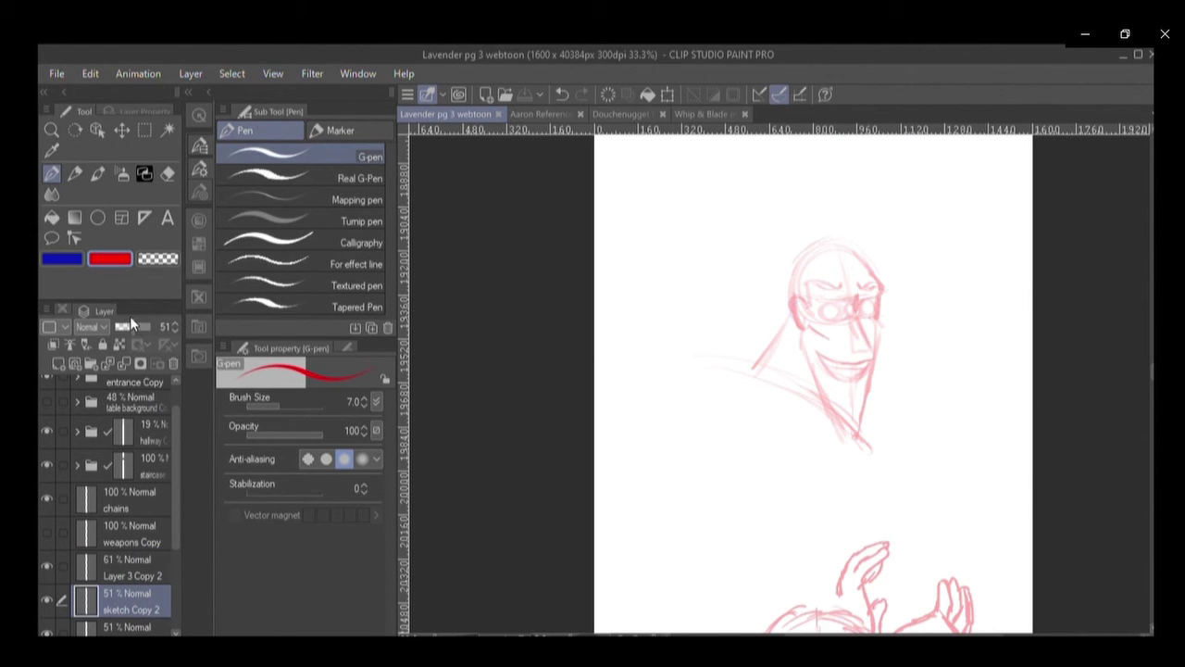
pyautogui.moveTo(130, 319); pyautogui.dragTo(134, 323)
pyautogui.press('e')
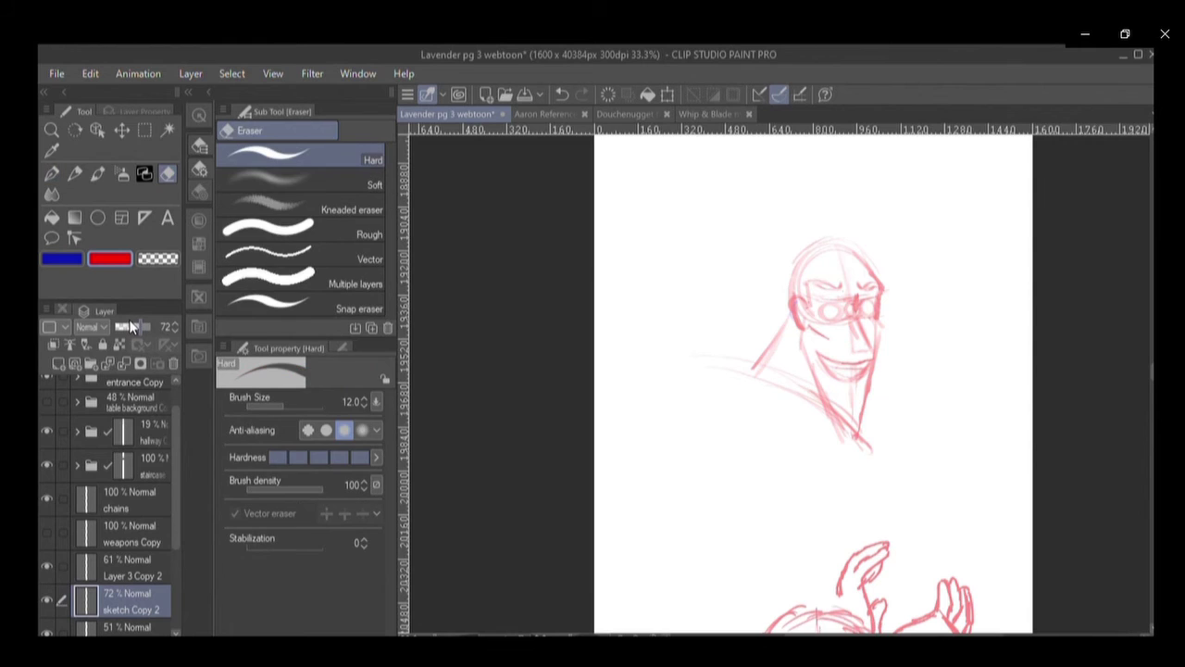
pyautogui.press(']')
pyautogui.press(']')
pyautogui.press(']')
pyautogui.press(']')
pyautogui.press(']')
pyautogui.moveTo(874, 365)
pyautogui.mouseDown()
pyautogui.moveTo(868, 400)
pyautogui.moveTo(872, 370)
pyautogui.mouseUp()
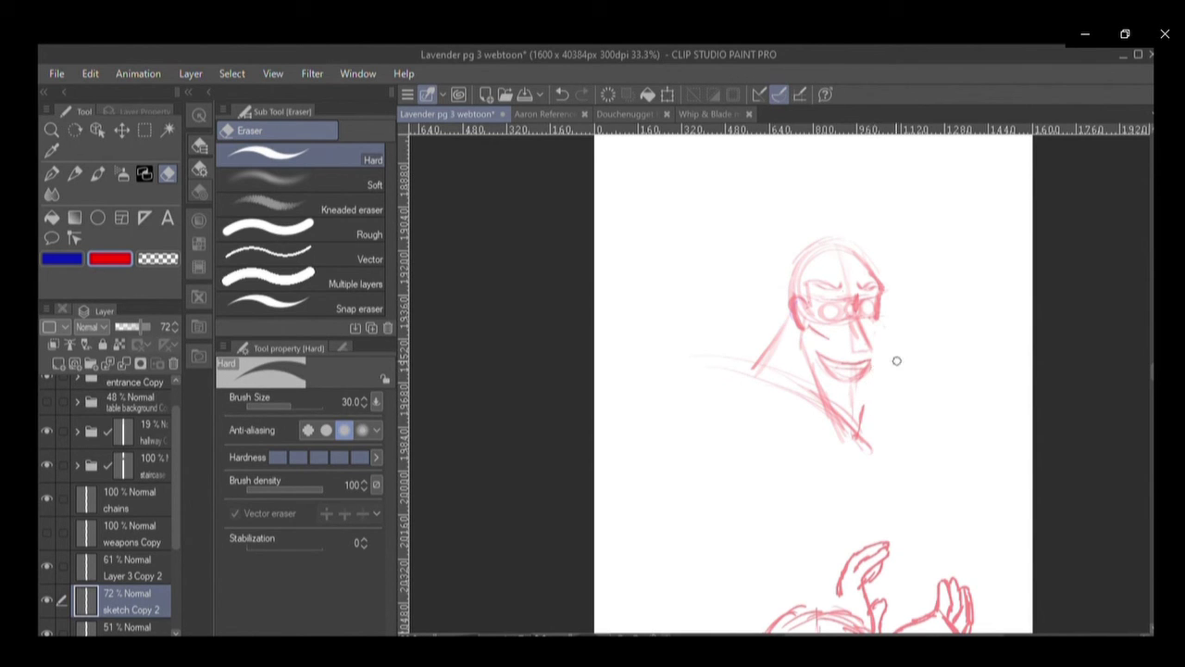
# Redraw the face's right side and left jaw down to the chin in darker red.
pyautogui.press('p')
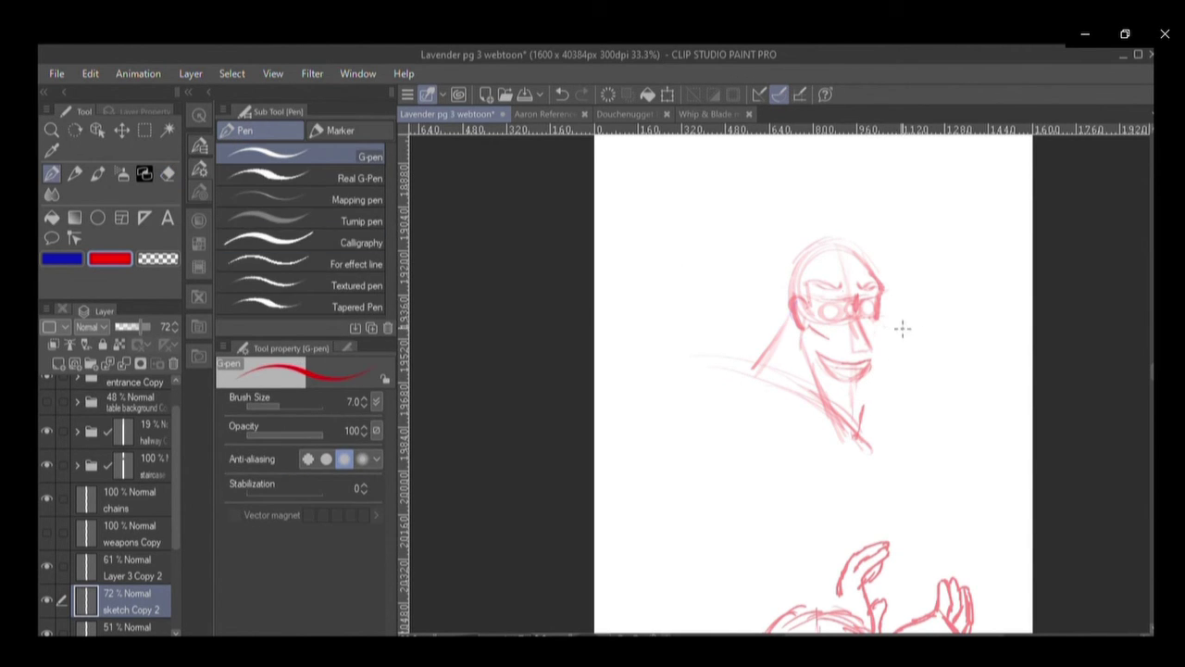
pyautogui.moveTo(874, 311)
pyautogui.mouseDown()
pyautogui.moveTo(885, 329)
pyautogui.moveTo(865, 416)
pyautogui.mouseUp()
pyautogui.moveTo(875, 359)
pyautogui.mouseDown()
pyautogui.moveTo(853, 441)
pyautogui.moveTo(854, 415)
pyautogui.mouseUp()
pyautogui.moveTo(801, 330); pyautogui.dragTo(835, 415)
pyautogui.moveTo(811, 361)
pyautogui.mouseDown()
pyautogui.moveTo(833, 415)
pyautogui.moveTo(859, 428)
pyautogui.mouseUp()
pyautogui.scroll(2, 857, 421)
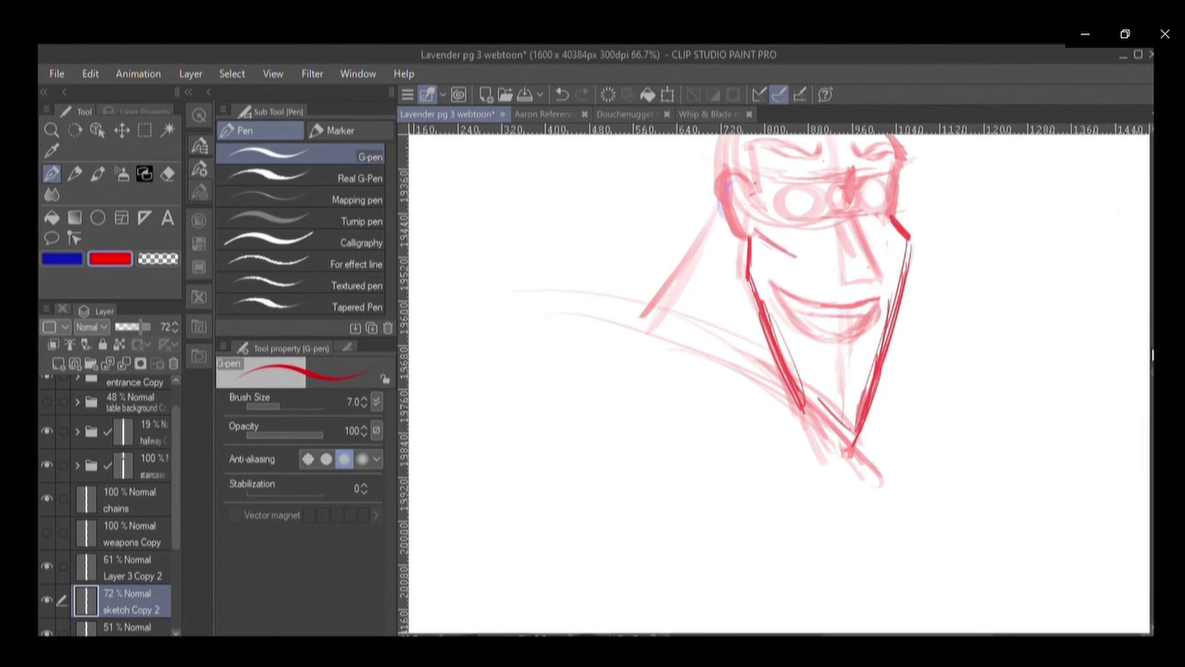
pyautogui.scroll(3, 1146, 365)
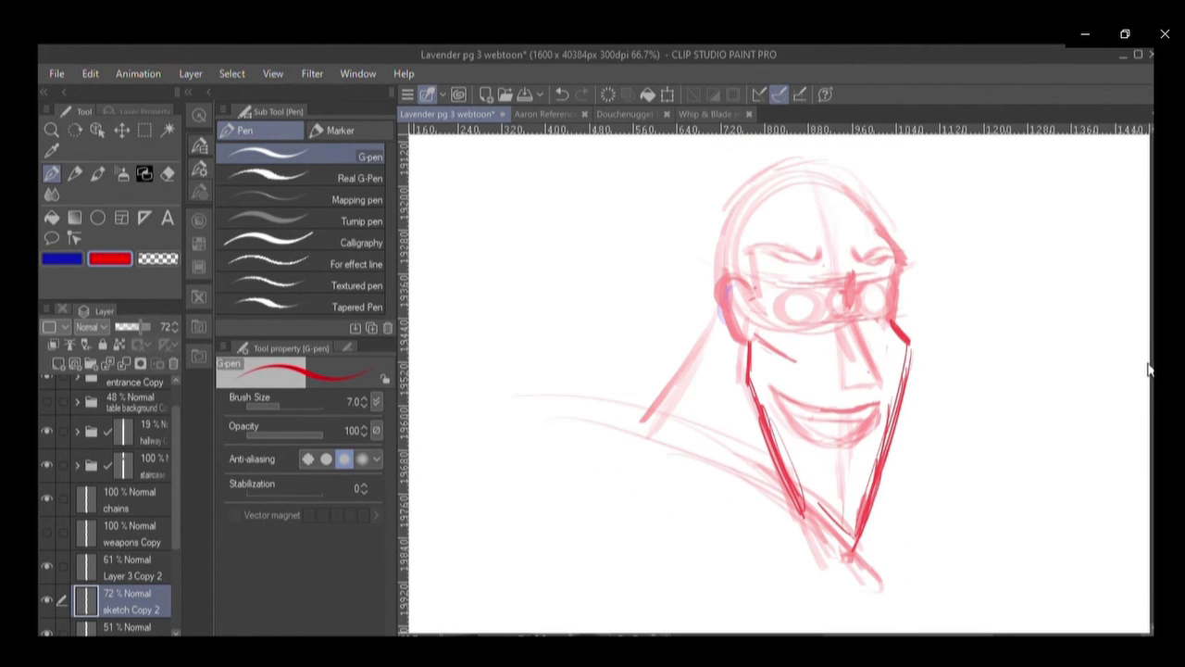
# On Layer 3 Copy 2, draw the heavy-lidded eyes in blue with a lower eyelid.
pyautogui.click(140, 564)
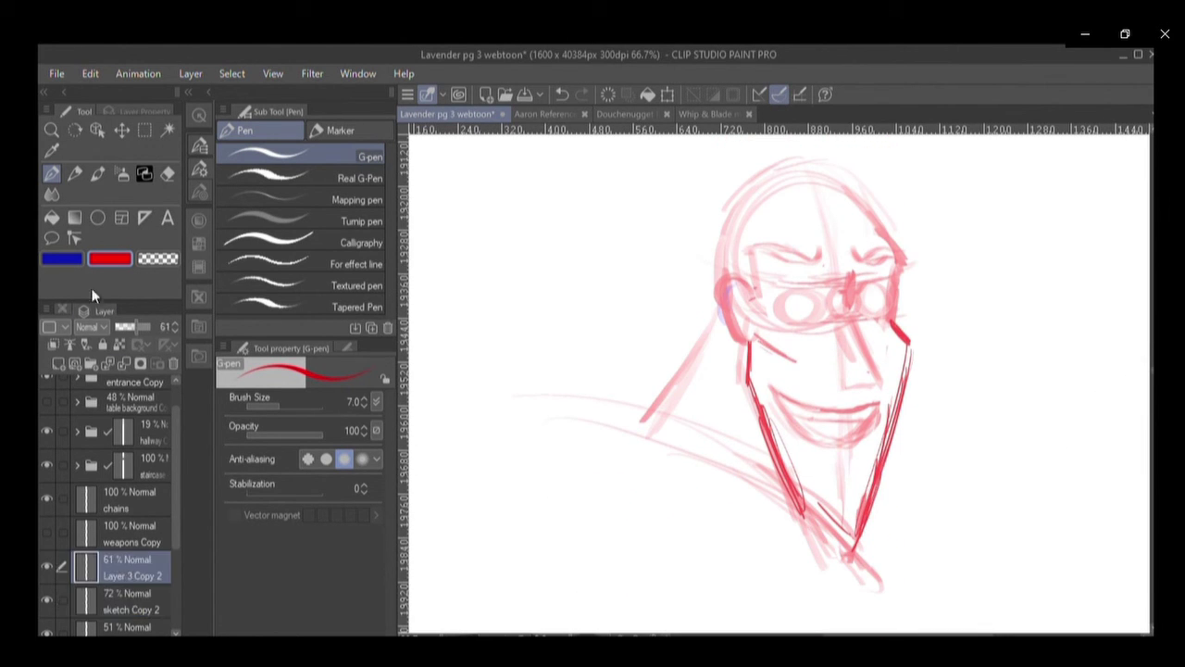
pyautogui.click(56, 264)
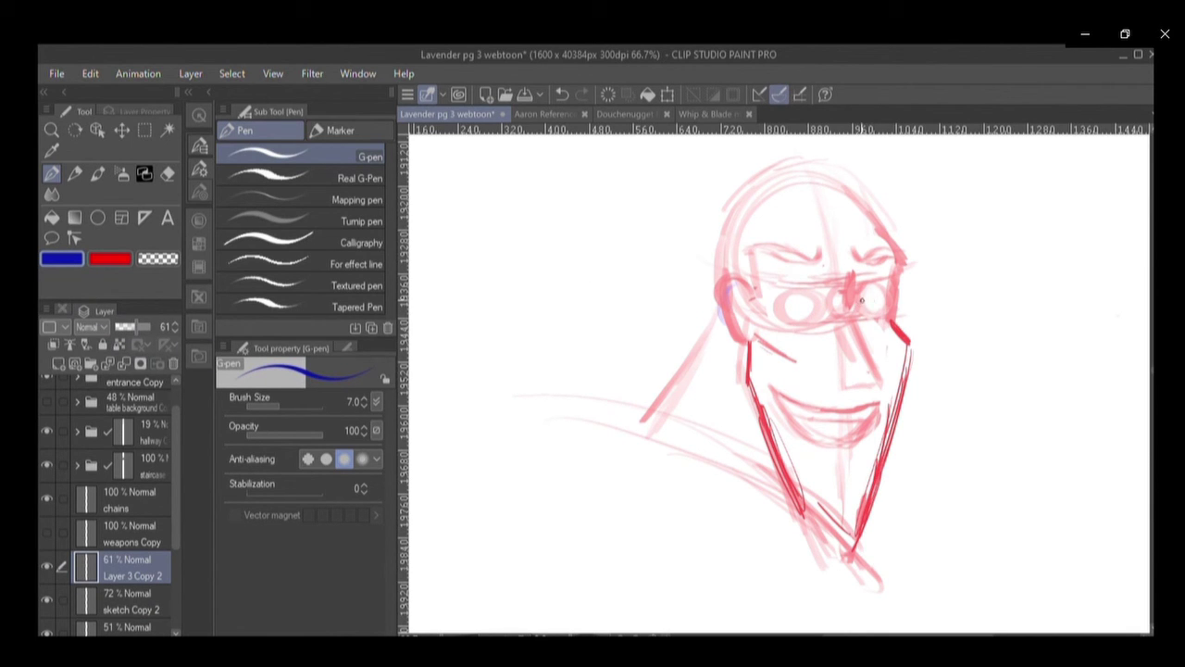
pyautogui.moveTo(857, 299); pyautogui.dragTo(890, 297)
pyautogui.moveTo(774, 309); pyautogui.dragTo(809, 307)
pyautogui.moveTo(791, 316); pyautogui.dragTo(813, 313)
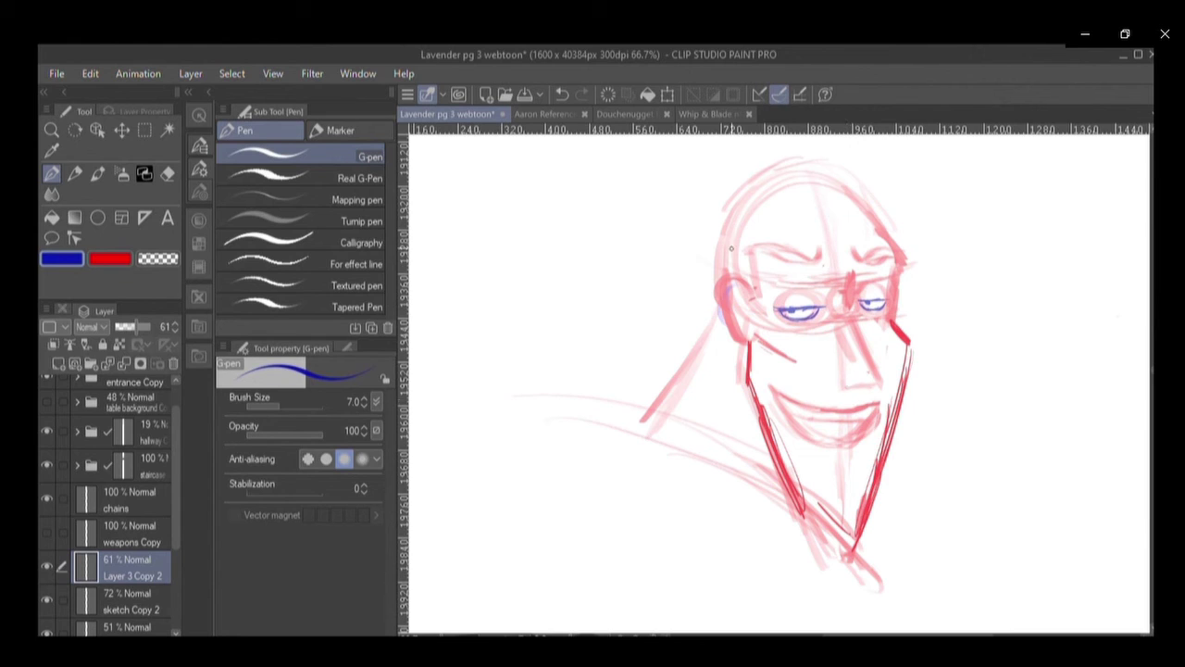
# Draw a blue line down the face's left side and a mustache curve, then save.
pyautogui.moveTo(747, 252); pyautogui.dragTo(766, 318)
pyautogui.moveTo(746, 247); pyautogui.dragTo(754, 278)
pyautogui.moveTo(850, 388)
pyautogui.mouseDown()
pyautogui.moveTo(837, 368)
pyautogui.moveTo(810, 364)
pyautogui.moveTo(780, 382)
pyautogui.moveTo(762, 351)
pyautogui.moveTo(745, 393)
pyautogui.moveTo(937, 383)
pyautogui.moveTo(934, 362)
pyautogui.moveTo(900, 397)
pyautogui.mouseUp()
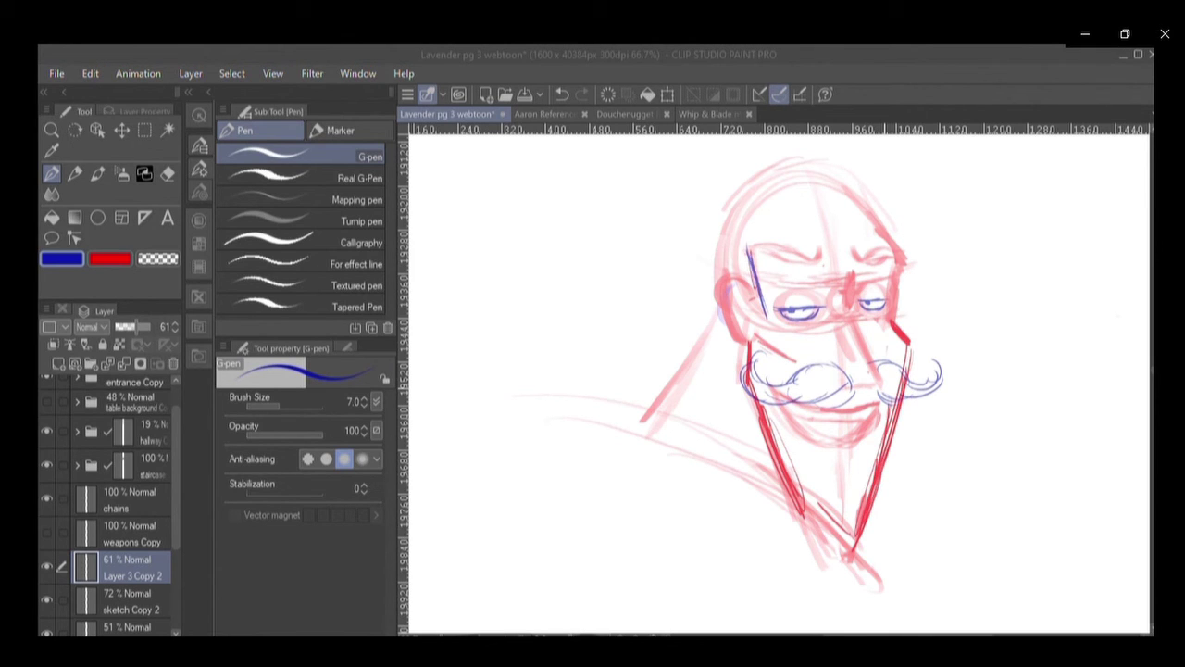
pyautogui.hotkey('ctrl', 's')
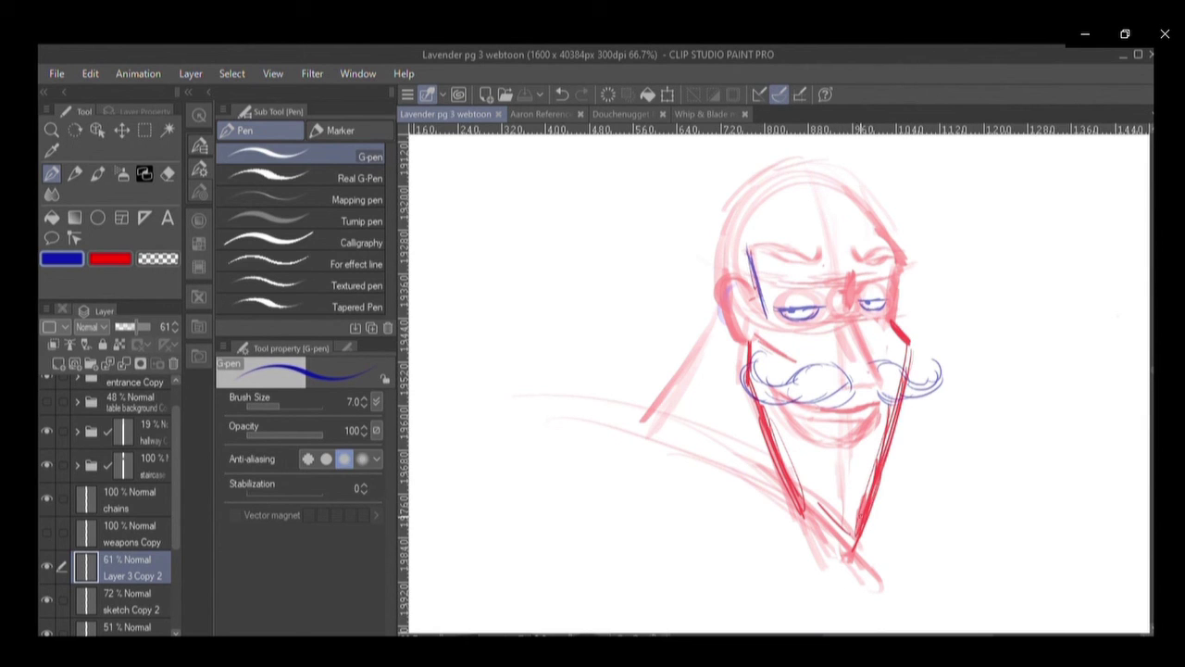
# Add short blue strokes along the jaw and chin.
pyautogui.moveTo(858, 510); pyautogui.dragTo(855, 559)
pyautogui.moveTo(802, 491); pyautogui.dragTo(823, 507)
pyautogui.scroll(-2, 863, 511)
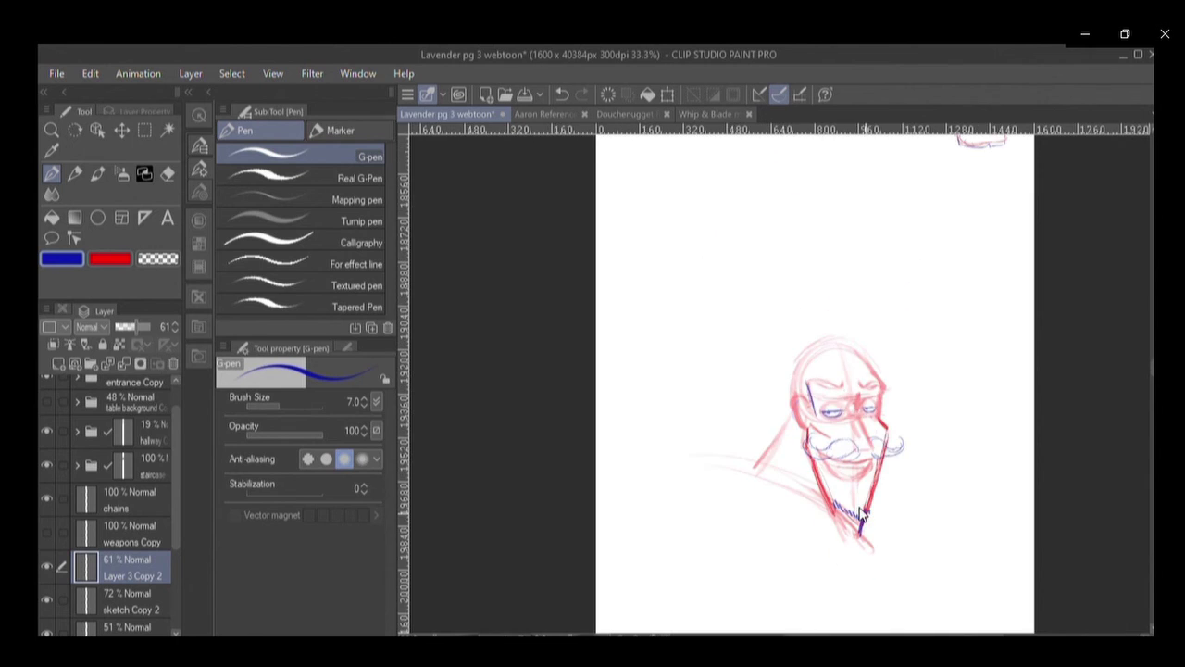
pyautogui.scroll(1, 861, 514)
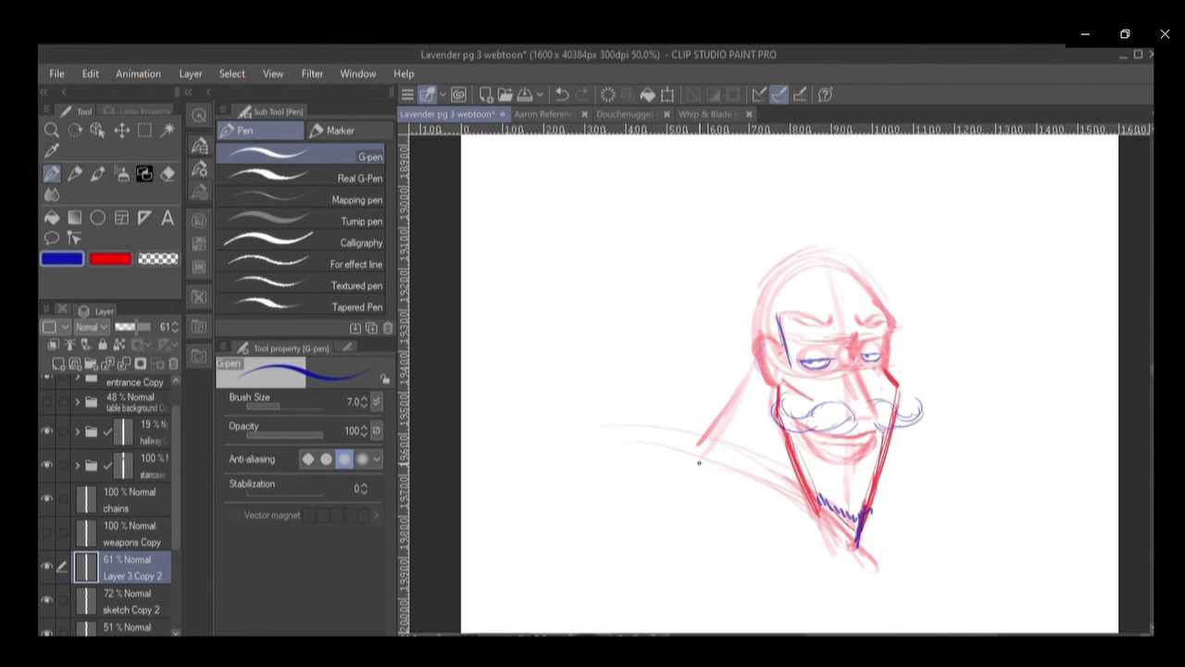
pyautogui.moveTo(763, 493)
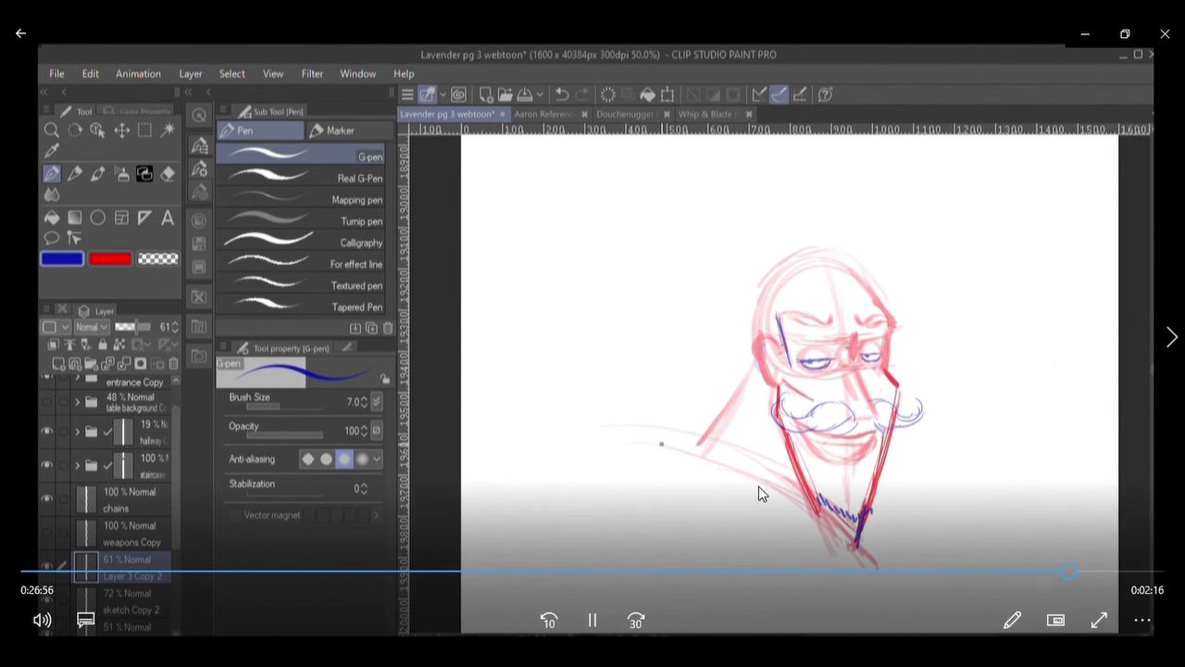
pyautogui.click(1045, 575)
pyautogui.moveTo(1045, 575); pyautogui.dragTo(992, 572)
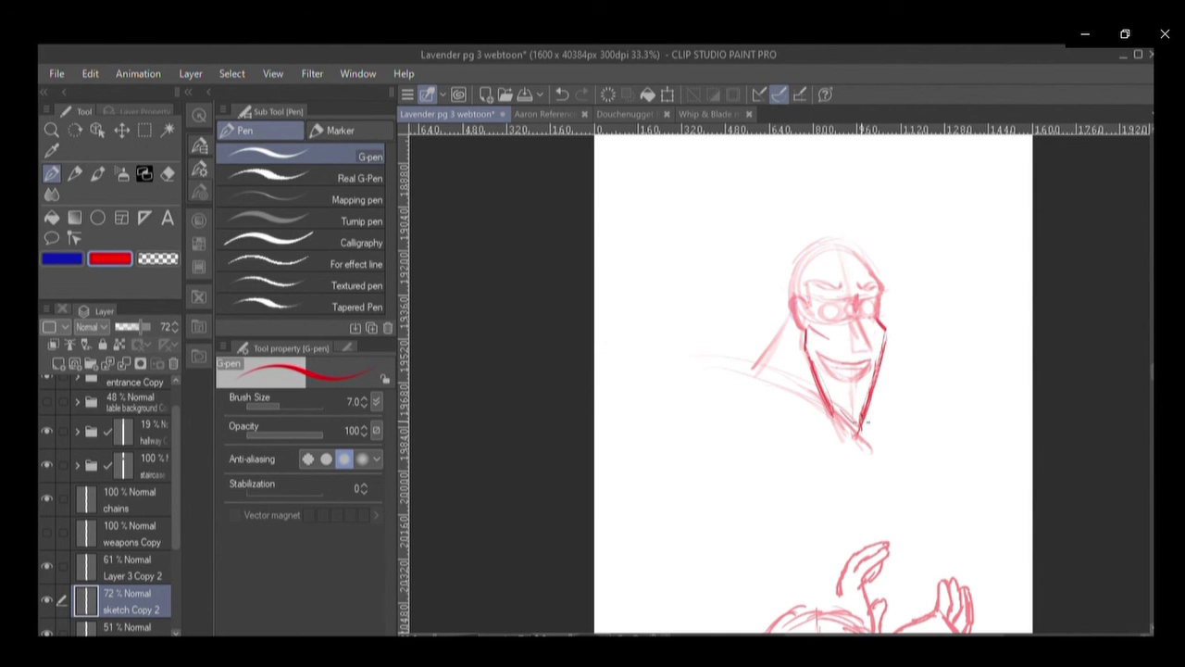
# Redraw the blue face-side line, mustache arc and chin hatching, then add shoulder lines left of the face.
pyautogui.moveTo(684, 298)
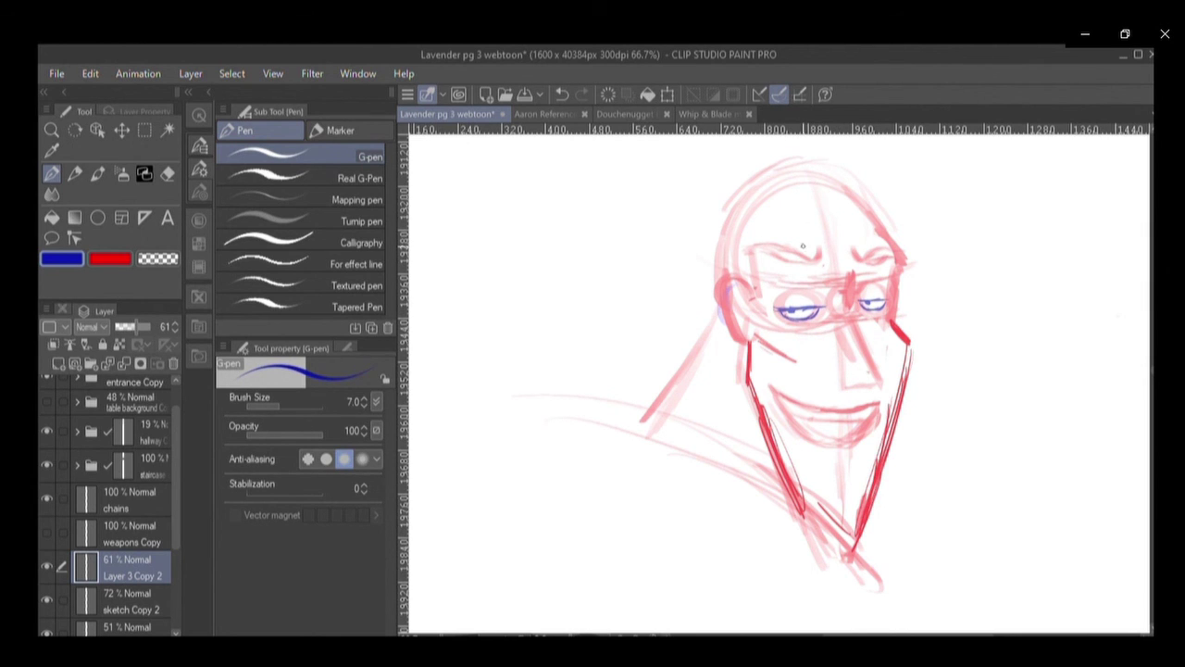
pyautogui.moveTo(766, 318); pyautogui.dragTo(747, 244)
pyautogui.moveTo(844, 370)
pyautogui.mouseDown()
pyautogui.moveTo(850, 392)
pyautogui.moveTo(815, 366)
pyautogui.moveTo(787, 383)
pyautogui.moveTo(757, 362)
pyautogui.moveTo(747, 394)
pyautogui.moveTo(857, 388)
pyautogui.moveTo(880, 357)
pyautogui.moveTo(911, 383)
pyautogui.moveTo(928, 366)
pyautogui.moveTo(906, 398)
pyautogui.moveTo(881, 396)
pyautogui.moveTo(890, 389)
pyautogui.moveTo(896, 402)
pyautogui.mouseUp()
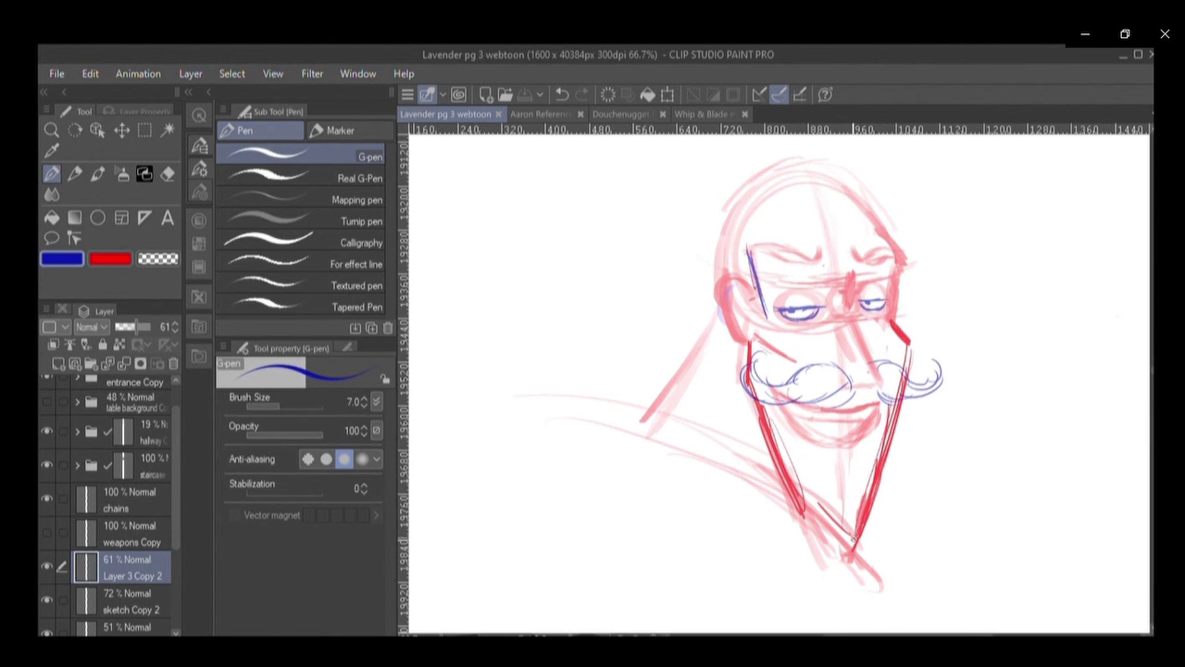
pyautogui.moveTo(861, 511); pyautogui.dragTo(852, 550)
pyautogui.moveTo(800, 488)
pyautogui.mouseDown()
pyautogui.moveTo(838, 515)
pyautogui.moveTo(872, 510)
pyautogui.mouseUp()
pyautogui.scroll(-1, 861, 514)
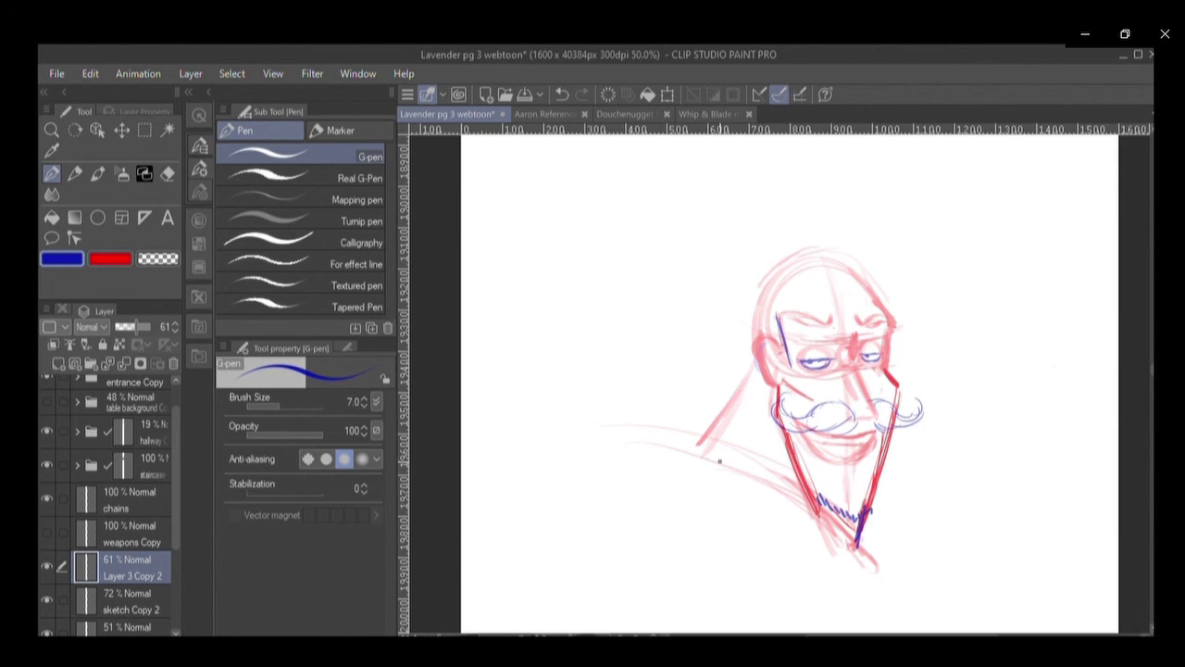
pyautogui.moveTo(670, 435)
pyautogui.mouseDown()
pyautogui.moveTo(659, 428)
pyautogui.moveTo(676, 421)
pyautogui.moveTo(739, 432)
pyautogui.moveTo(830, 513)
pyautogui.moveTo(698, 485)
pyautogui.mouseUp()
# Remove a stray blue curve, raise pen stabilization to 100, and undo a trial S-stroke.
pyautogui.moveTo(573, 222)
pyautogui.mouseDown()
pyautogui.moveTo(578, 282)
pyautogui.moveTo(667, 285)
pyautogui.moveTo(656, 326)
pyautogui.moveTo(647, 321)
pyautogui.mouseUp()
pyautogui.hotkey('ctrl', 'z')
pyautogui.moveTo(294, 489); pyautogui.dragTo(606, 191)
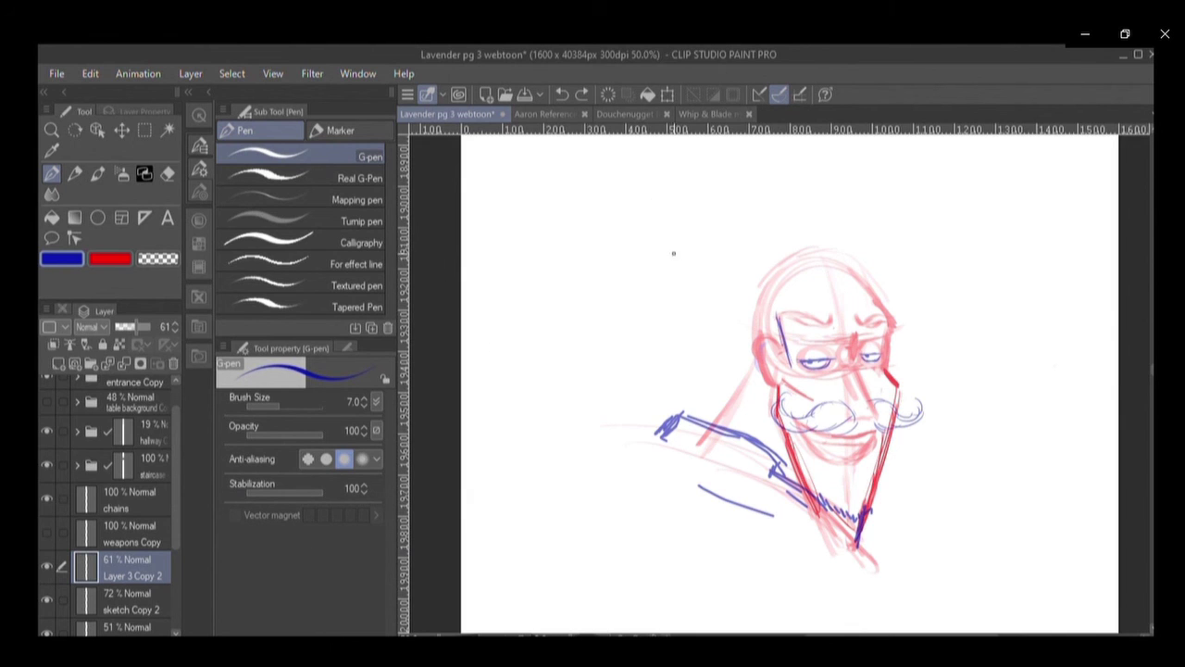
pyautogui.moveTo(670, 256)
pyautogui.mouseDown()
pyautogui.moveTo(604, 184)
pyautogui.moveTo(561, 270)
pyautogui.moveTo(667, 310)
pyautogui.moveTo(673, 370)
pyautogui.moveTo(566, 374)
pyautogui.moveTo(576, 333)
pyautogui.mouseUp()
pyautogui.hotkey('ctrl', 'z')
# Try Tapered Pen curves left of the face, undo them, and reduce the brush size.
pyautogui.click(278, 306)
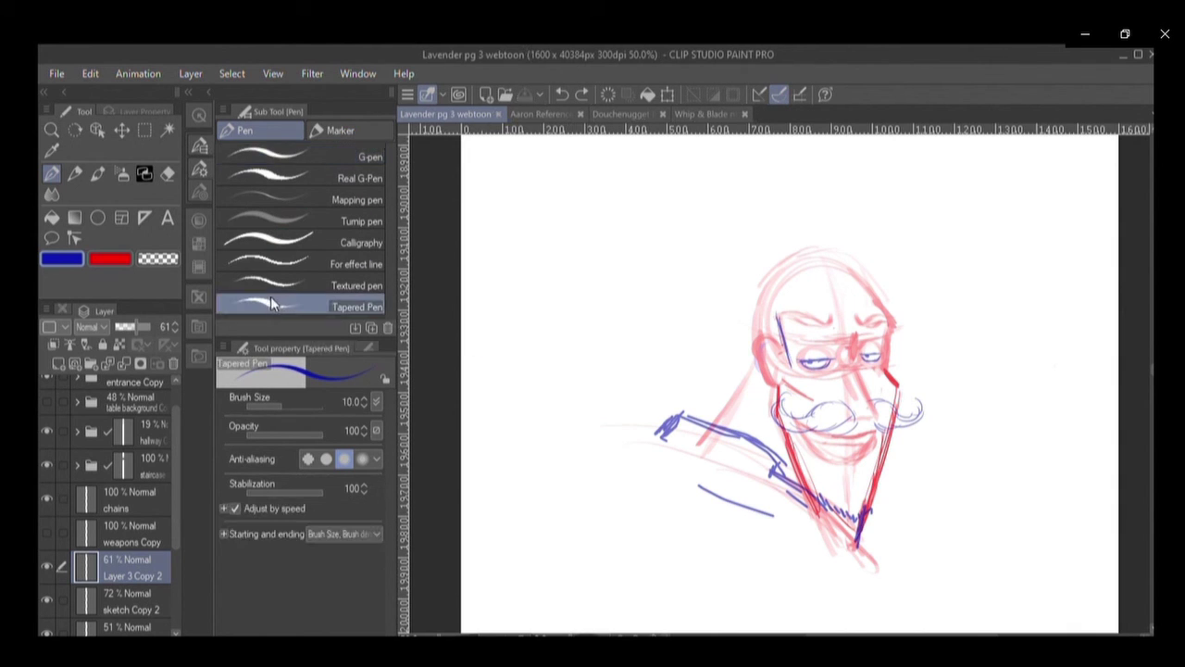
pyautogui.moveTo(573, 282); pyautogui.dragTo(615, 353)
pyautogui.moveTo(572, 252); pyautogui.dragTo(626, 413)
pyautogui.moveTo(539, 207); pyautogui.dragTo(636, 434)
pyautogui.moveTo(594, 202)
pyautogui.mouseDown()
pyautogui.moveTo(572, 398)
pyautogui.moveTo(648, 278)
pyautogui.moveTo(639, 259)
pyautogui.moveTo(555, 277)
pyautogui.moveTo(608, 321)
pyautogui.mouseUp()
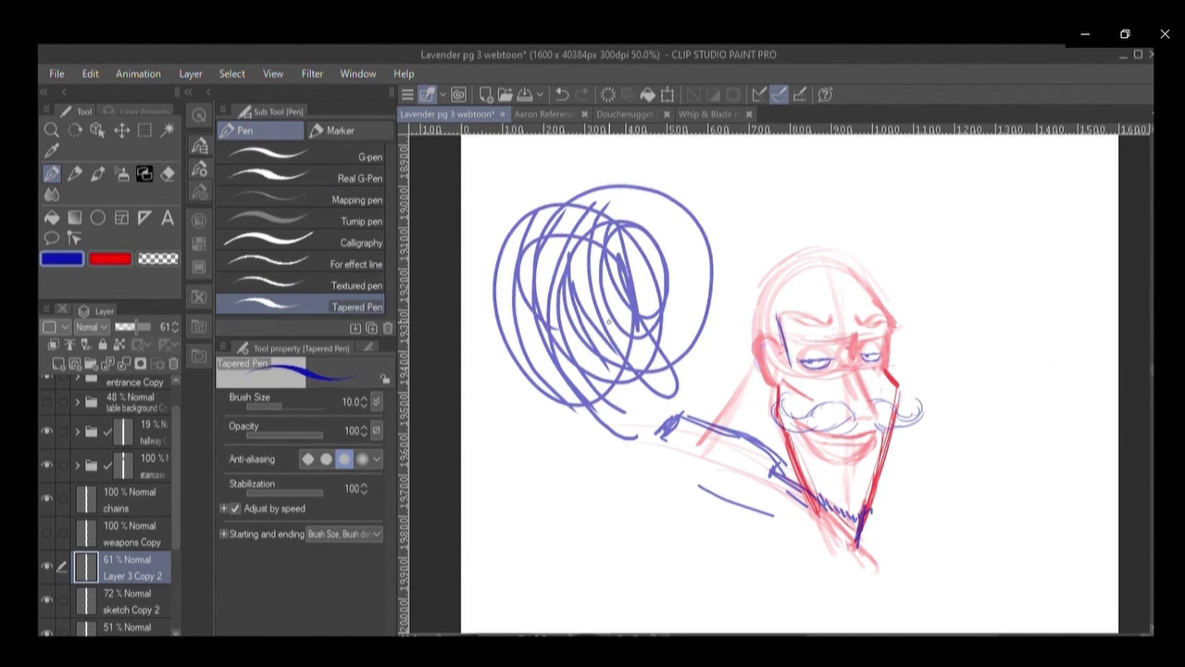
pyautogui.hotkey('ctrl', 'z')
pyautogui.hotkey('ctrl', 'z')
pyautogui.hotkey('ctrl', 'z')
pyautogui.hotkey('ctrl', 'z')
pyautogui.hotkey('ctrl', 'z')
pyautogui.hotkey('ctrl', 'z')
pyautogui.hotkey('ctrl', 'z')
pyautogui.hotkey('ctrl', 'z')
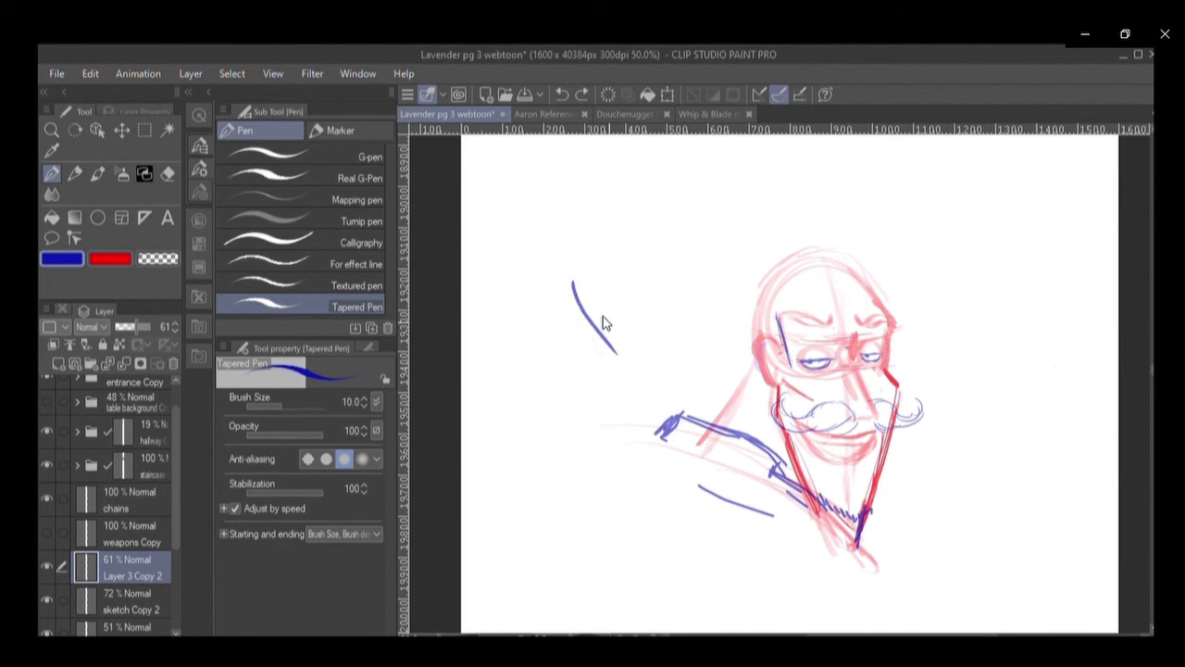
pyautogui.hotkey('ctrl', 'z')
pyautogui.press('[')
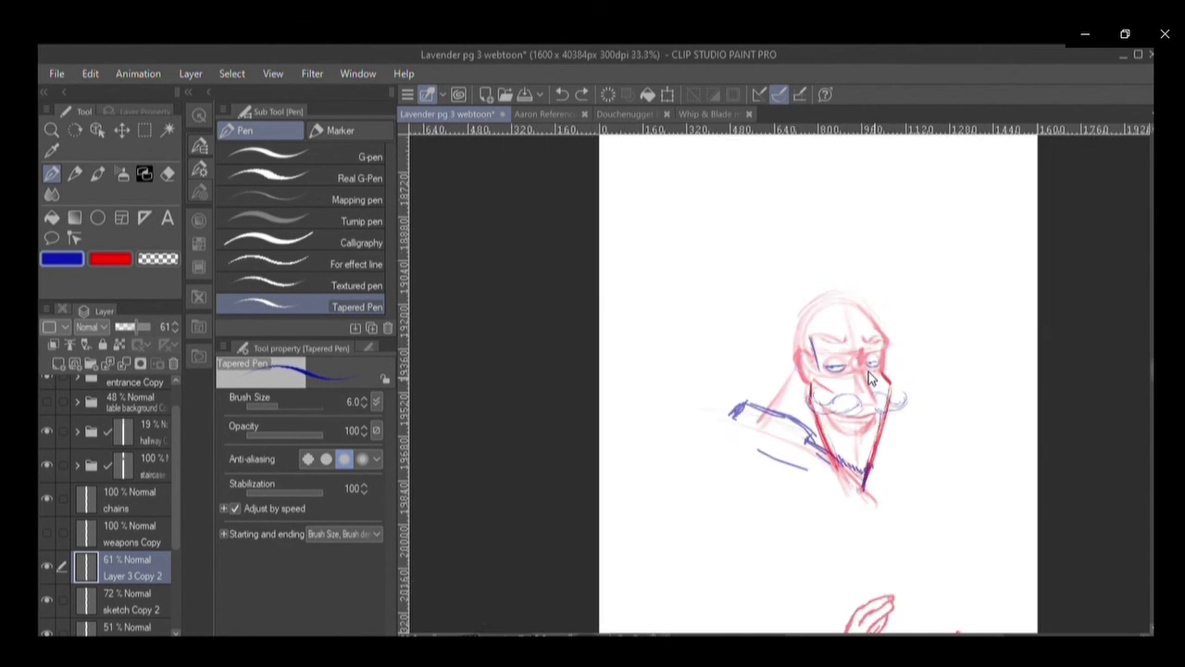
# Get the Curve figure sub tool ready for a curved line down the neck.
pyautogui.moveTo(1109, 140)
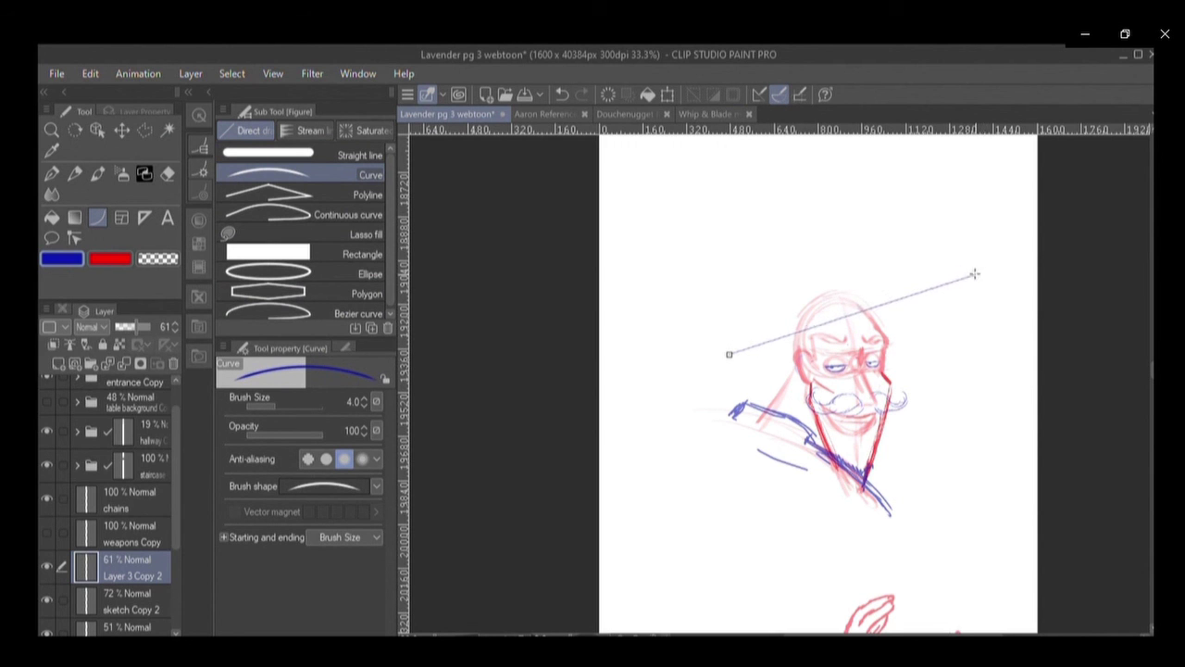
pyautogui.moveTo(1051, 422)
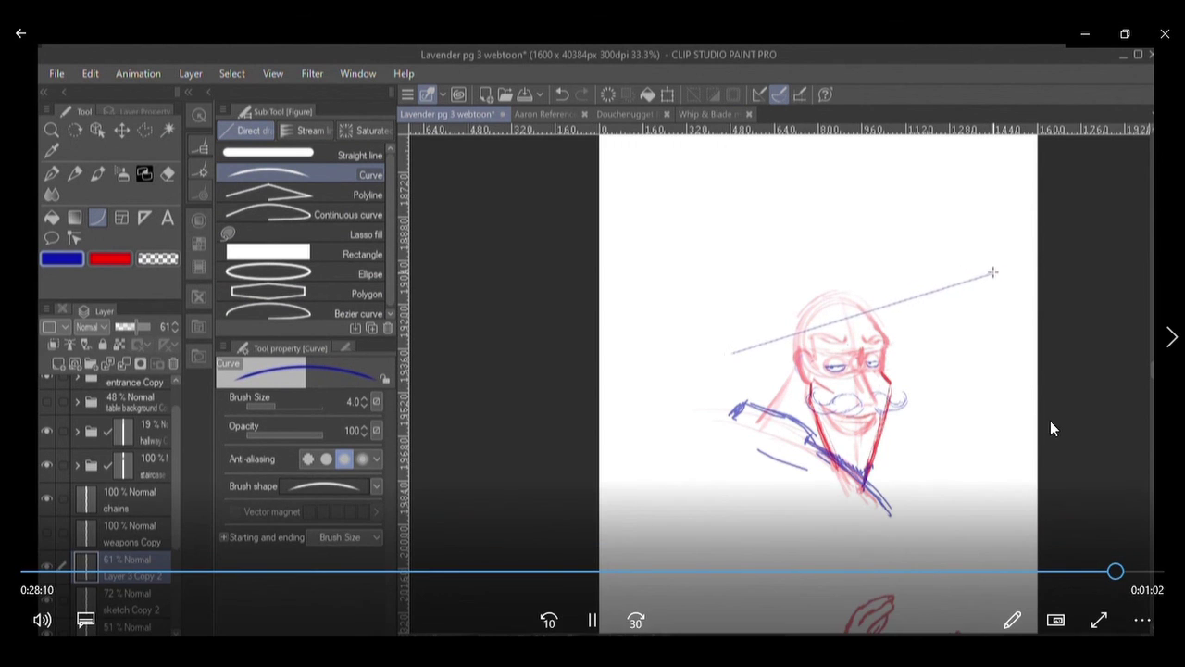